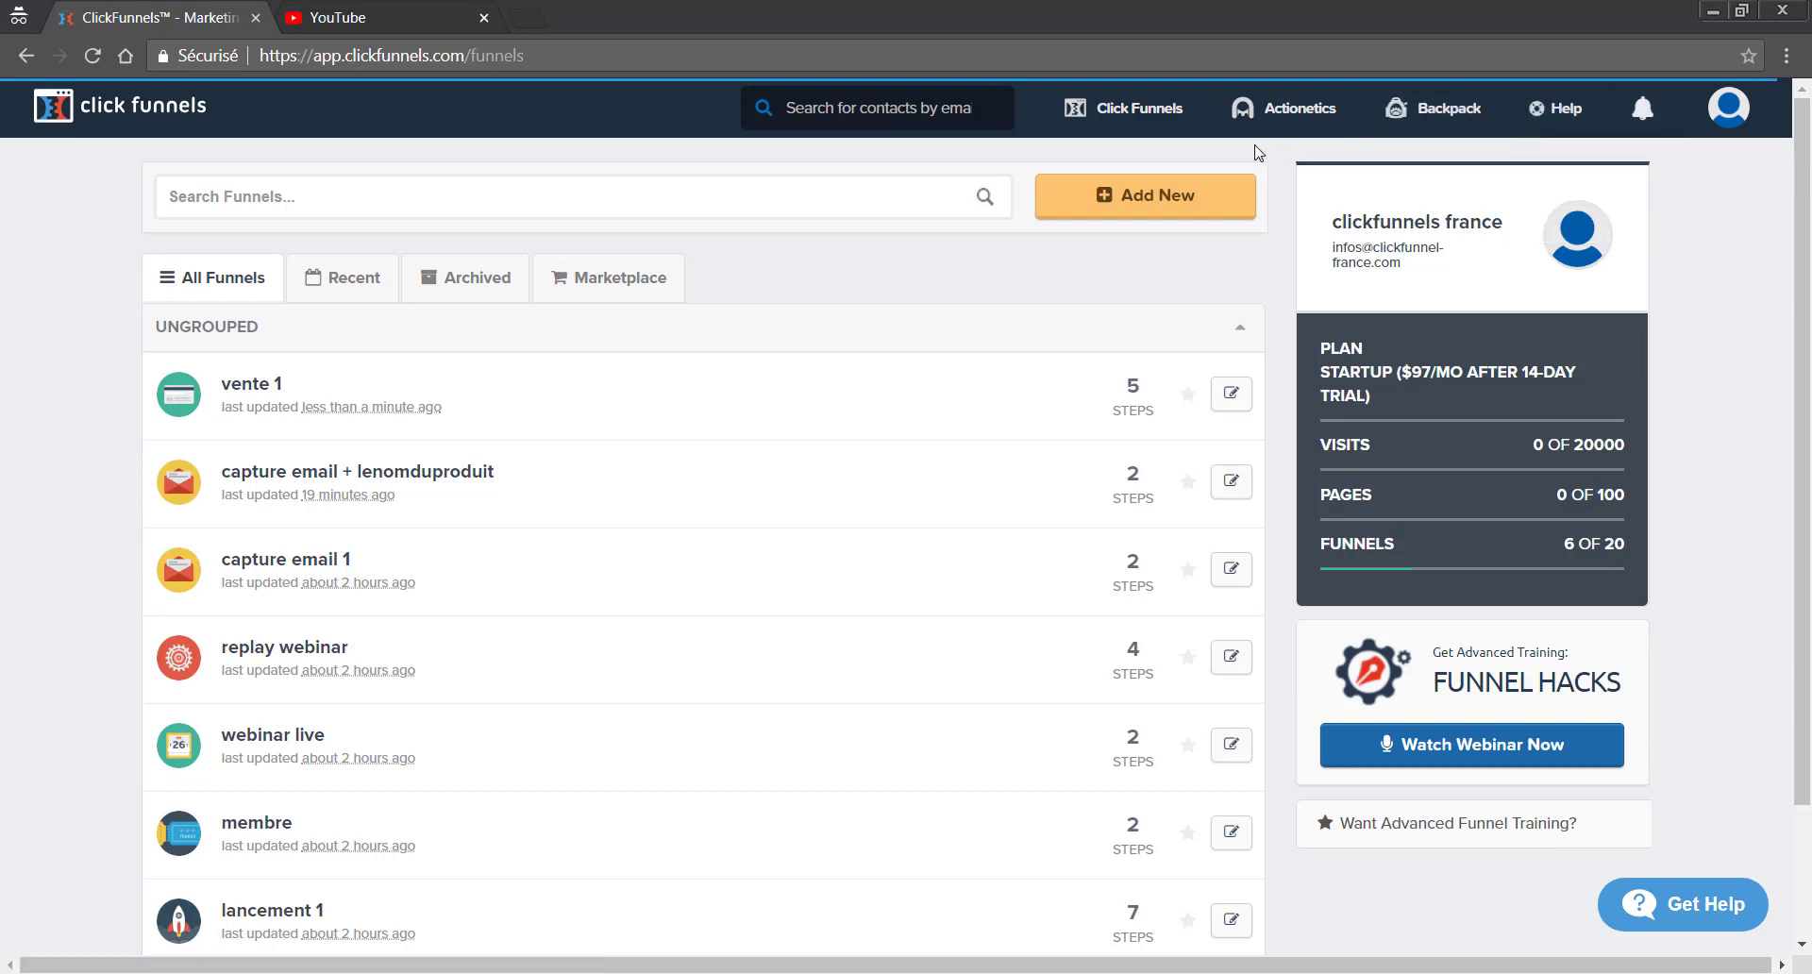
{"action": "left_click", "coordinate": [1108, 130]}
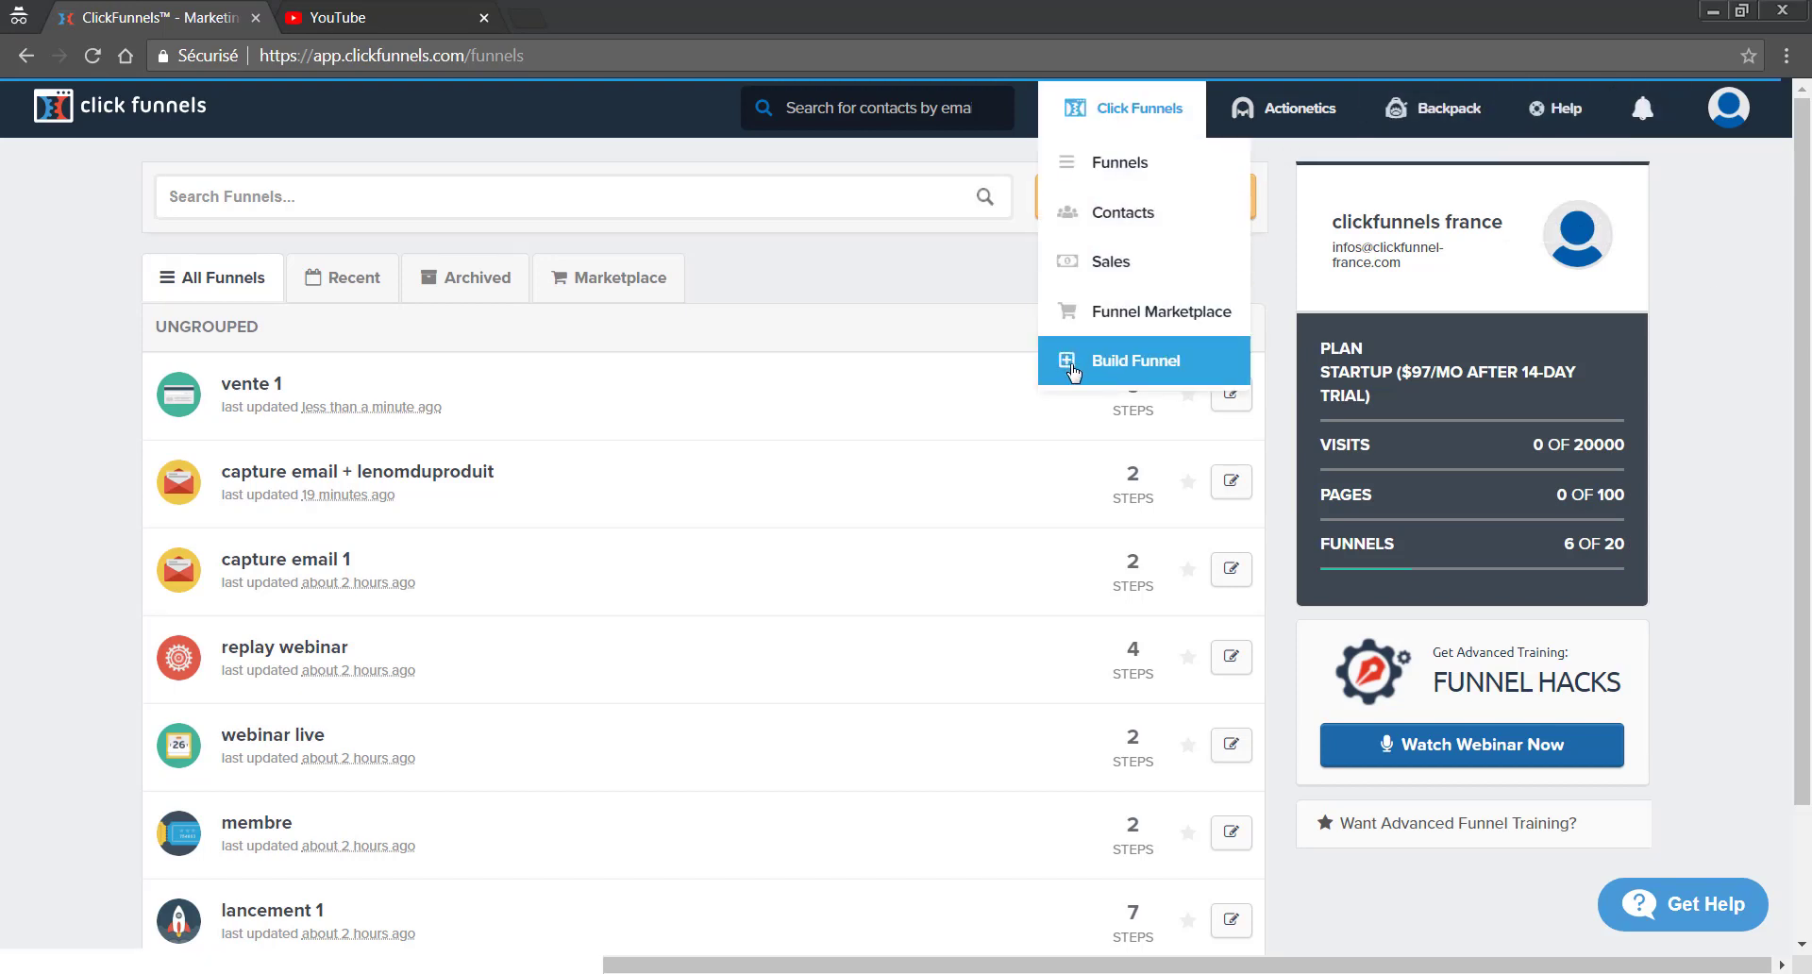
{"action": "left_click", "coordinate": [1160, 375]}
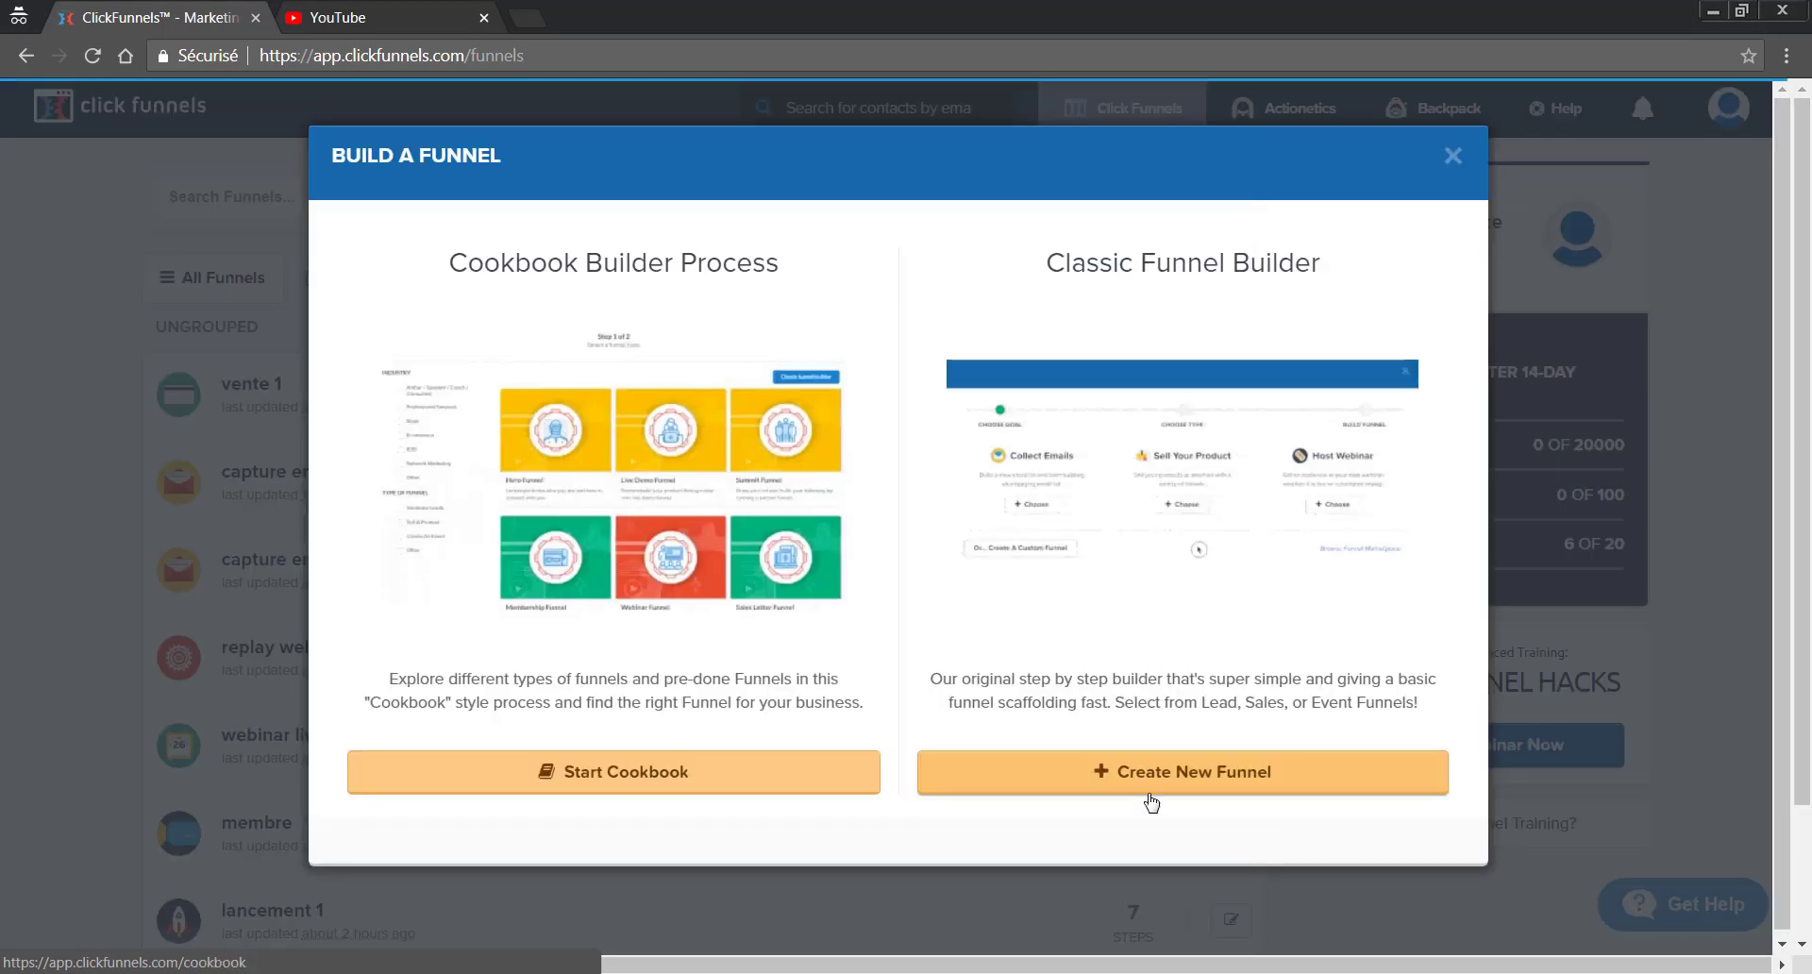
{"action": "left_click", "coordinate": [1134, 776]}
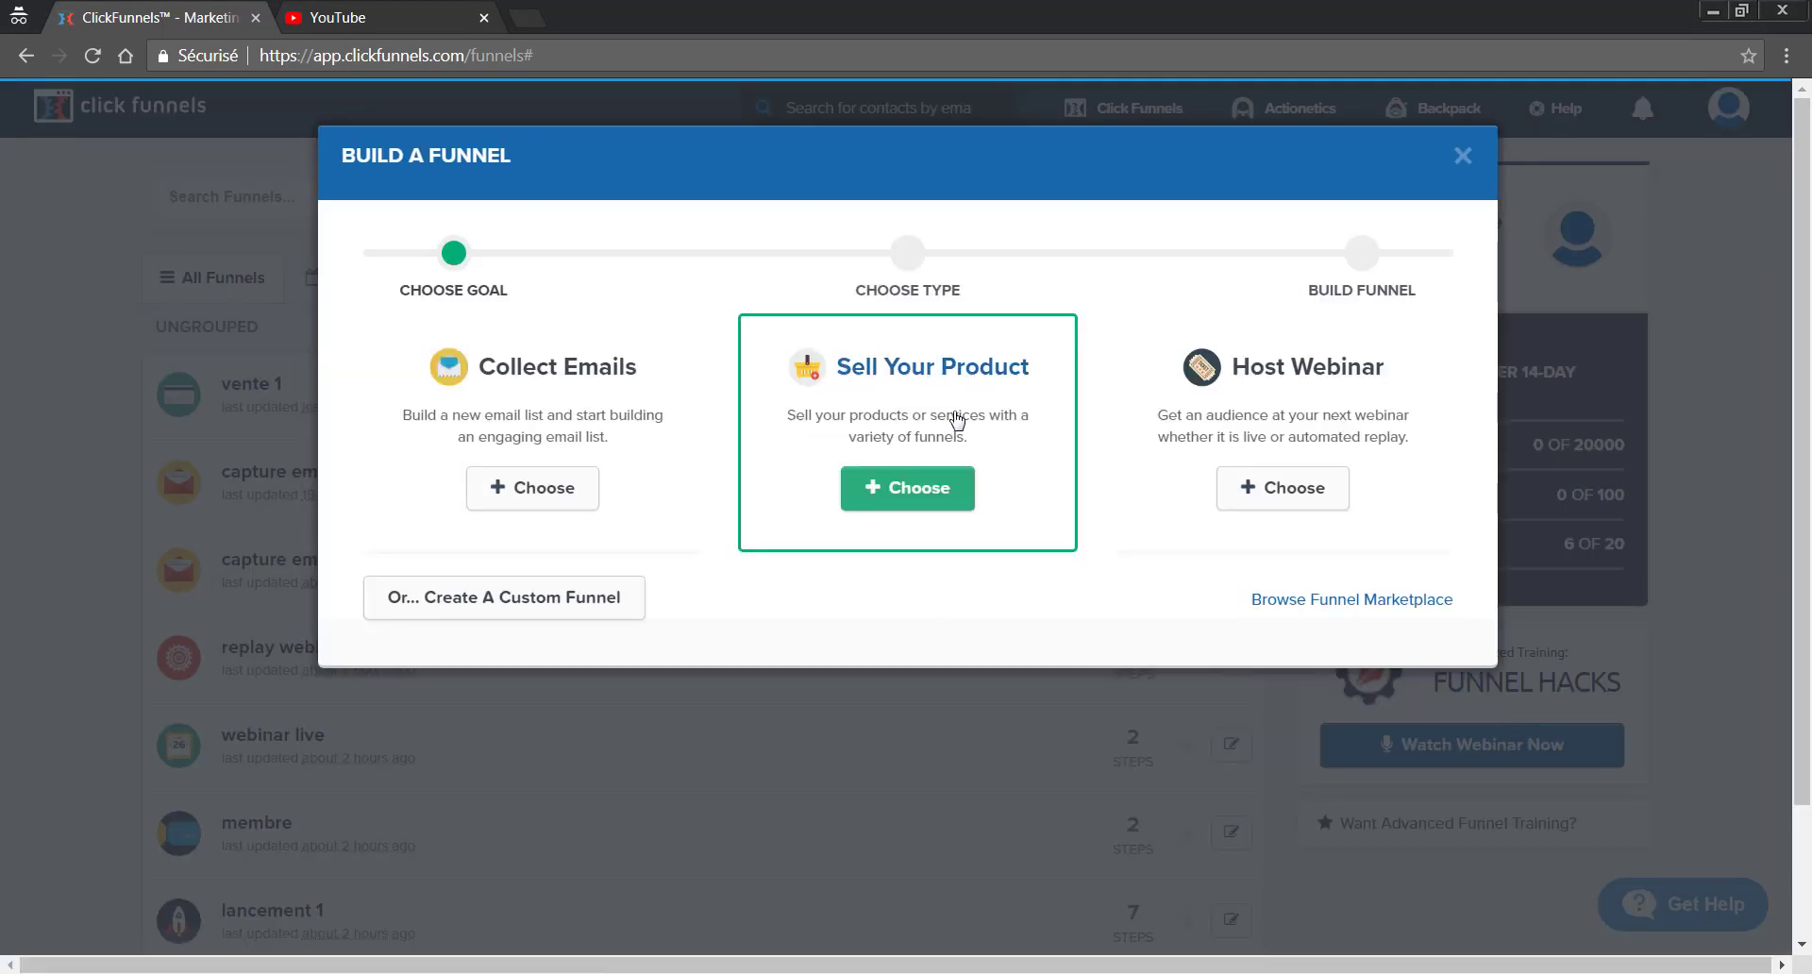
{"action": "left_click", "coordinate": [909, 492]}
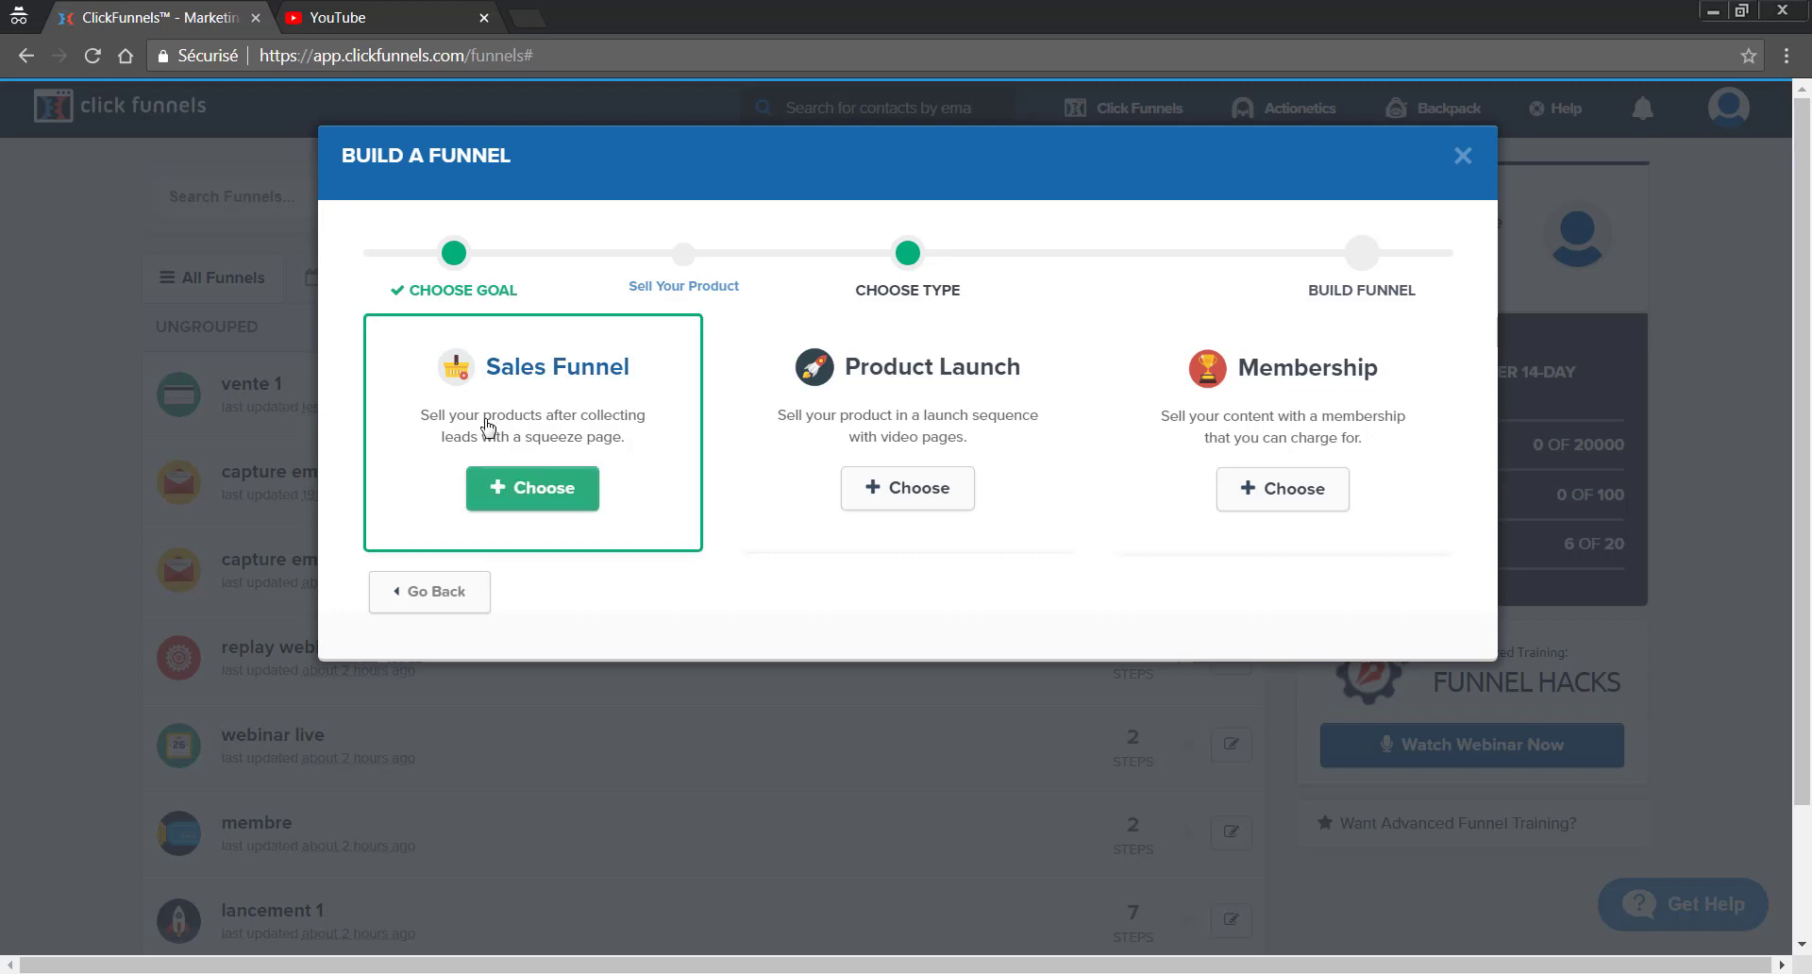
{"action": "left_click", "coordinate": [488, 498]}
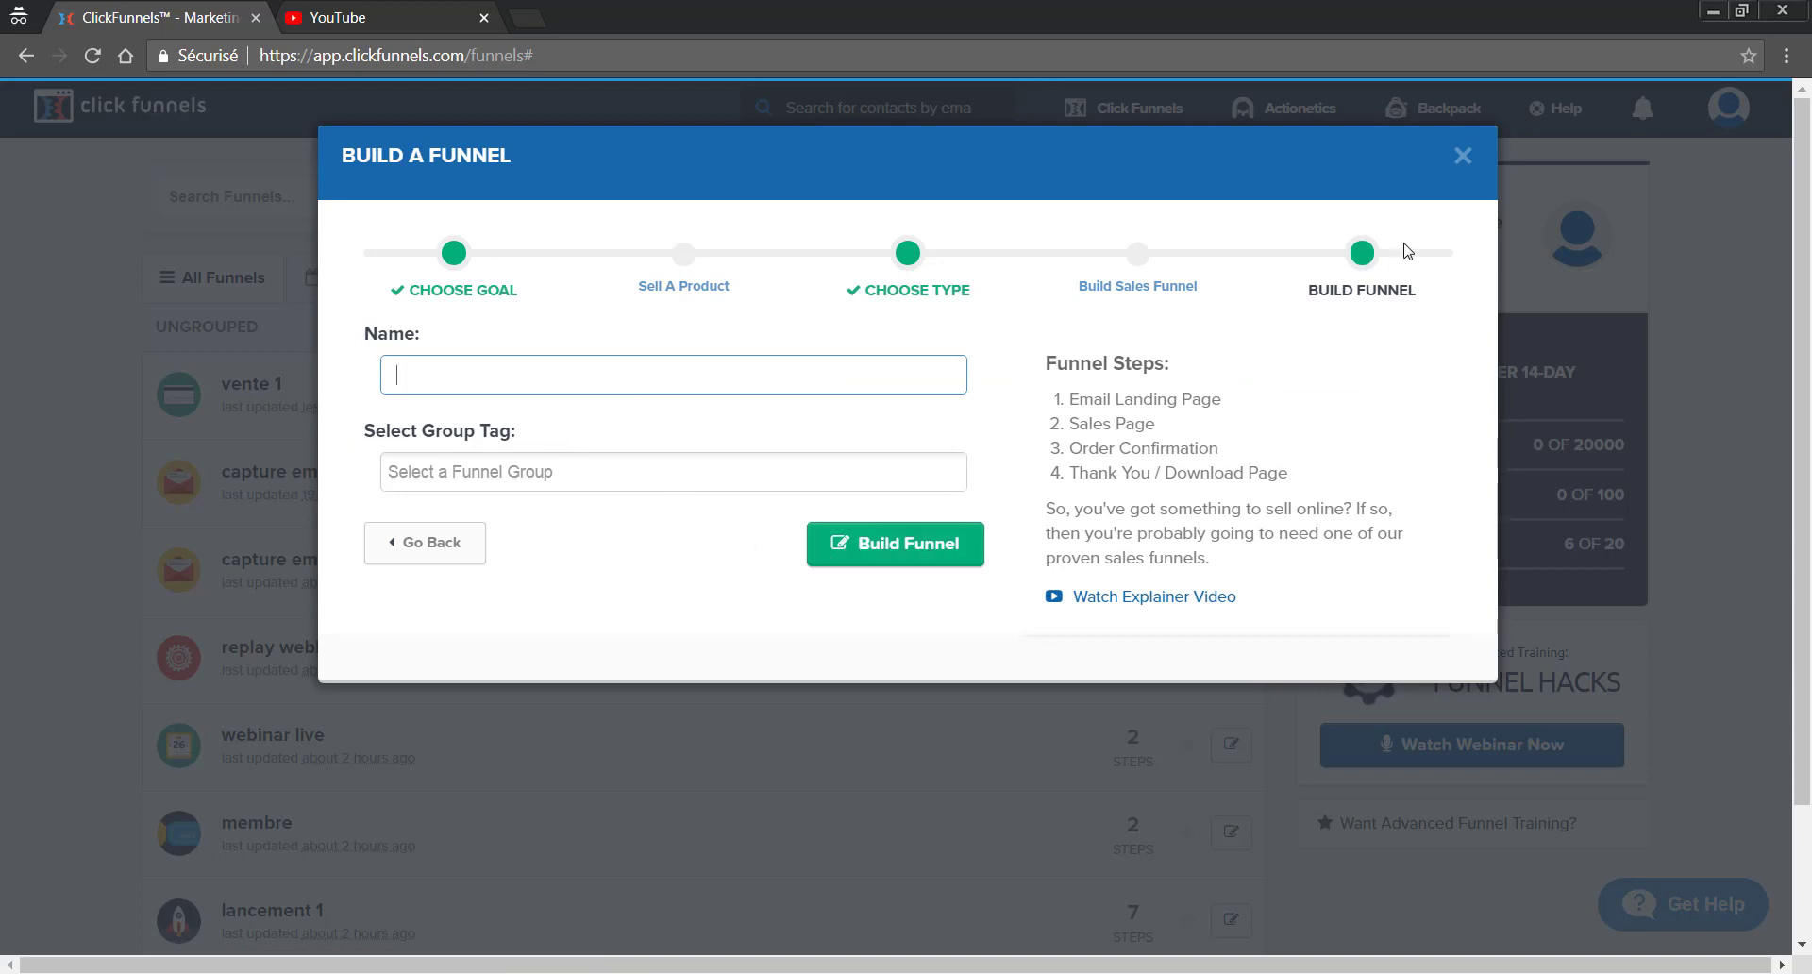
{"action": "left_click", "coordinate": [1464, 158]}
- Open the Sales Page step of the vente 1 funnel and look through its sales page templates
{"action": "left_click", "coordinate": [270, 383]}
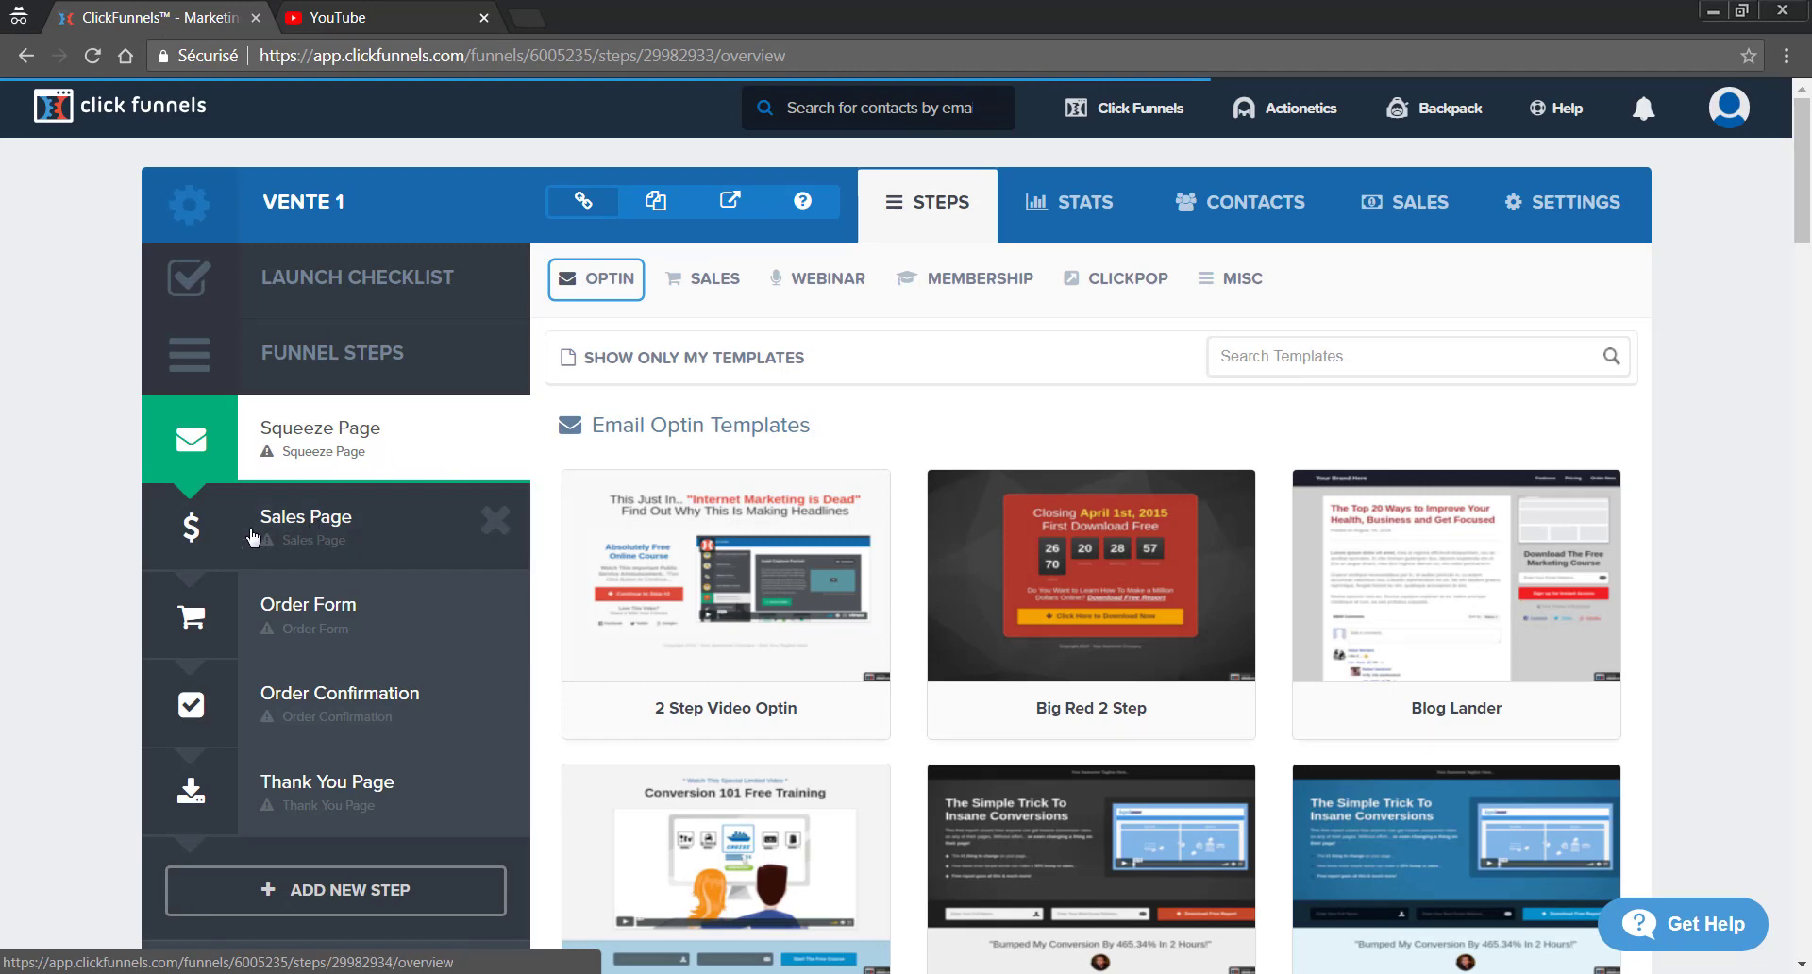
{"action": "left_click", "coordinate": [357, 542]}
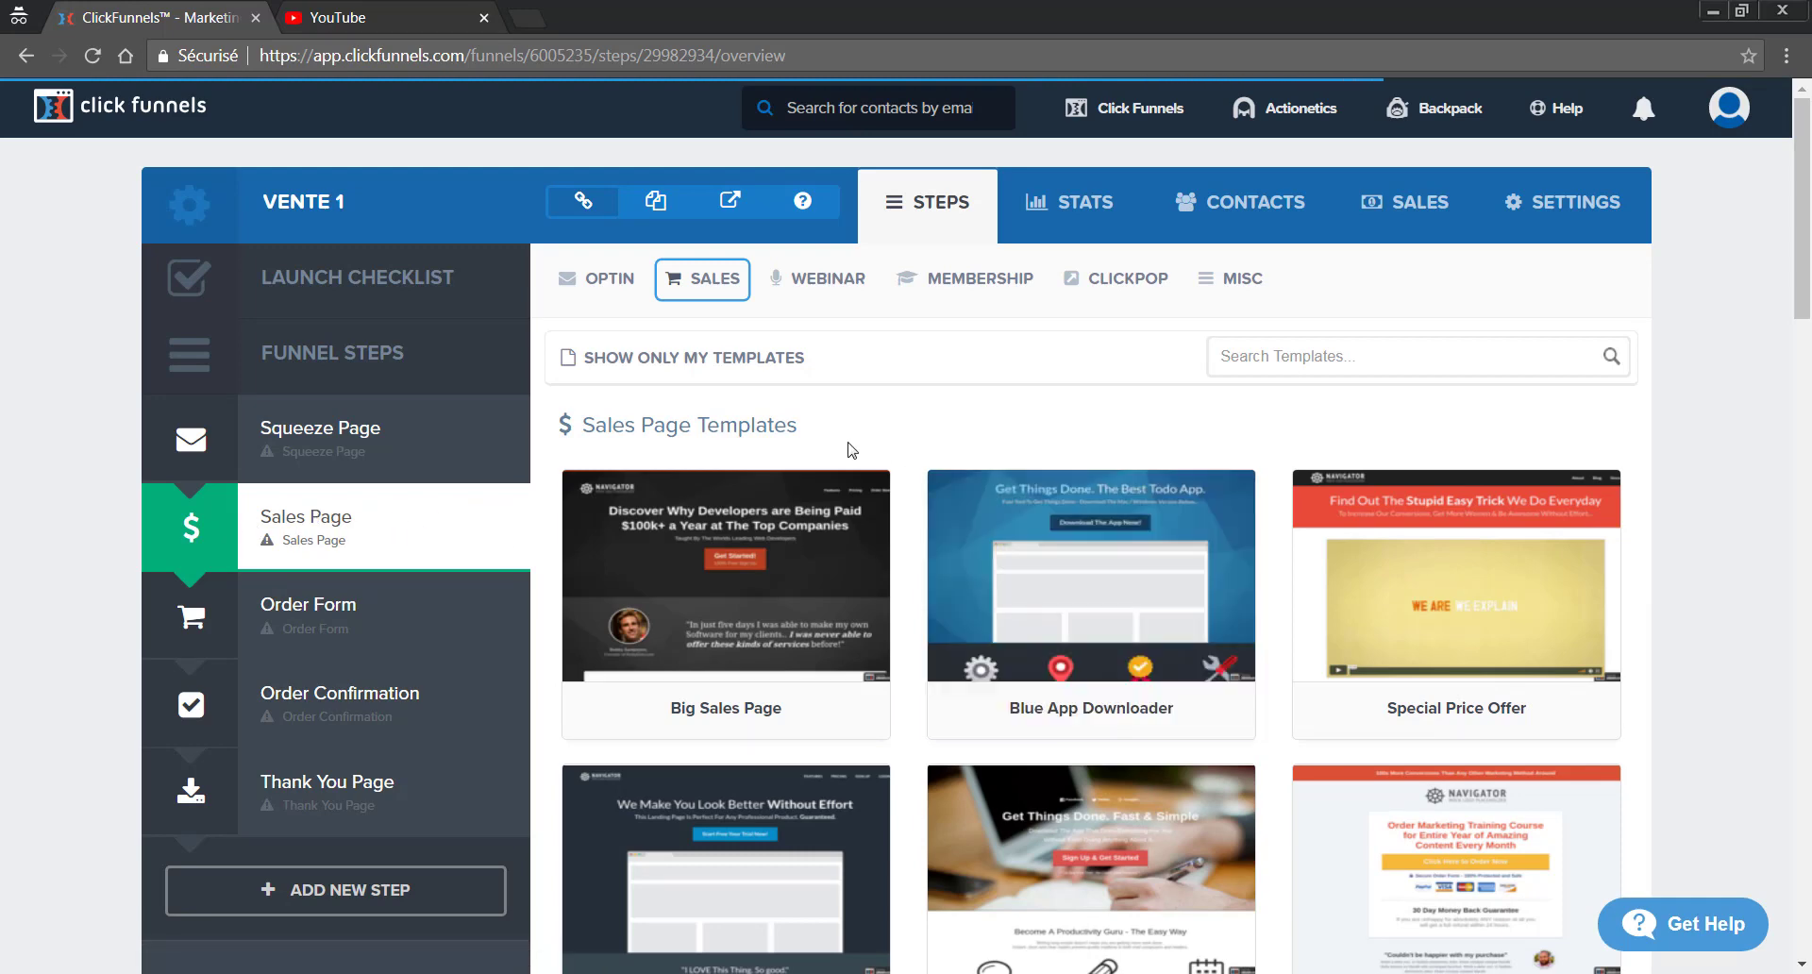
{"action": "scroll", "coordinate": [850, 445], "scroll_direction": "down", "scroll_amount": 1}
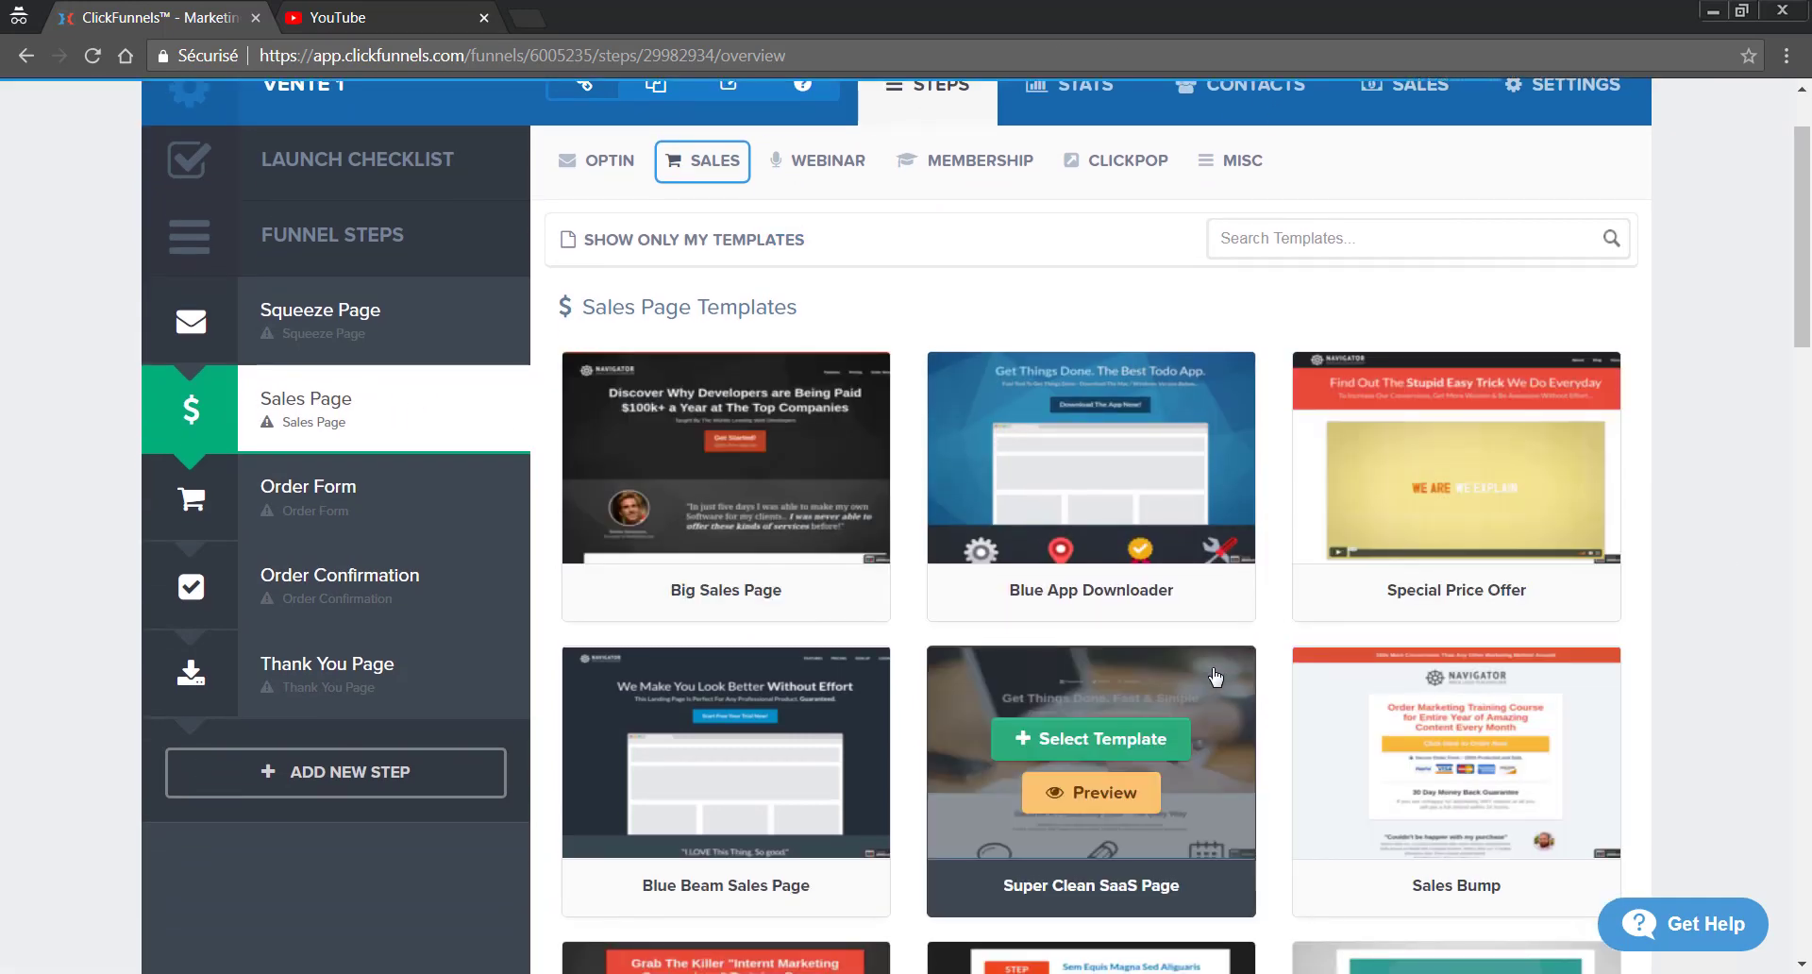
{"action": "scroll", "coordinate": [1213, 717], "scroll_direction": "down", "scroll_amount": 3}
{"action": "scroll", "coordinate": [1214, 699], "scroll_direction": "down", "scroll_amount": 6}
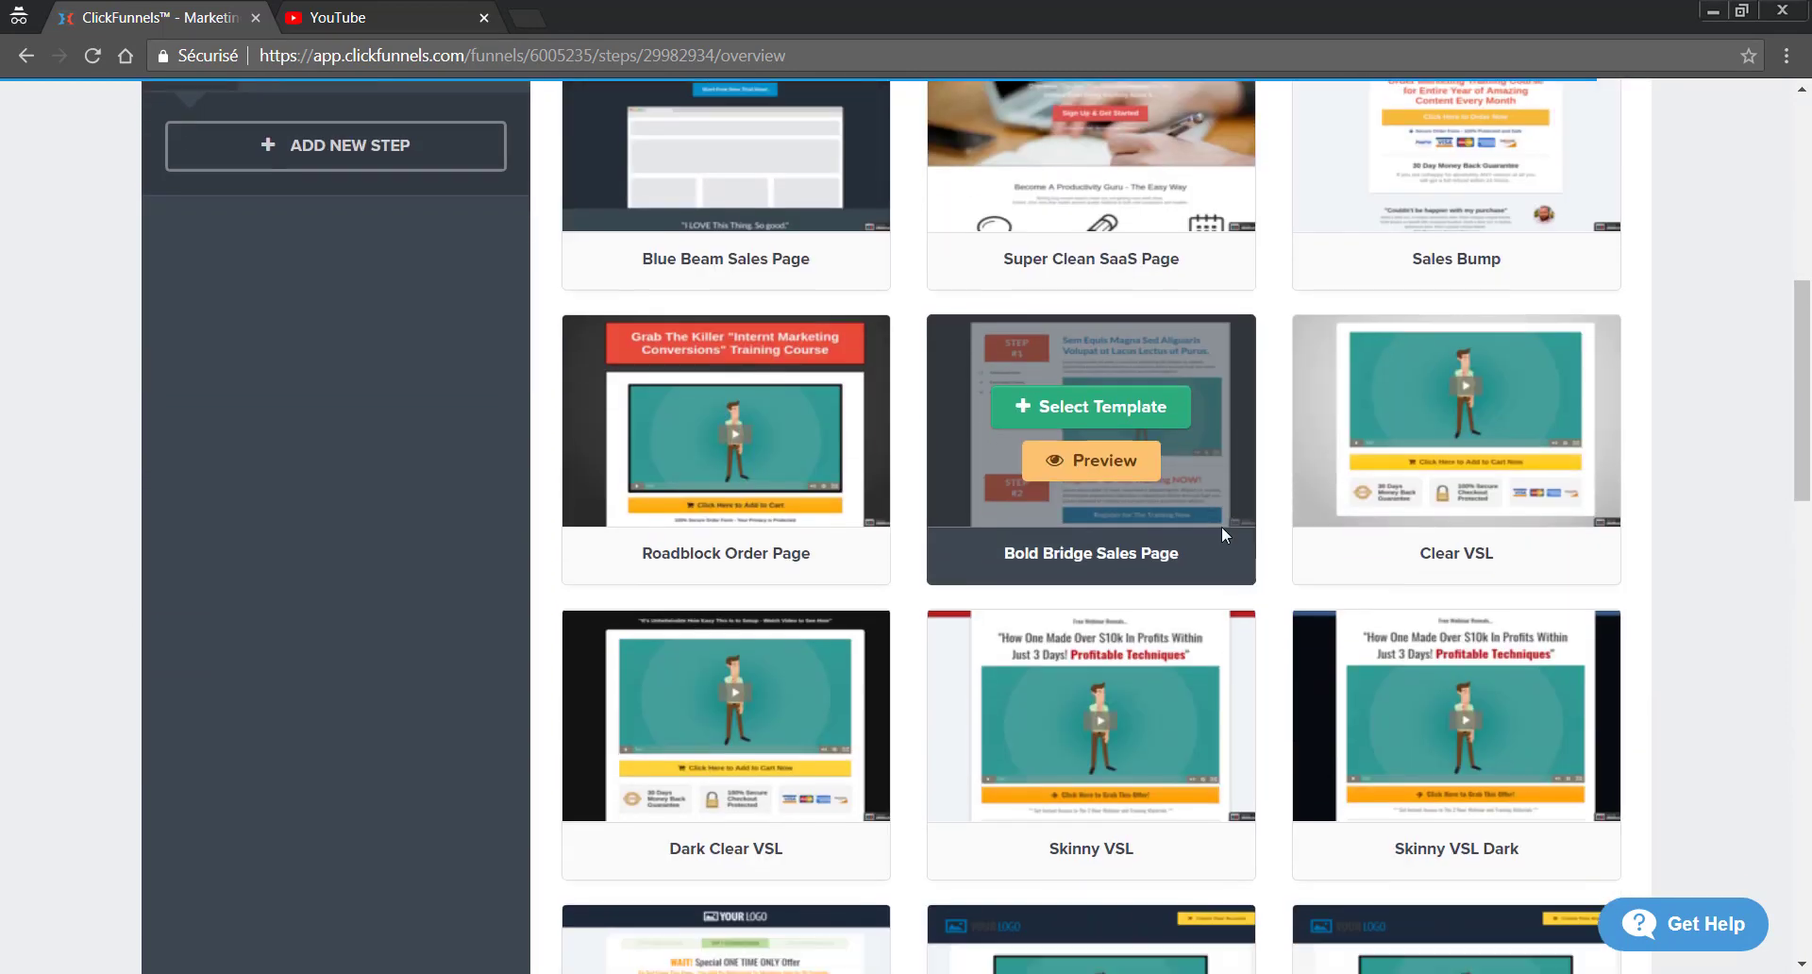
{"action": "scroll", "coordinate": [1260, 448], "scroll_direction": "down", "scroll_amount": 4}
{"action": "scroll", "coordinate": [1258, 448], "scroll_direction": "up", "scroll_amount": 2}
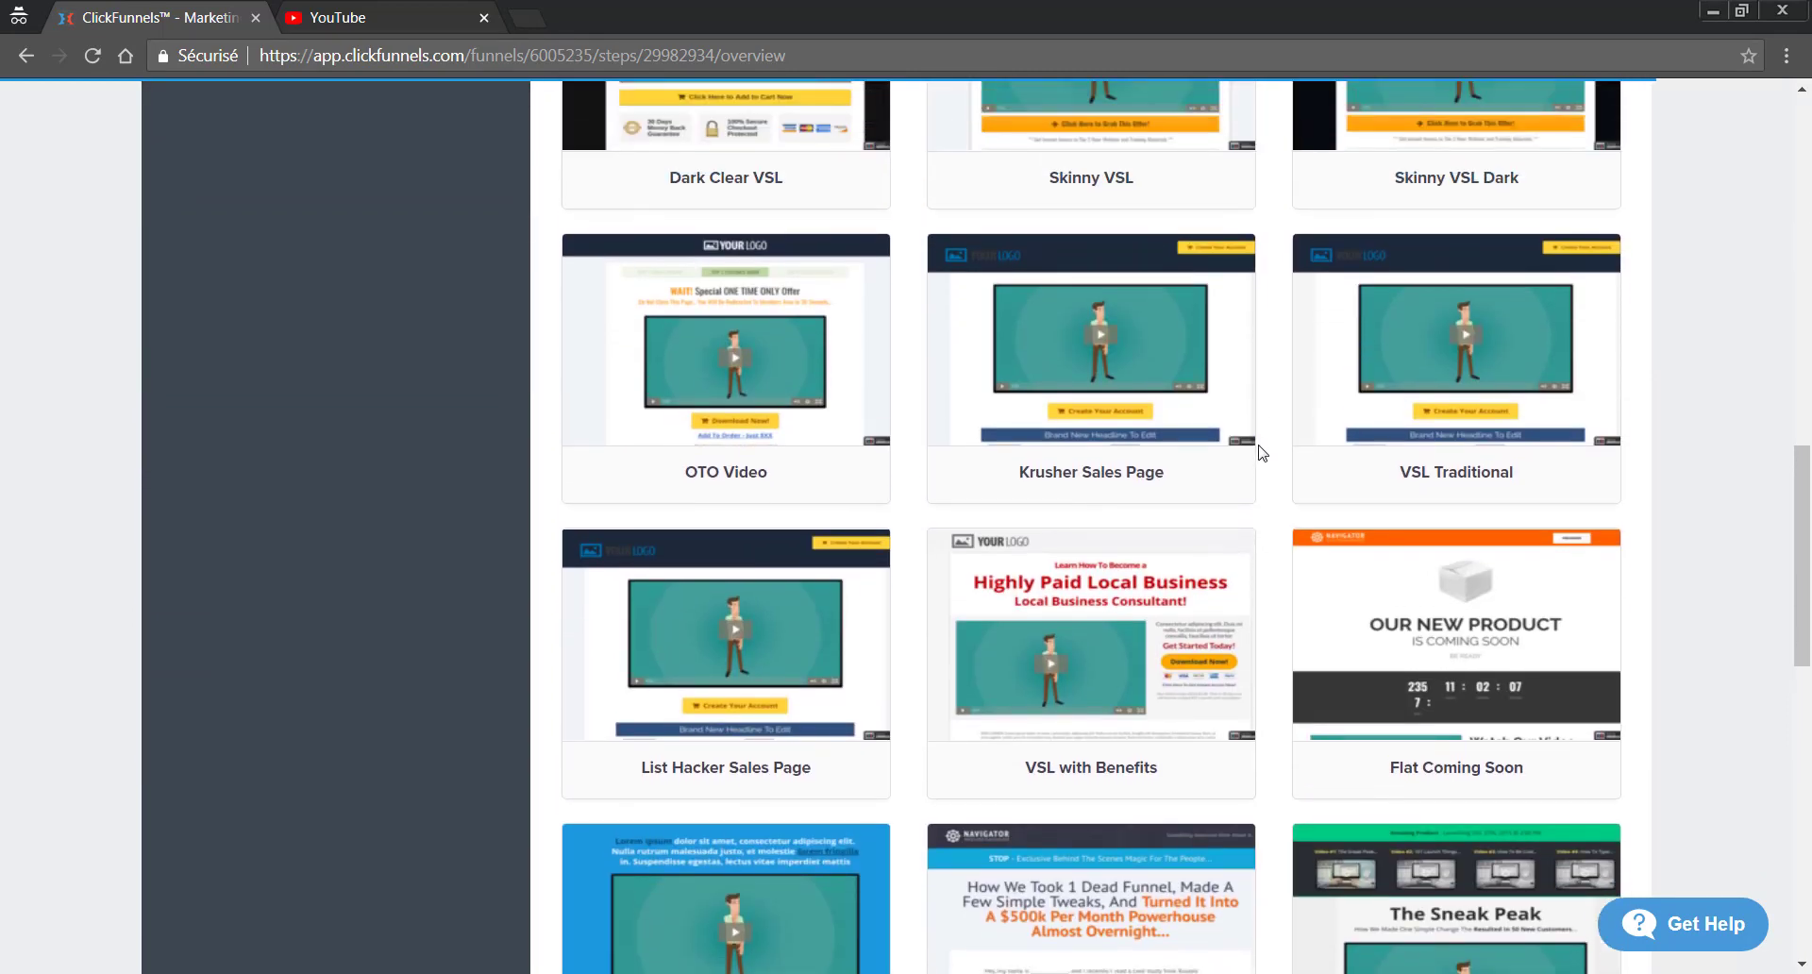
{"action": "scroll", "coordinate": [1258, 451], "scroll_direction": "down", "scroll_amount": 1}
{"action": "scroll", "coordinate": [1262, 452], "scroll_direction": "down", "scroll_amount": 3}
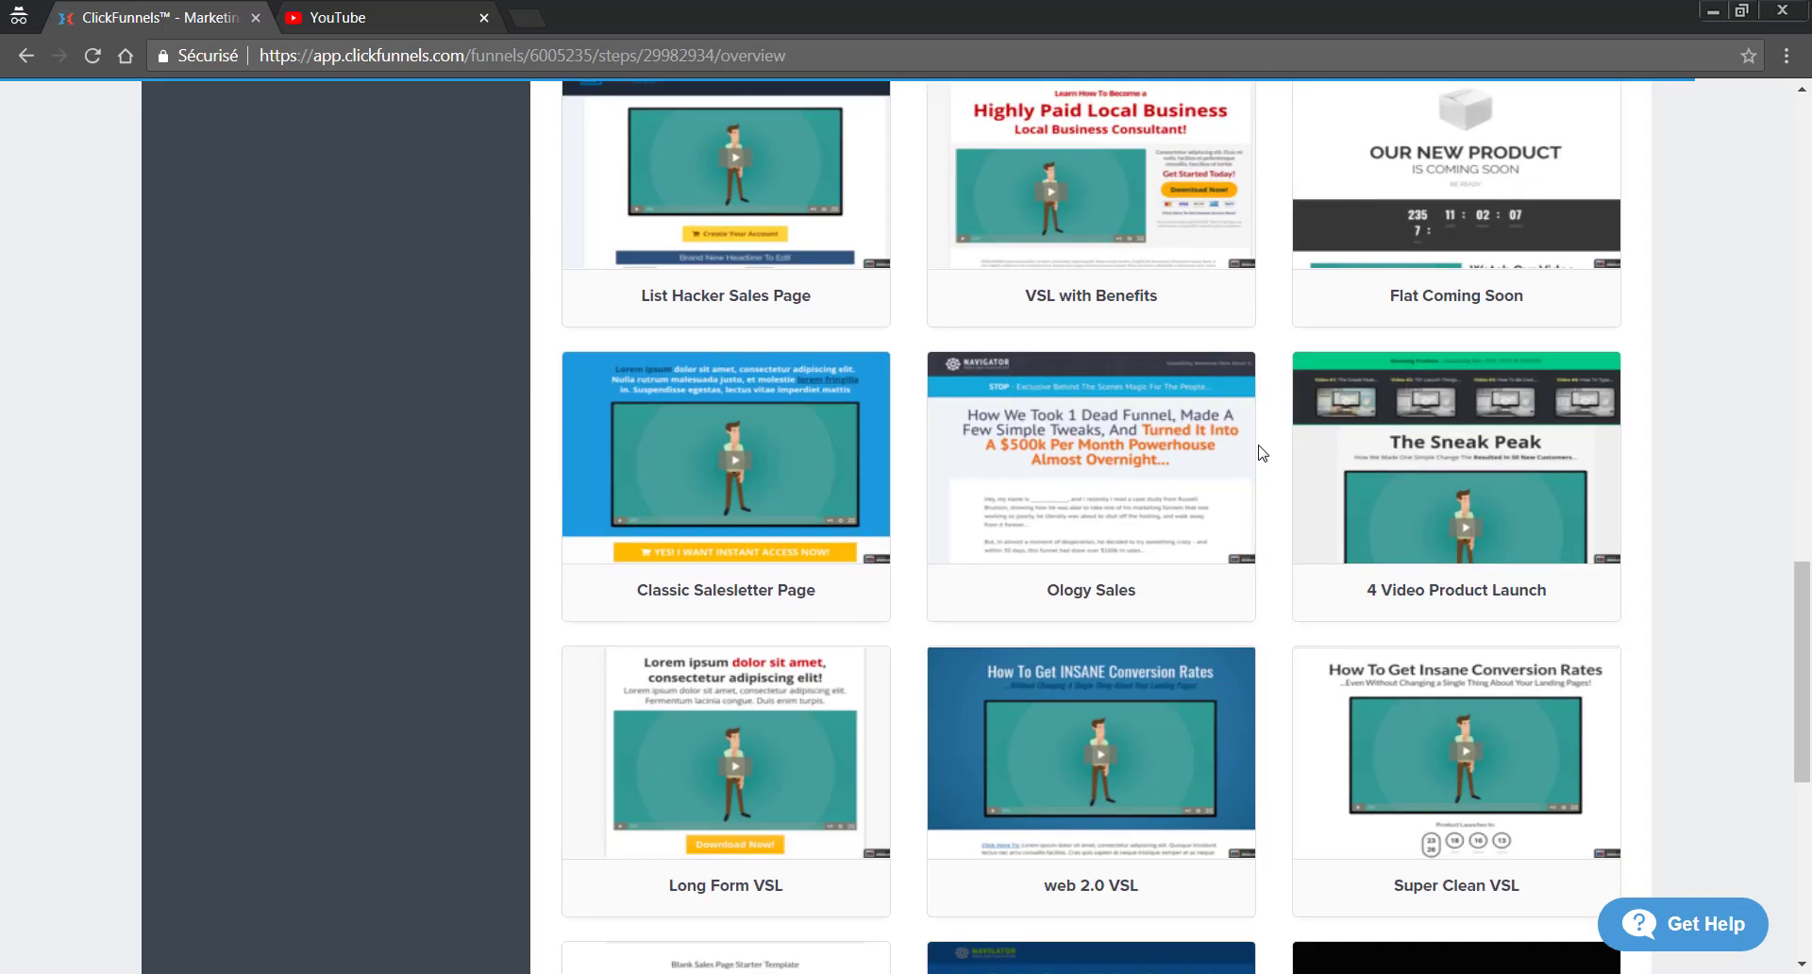
{"action": "scroll", "coordinate": [1261, 453], "scroll_direction": "up", "scroll_amount": 3}
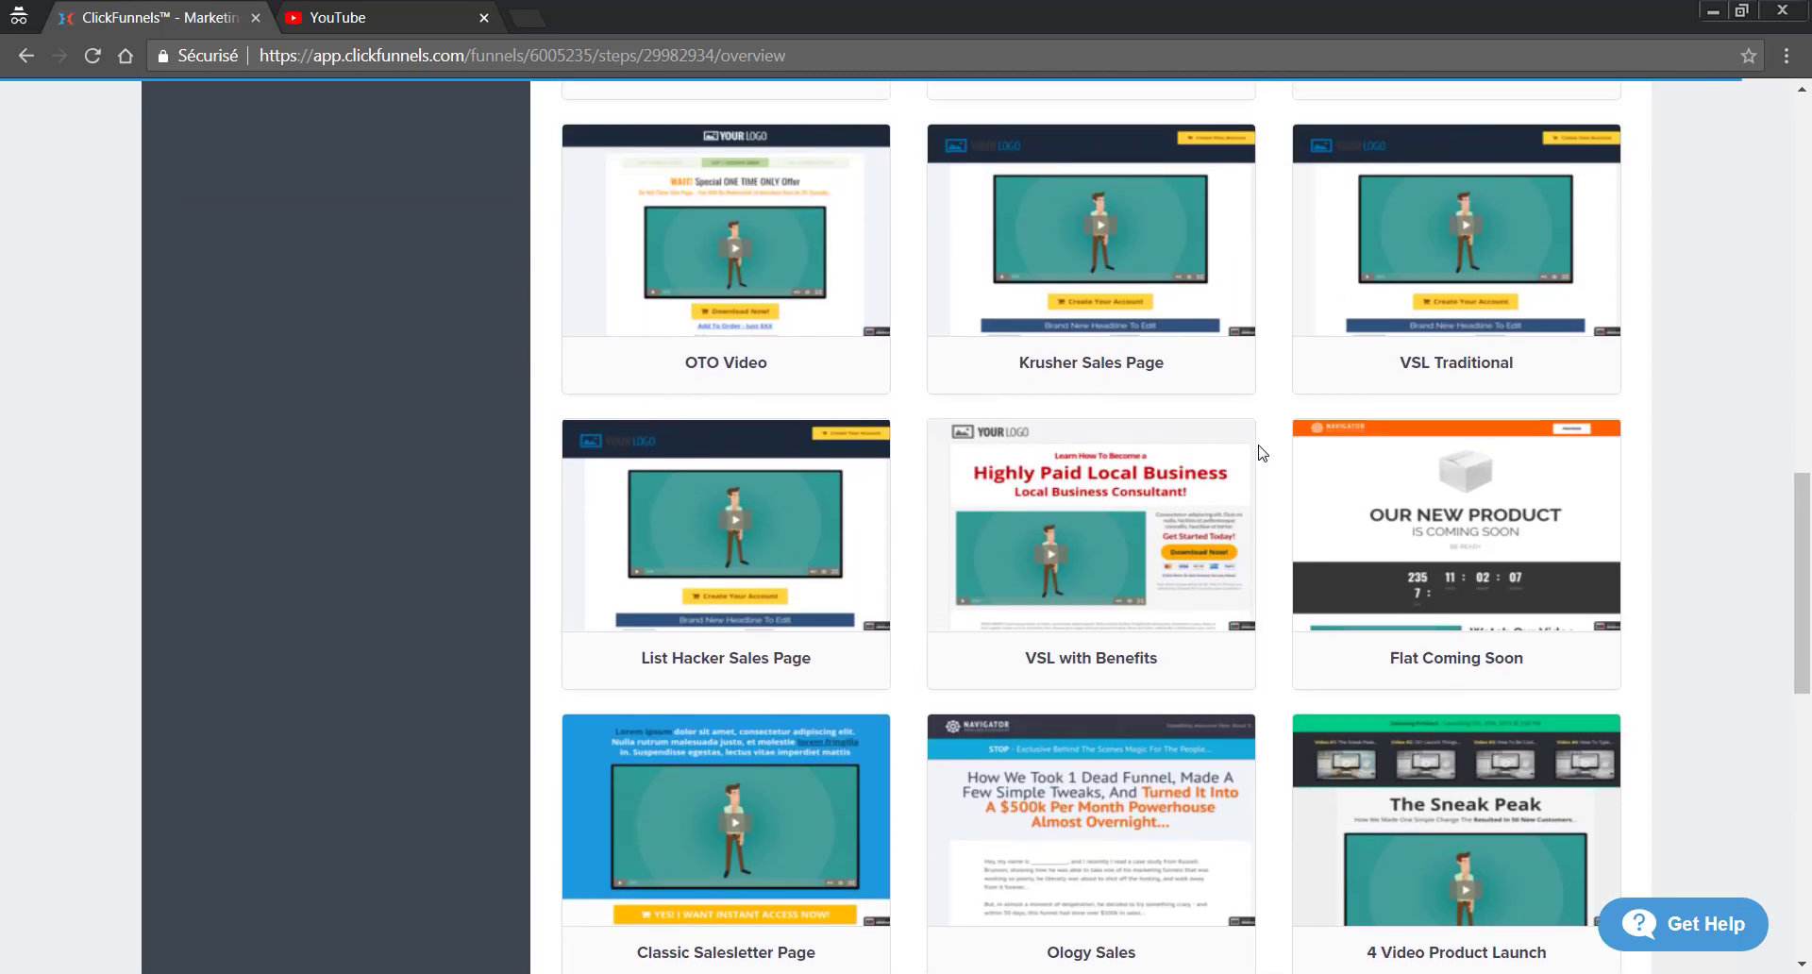
{"action": "scroll", "coordinate": [1262, 453], "scroll_direction": "up", "scroll_amount": 2}
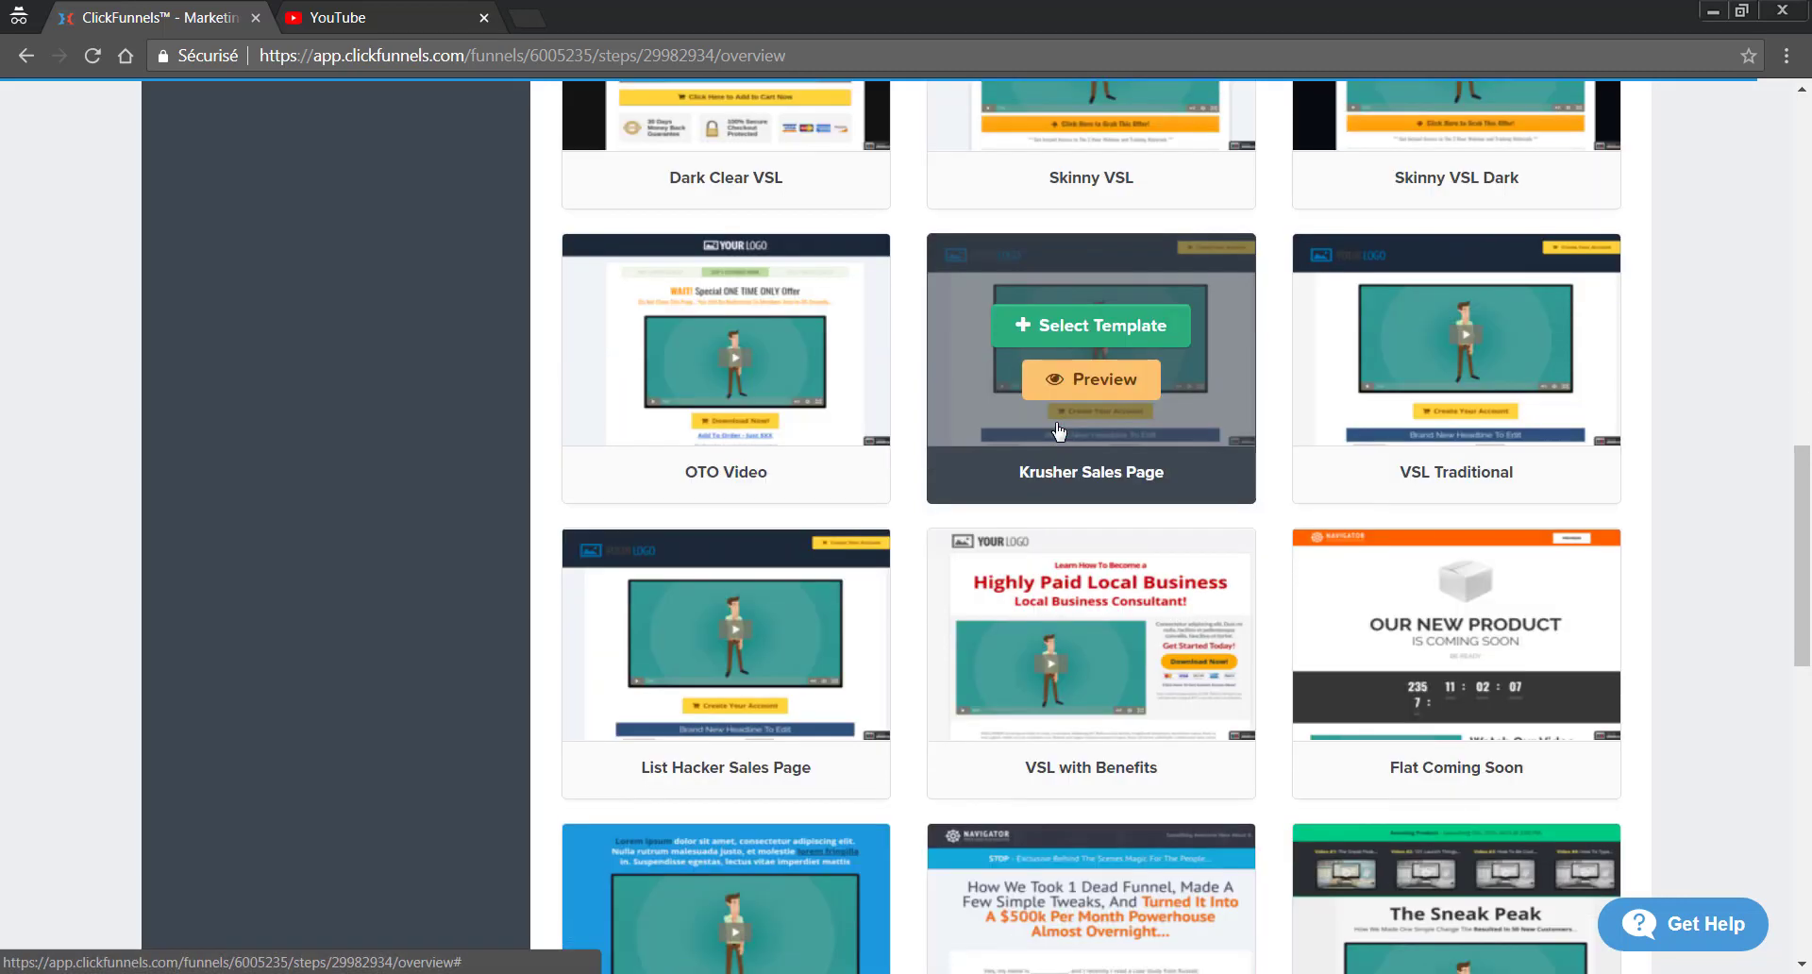
- Preview the Flat Coming Soon sales page template, then return to the template list
{"action": "left_click", "coordinate": [1455, 679]}
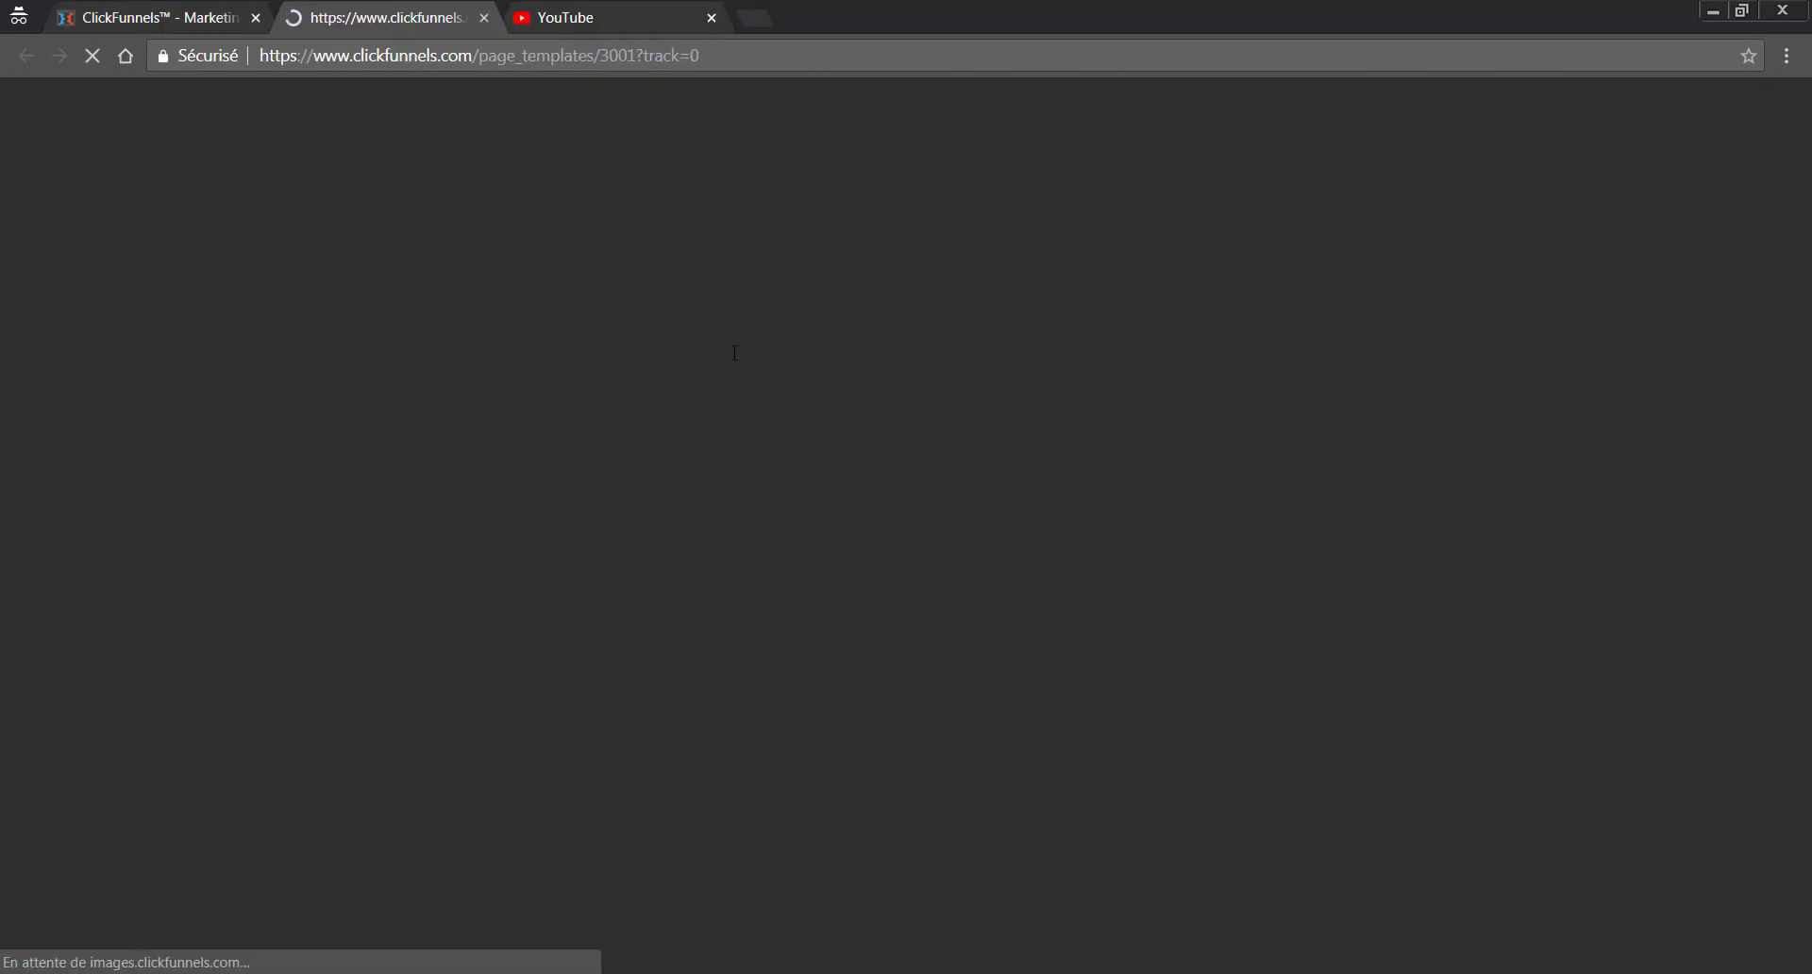
{"action": "scroll", "coordinate": [286, 451], "scroll_direction": "down", "scroll_amount": 2}
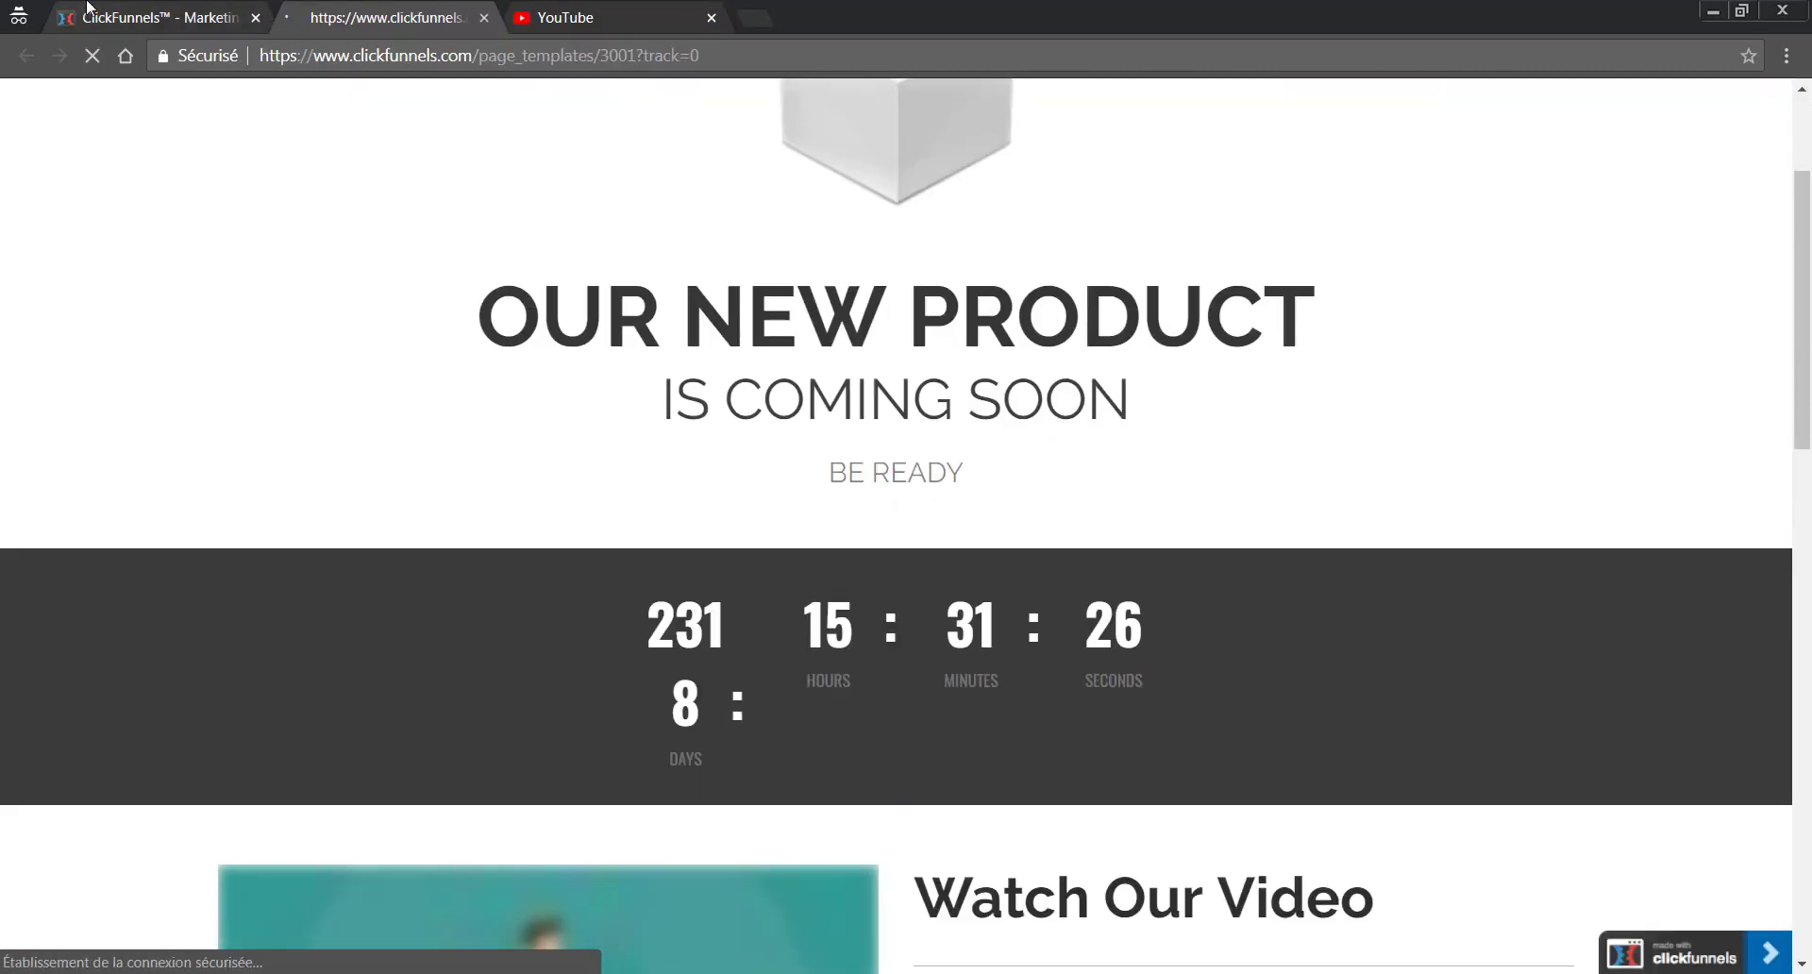
{"action": "left_click", "coordinate": [89, 13]}
- Preview the Ology Sales template, read through its long sales letter, and return to the template list
{"action": "scroll", "coordinate": [1055, 611], "scroll_direction": "down", "scroll_amount": 1}
{"action": "scroll", "coordinate": [1052, 661], "scroll_direction": "down", "scroll_amount": 2}
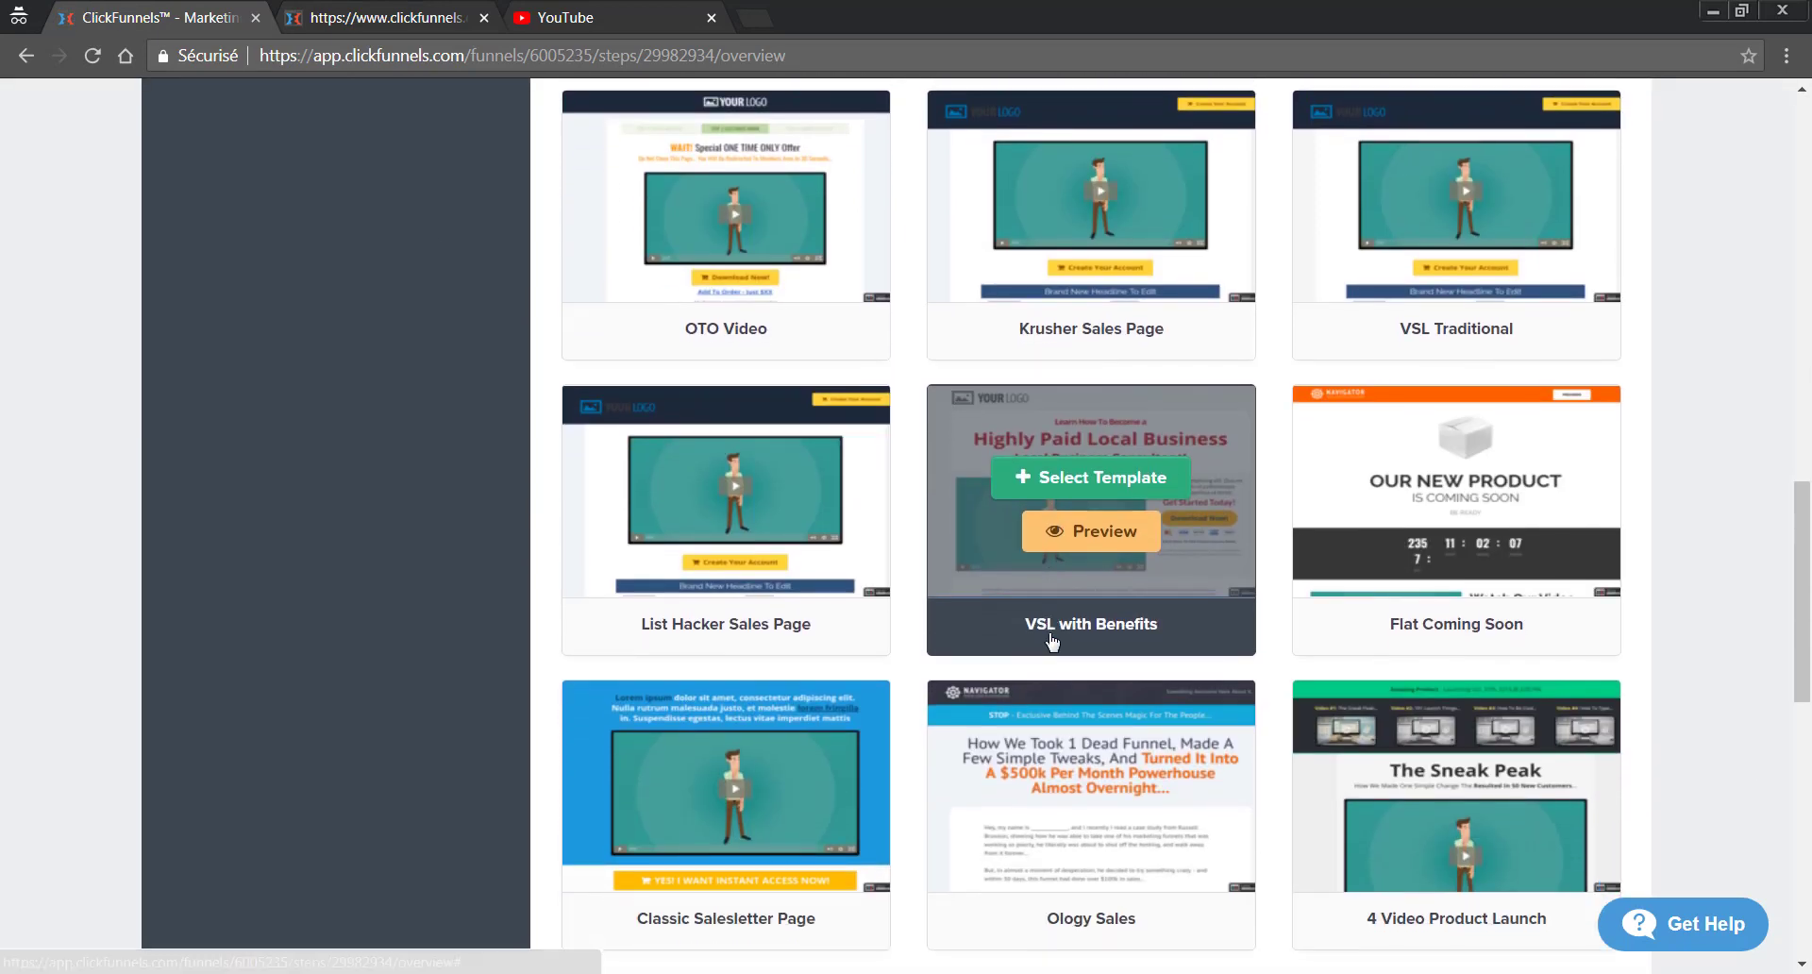
{"action": "left_click", "coordinate": [1045, 738]}
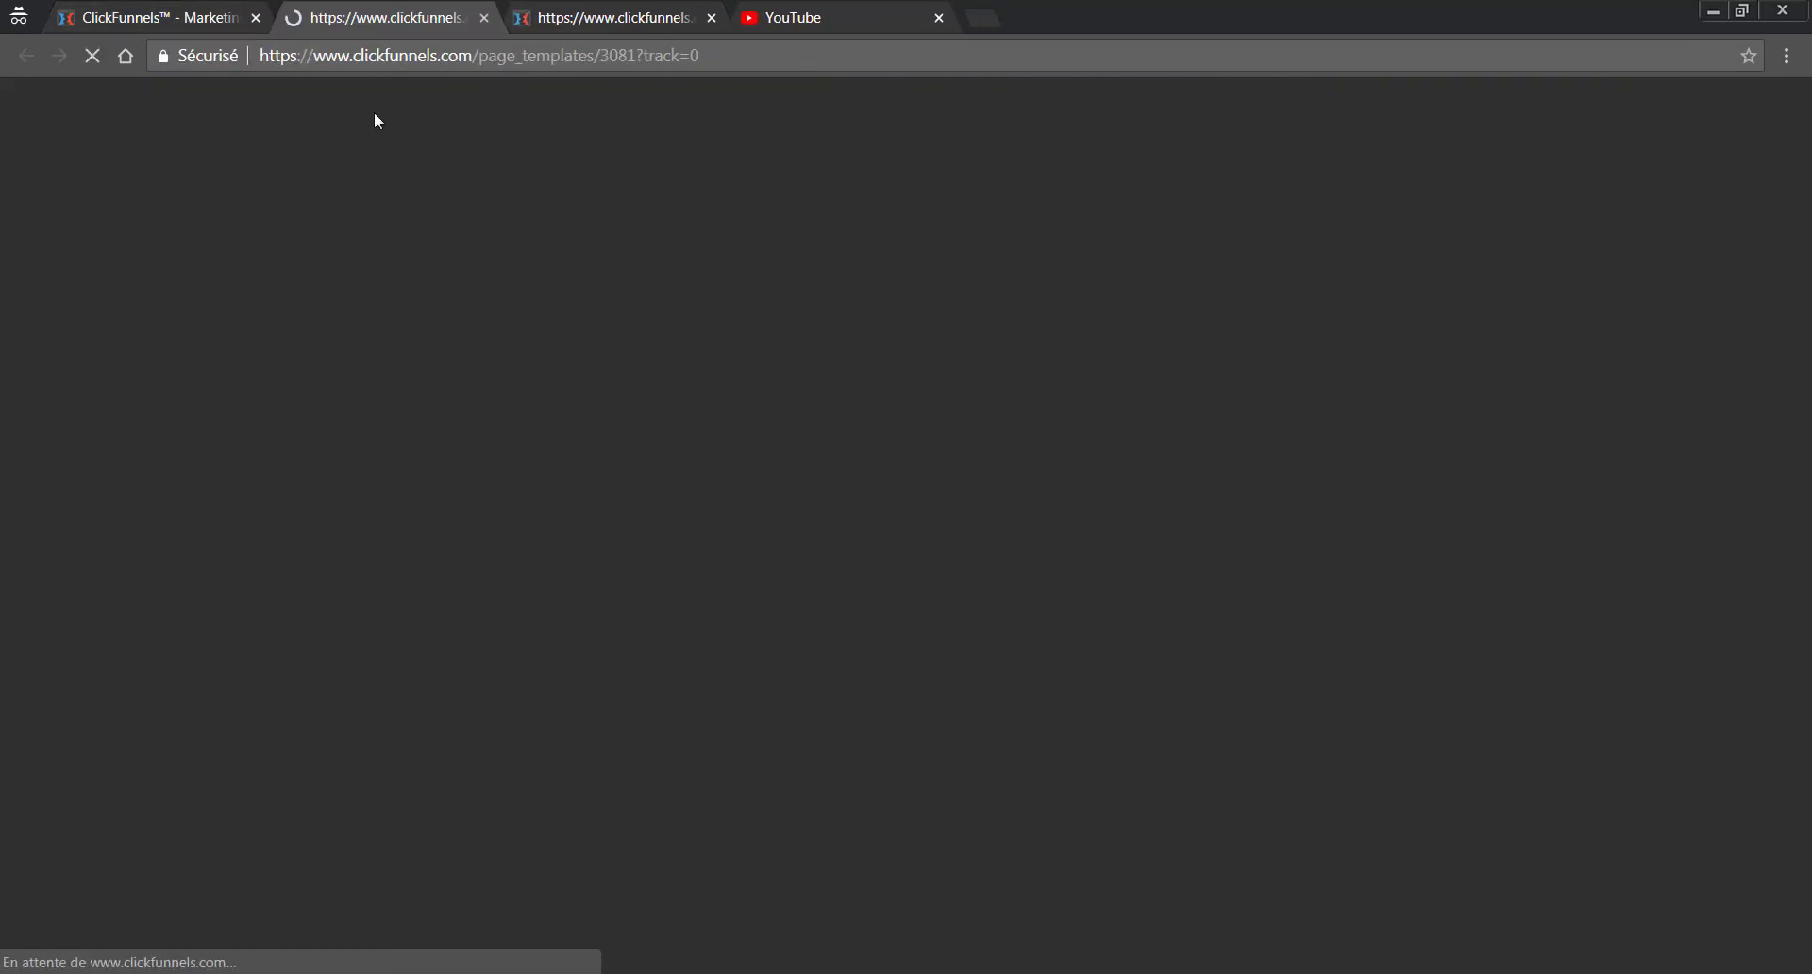
{"action": "scroll", "coordinate": [437, 412], "scroll_direction": "down", "scroll_amount": 3}
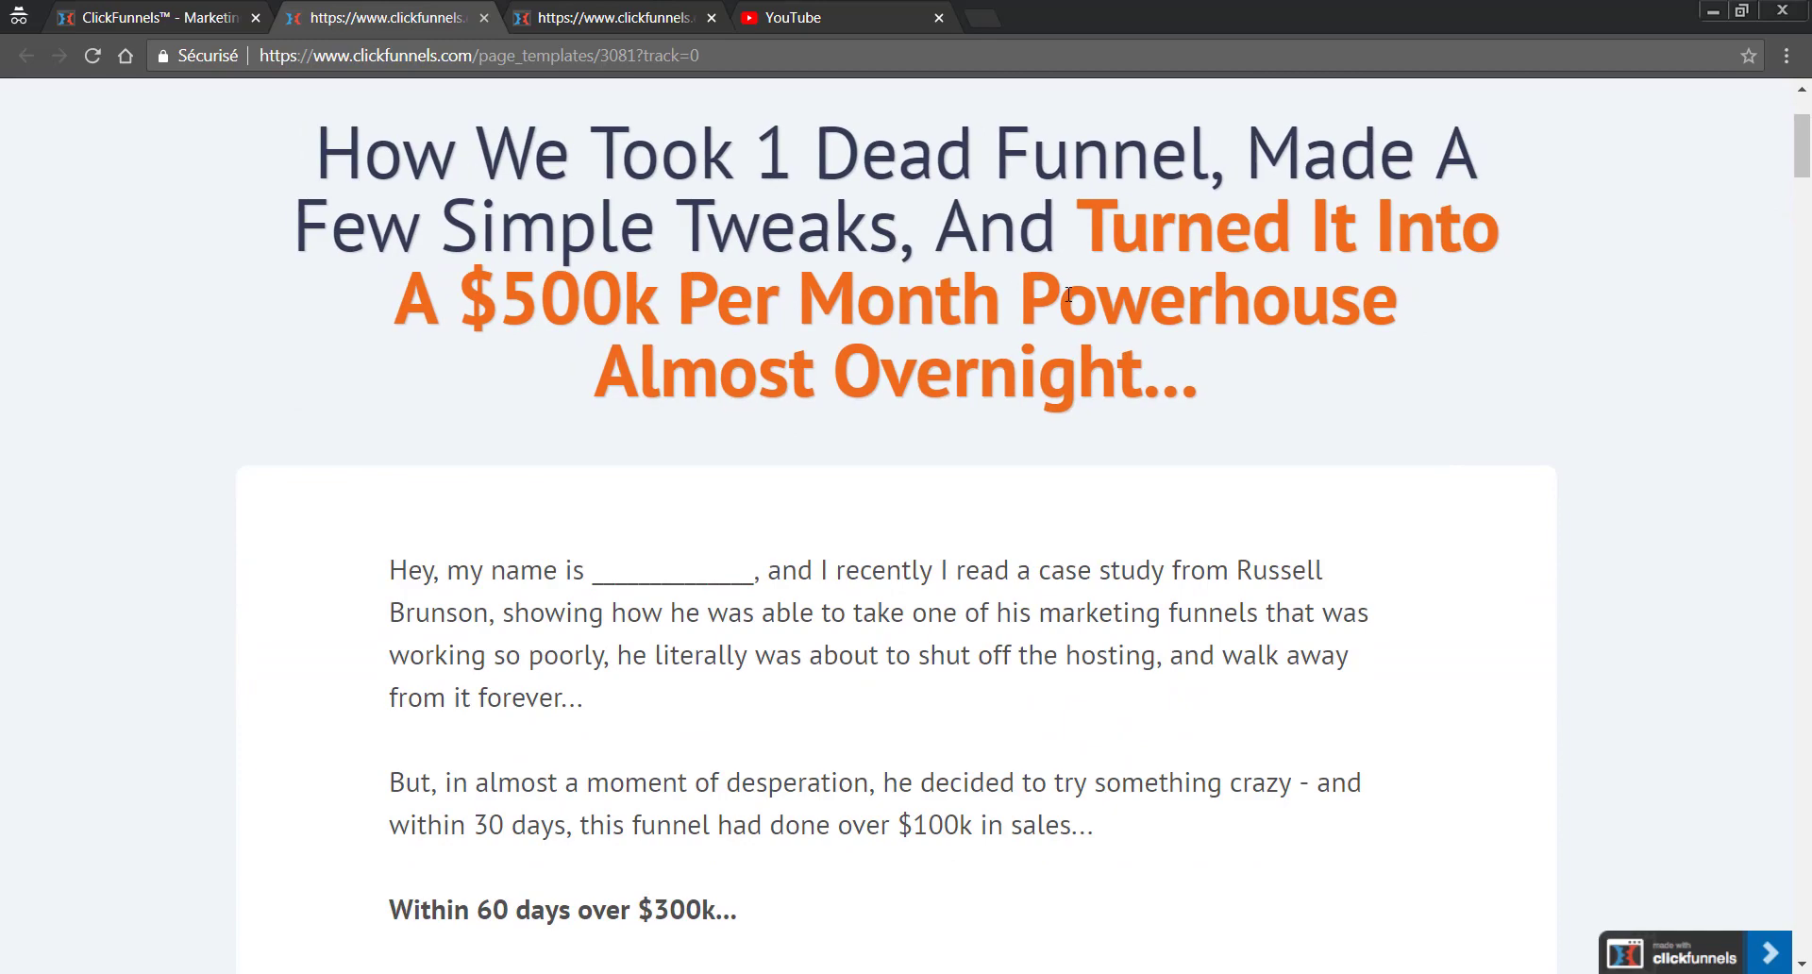
{"action": "scroll", "coordinate": [1114, 406], "scroll_direction": "down", "scroll_amount": 9}
{"action": "scroll", "coordinate": [635, 408], "scroll_direction": "down", "scroll_amount": 20}
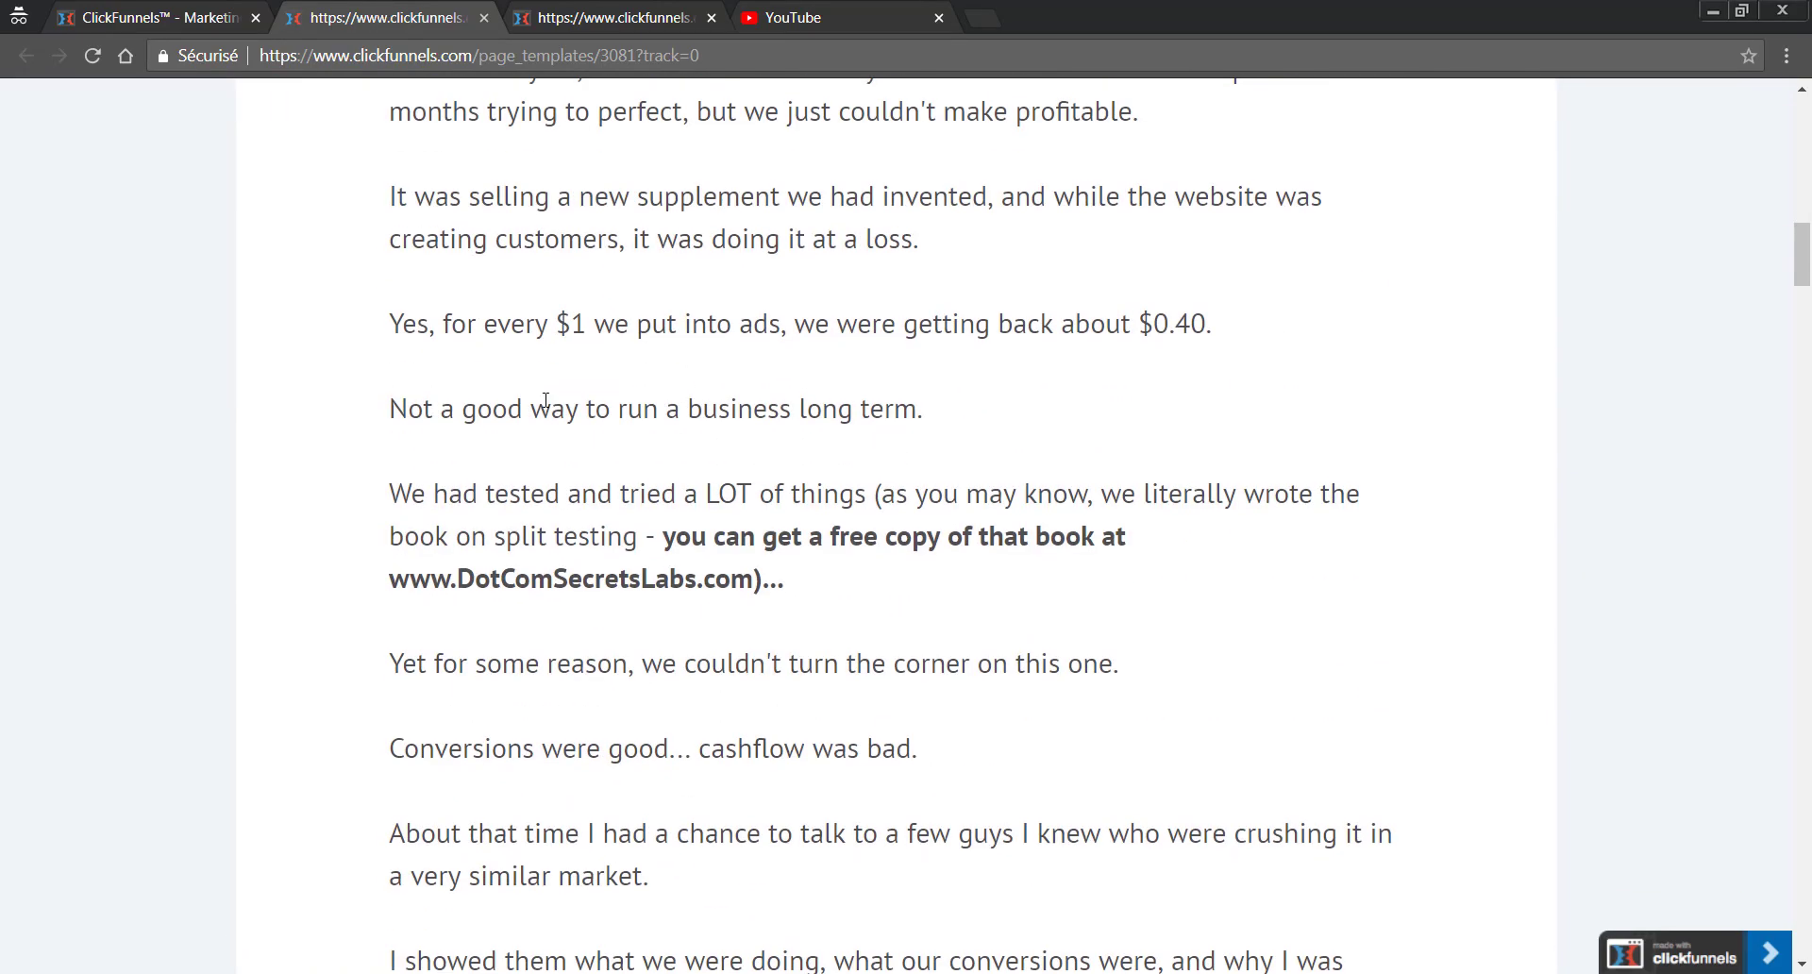
{"action": "scroll", "coordinate": [804, 378], "scroll_direction": "down", "scroll_amount": 20}
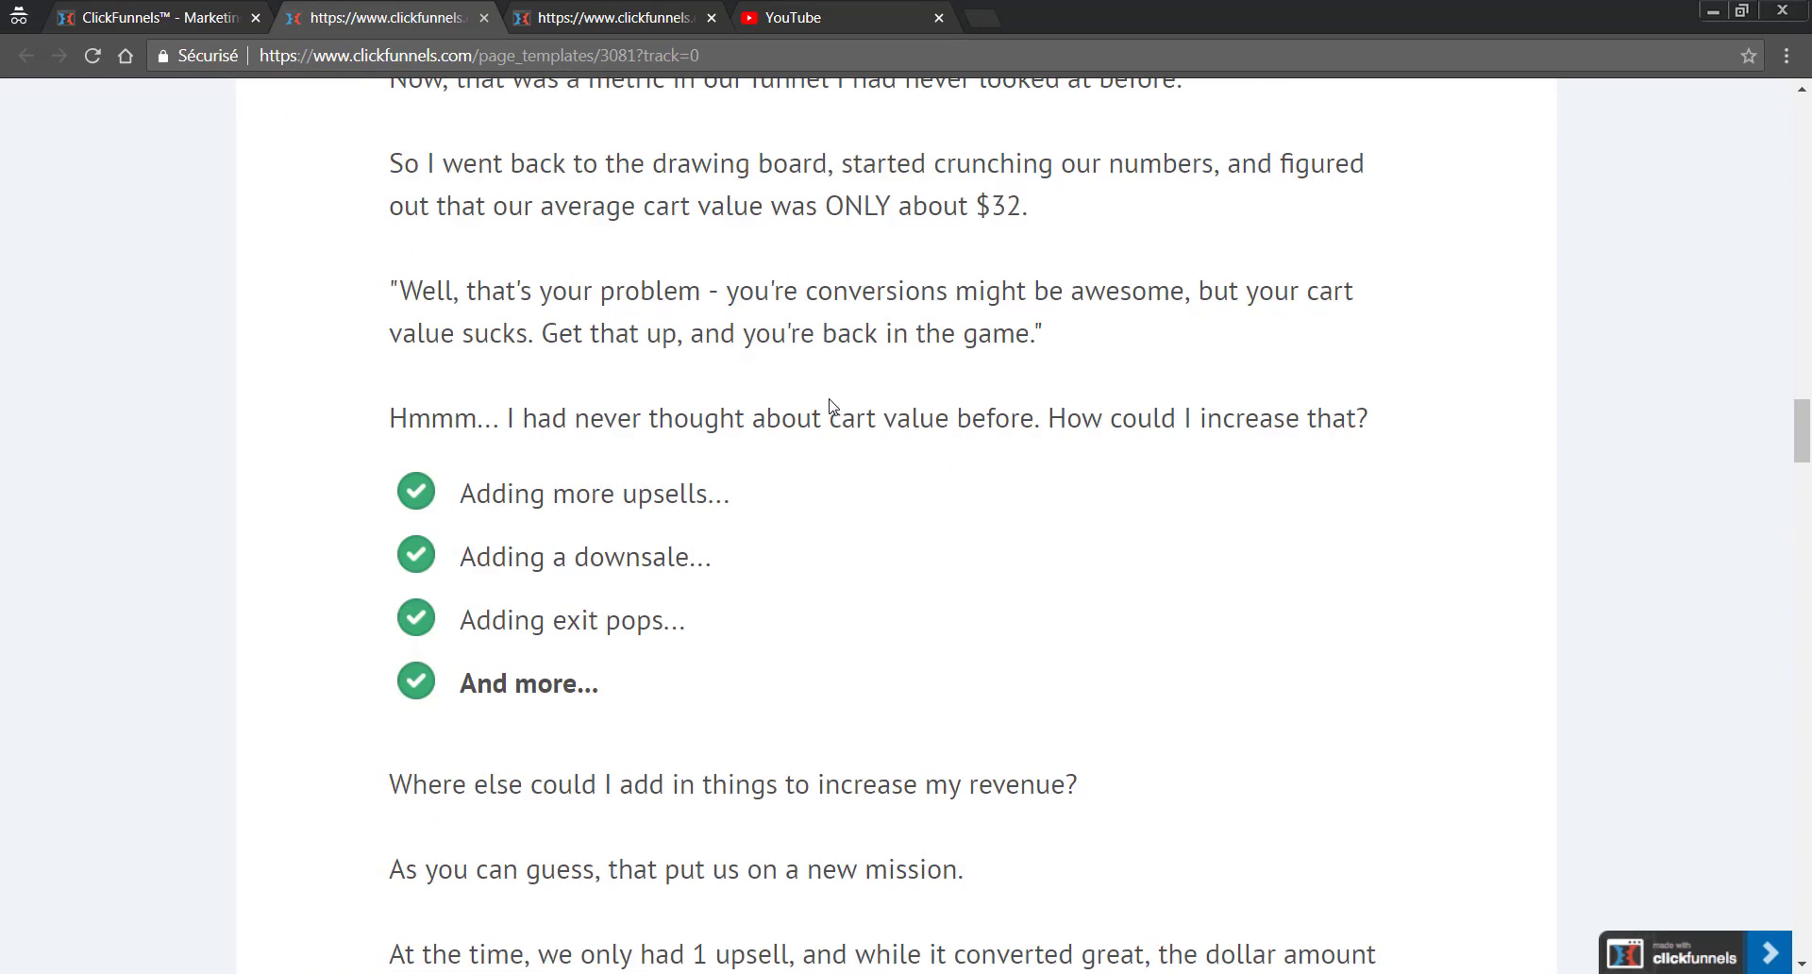
{"action": "scroll", "coordinate": [858, 424], "scroll_direction": "down", "scroll_amount": 20}
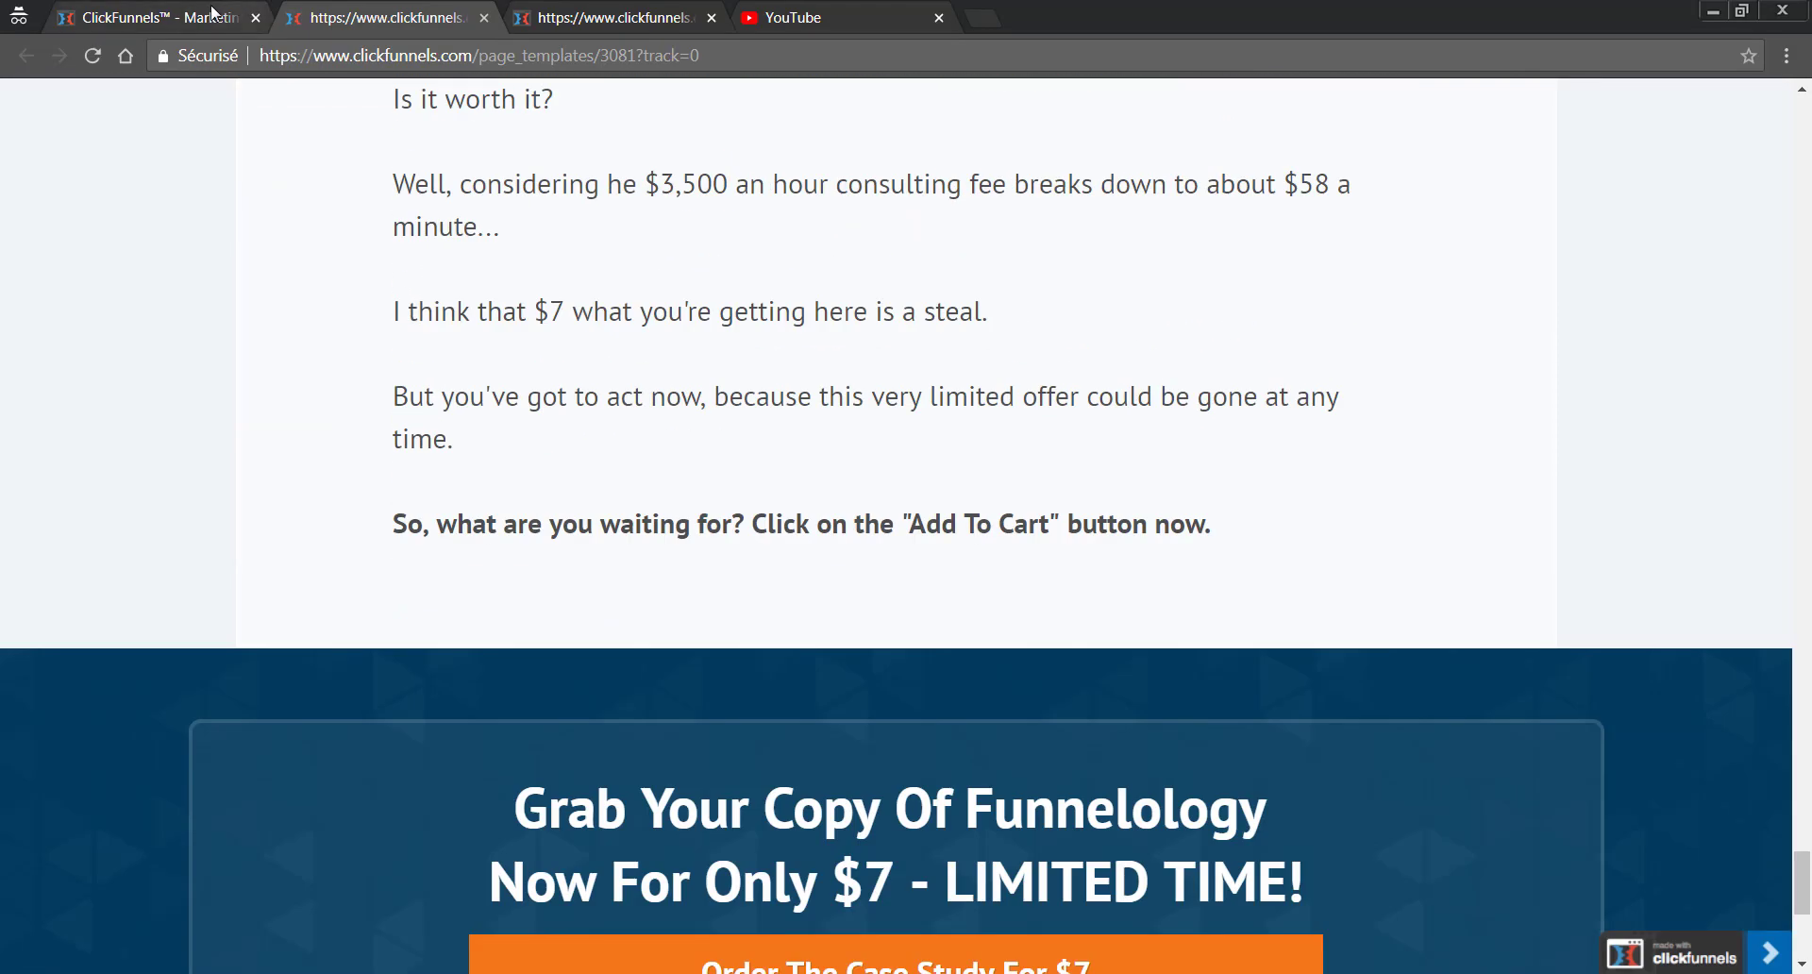
{"action": "left_click", "coordinate": [211, 13]}
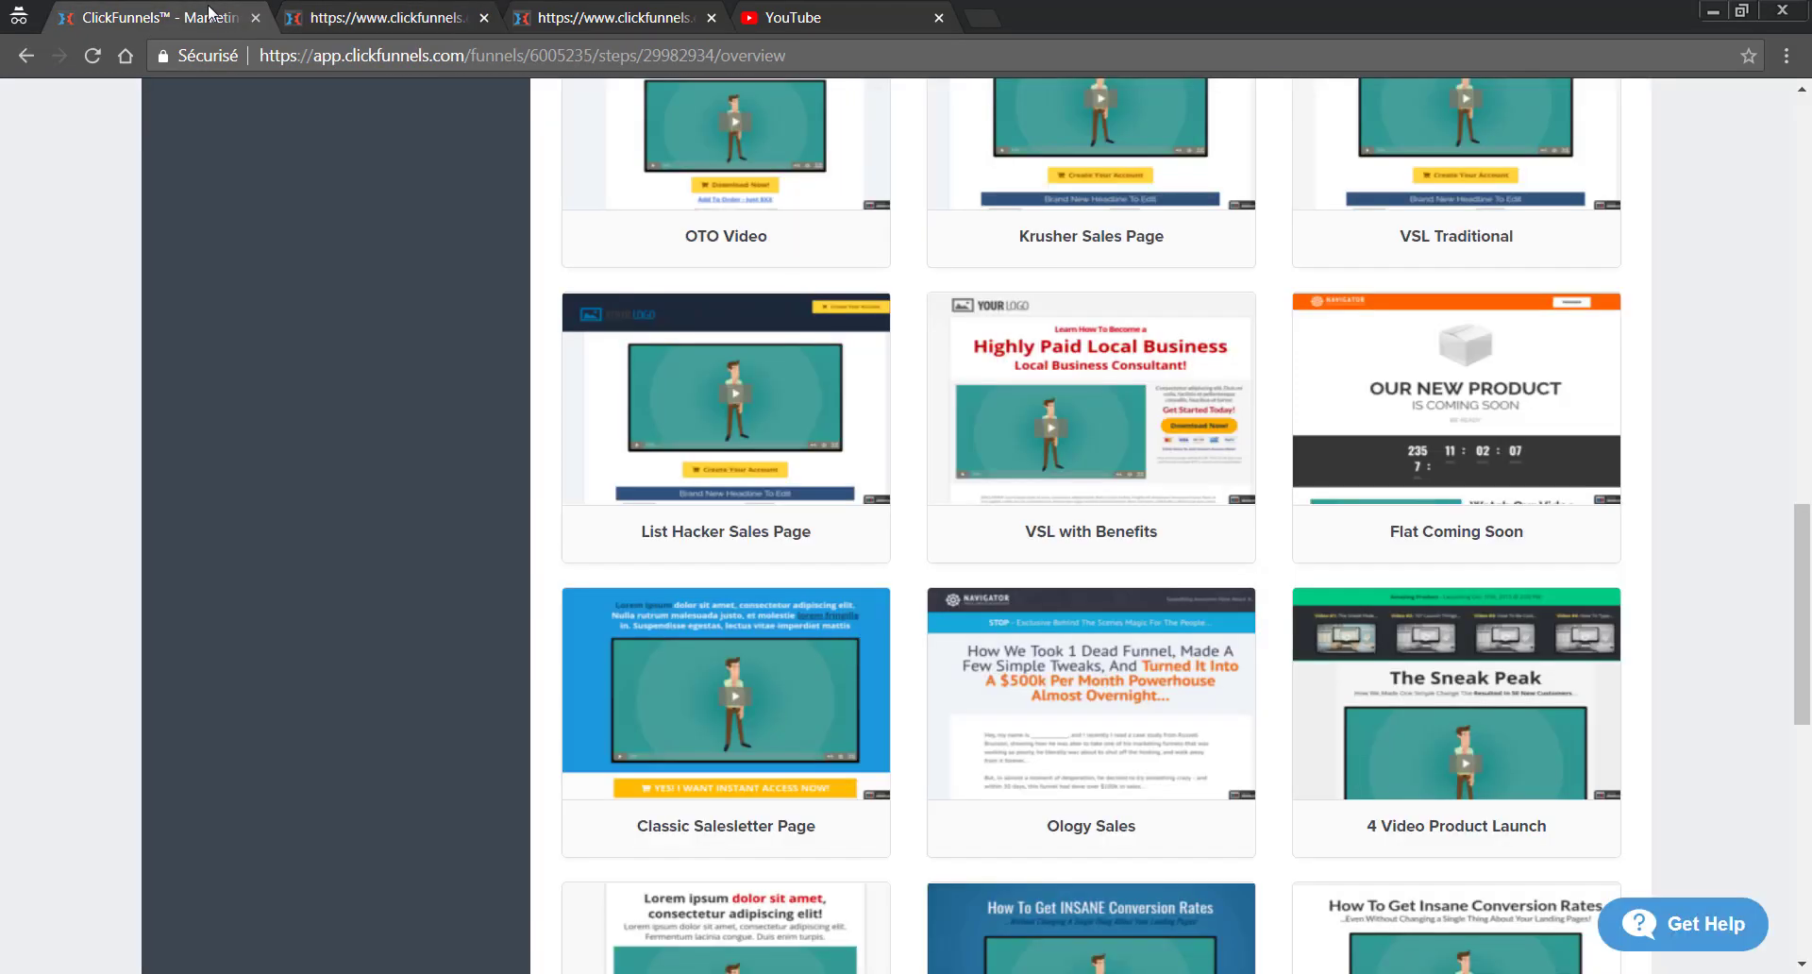
- Preview the Long Form VSL template, review its video, guarantee and download sections, and return to the template list
{"action": "scroll", "coordinate": [857, 578], "scroll_direction": "down", "scroll_amount": 8}
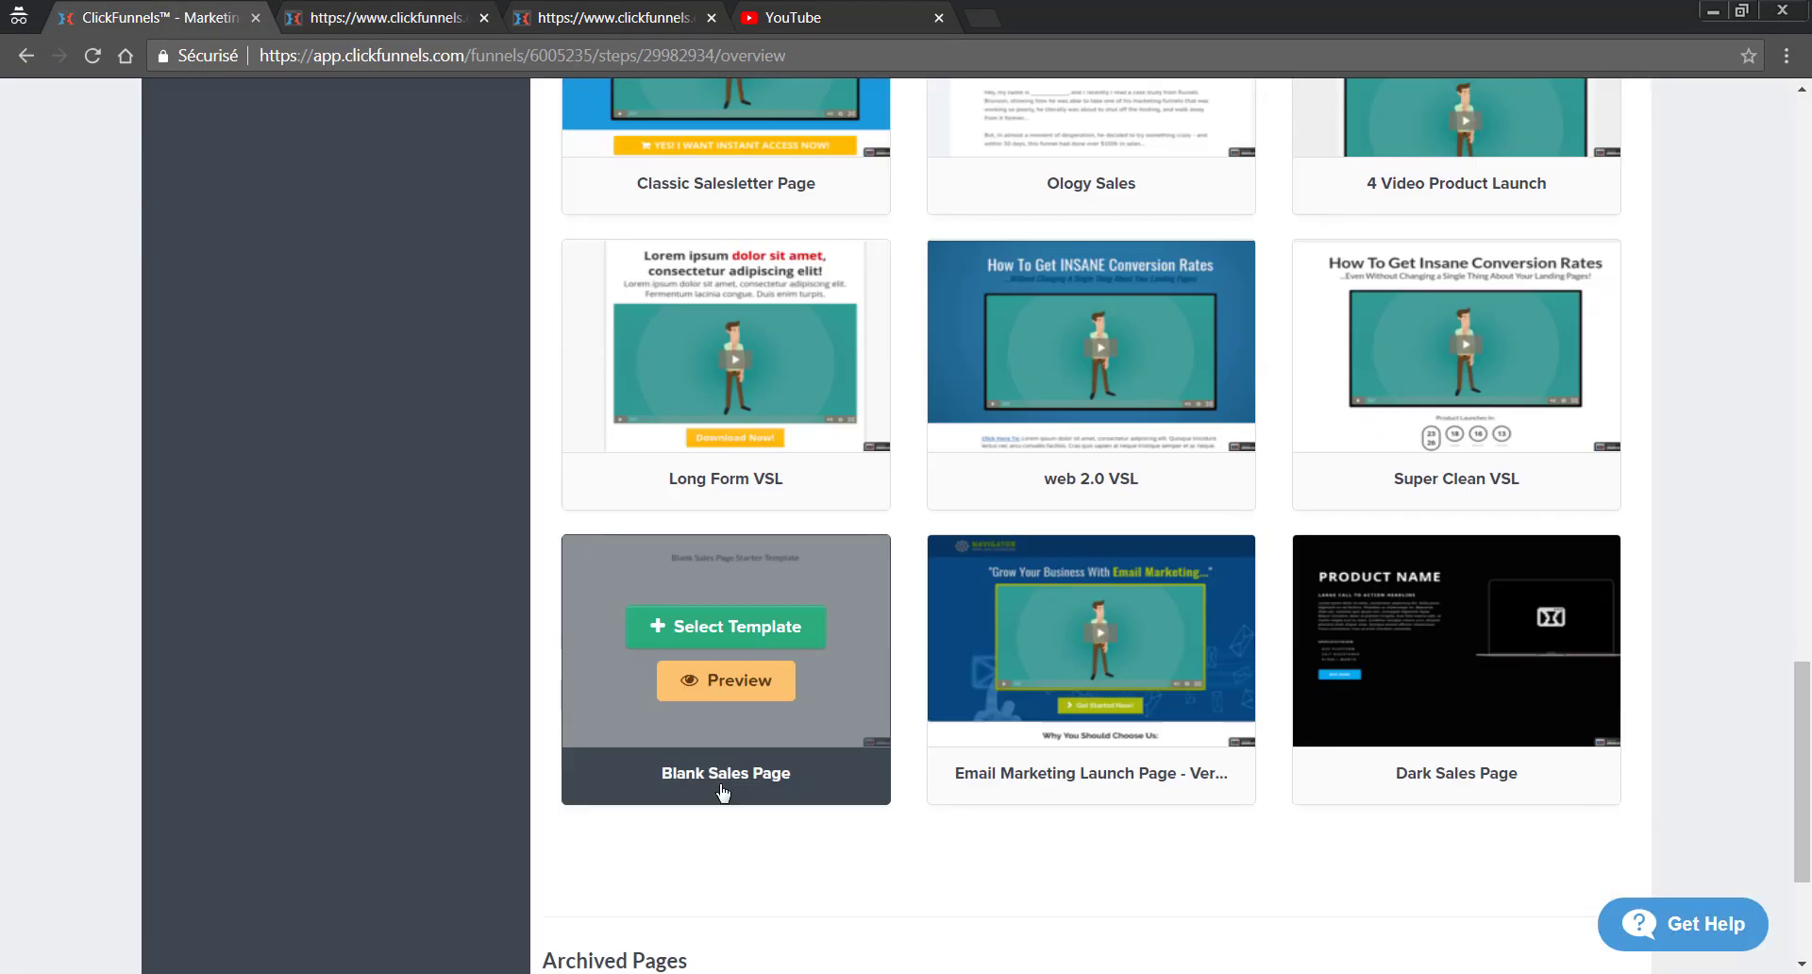
{"action": "scroll", "coordinate": [865, 617], "scroll_direction": "up", "scroll_amount": 4}
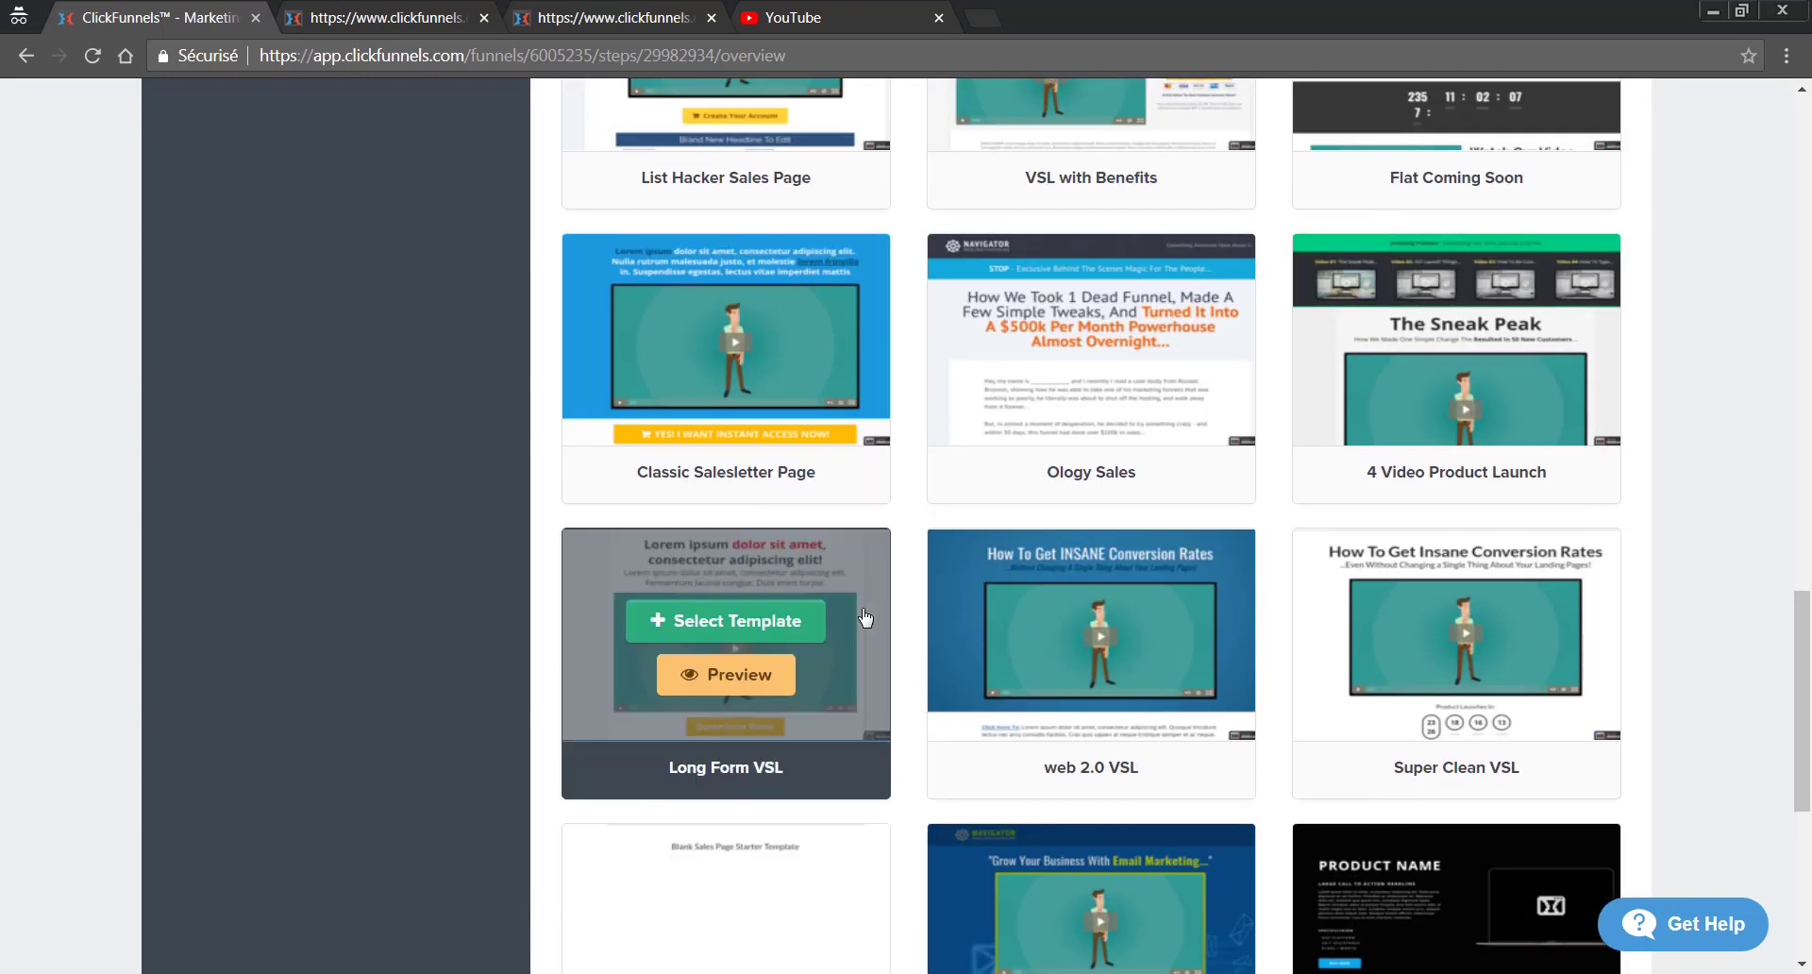
{"action": "left_click", "coordinate": [757, 683]}
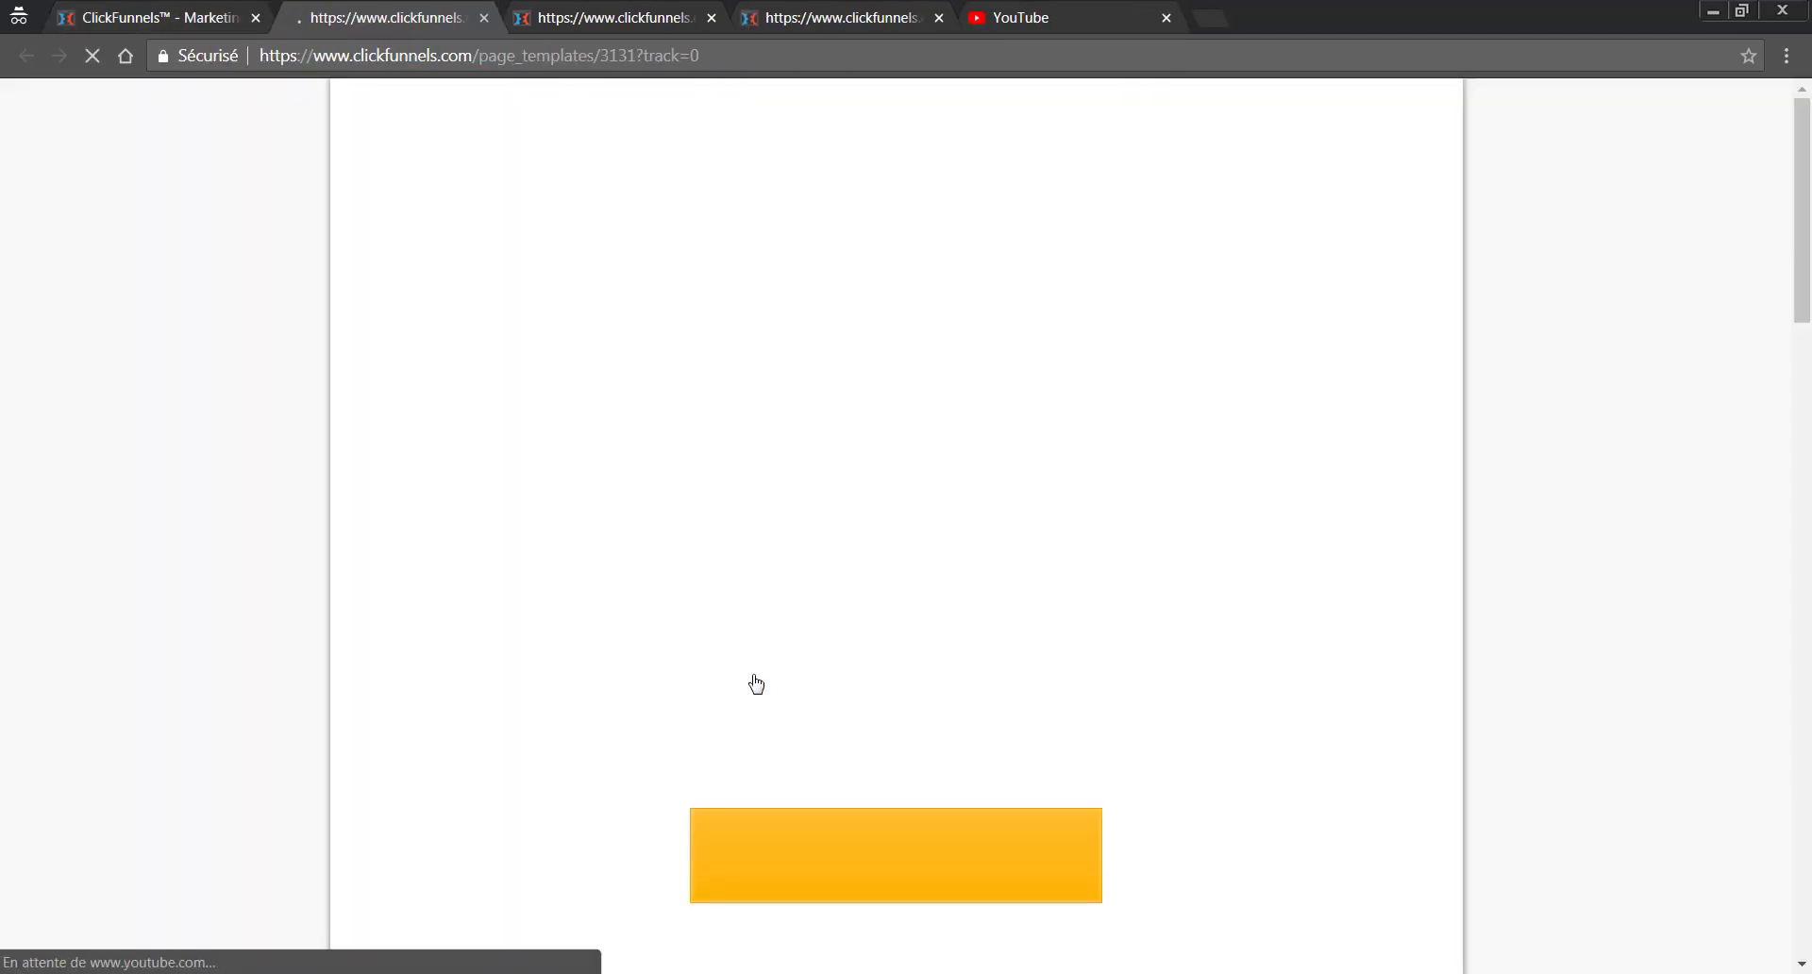
{"action": "scroll", "coordinate": [1172, 225], "scroll_direction": "down", "scroll_amount": 6}
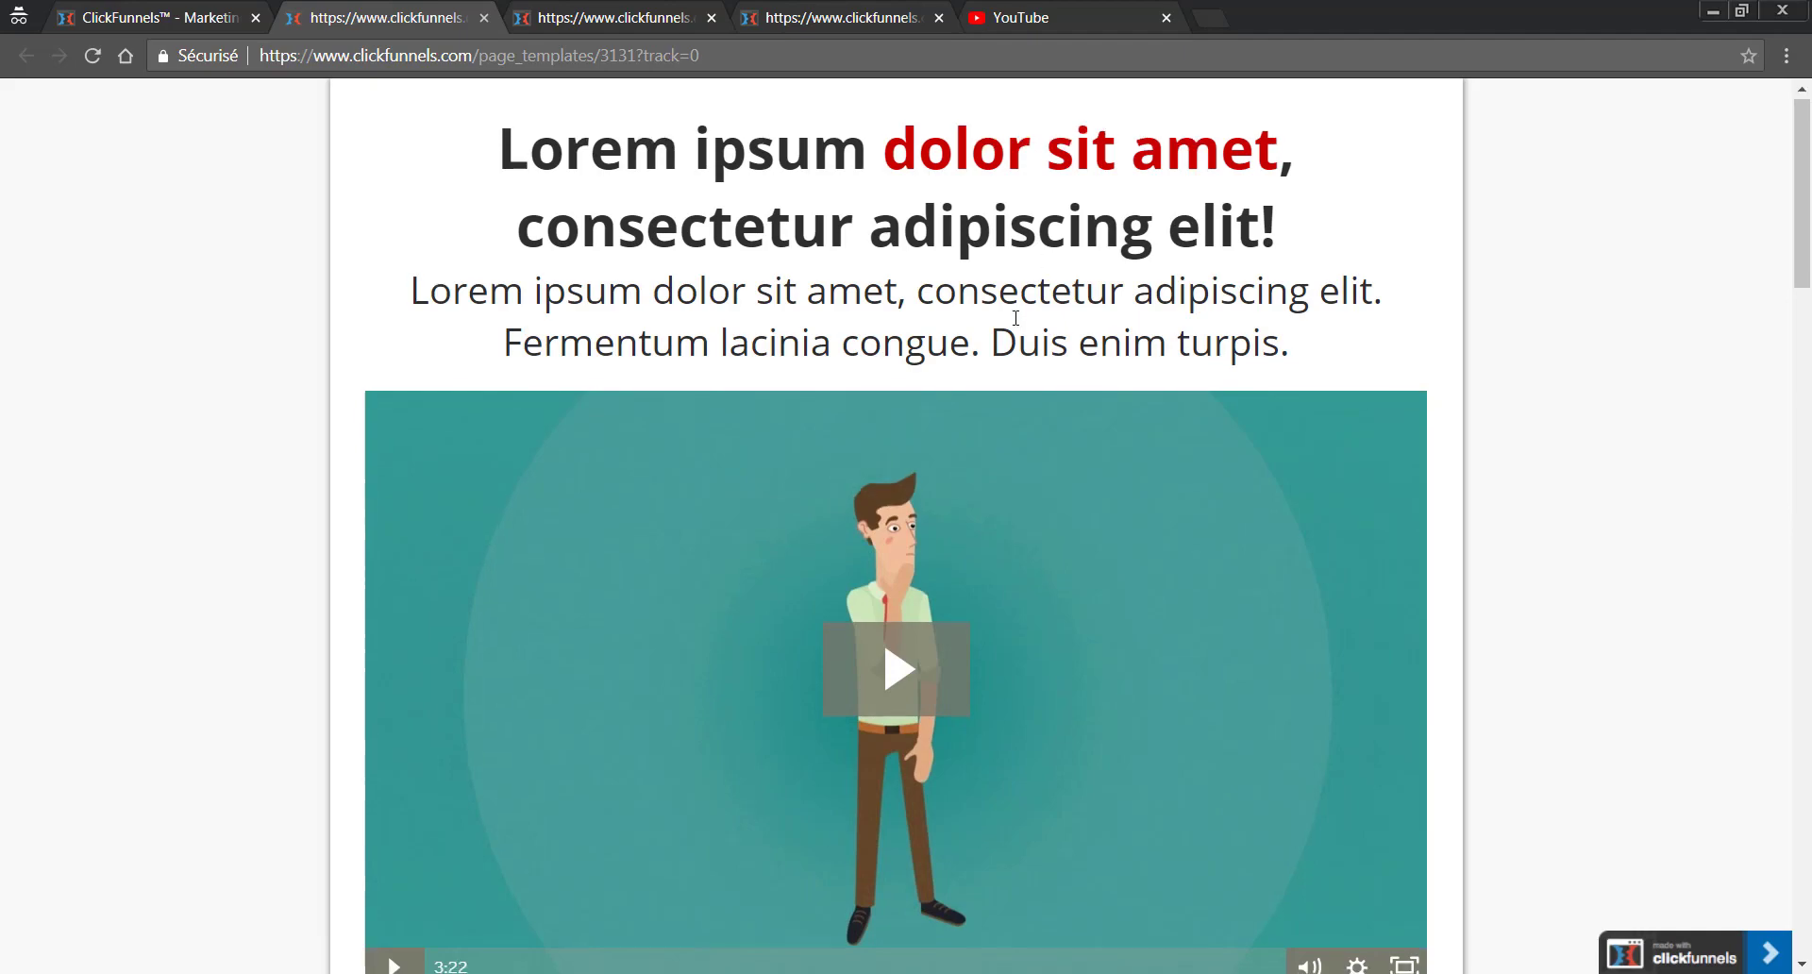
{"action": "scroll", "coordinate": [1308, 328], "scroll_direction": "up", "scroll_amount": 3}
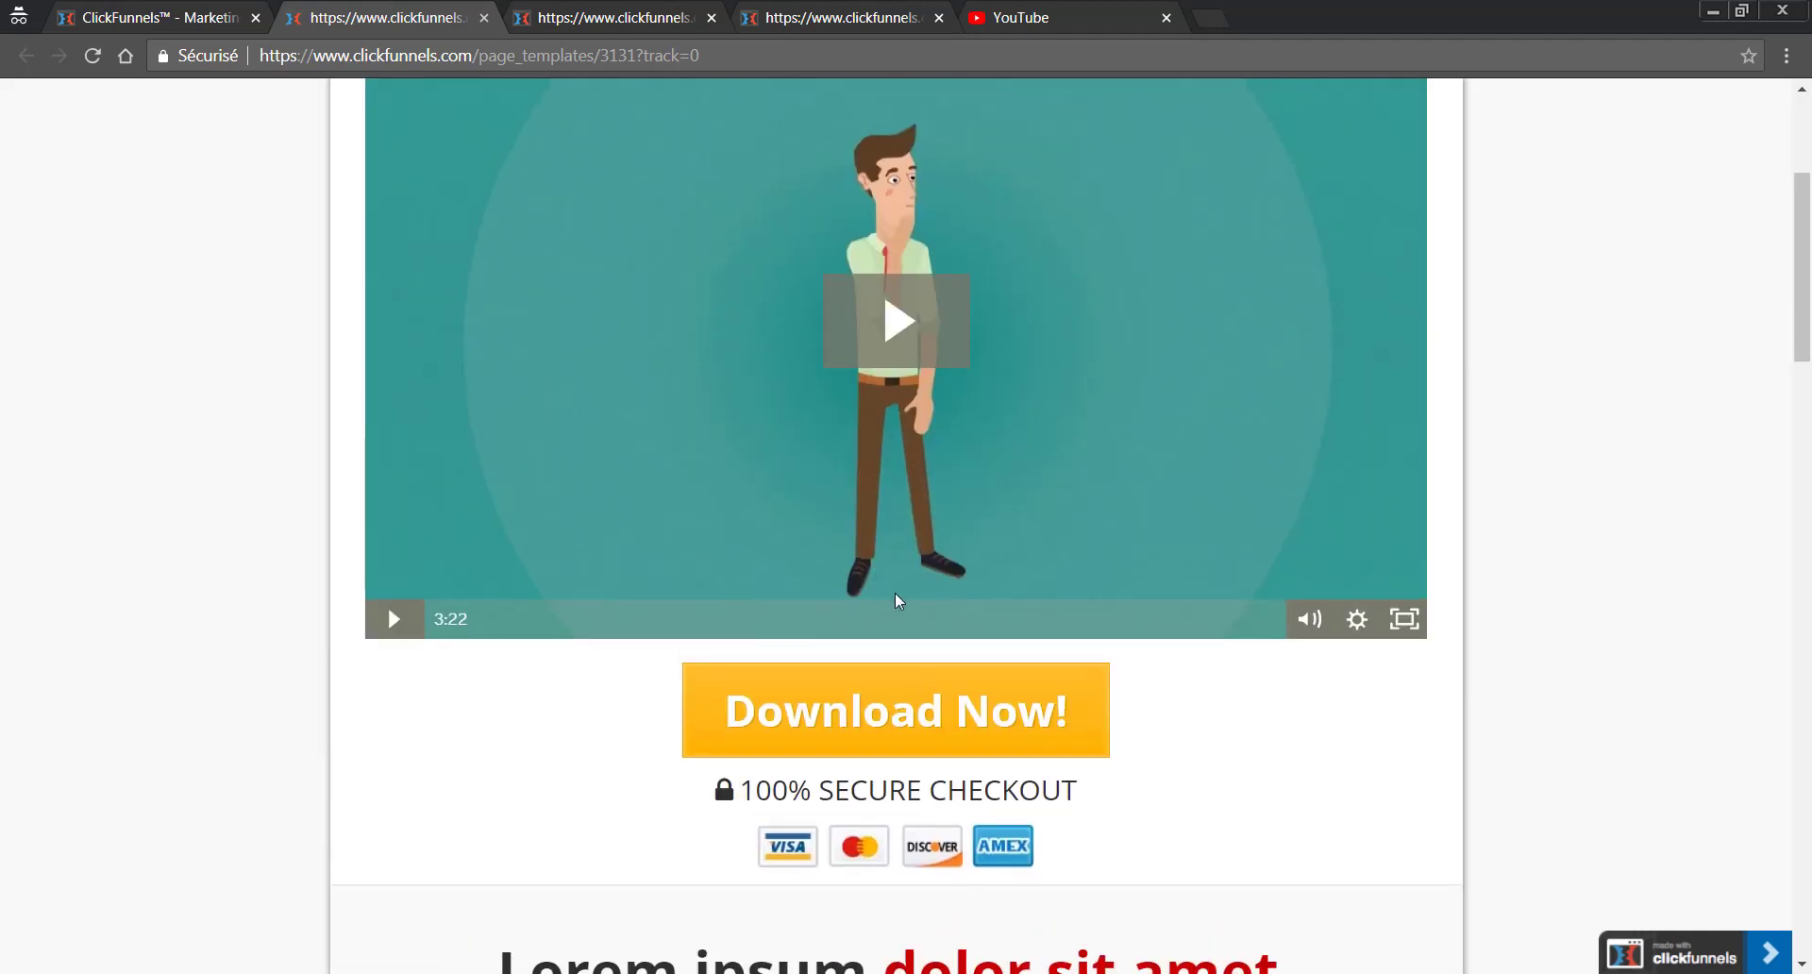
{"action": "scroll", "coordinate": [813, 517], "scroll_direction": "down", "scroll_amount": 17}
{"action": "scroll", "coordinate": [813, 517], "scroll_direction": "down", "scroll_amount": 10}
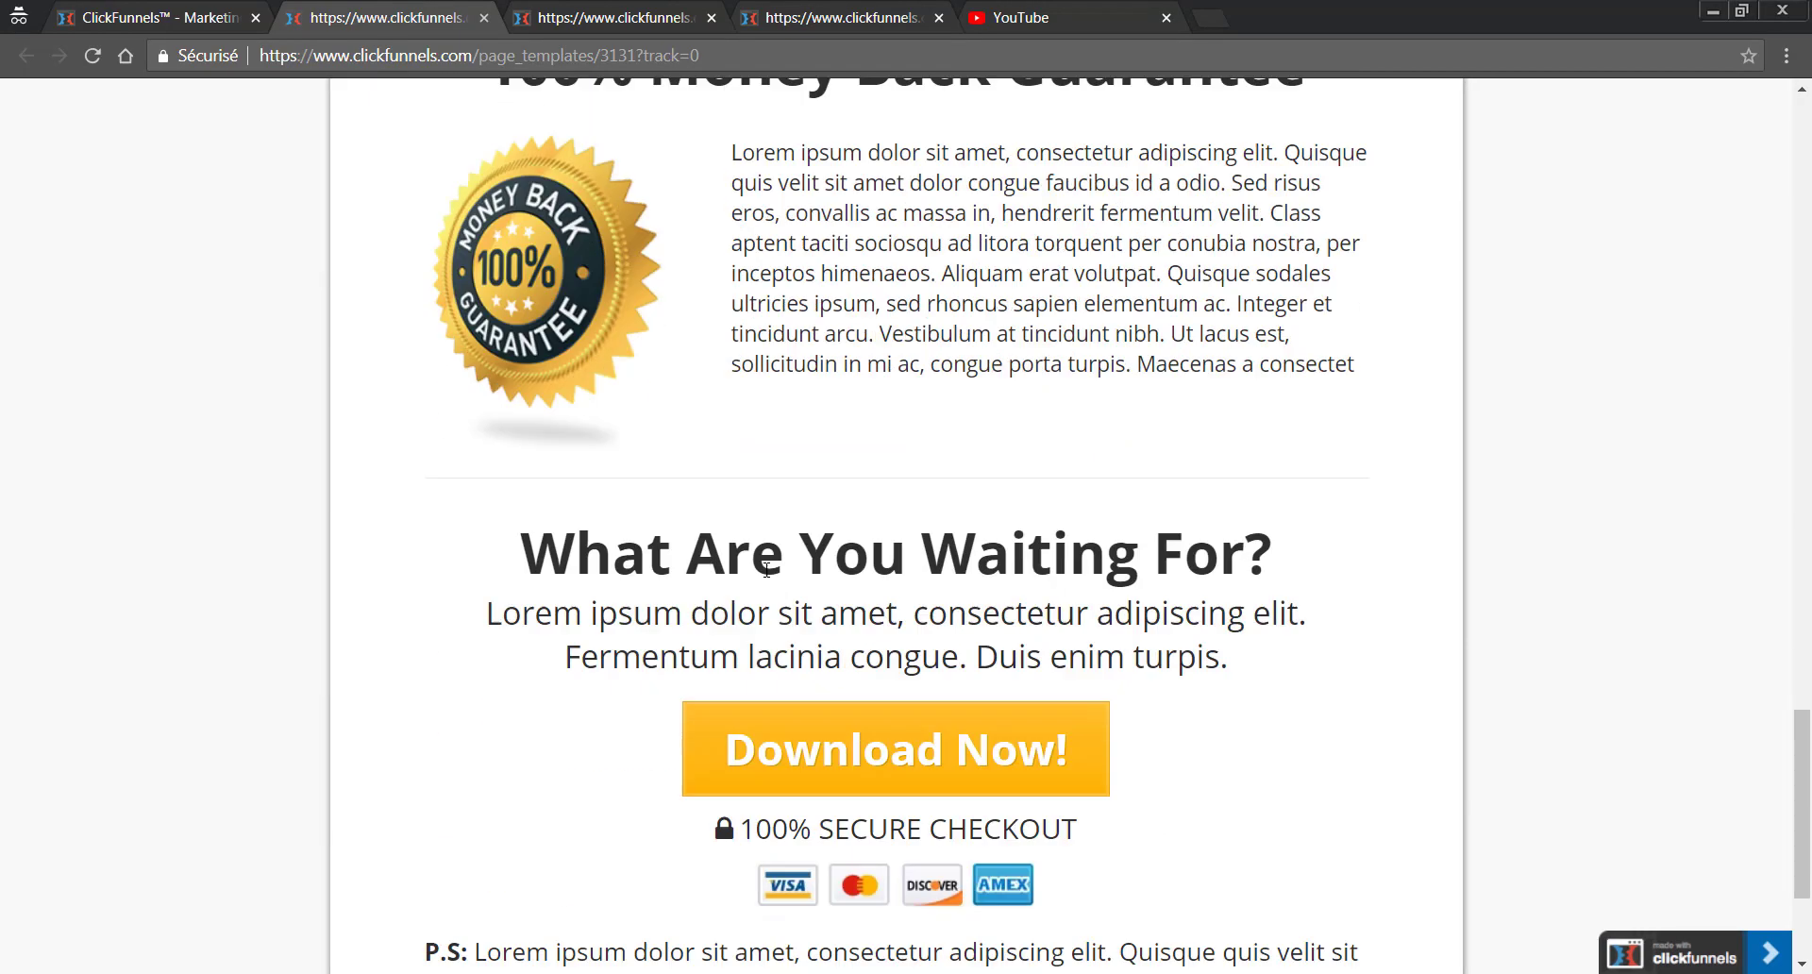
{"action": "left_click", "coordinate": [155, 18]}
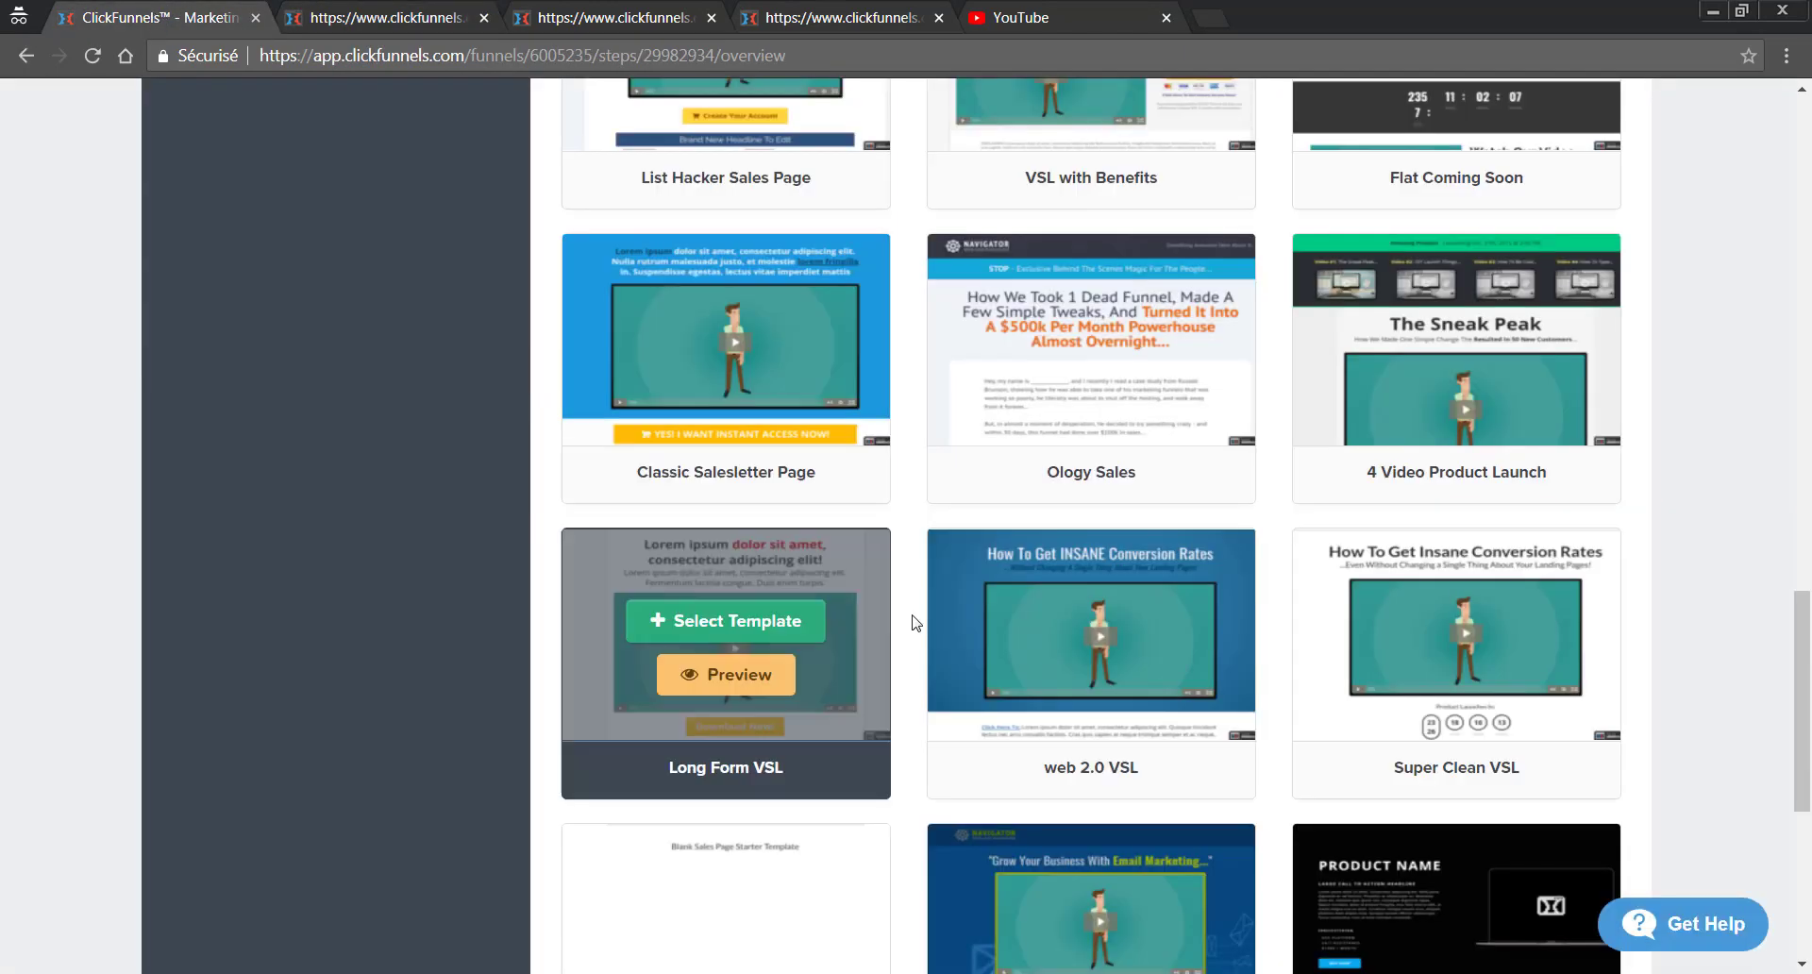
- Preview the Roadblock Order Page template and examine its video, add-to-cart and testimonial sections
{"action": "scroll", "coordinate": [912, 618], "scroll_direction": "up", "scroll_amount": 10}
{"action": "scroll", "coordinate": [873, 675], "scroll_direction": "up", "scroll_amount": 4}
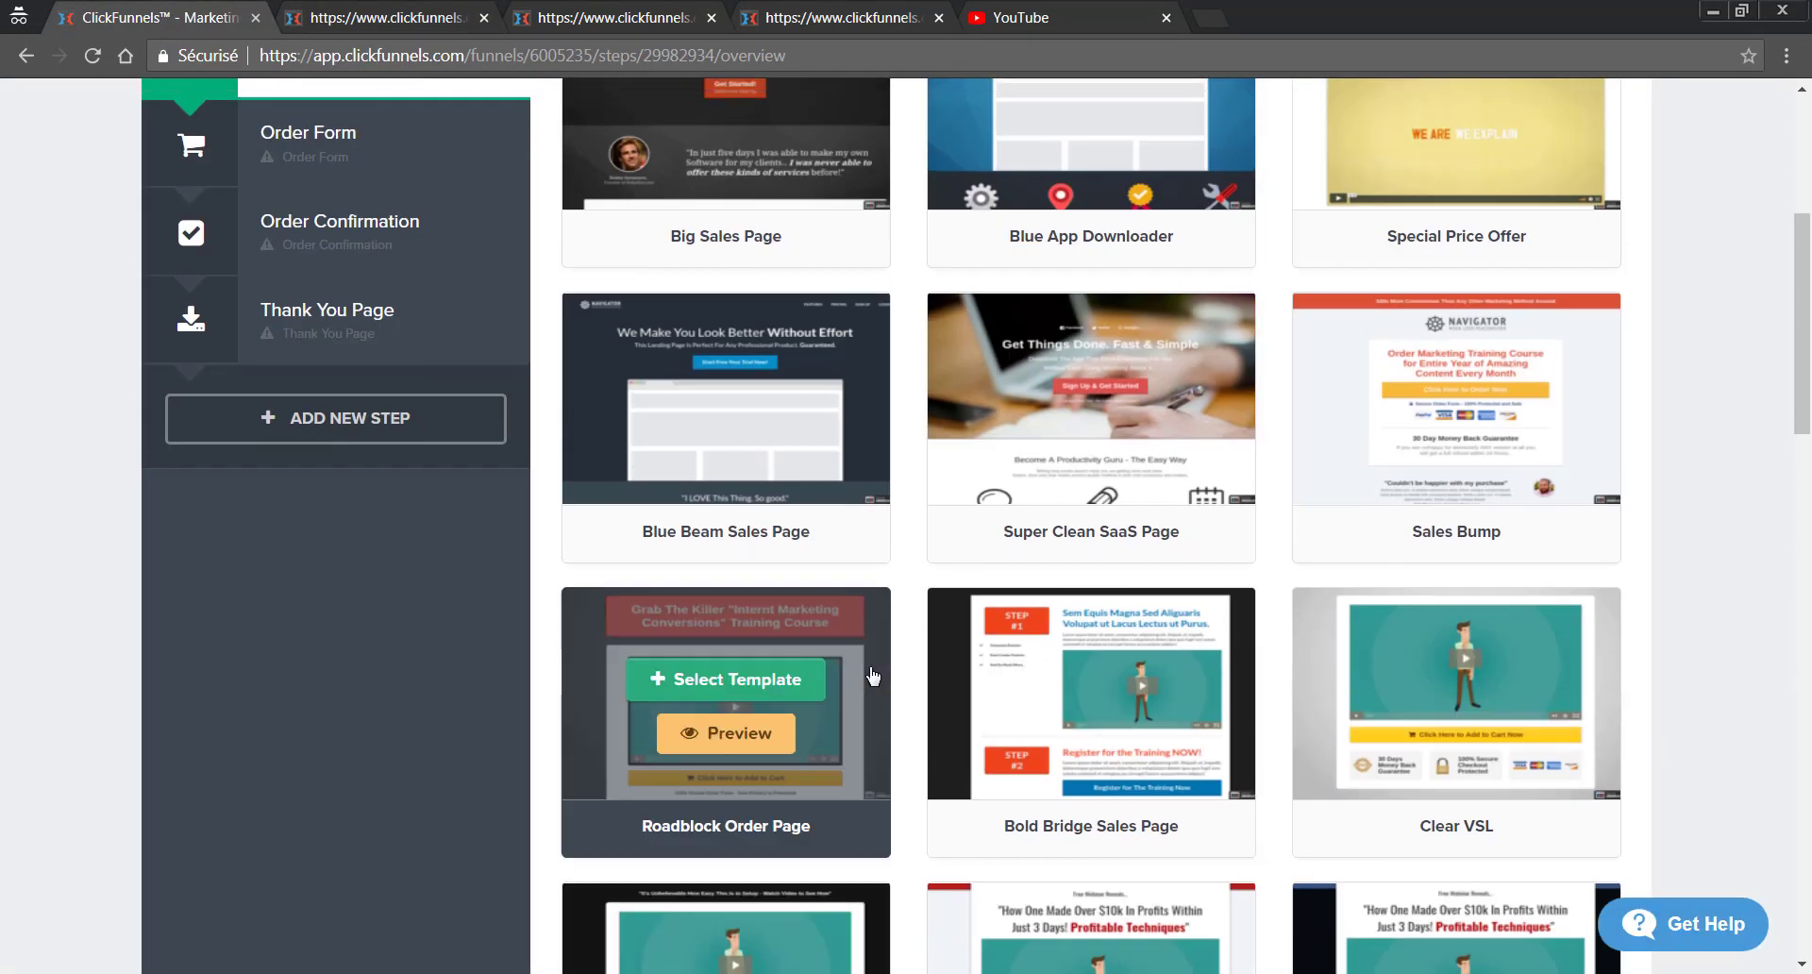
{"action": "left_click", "coordinate": [720, 736]}
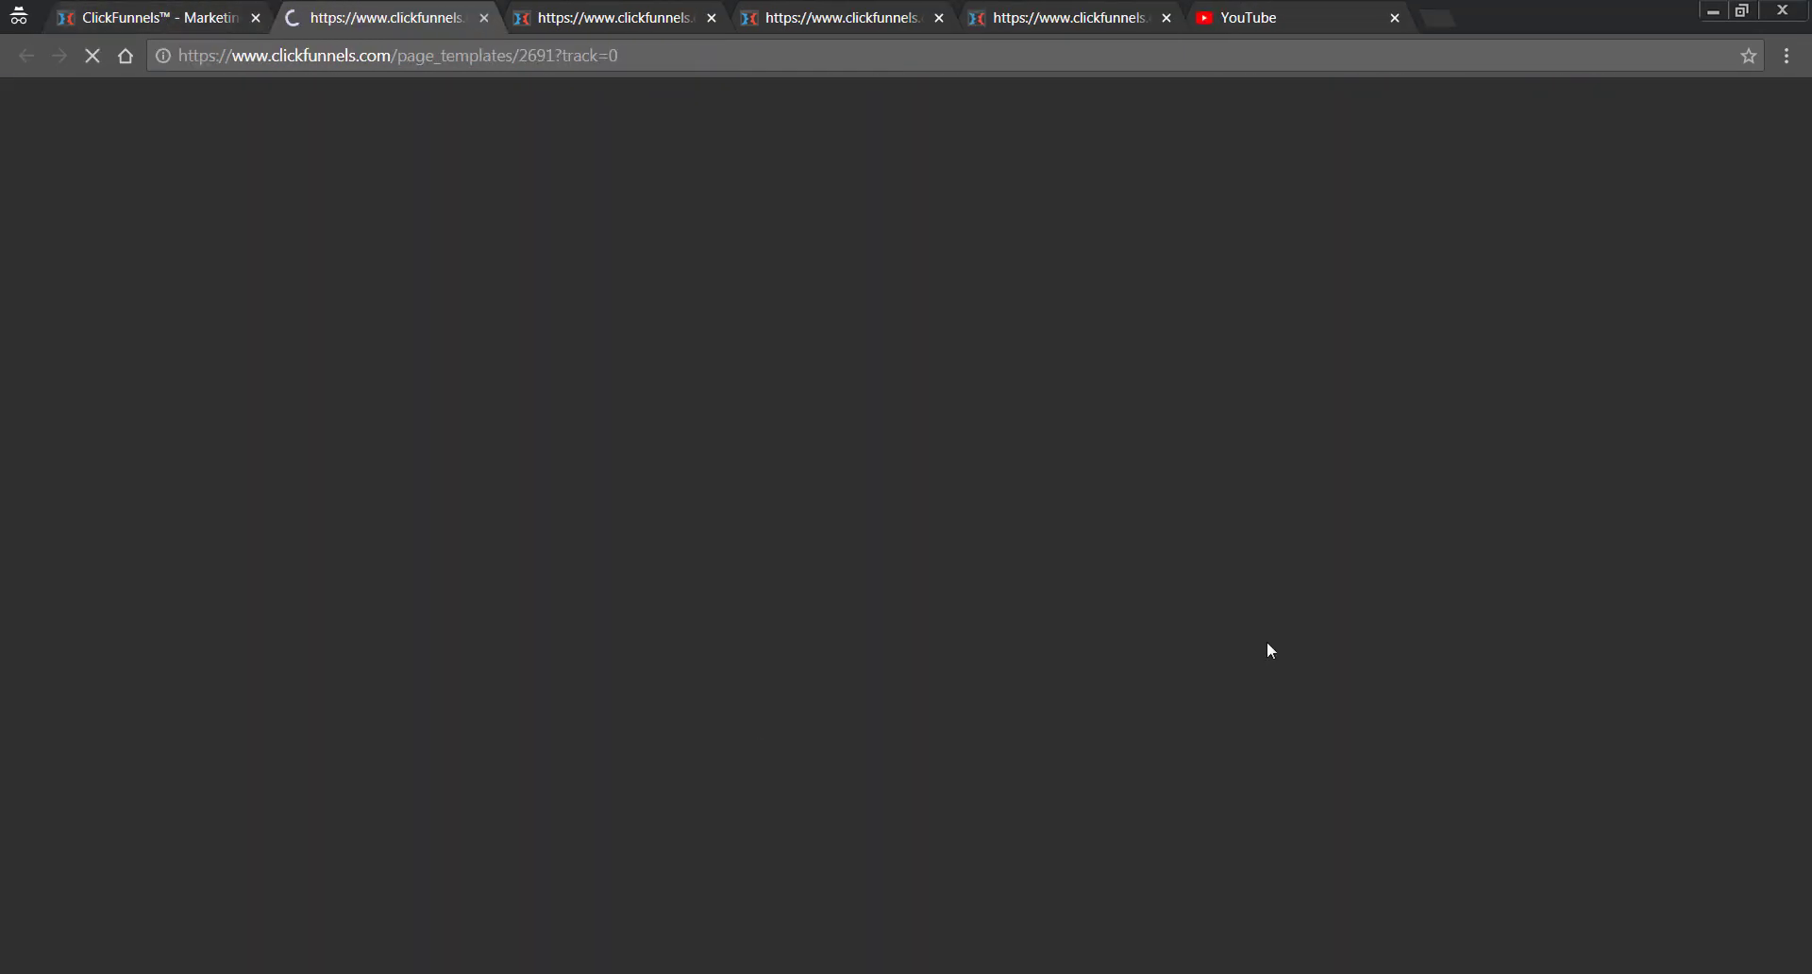
{"action": "scroll", "coordinate": [1090, 519], "scroll_direction": "down", "scroll_amount": 8}
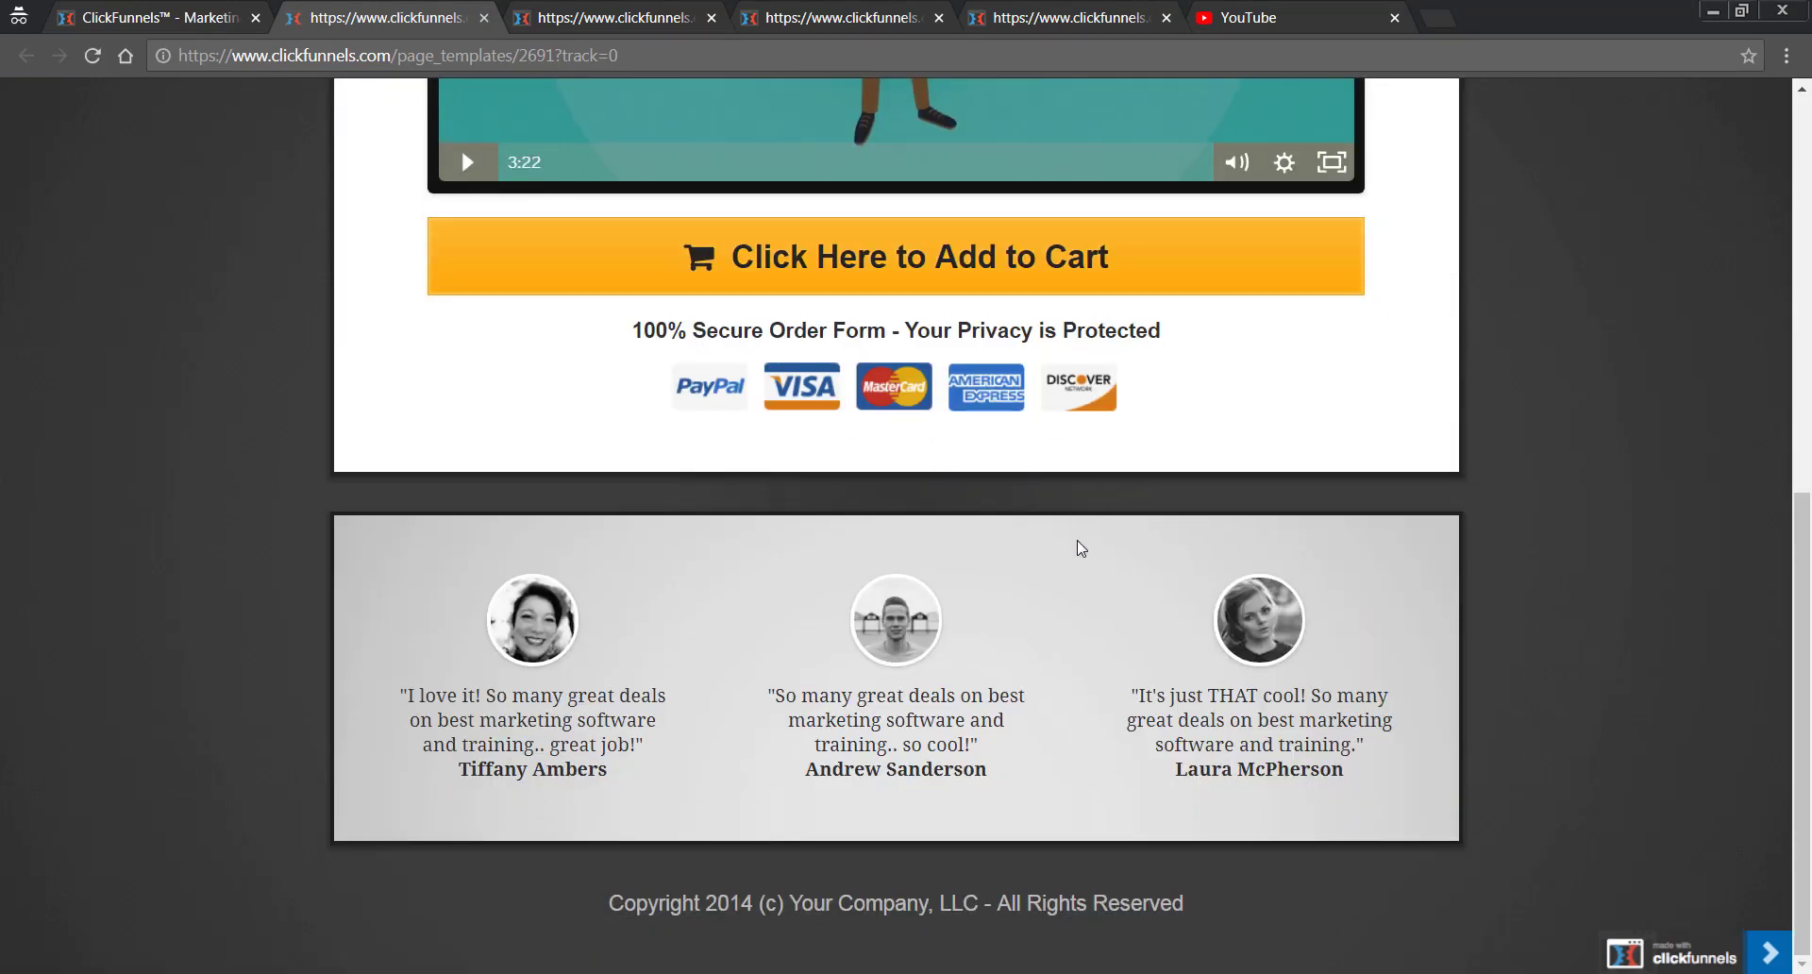
{"action": "scroll", "coordinate": [1081, 543], "scroll_direction": "up", "scroll_amount": 8}
{"action": "scroll", "coordinate": [1132, 353], "scroll_direction": "down", "scroll_amount": 2}
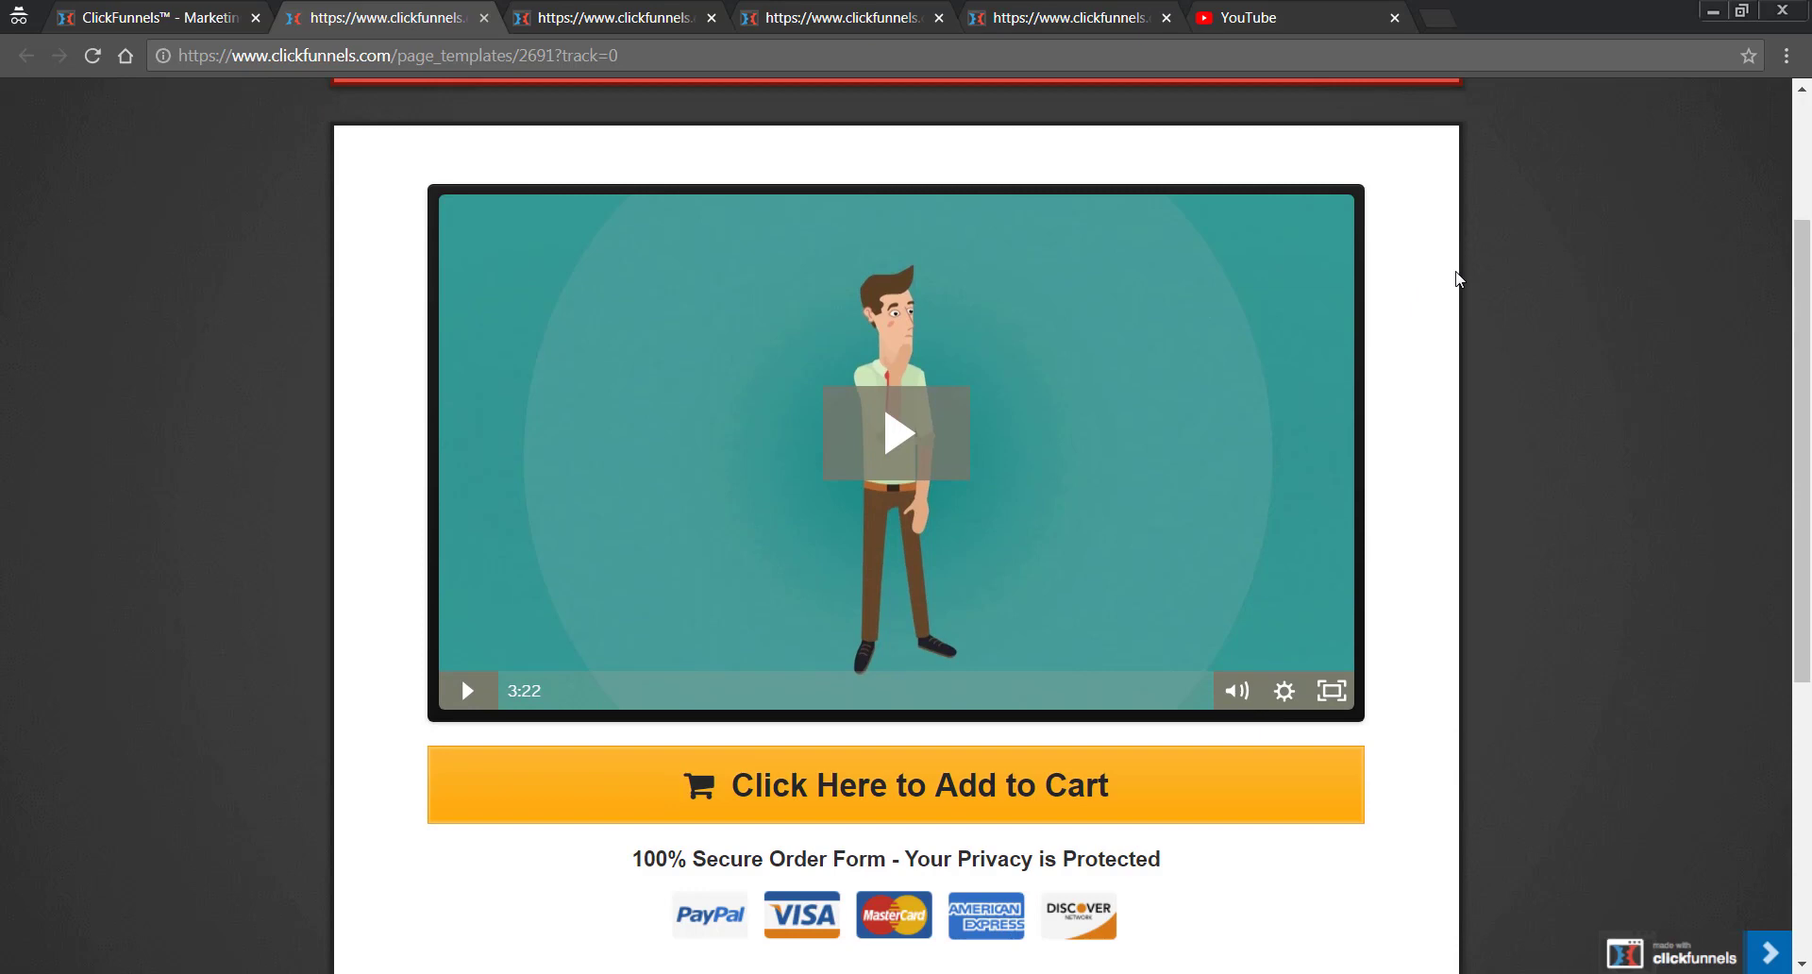
- Close the preview page of the Long Form VSL template
{"action": "left_click", "coordinate": [628, 24]}
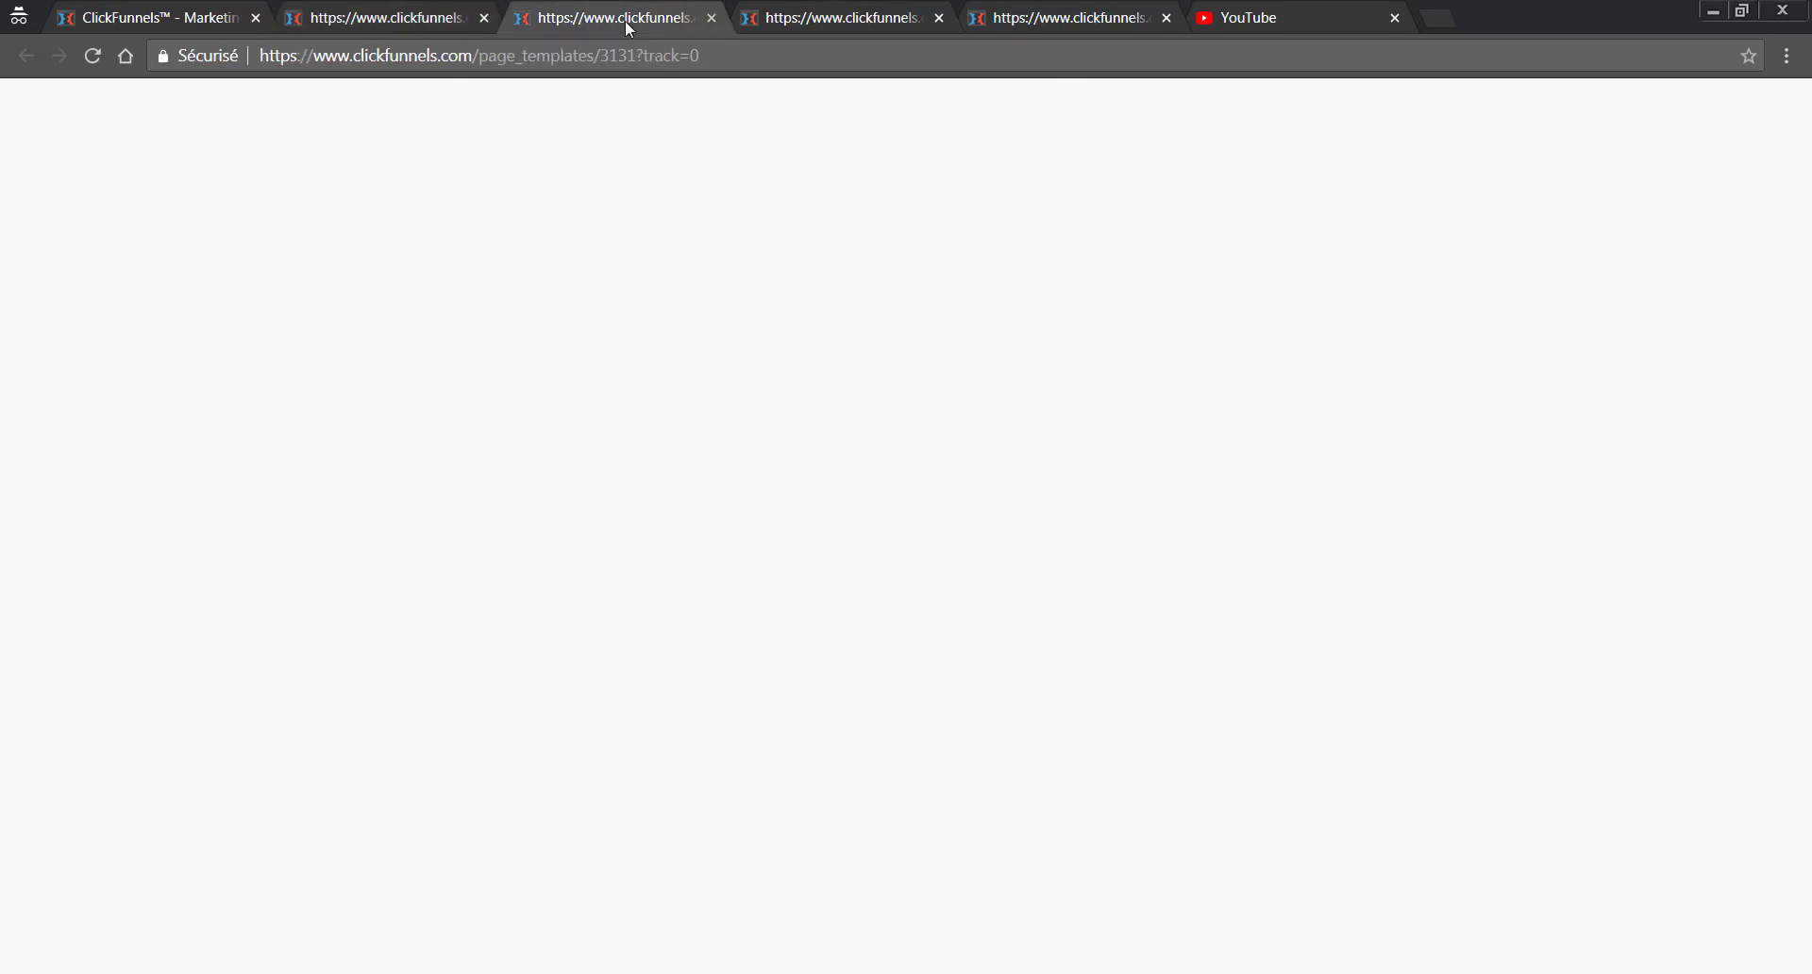
{"action": "left_click", "coordinate": [711, 18]}
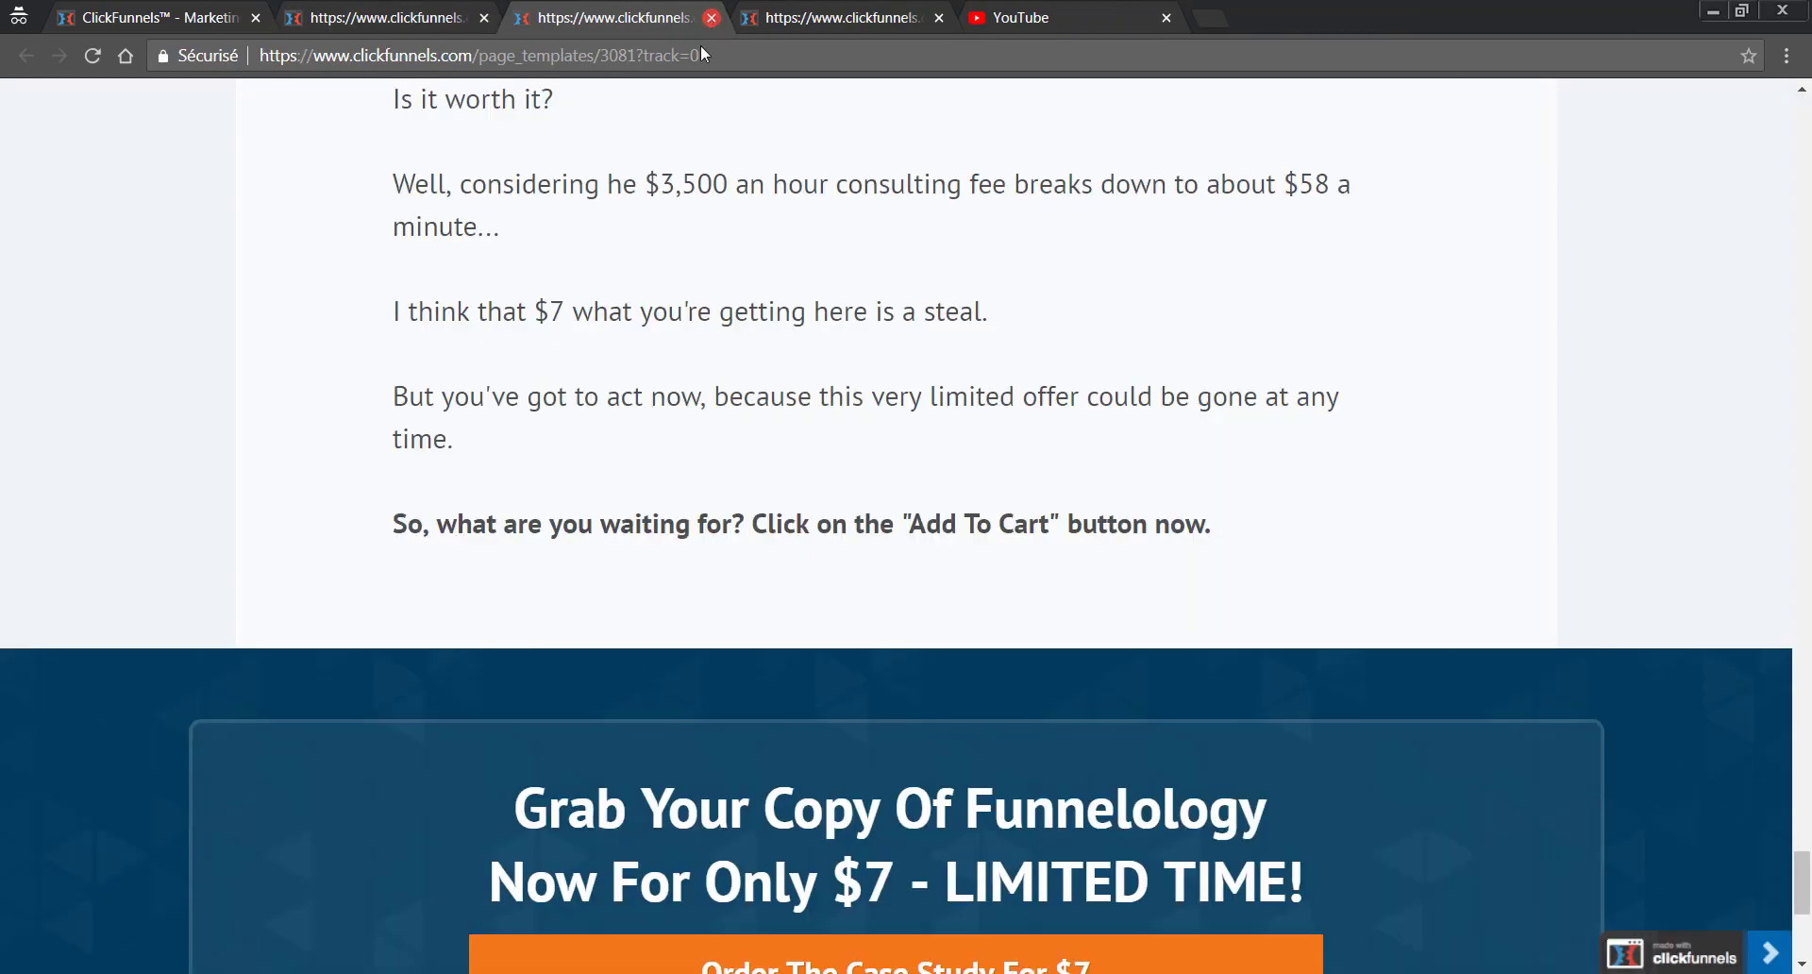
- Review the long sales letter preview back up to its headline, and close it along with the coming-soon product preview
{"action": "scroll", "coordinate": [732, 477], "scroll_direction": "up", "scroll_amount": 15}
{"action": "scroll", "coordinate": [698, 449], "scroll_direction": "up", "scroll_amount": 15}
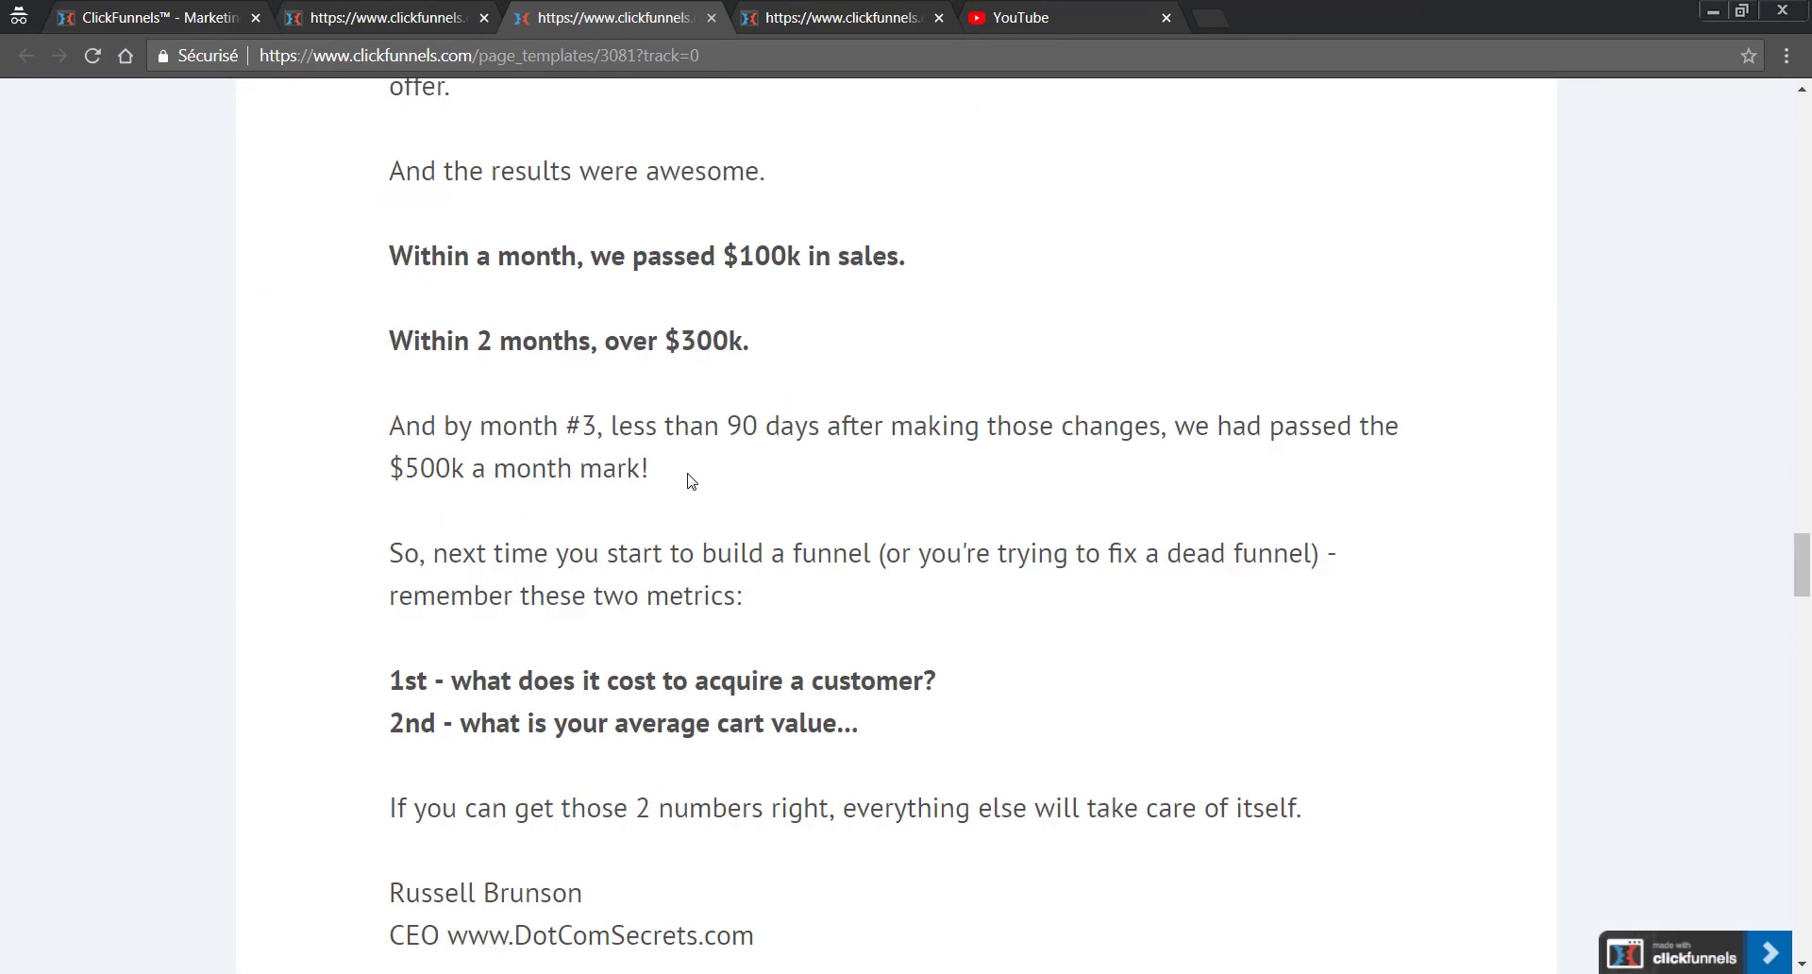
{"action": "scroll", "coordinate": [750, 457], "scroll_direction": "up", "scroll_amount": 20}
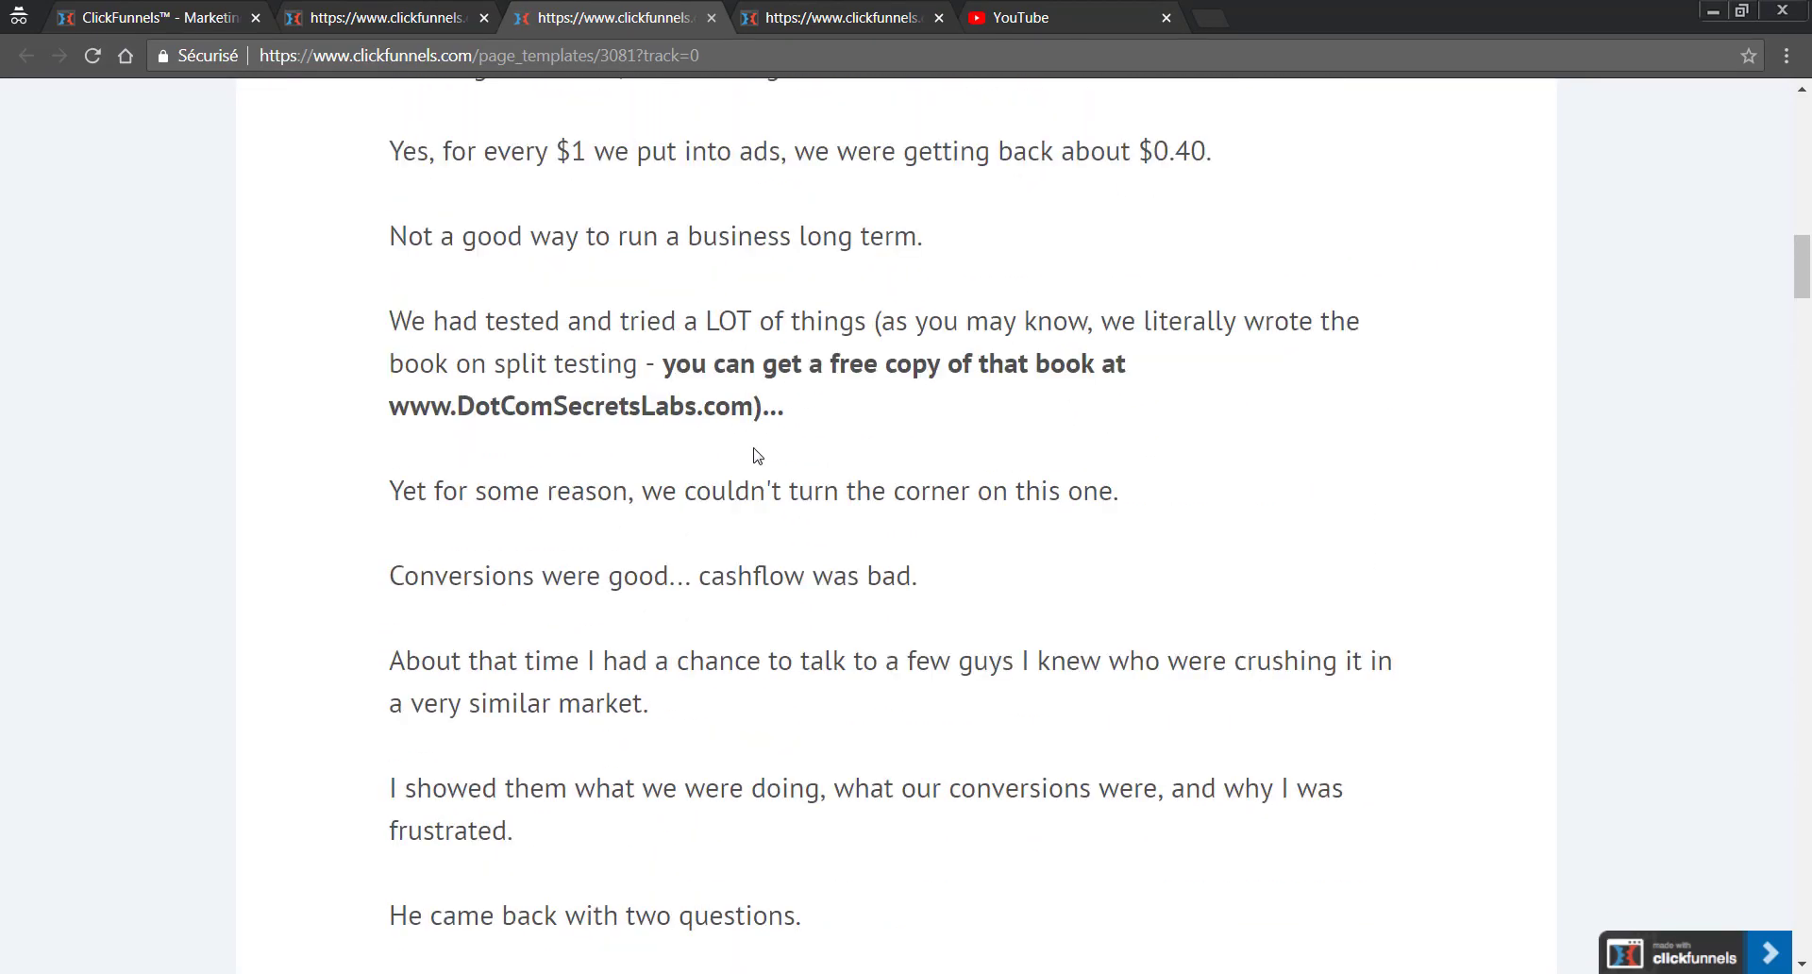
{"action": "scroll", "coordinate": [758, 453], "scroll_direction": "up", "scroll_amount": 6}
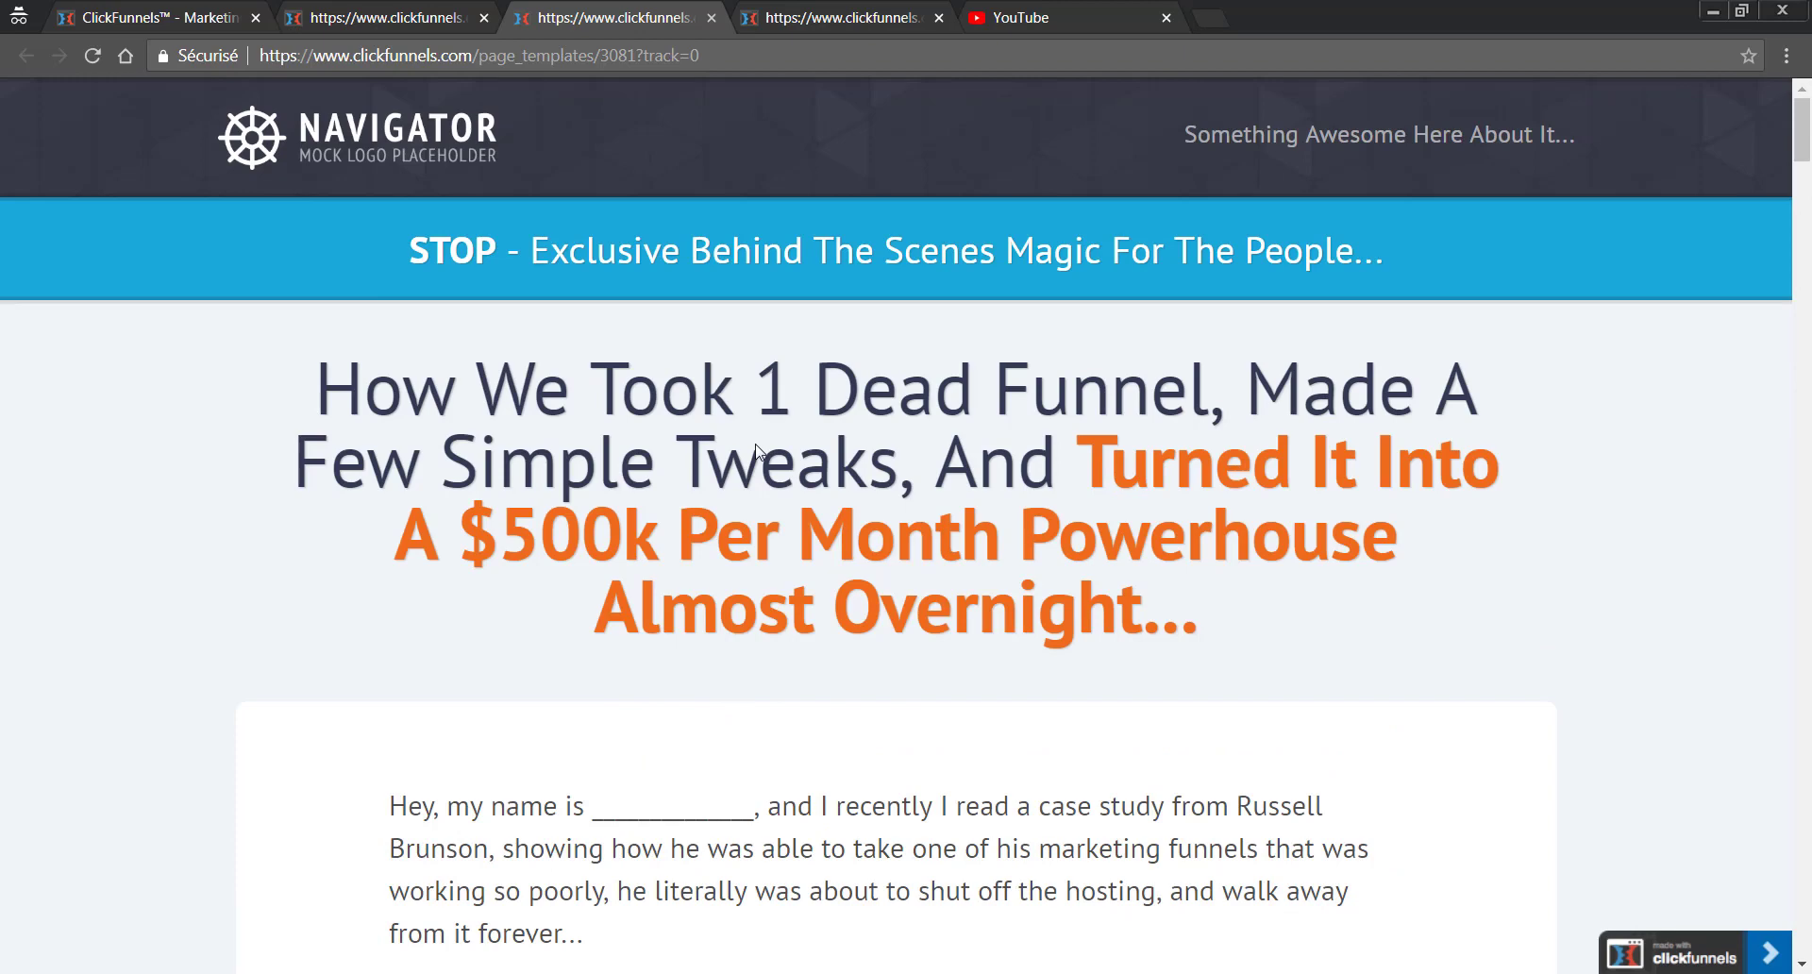
{"action": "left_click", "coordinate": [761, 10]}
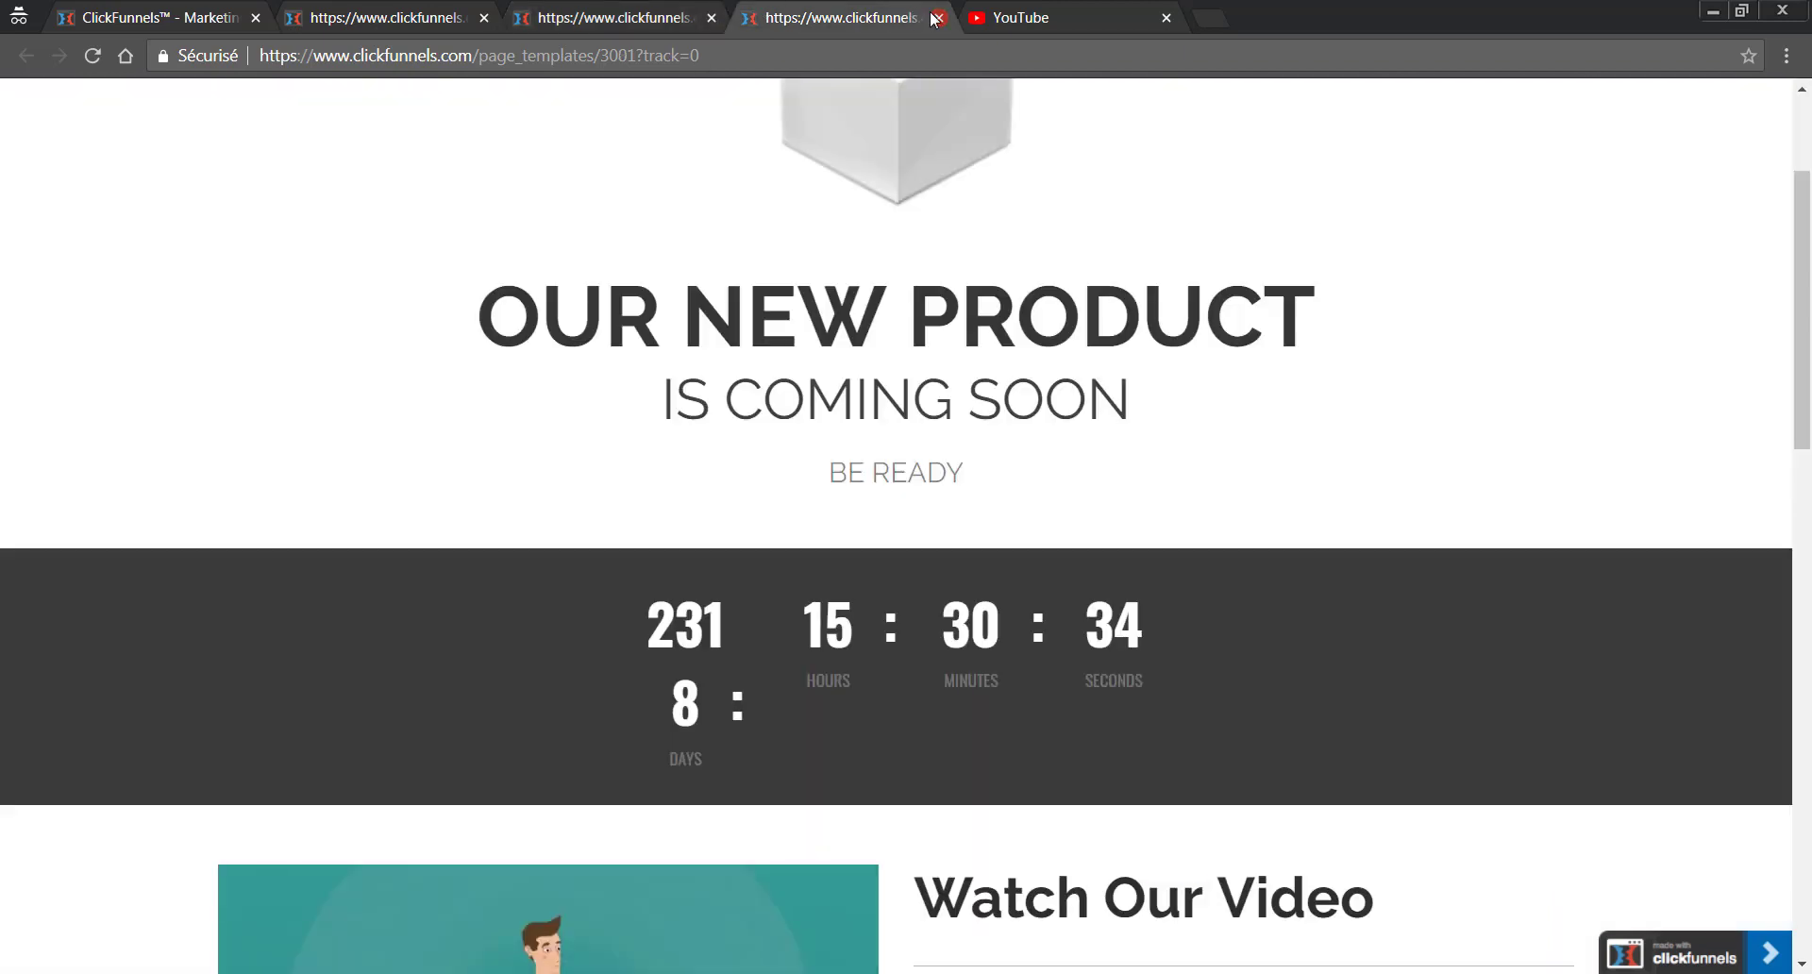
{"action": "left_click", "coordinate": [936, 18]}
{"action": "left_click", "coordinate": [653, 19]}
{"action": "left_click", "coordinate": [711, 18]}
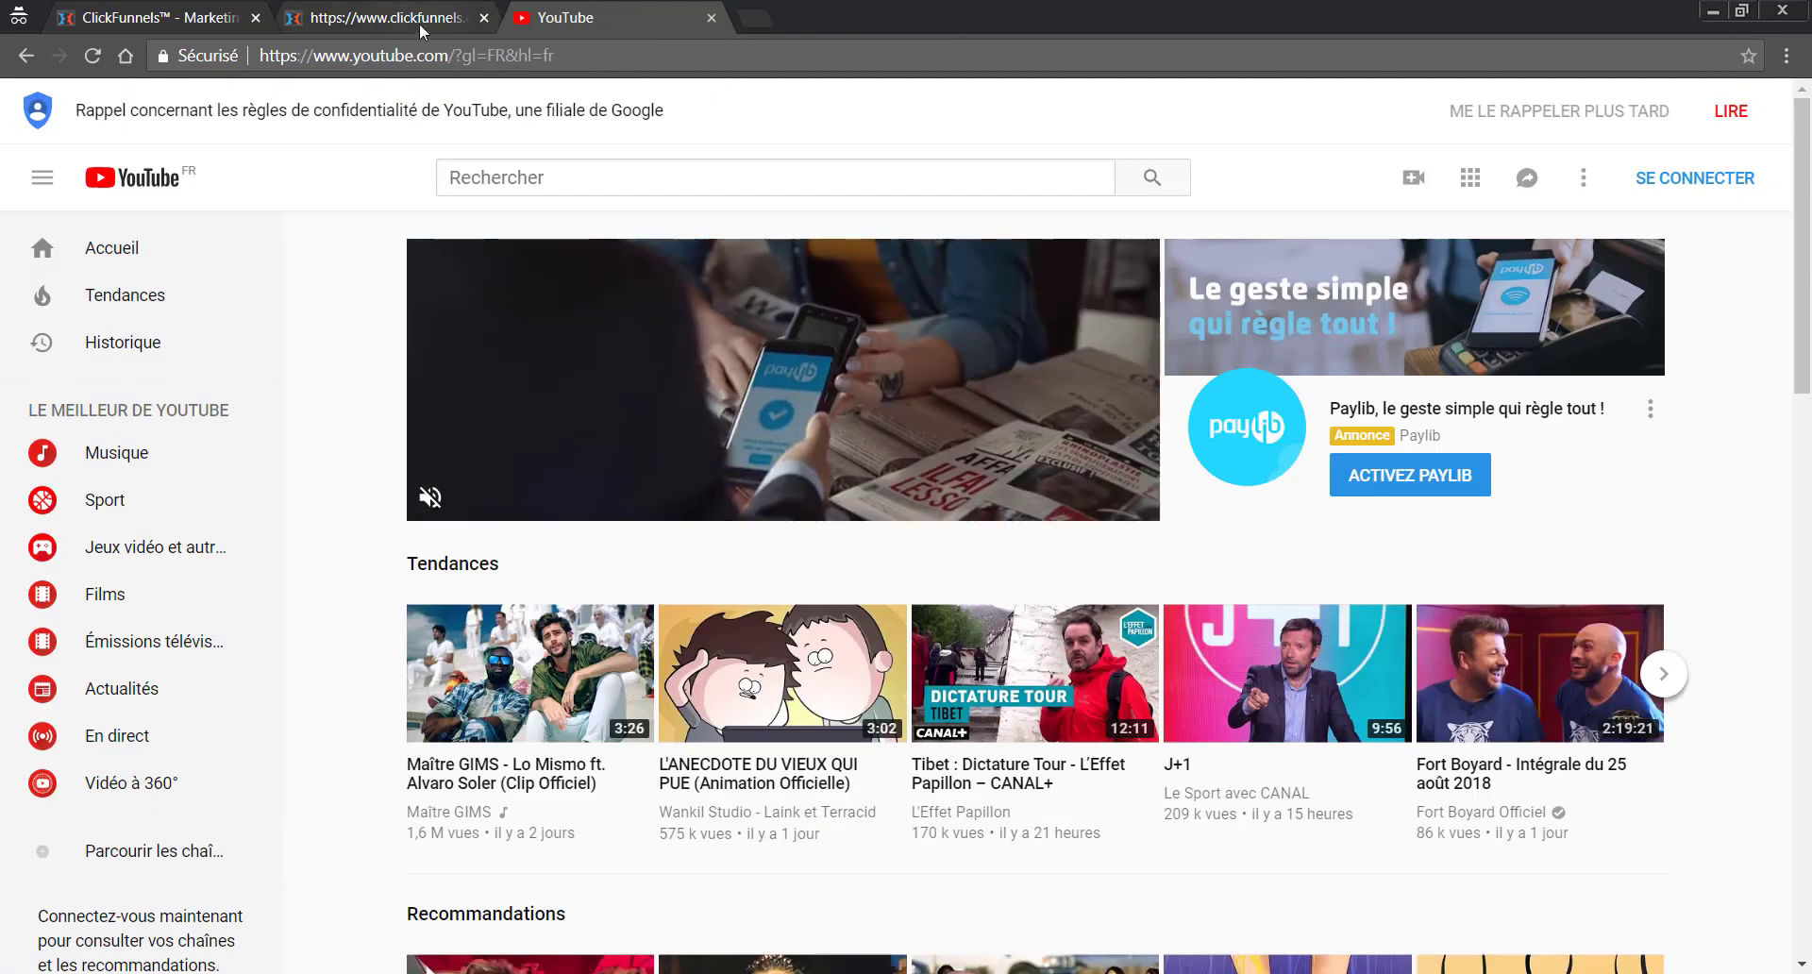
- Examine the headline and video area of the Roadblock Order Page template preview
{"action": "left_click", "coordinate": [419, 22]}
{"action": "scroll", "coordinate": [1440, 465], "scroll_direction": "up", "scroll_amount": 1}
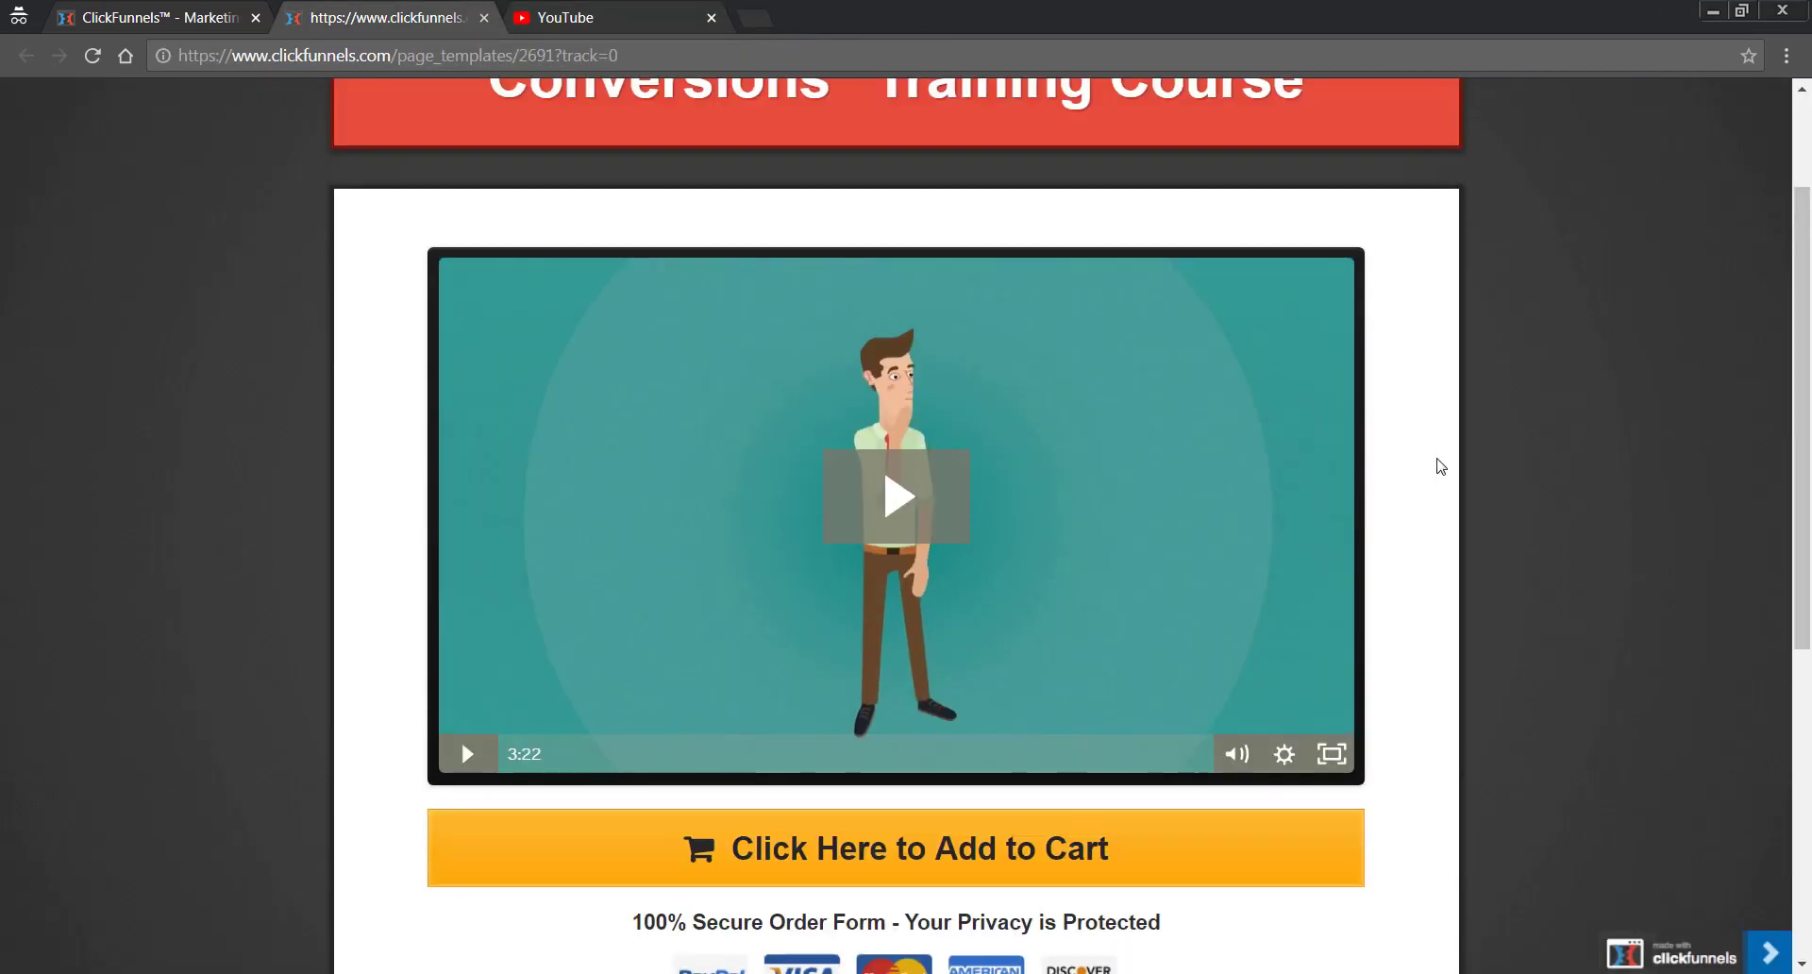
{"action": "scroll", "coordinate": [1440, 465], "scroll_direction": "up", "scroll_amount": 2}
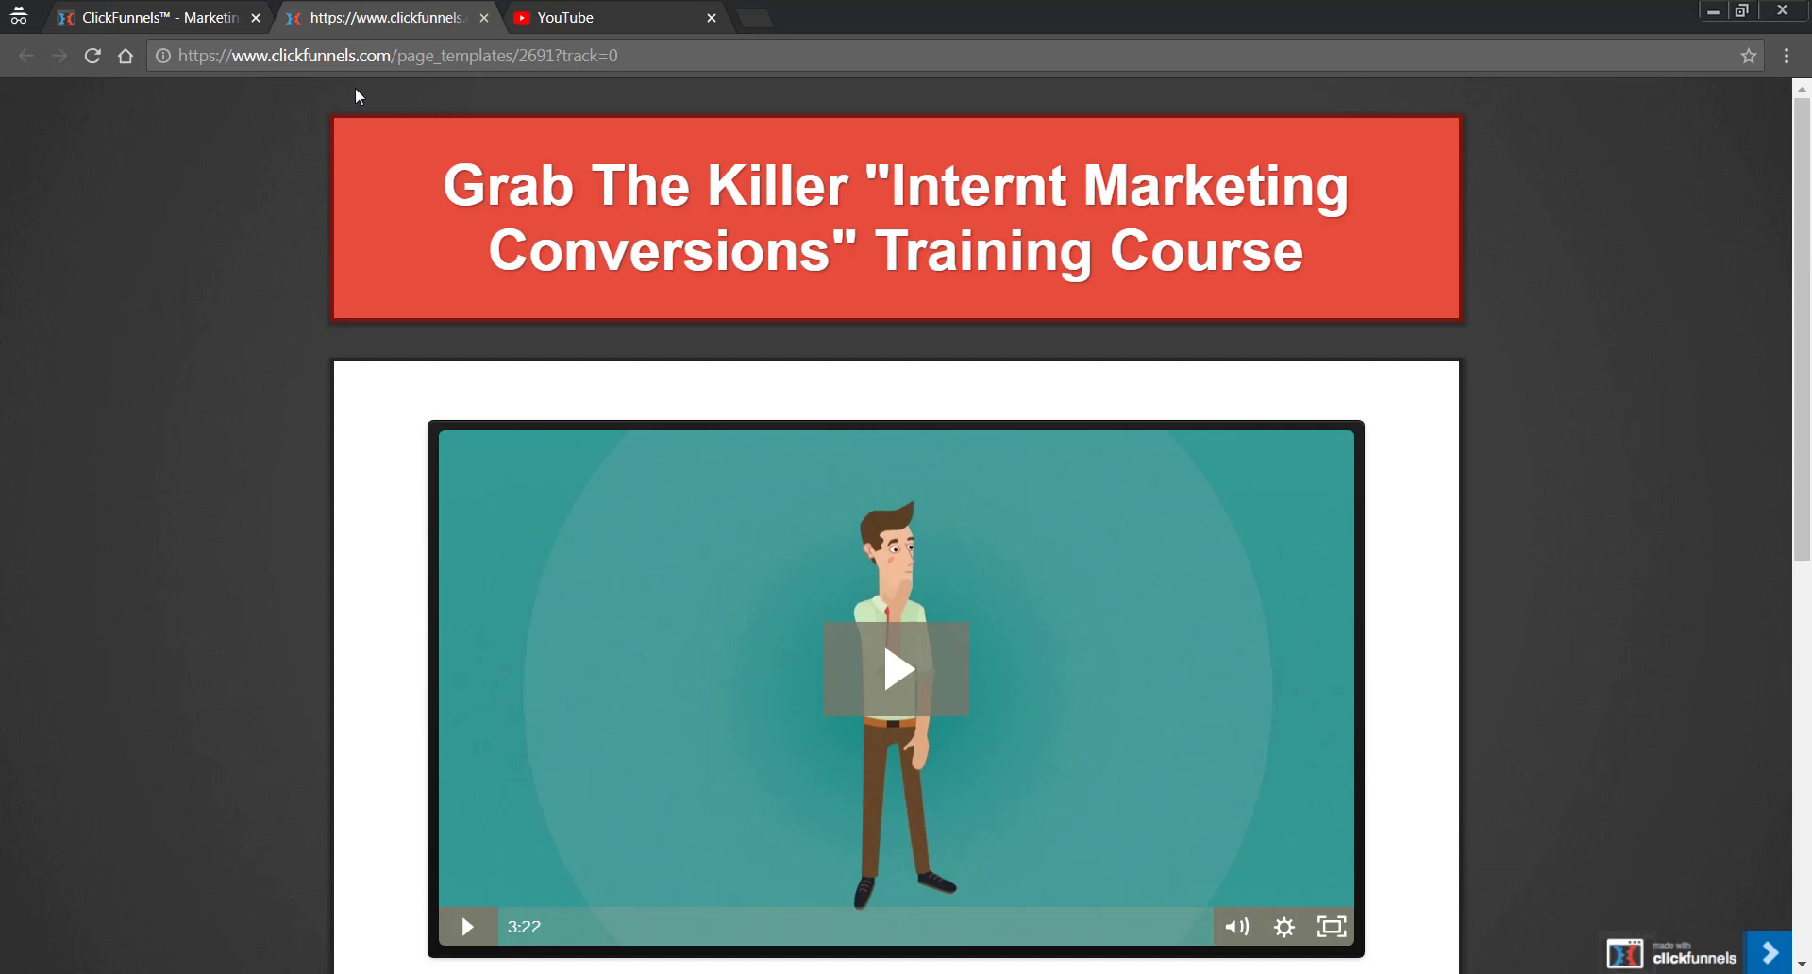
- Apply the Roadblock Order Page template to the funnel's Sales Page step and open the page for editing
{"action": "left_click", "coordinate": [207, 31]}
{"action": "mouse_move", "coordinate": [750, 736]}
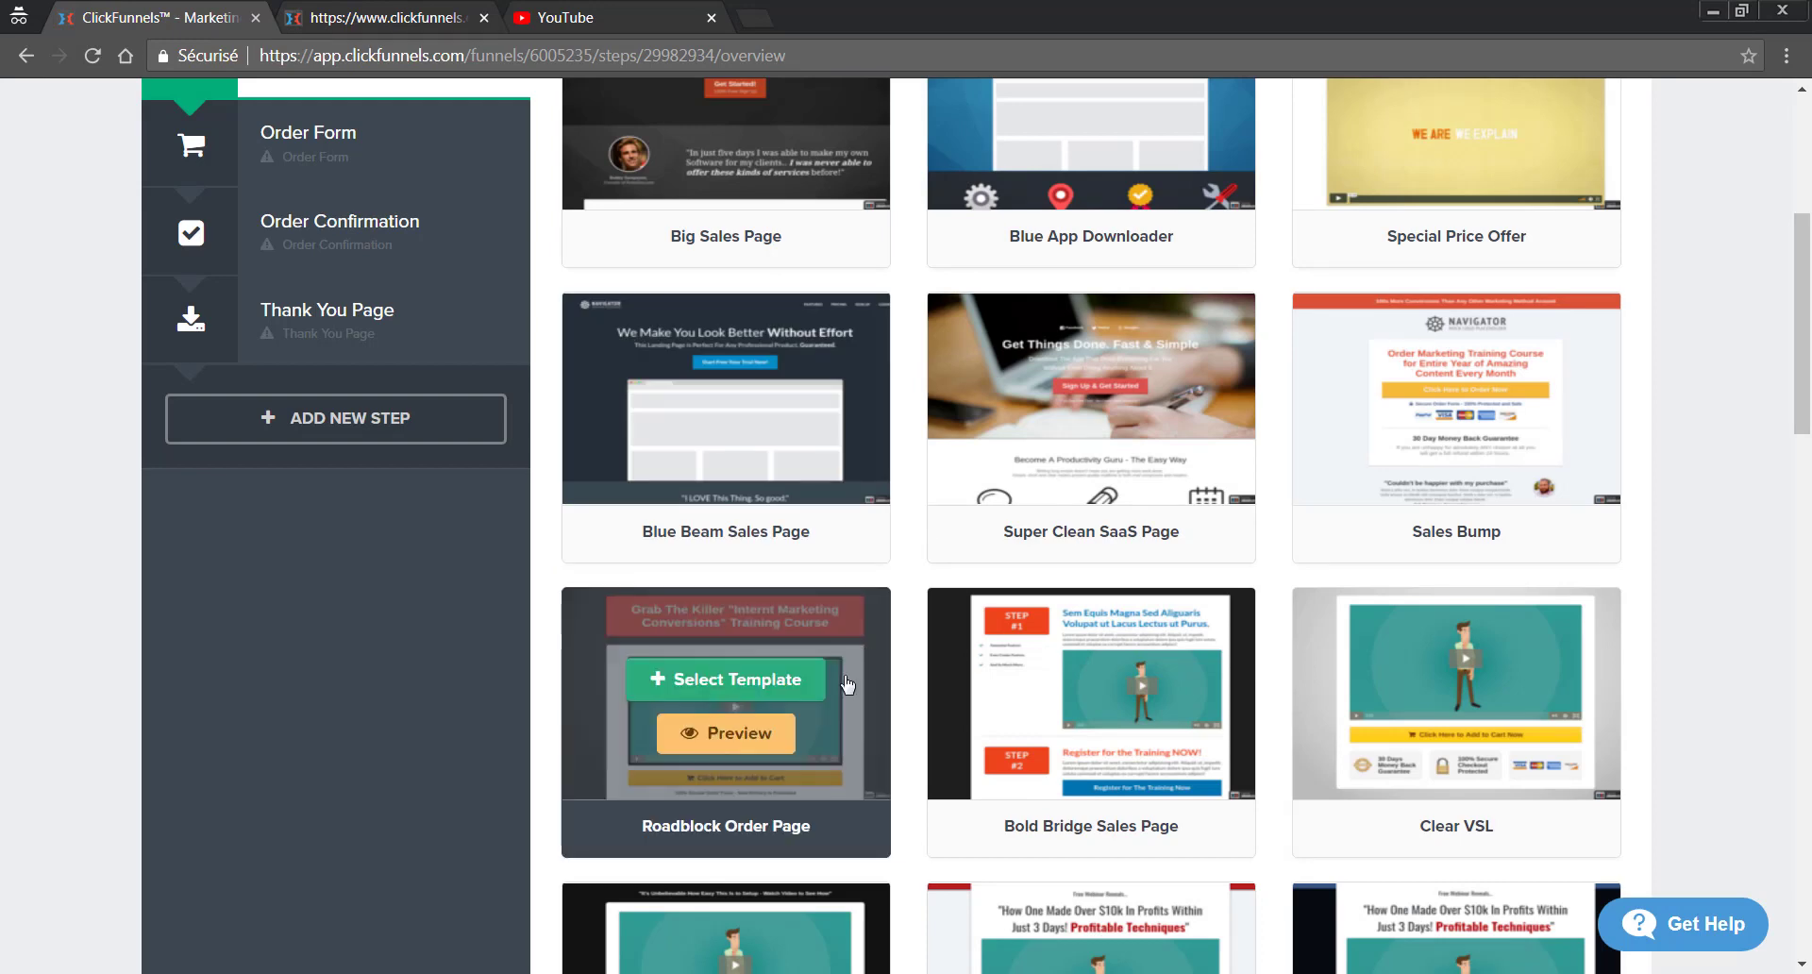
{"action": "left_click", "coordinate": [739, 680]}
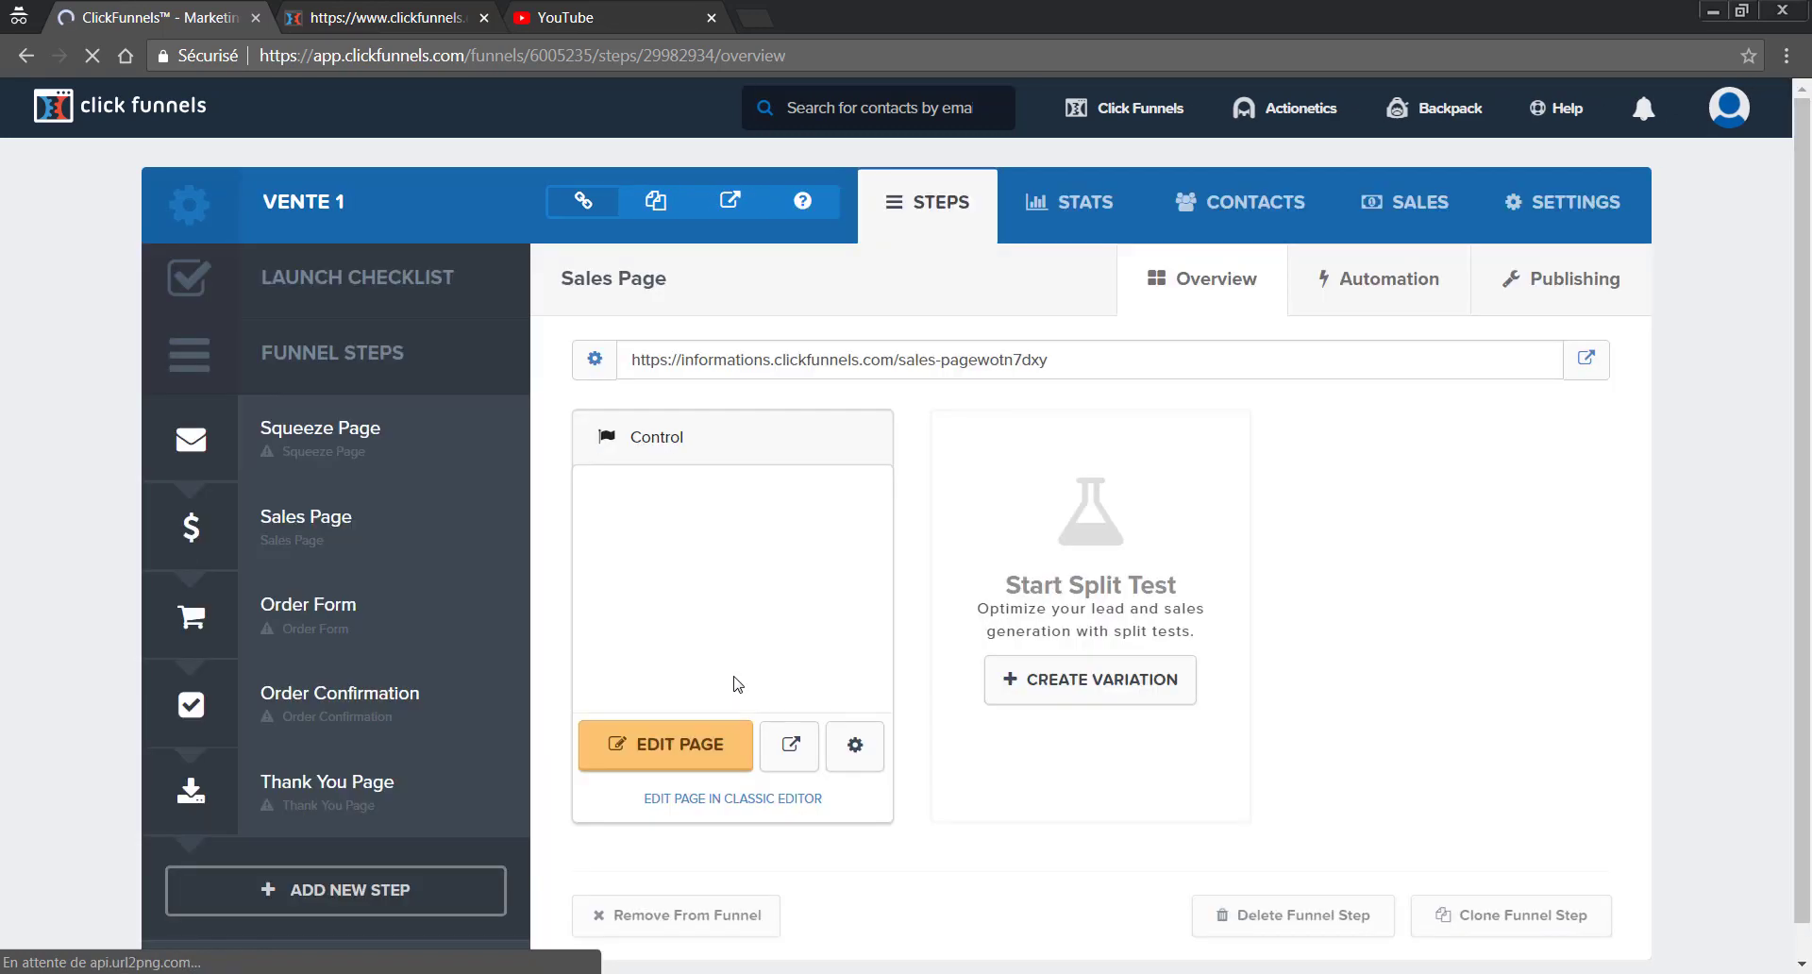
{"action": "left_click", "coordinate": [663, 750]}
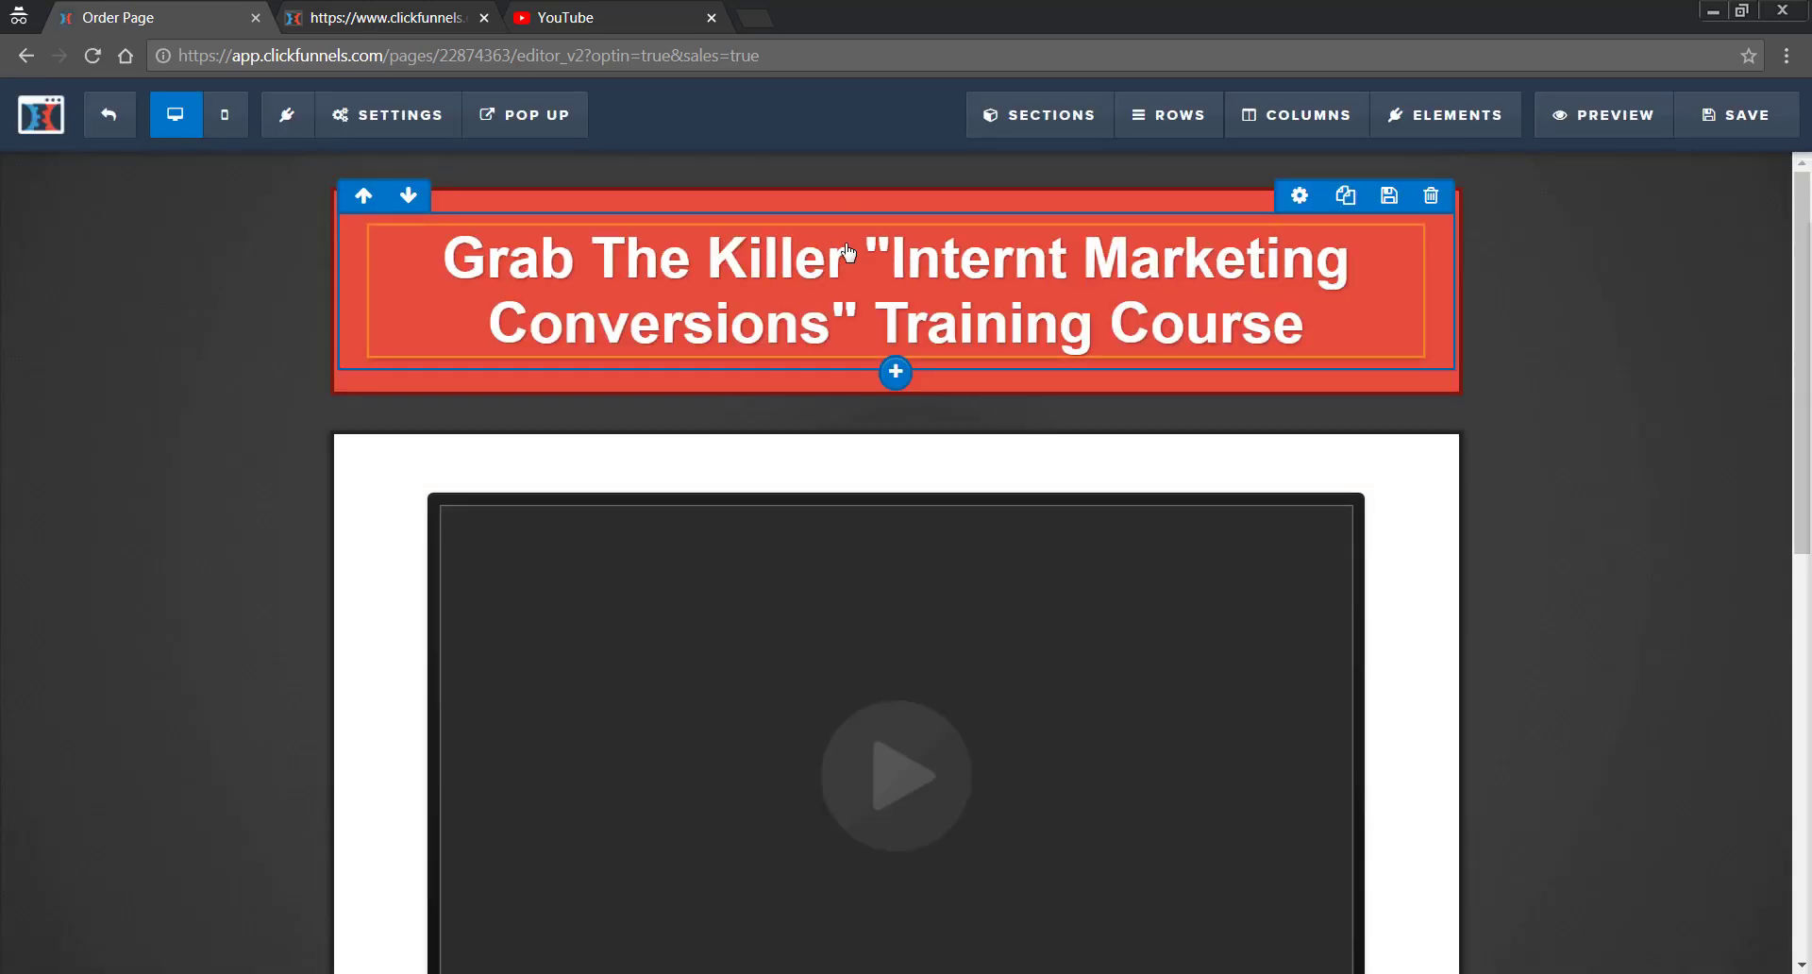
- Replace the headline text in the red banner with "TITRE PRODUIT"
{"action": "left_click", "coordinate": [848, 251]}
{"action": "left_click_drag", "start_coordinate": [1320, 329], "coordinate": [446, 266]}
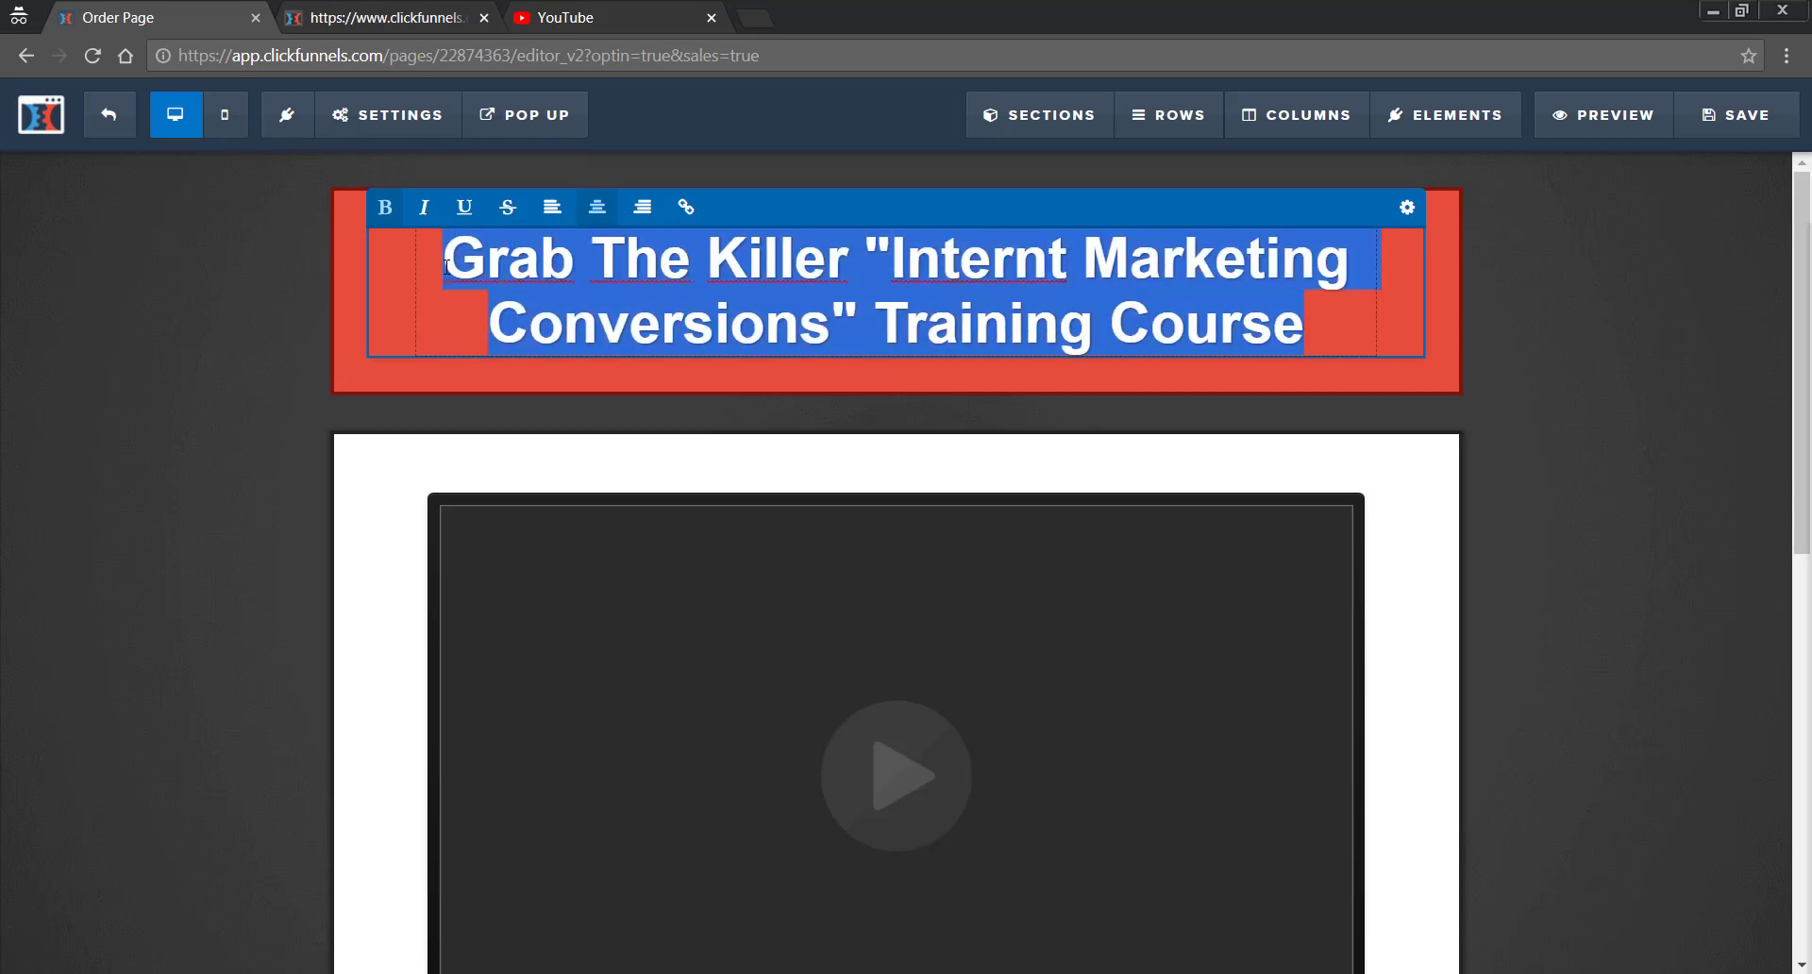
{"action": "type", "text": "TITRE "}
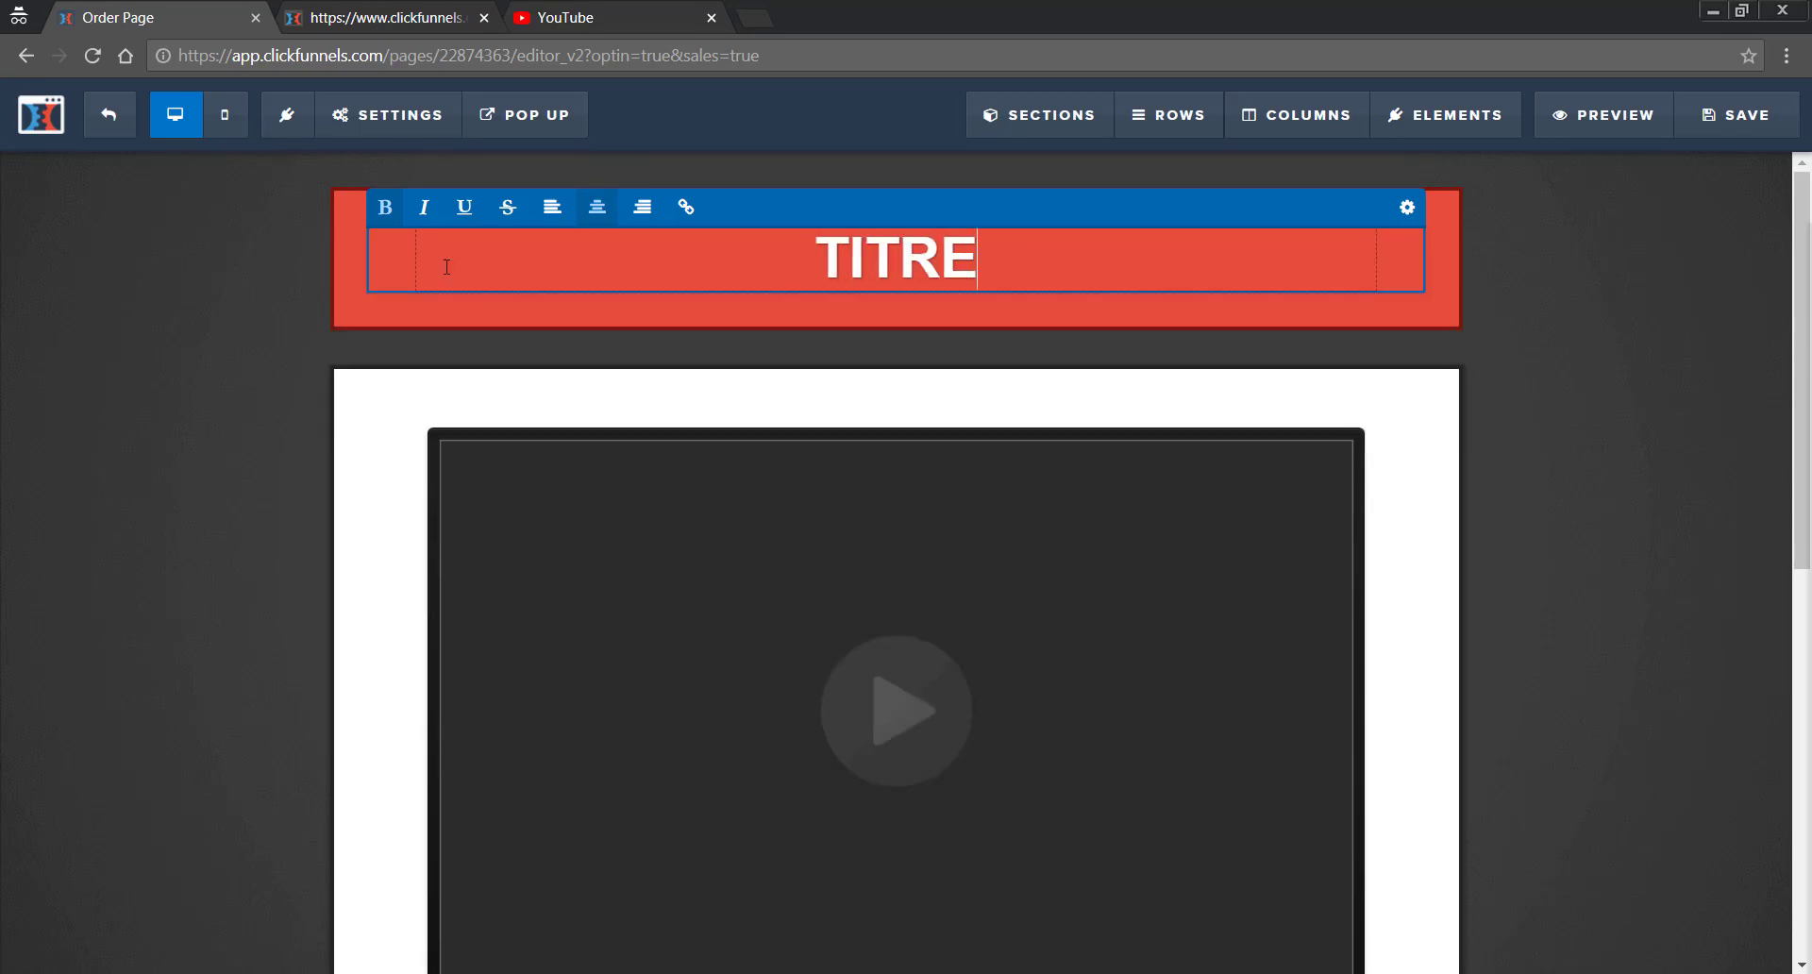
{"action": "type", "text": "PRODUIT"}
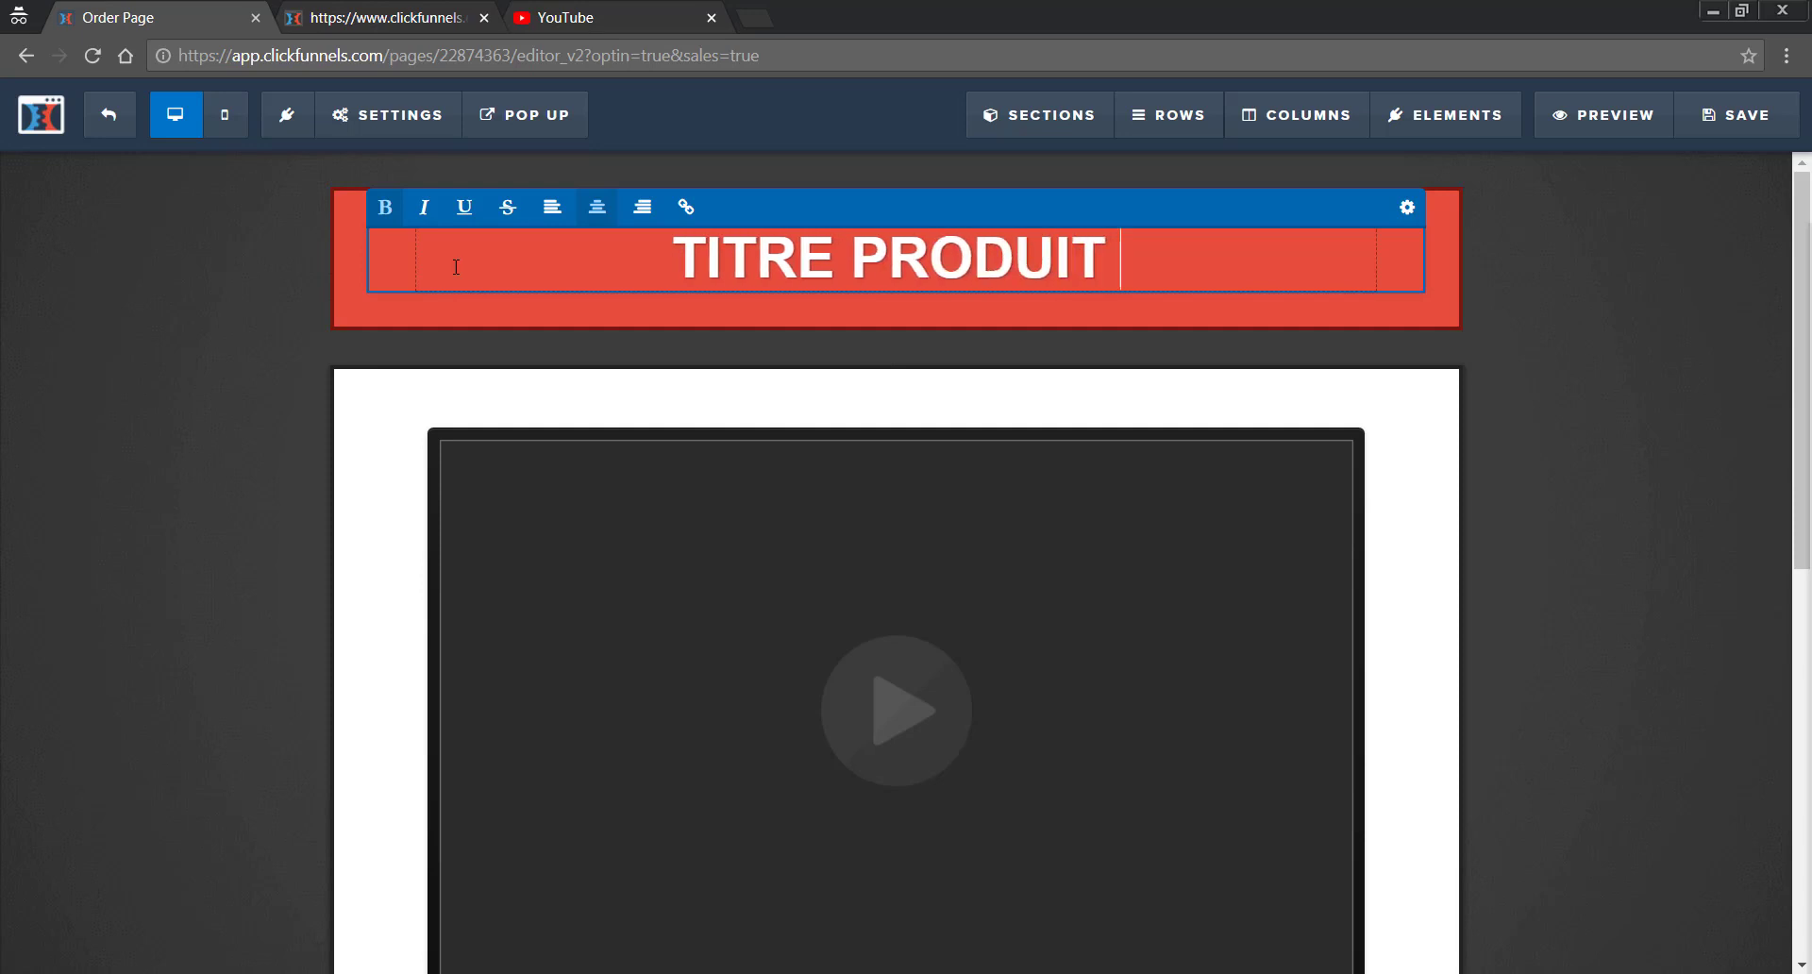
{"action": "left_click", "coordinate": [1615, 402]}
- Open the settings of the page's main video and clear its existing embed code
{"action": "scroll", "coordinate": [926, 499], "scroll_direction": "down", "scroll_amount": 3}
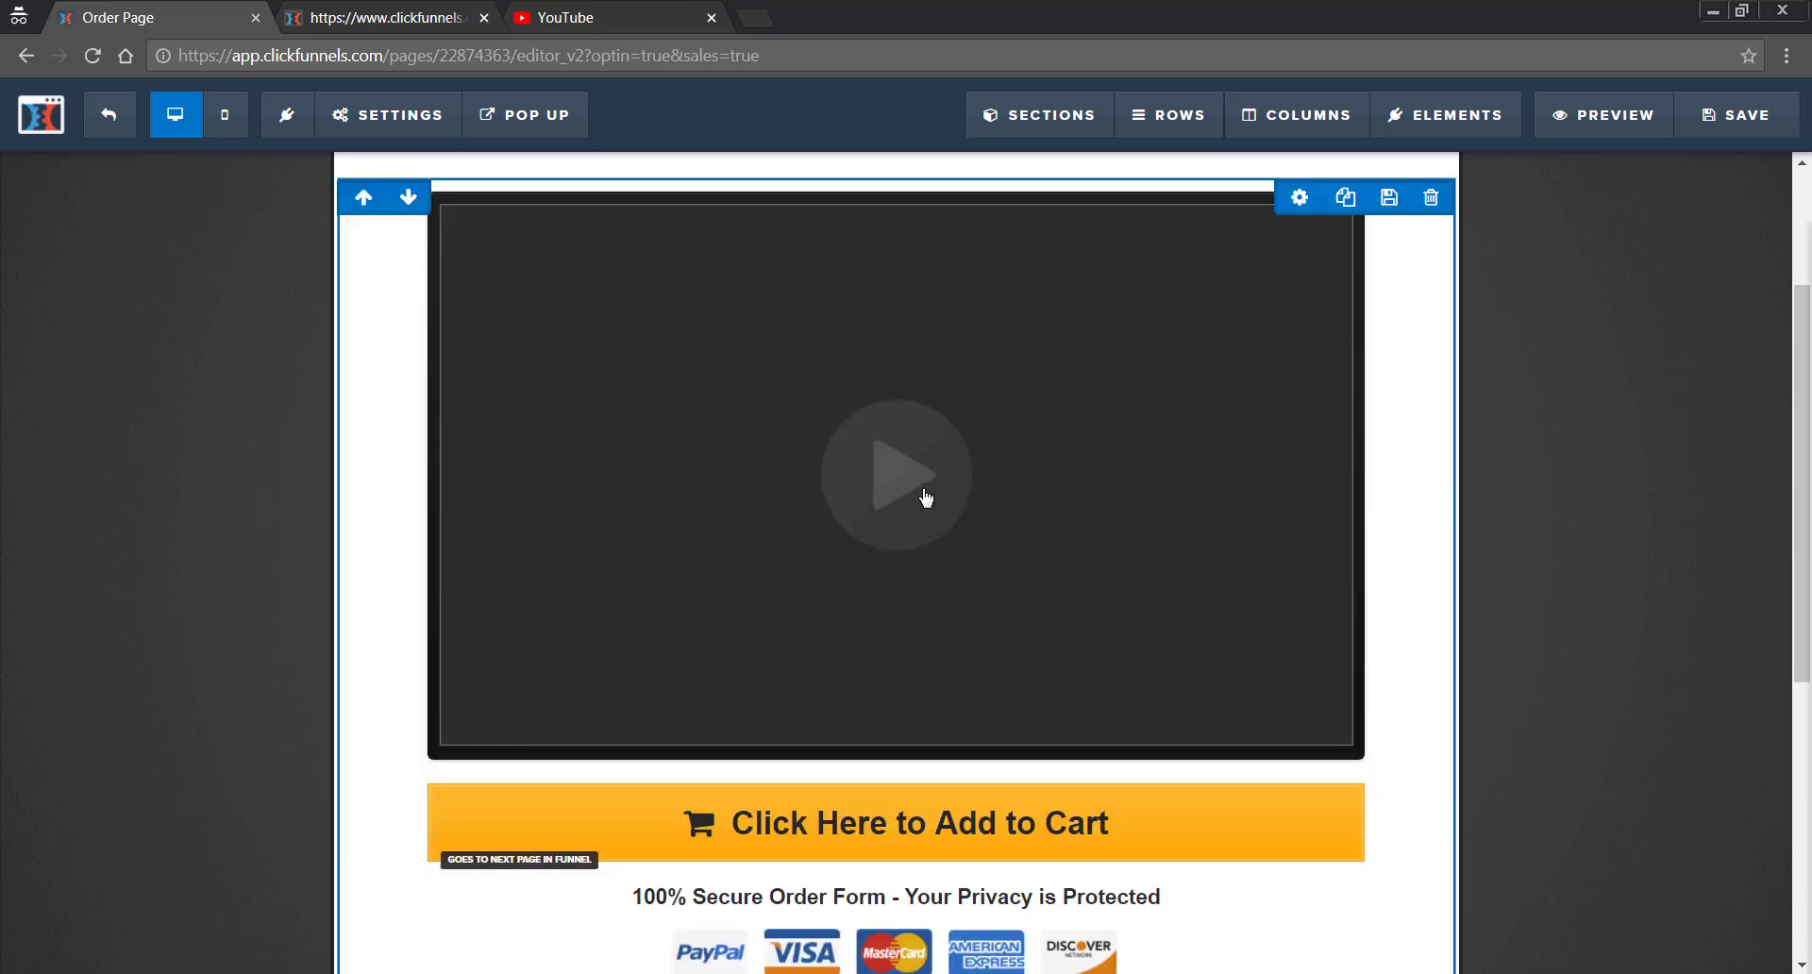
{"action": "left_click", "coordinate": [959, 461]}
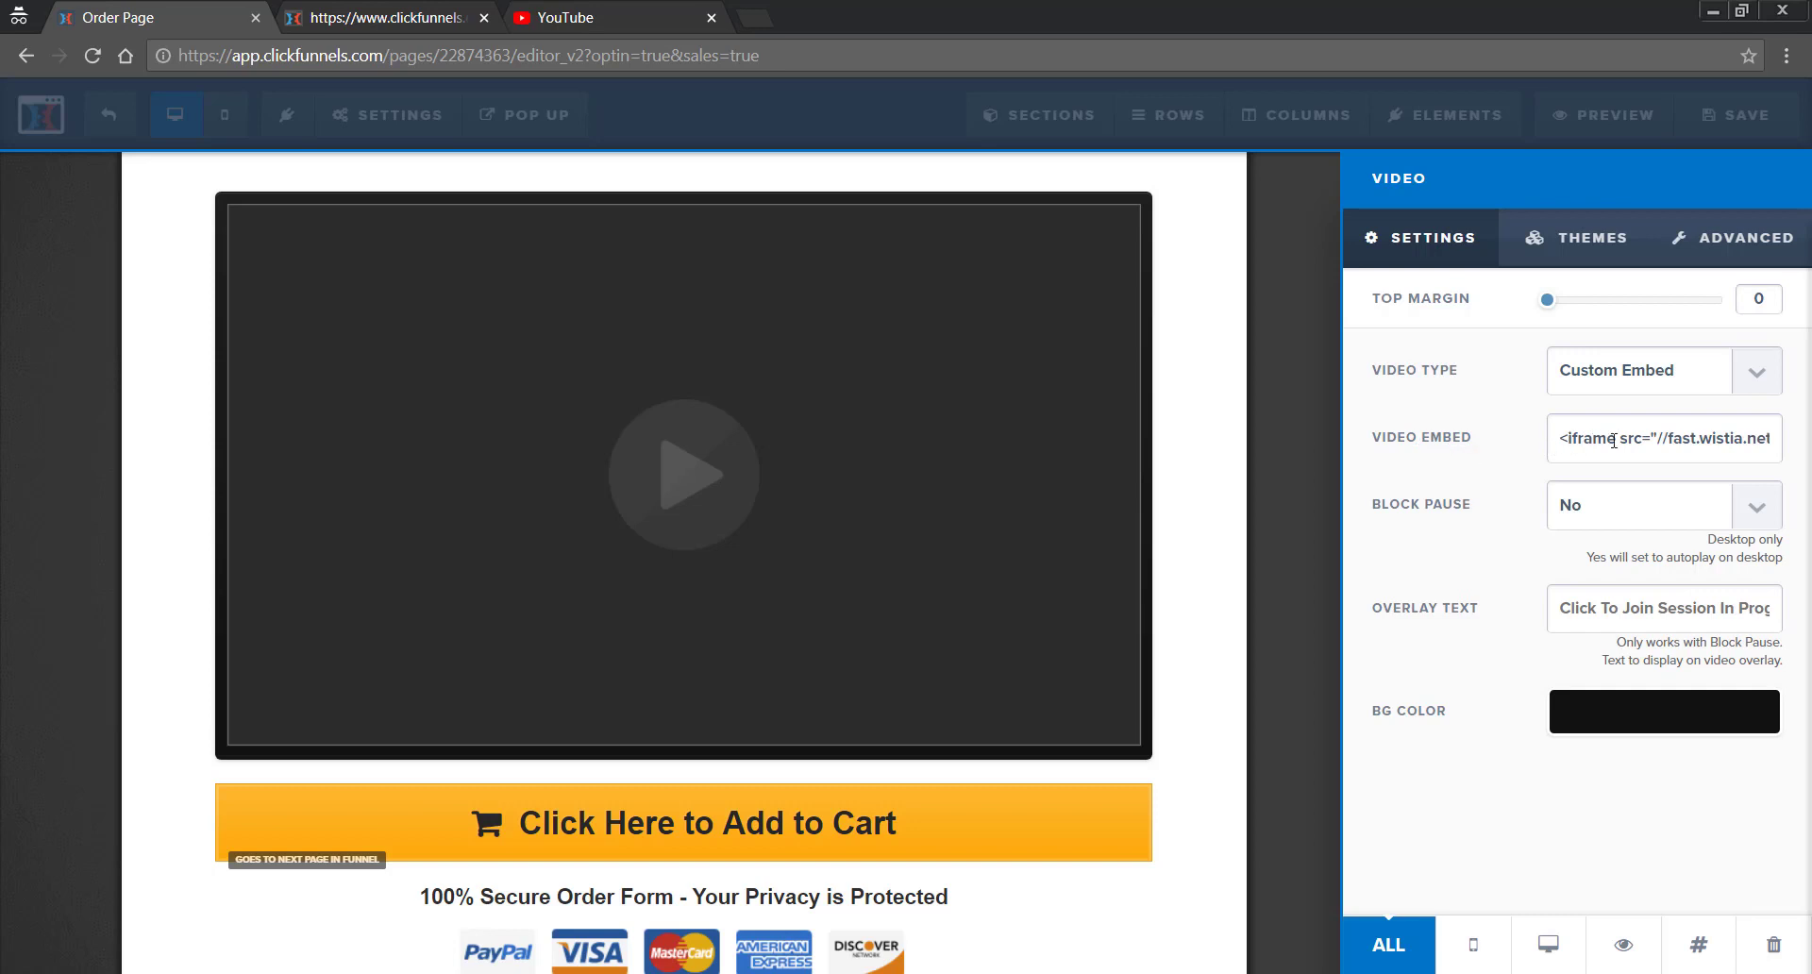
{"action": "left_click_drag", "start_coordinate": [1653, 438], "coordinate": [1809, 444]}
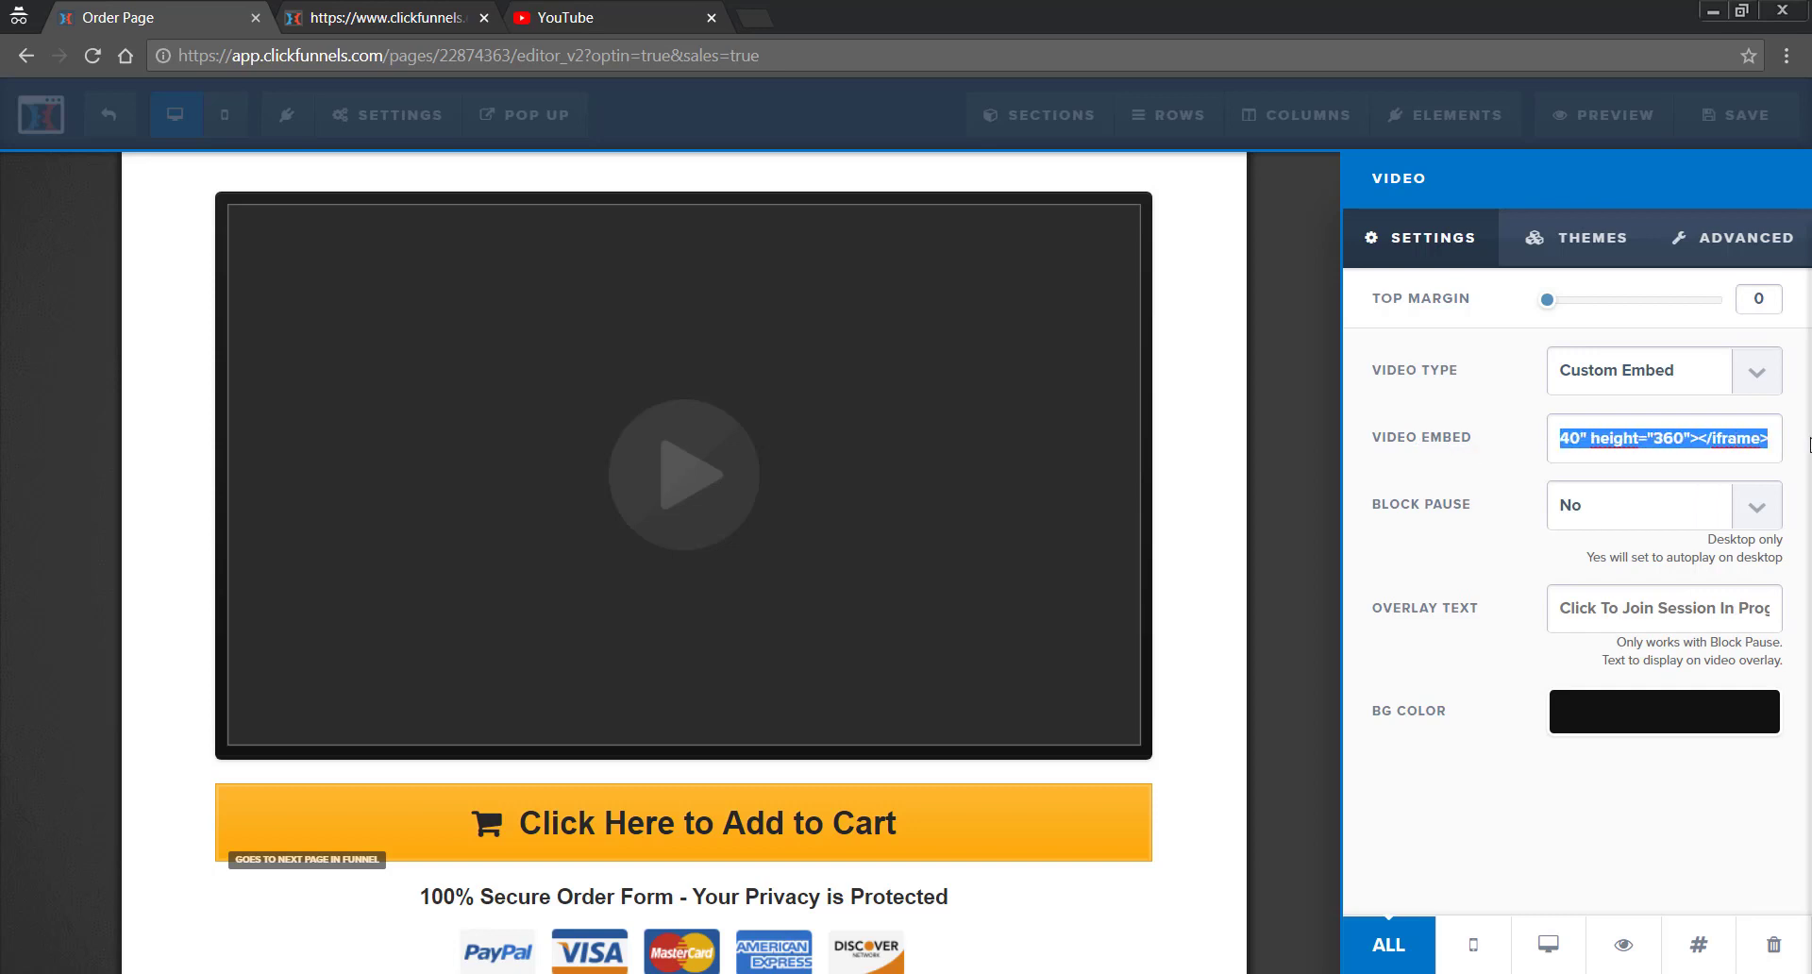
{"action": "key", "text": "BackSpace"}
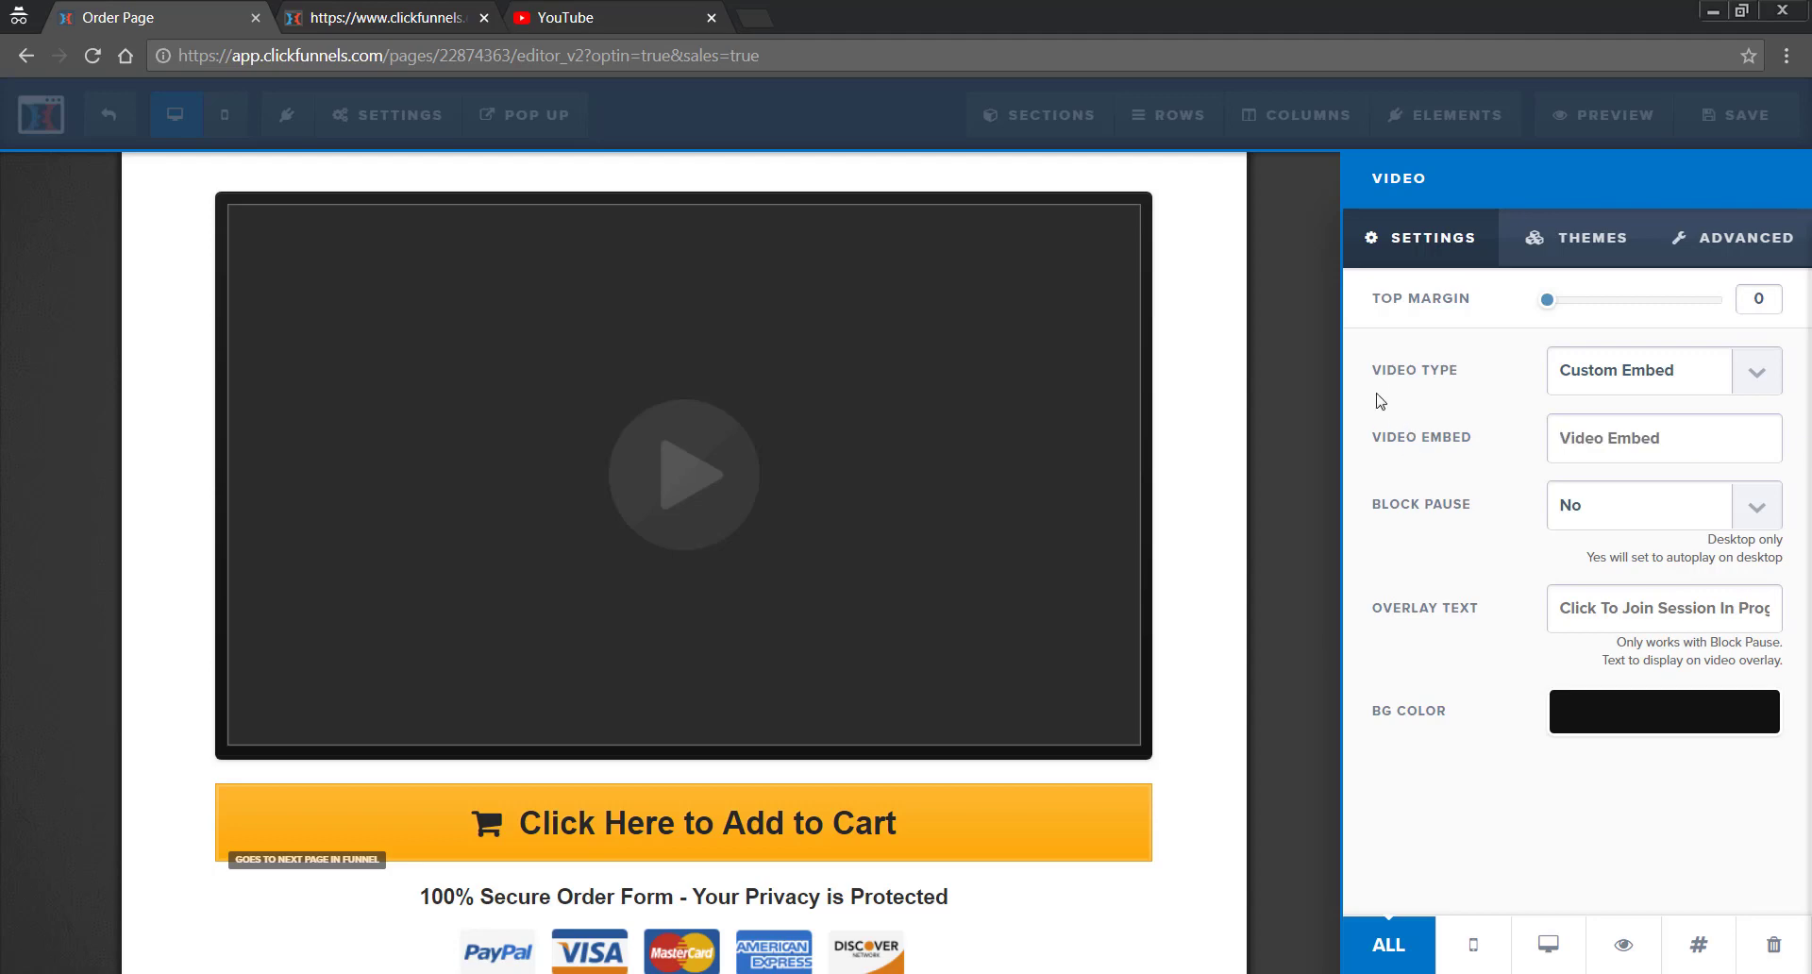
- Switch to YouTube, open the video "Tibet : Dictature Tour - L'Effet Papillon – CANAL+" and cut its iframe embed code from the sharing options
{"action": "left_click", "coordinate": [609, 9]}
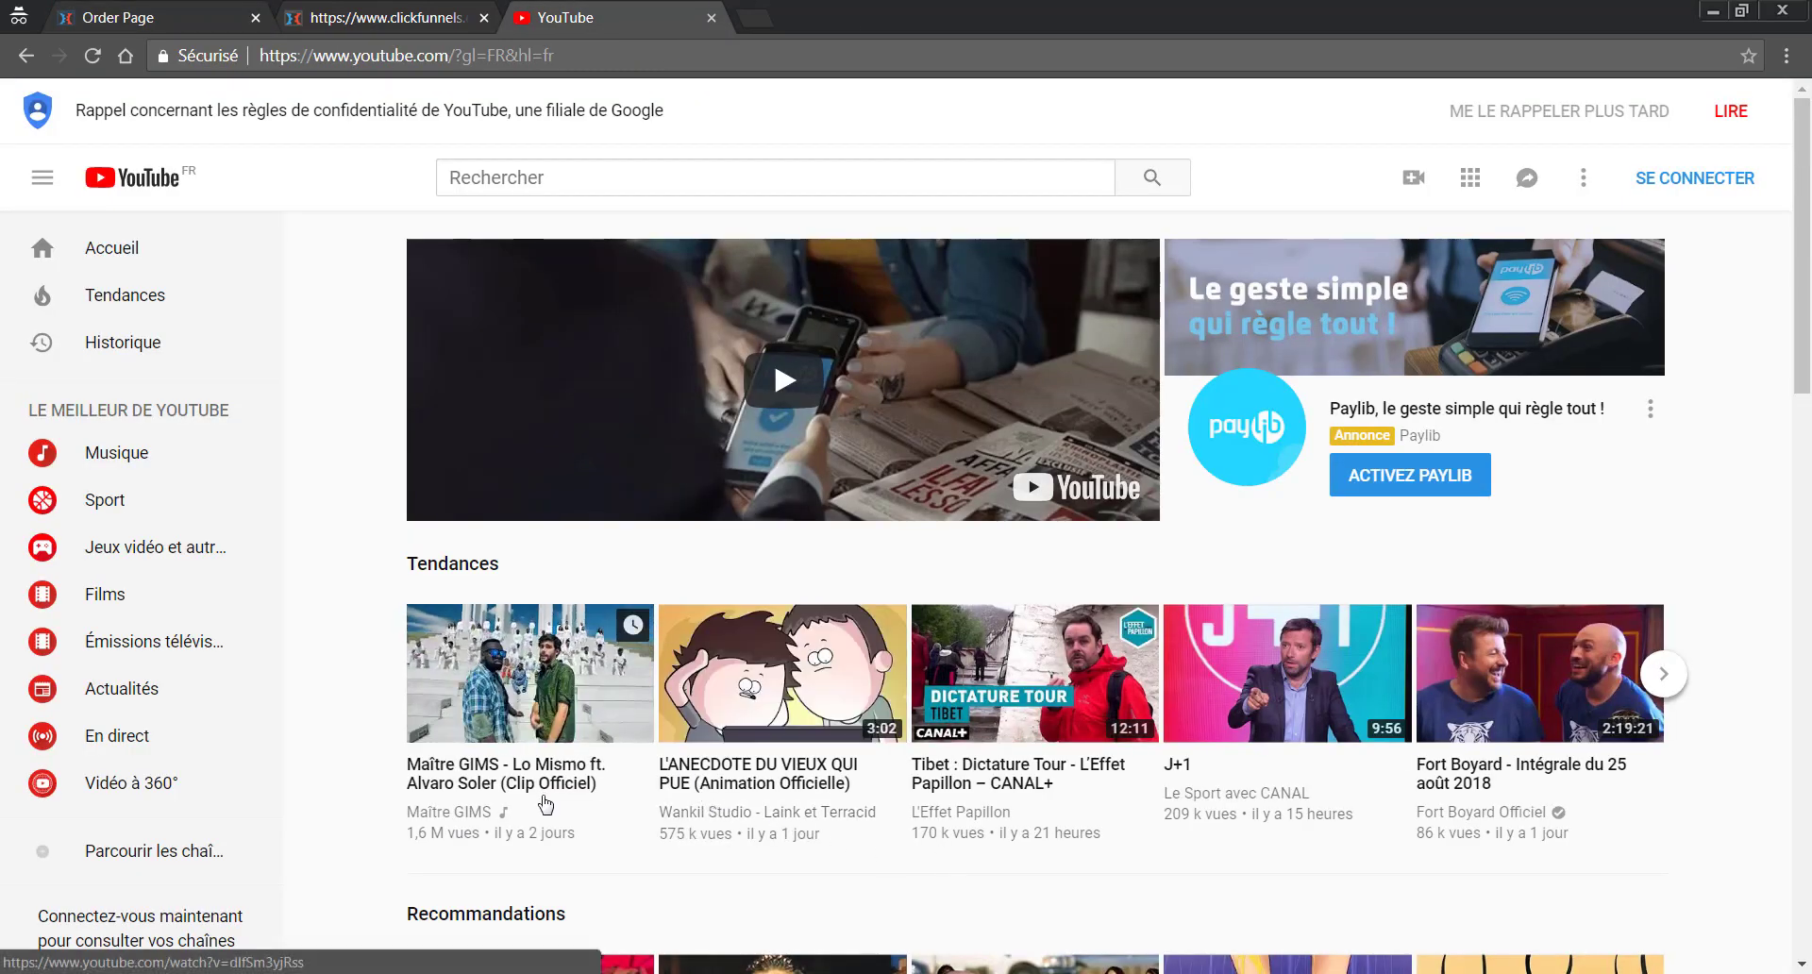
{"action": "left_click", "coordinate": [1052, 737]}
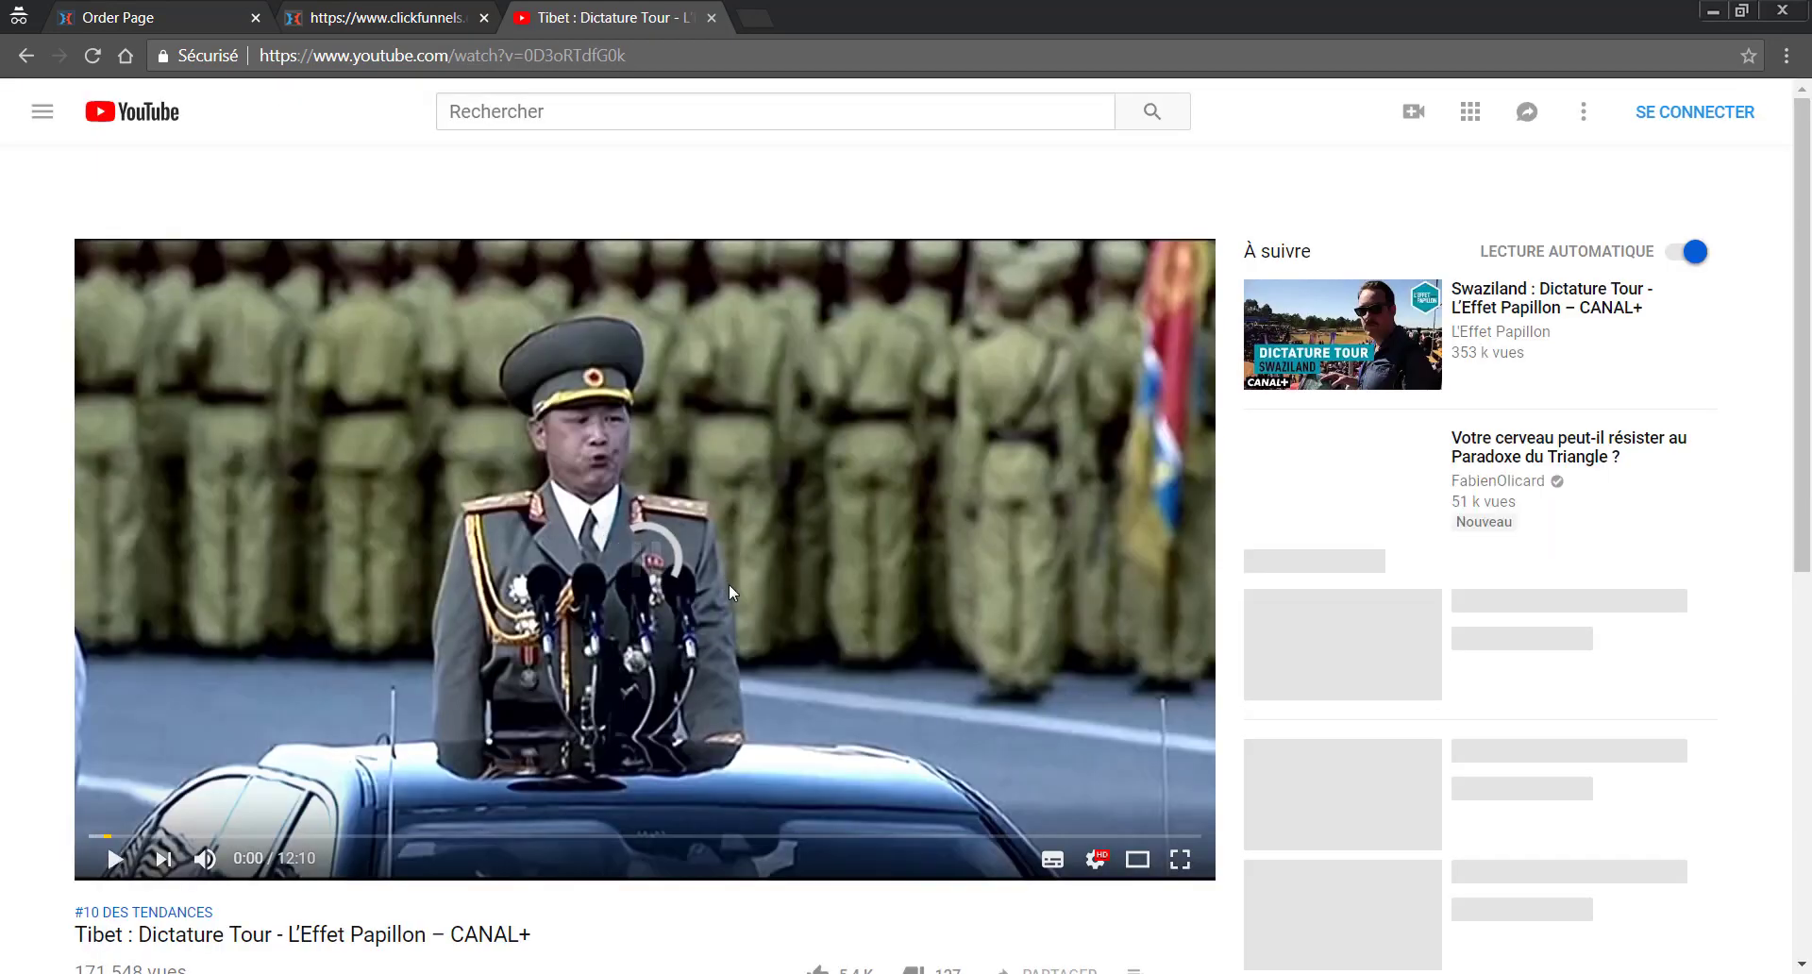
{"action": "scroll", "coordinate": [730, 585], "scroll_direction": "down", "scroll_amount": 4}
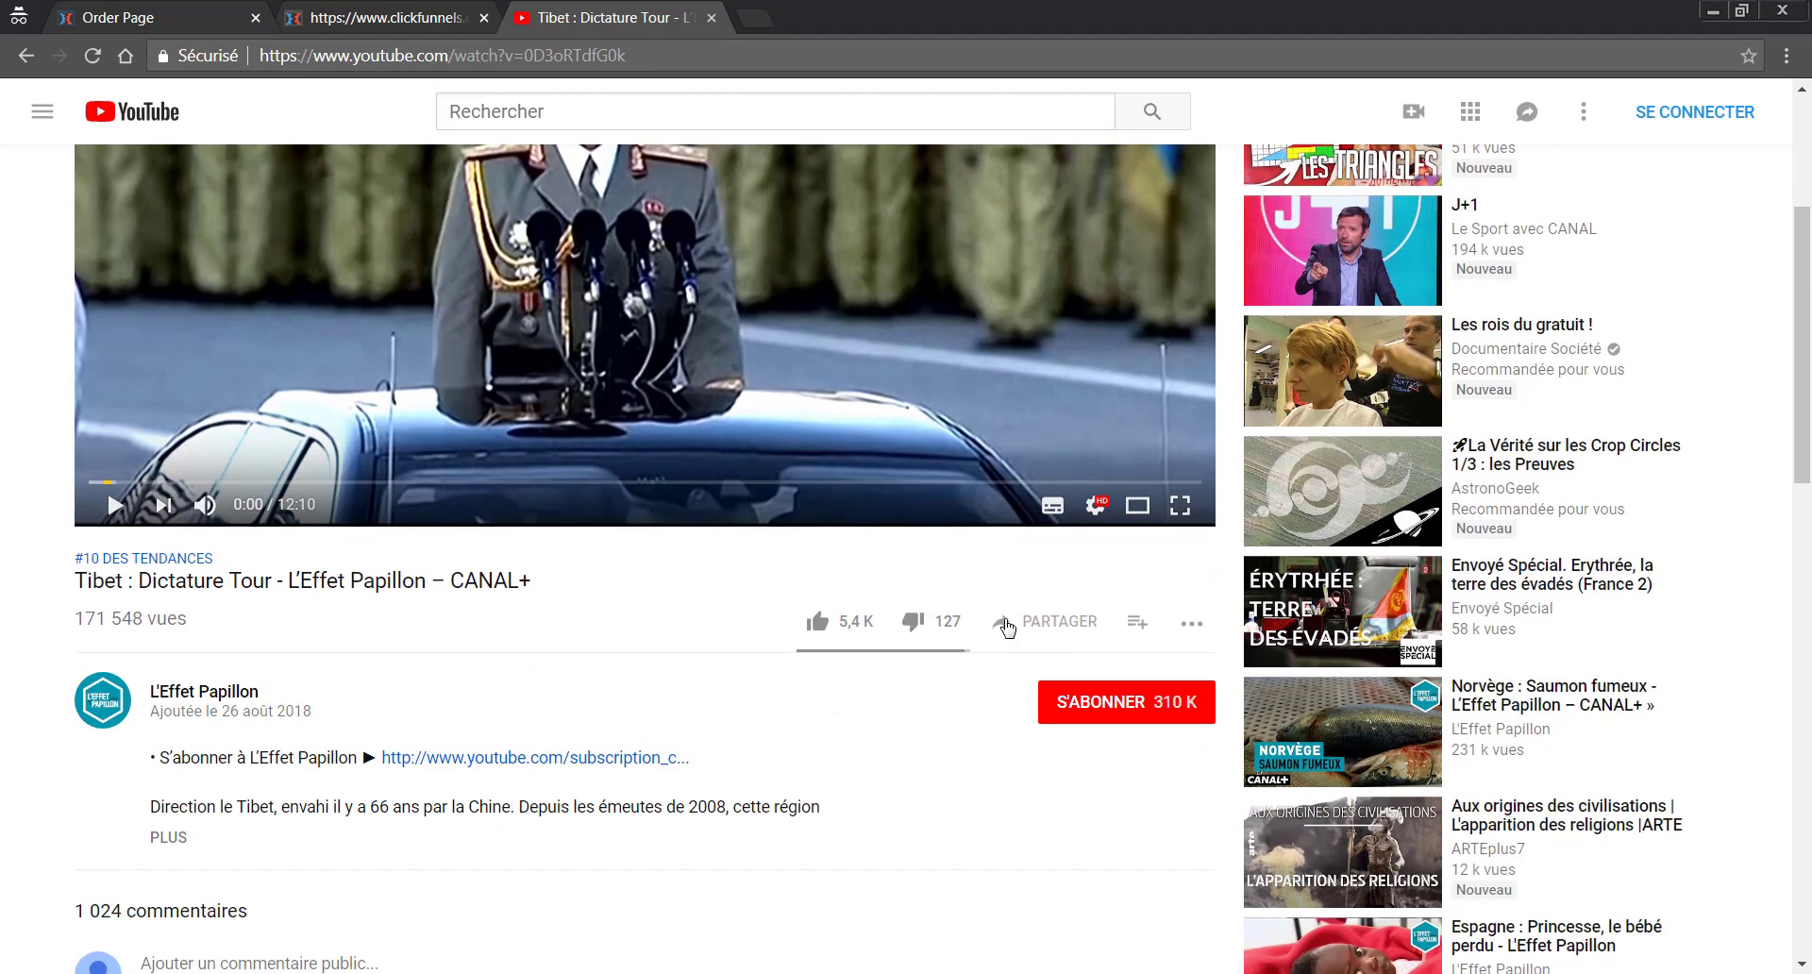
{"action": "left_click", "coordinate": [1006, 626]}
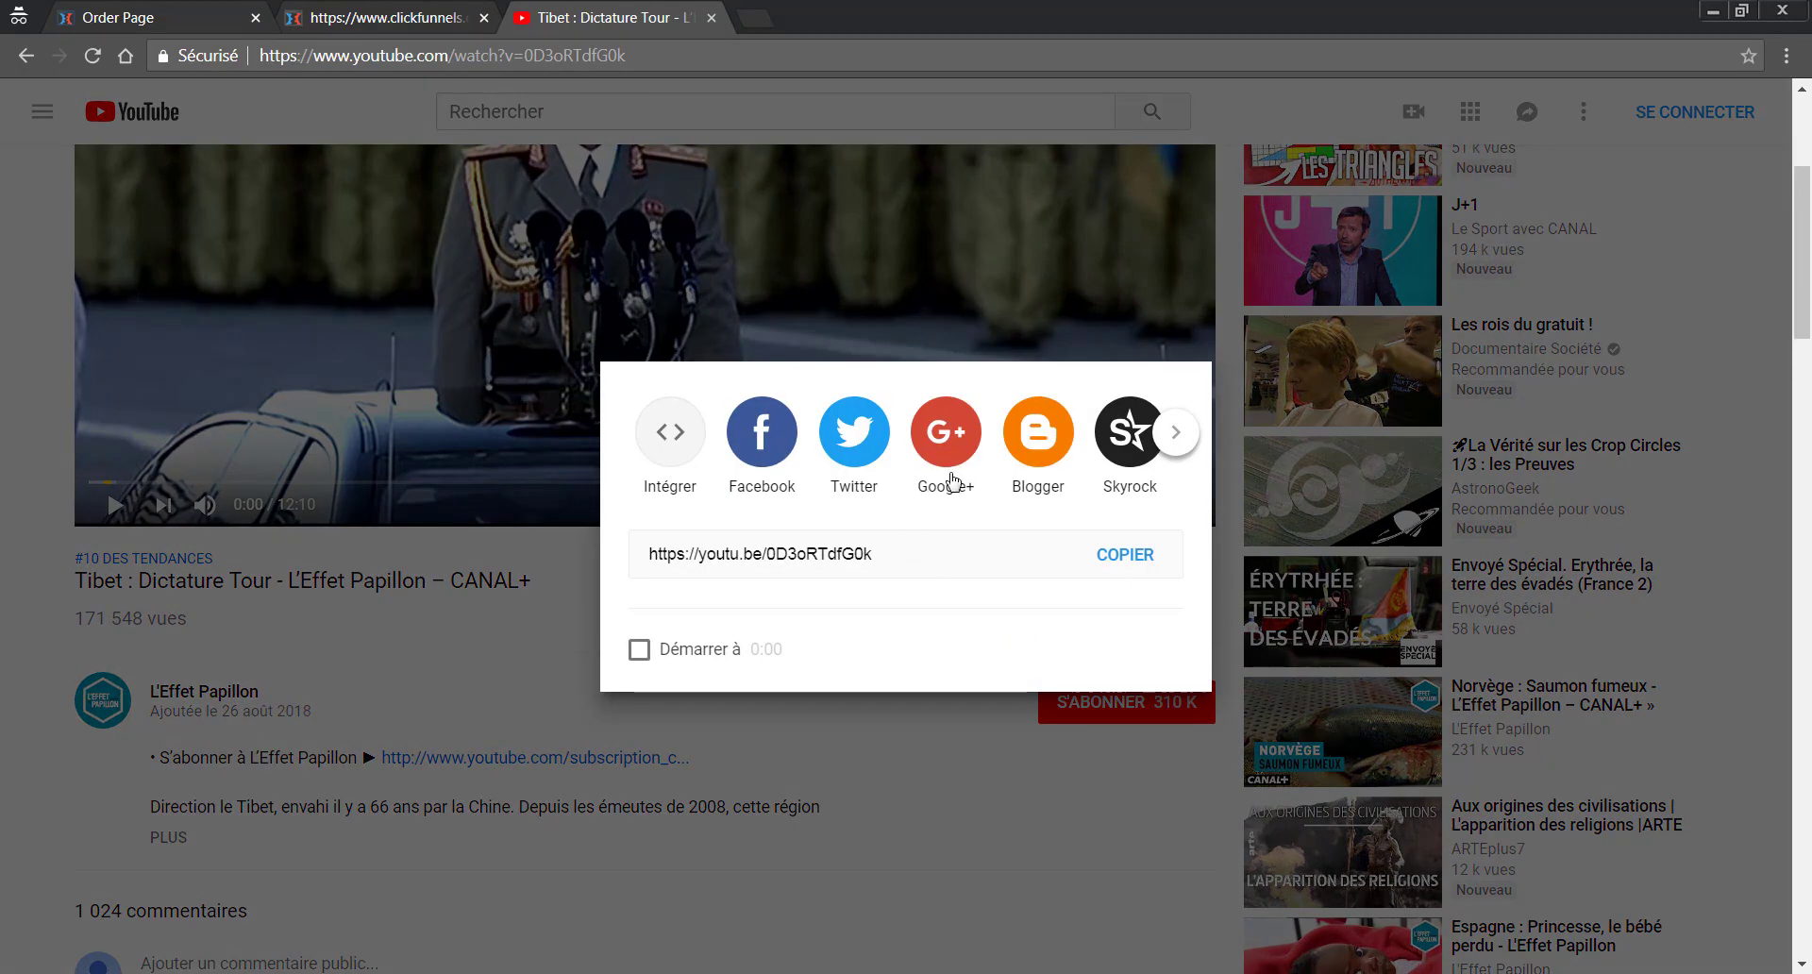
{"action": "left_click", "coordinate": [687, 453]}
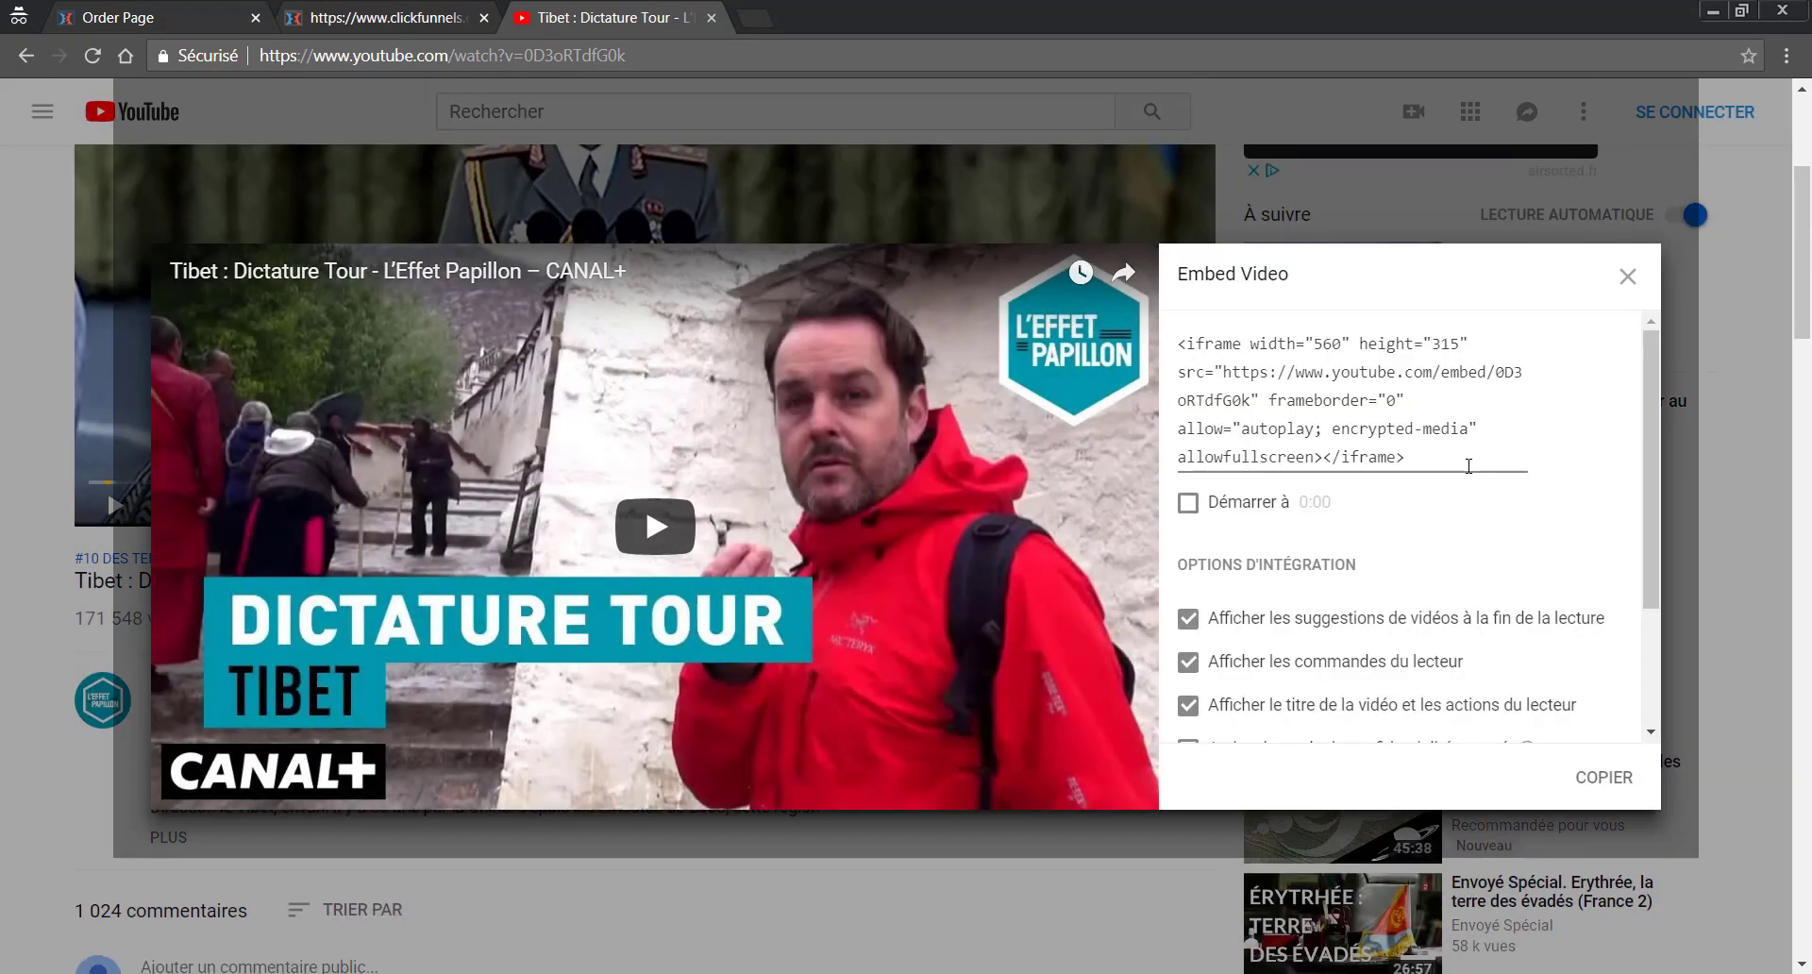
{"action": "left_click_drag", "start_coordinate": [1404, 456], "coordinate": [1183, 343]}
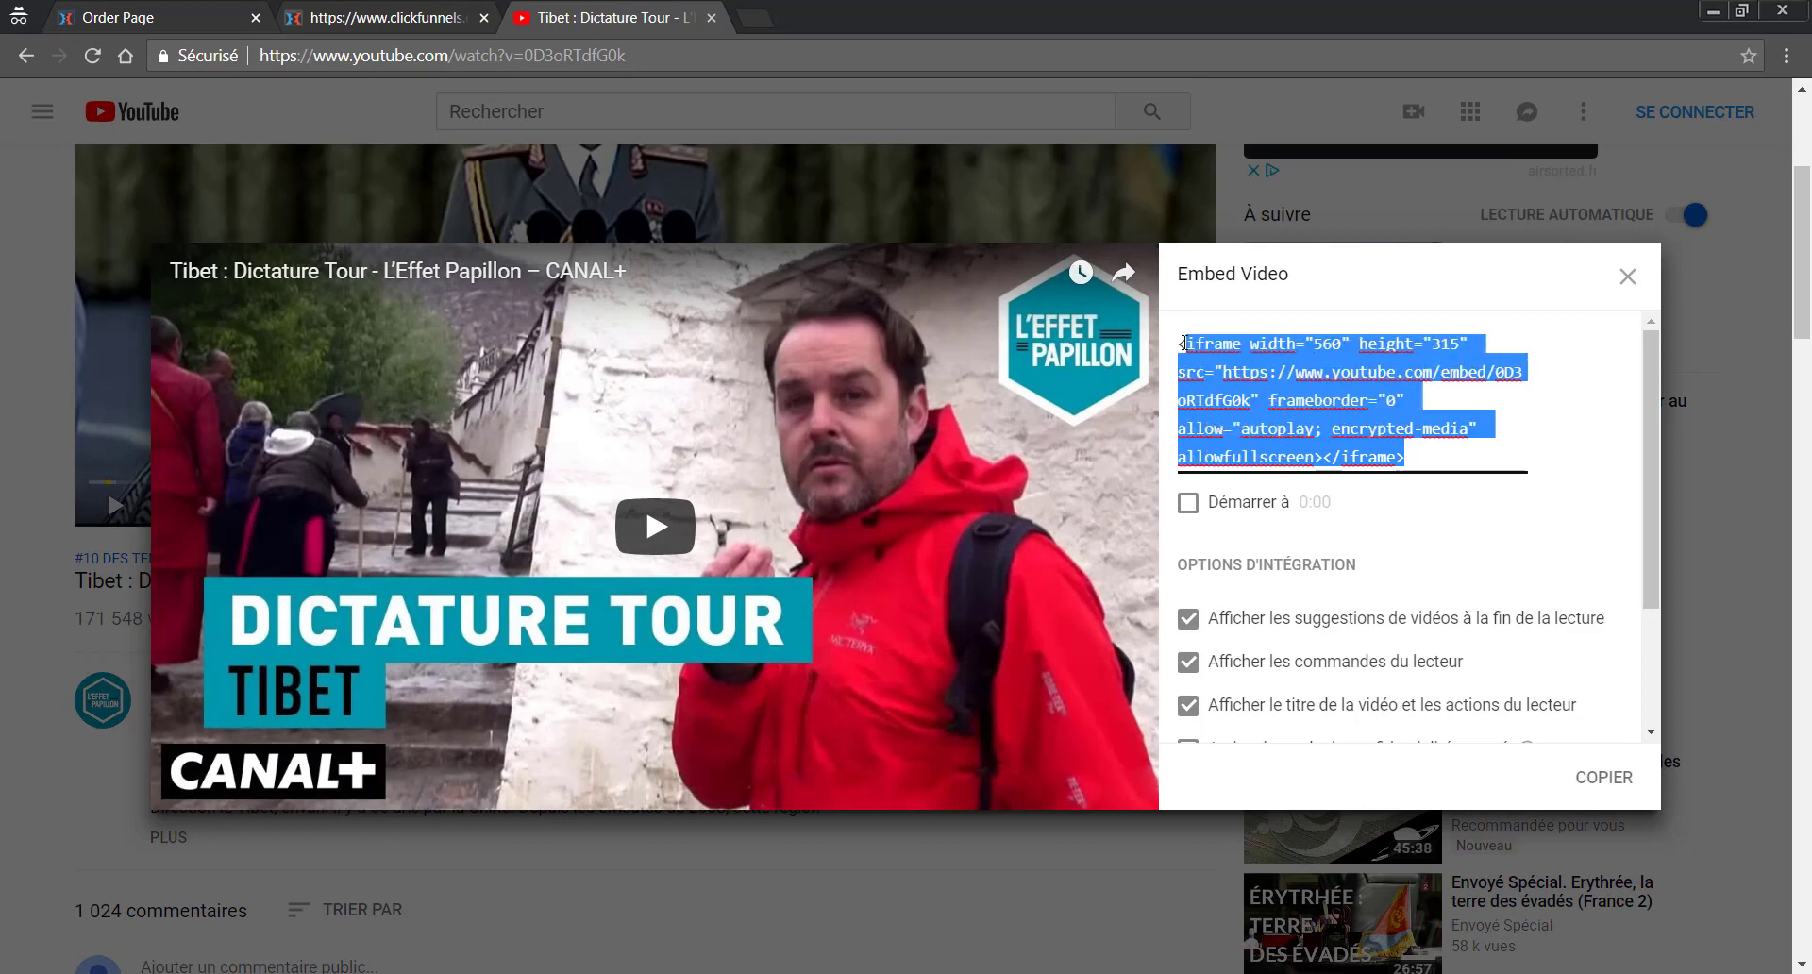
{"action": "left_click", "coordinate": [1217, 378]}
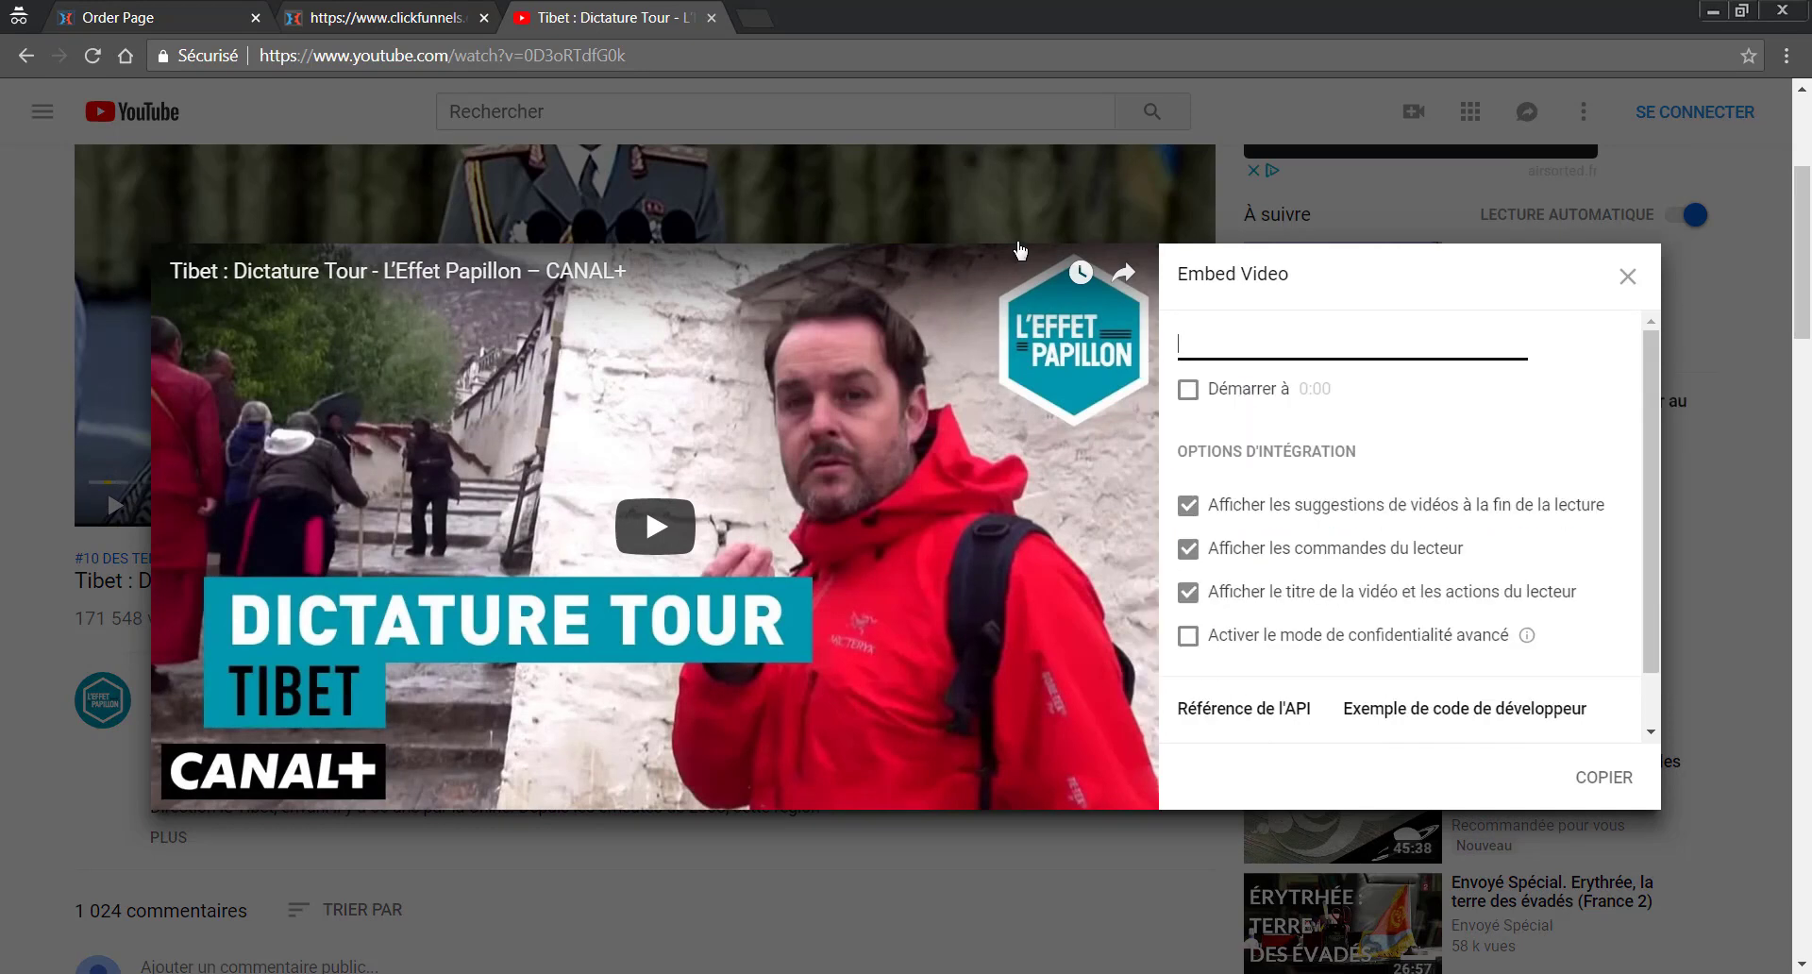
- Close the template preview, return to the order page editor and paste the YouTube iframe code as the video's embed code
{"action": "left_click", "coordinate": [289, 9]}
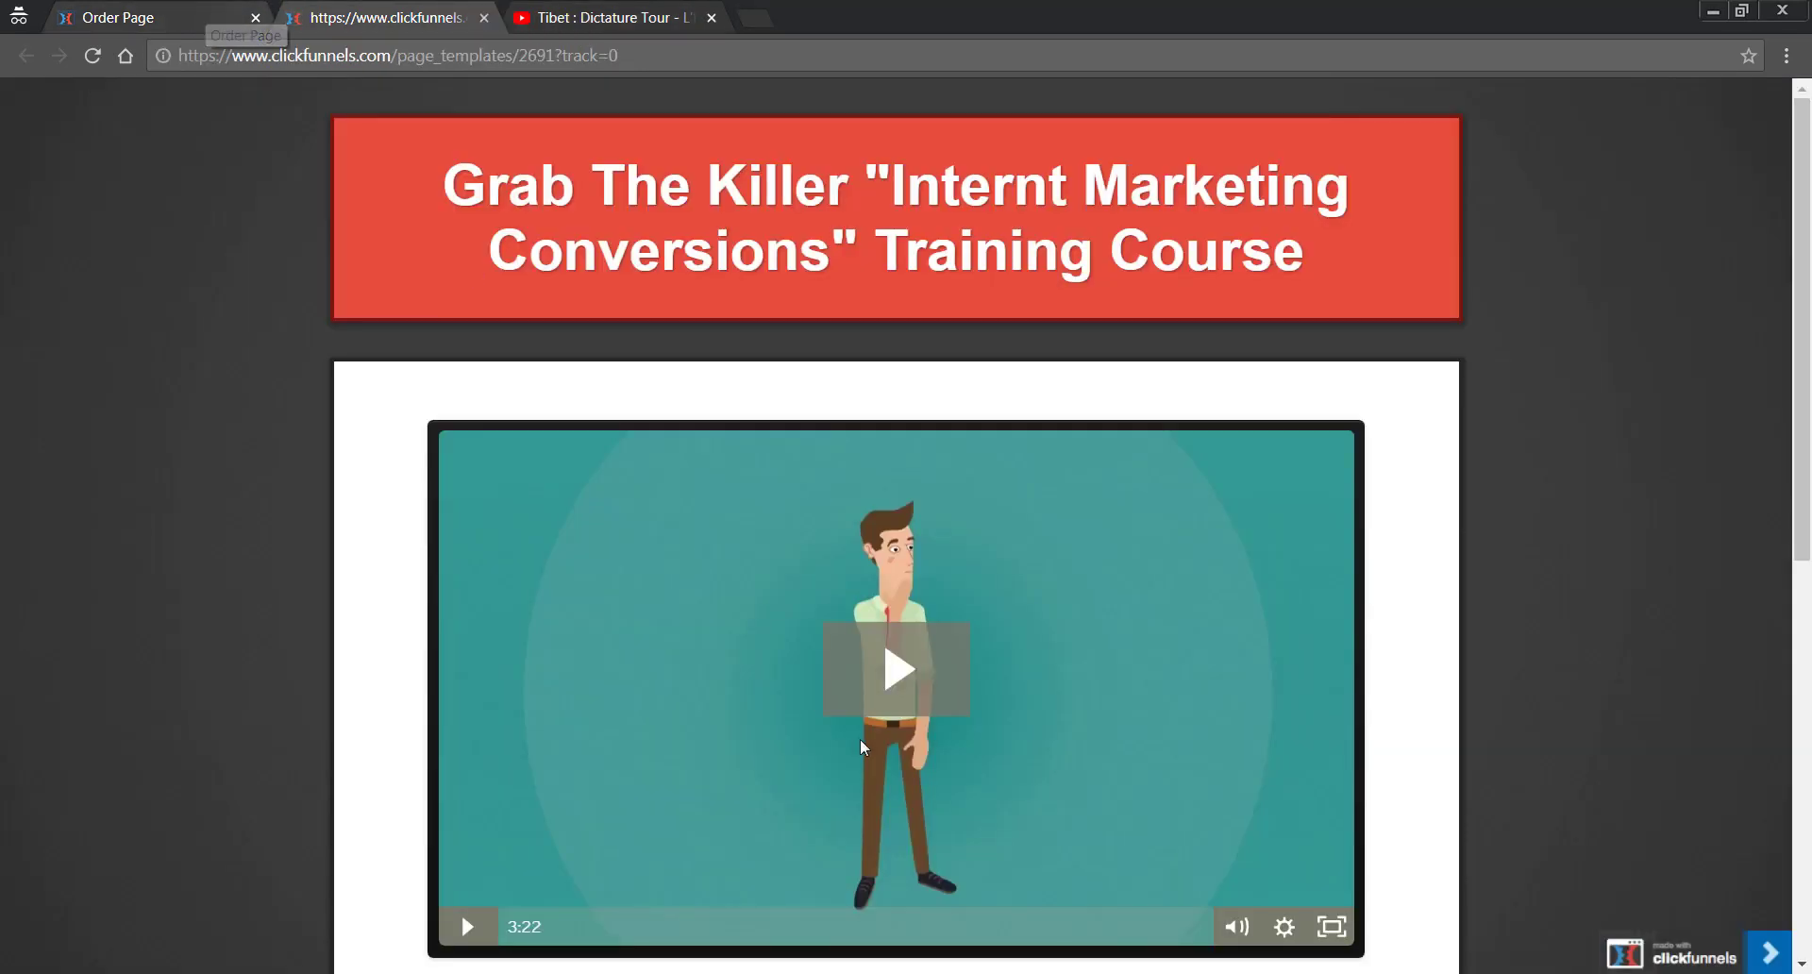
{"action": "left_click", "coordinate": [484, 17]}
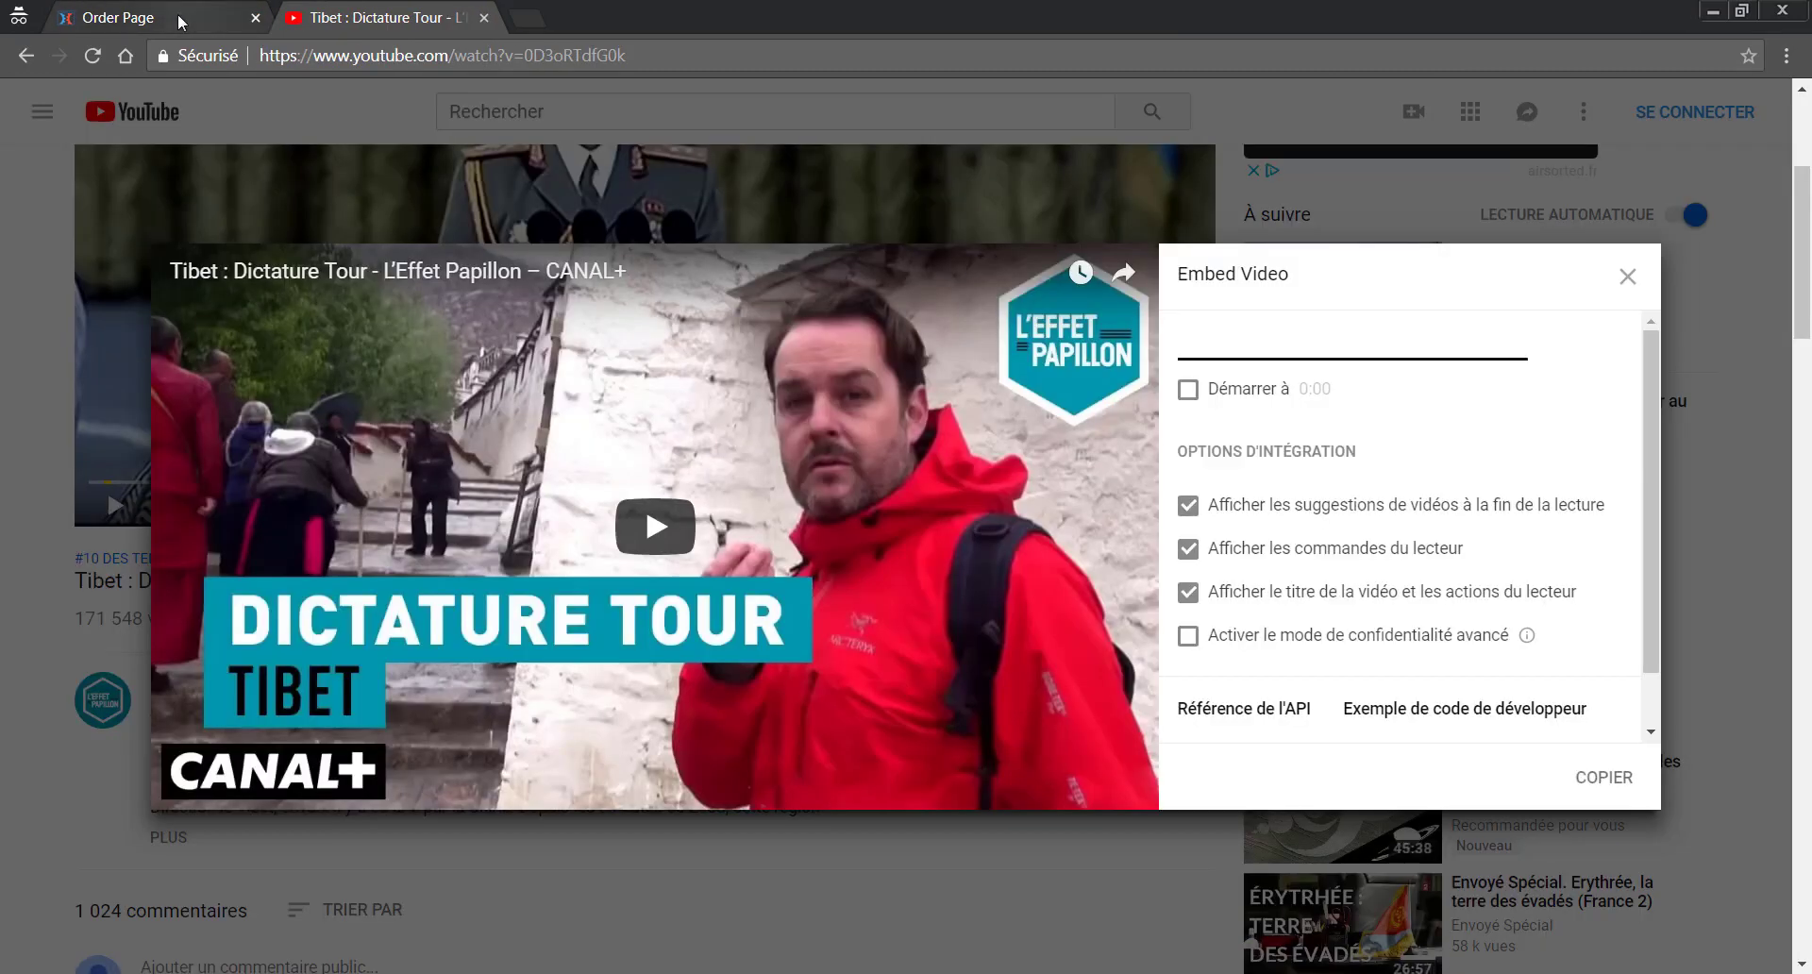
{"action": "left_click", "coordinate": [179, 17]}
{"action": "left_click", "coordinate": [1664, 455]}
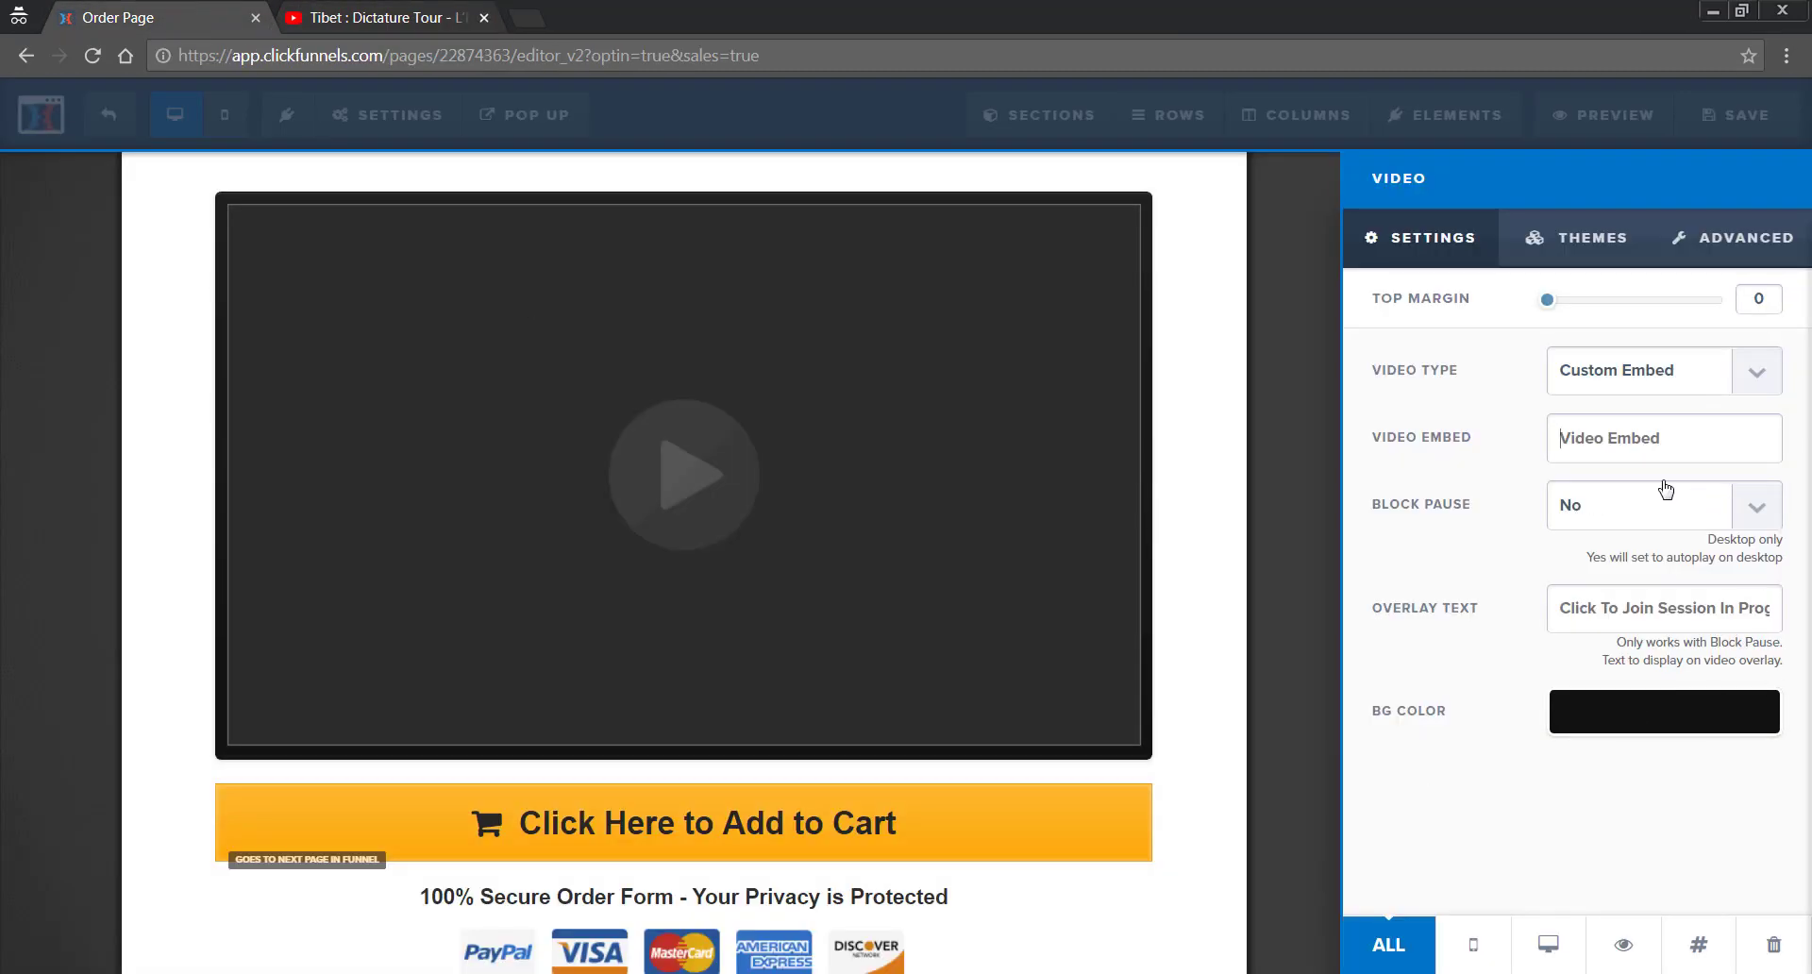
{"action": "right_click", "coordinate": [1555, 439]}
{"action": "left_click", "coordinate": [1538, 575]}
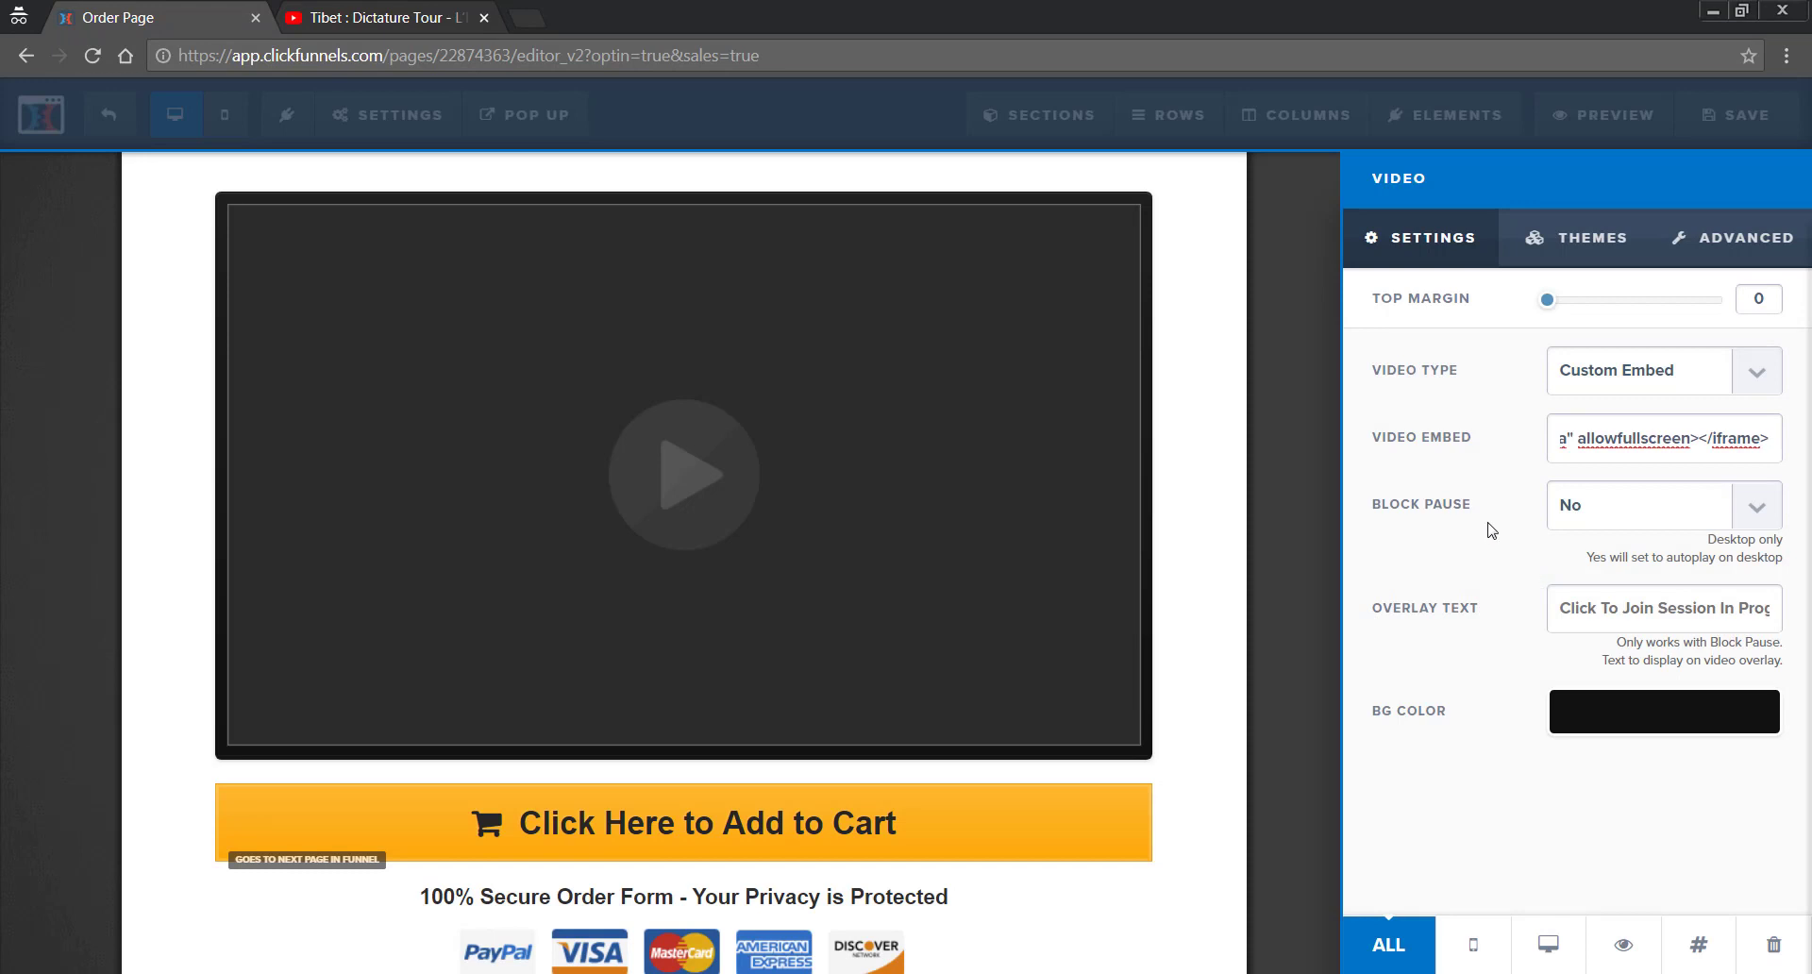
{"action": "left_click", "coordinate": [1265, 748]}
- Save the order page, preview it with the embedded video, and return to the editor
{"action": "left_click", "coordinate": [1716, 117]}
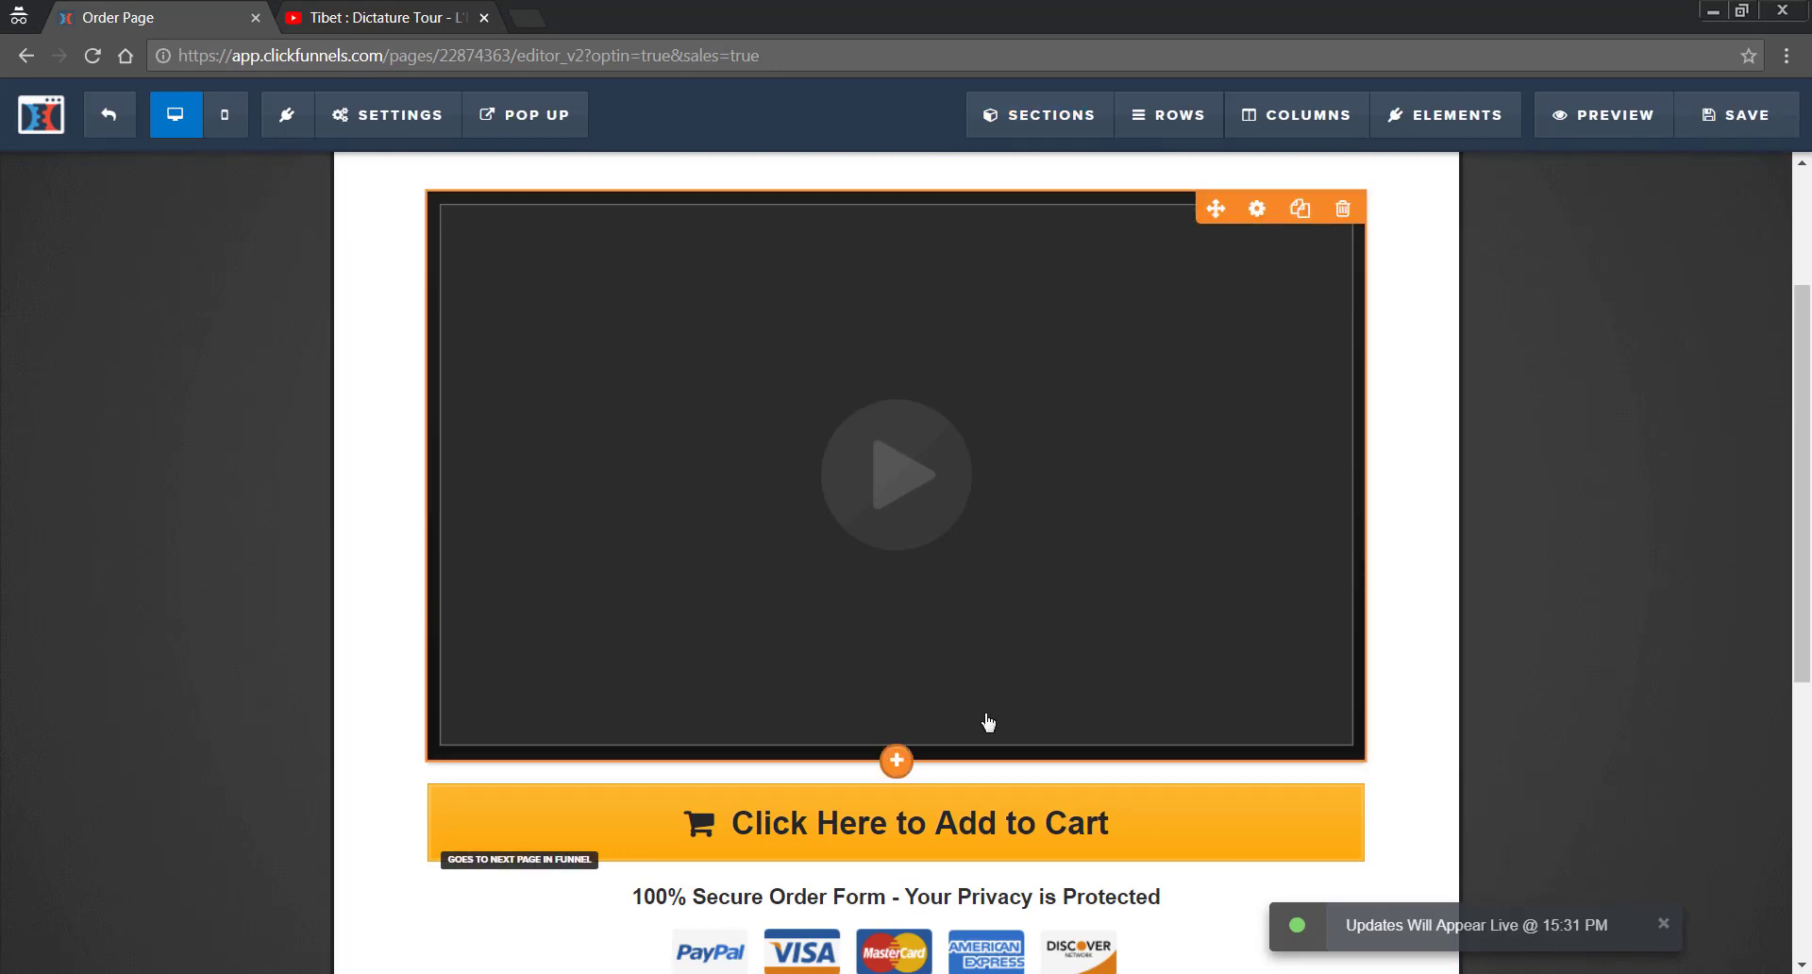
{"action": "left_click", "coordinate": [1633, 130]}
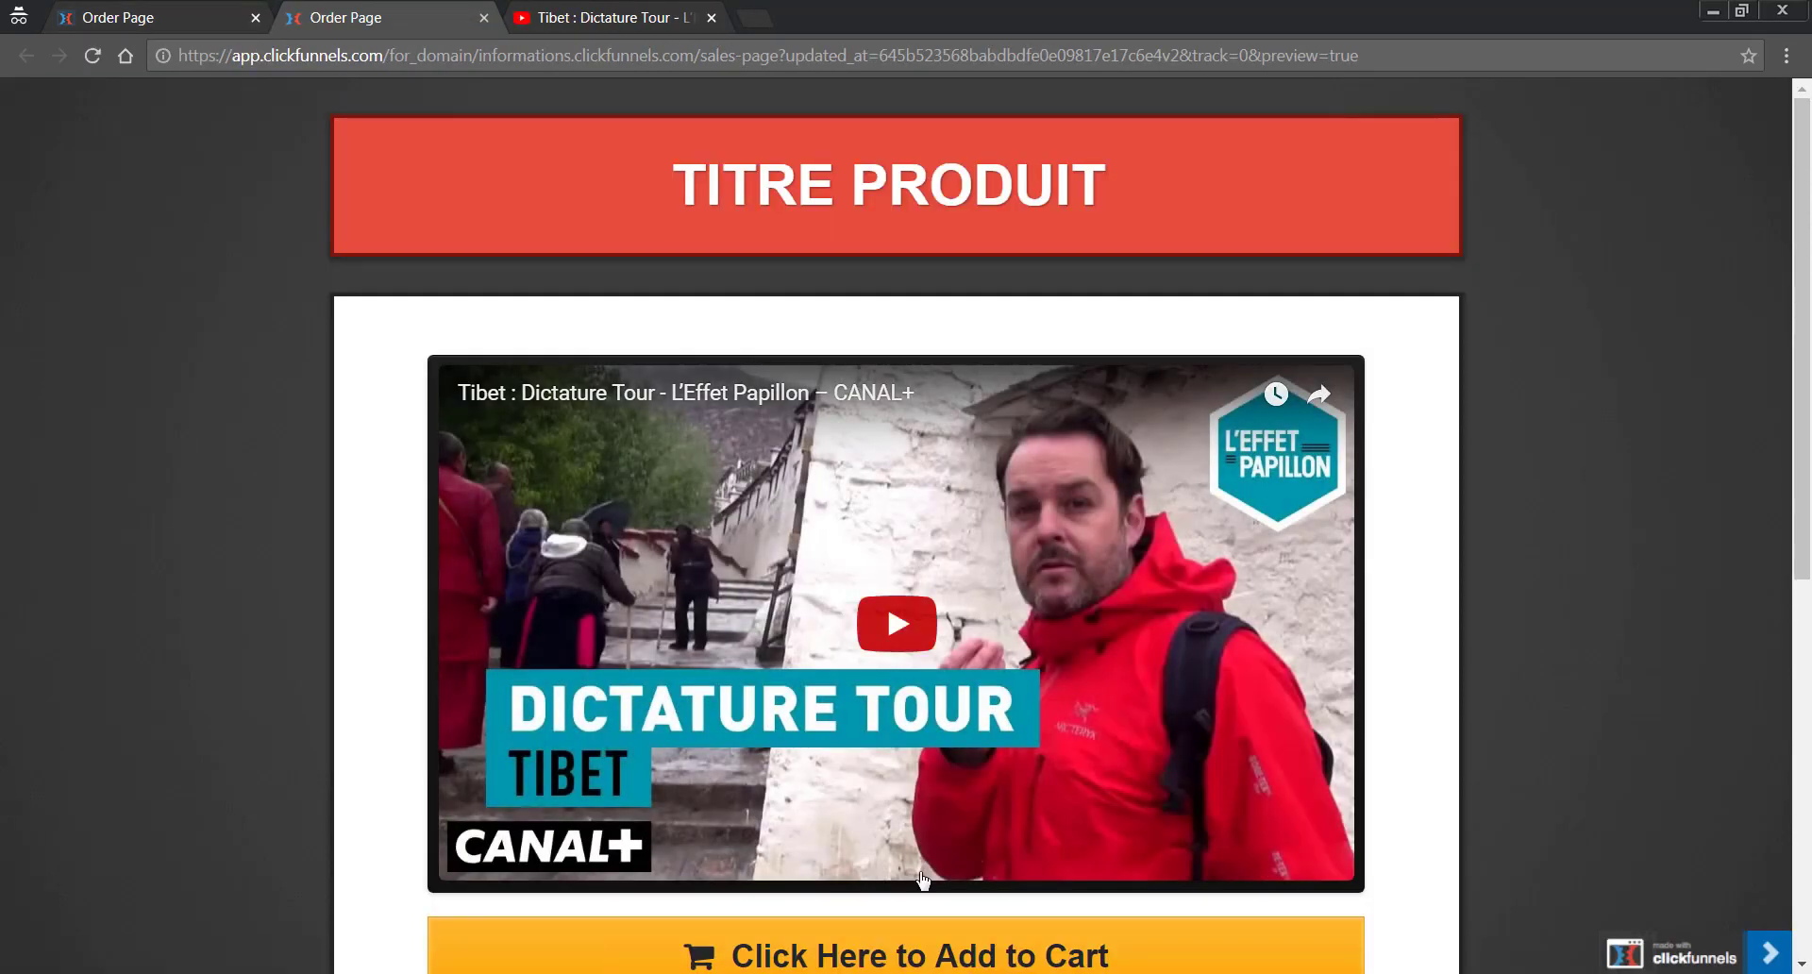
{"action": "left_click", "coordinate": [483, 18]}
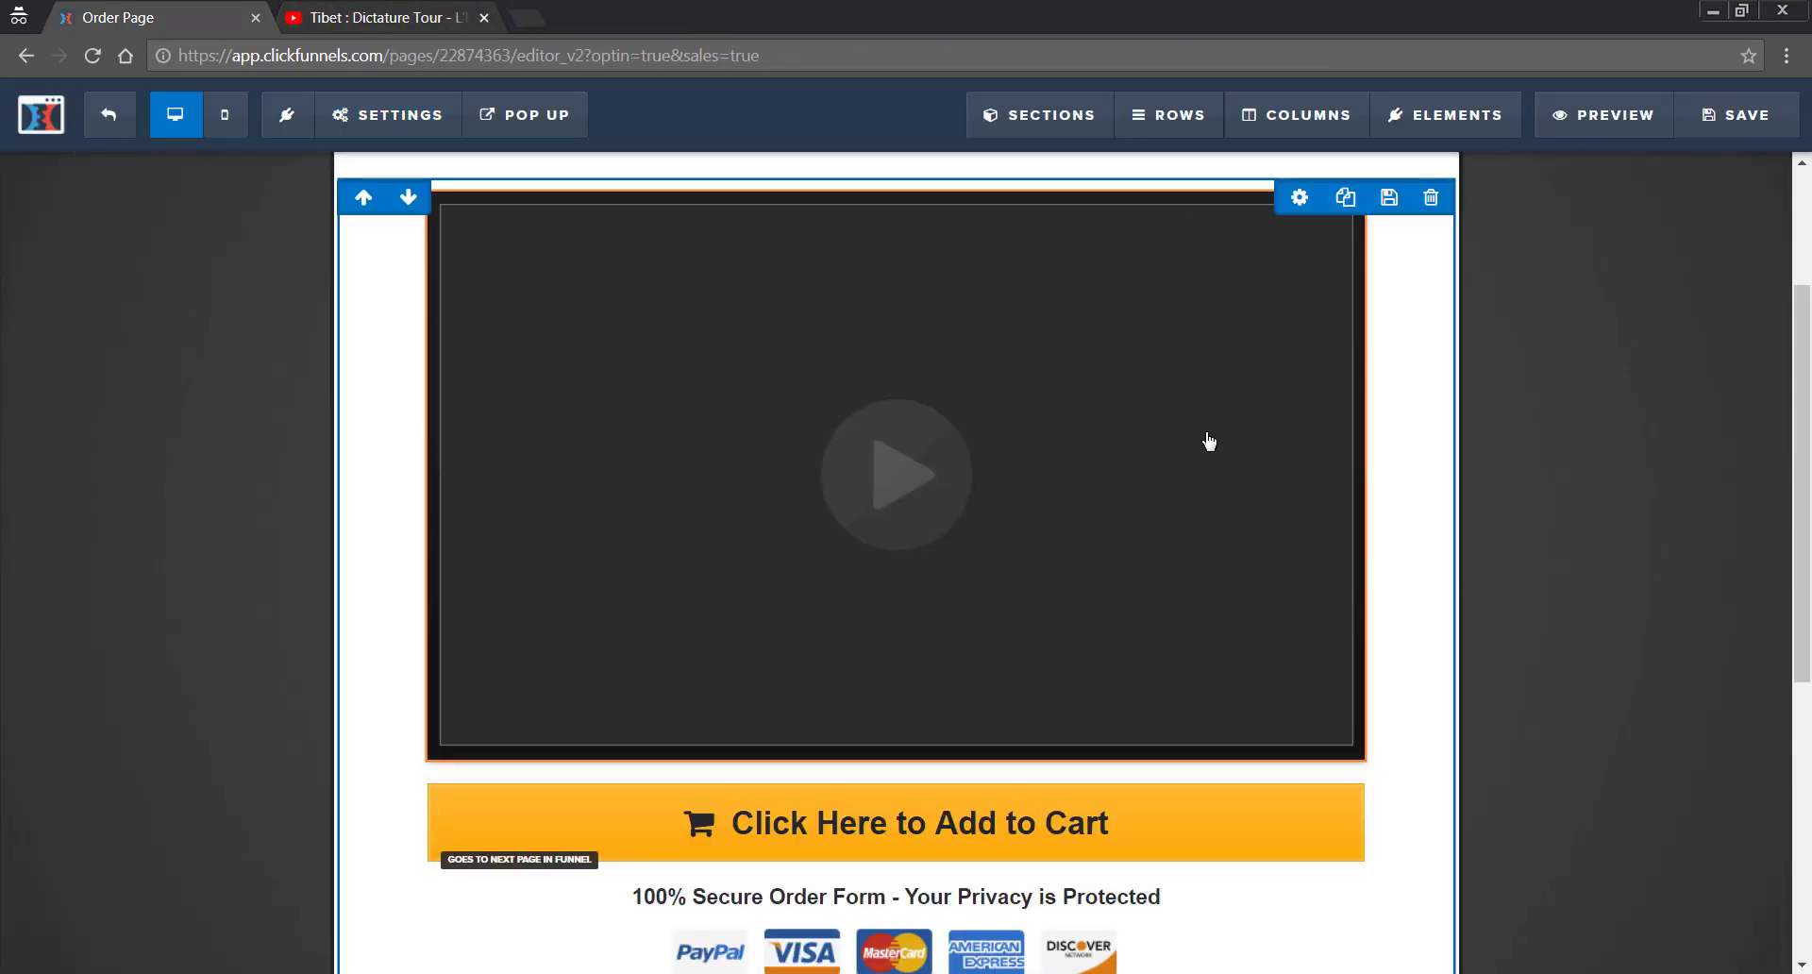
- Apply the green-framed theme to the page's main video
{"action": "left_click", "coordinate": [1326, 415]}
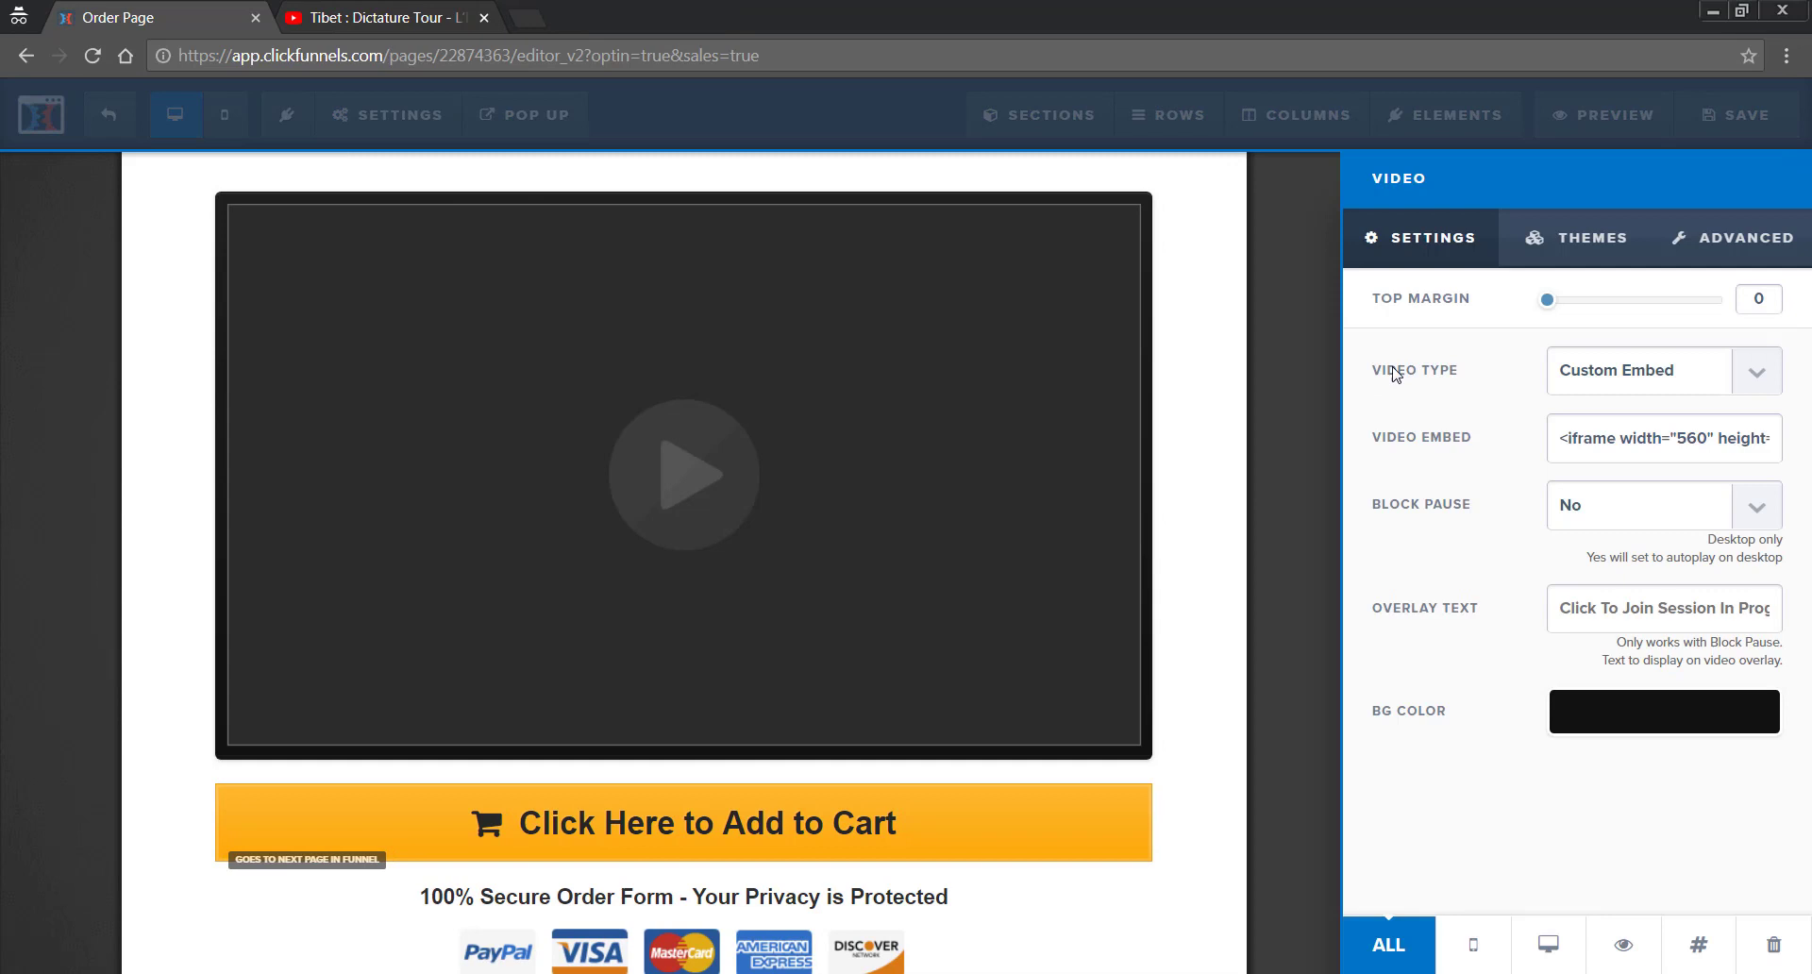
{"action": "left_click", "coordinate": [1602, 263]}
{"action": "scroll", "coordinate": [1604, 567], "scroll_direction": "down", "scroll_amount": 5}
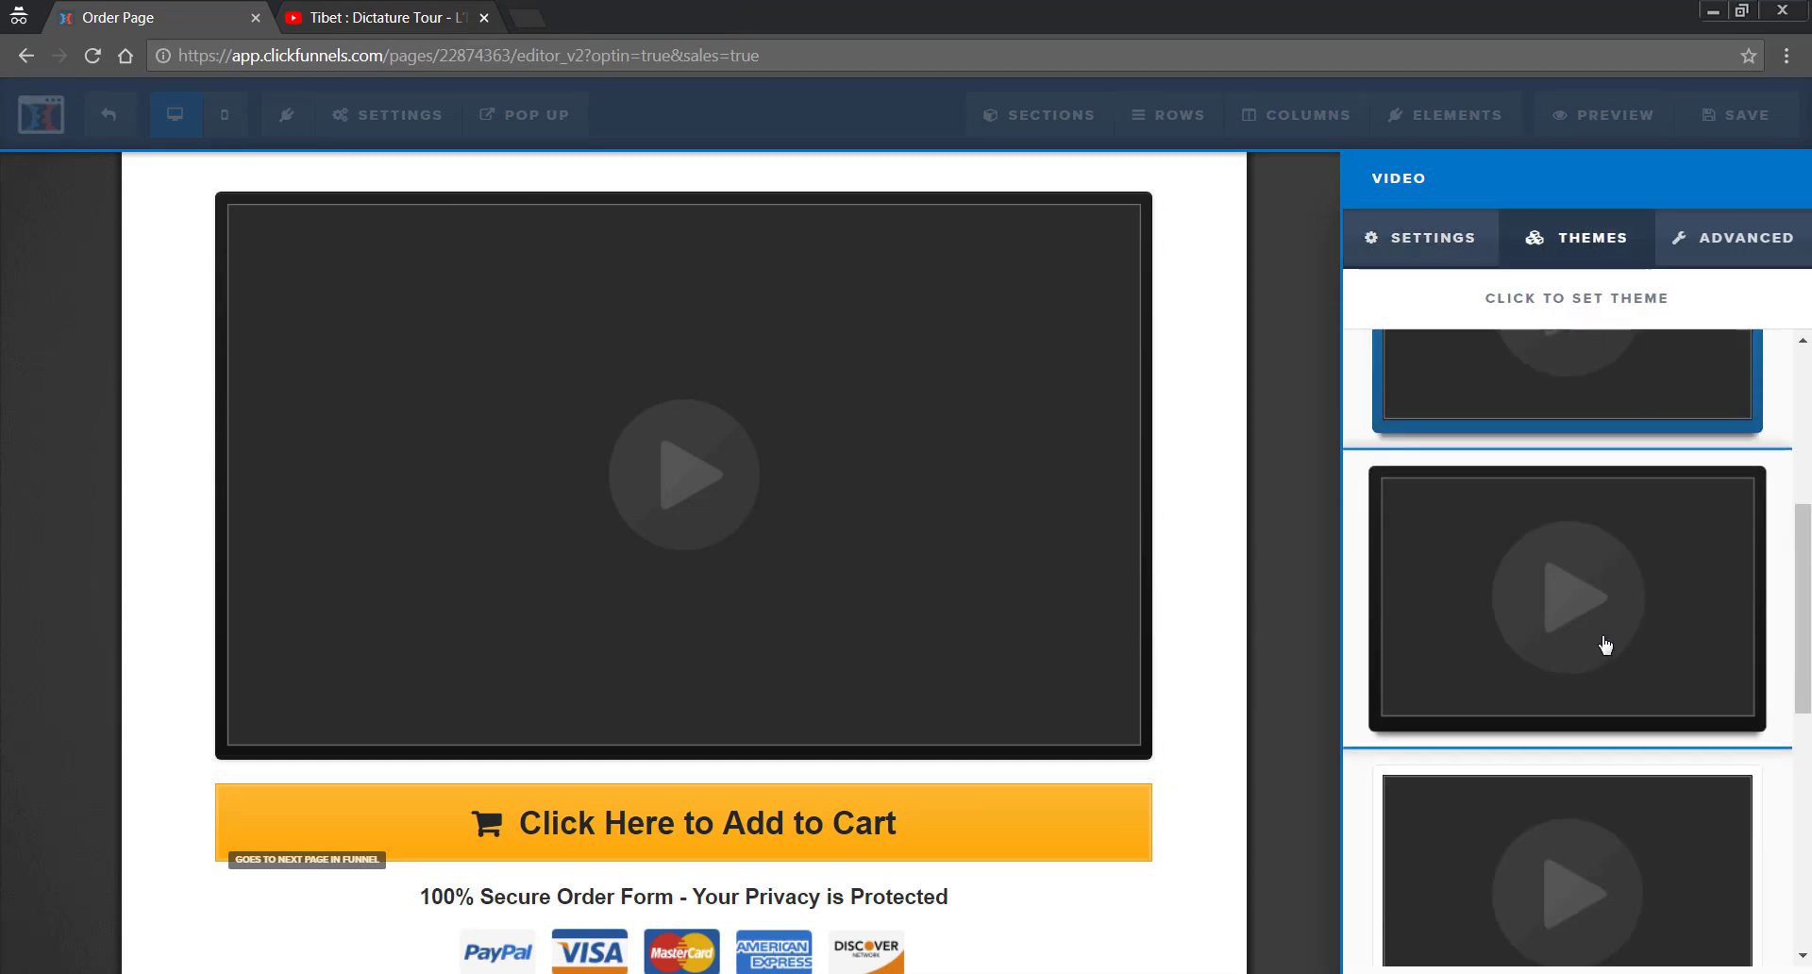
{"action": "scroll", "coordinate": [1604, 645], "scroll_direction": "down", "scroll_amount": 3}
{"action": "left_click", "coordinate": [1595, 698]}
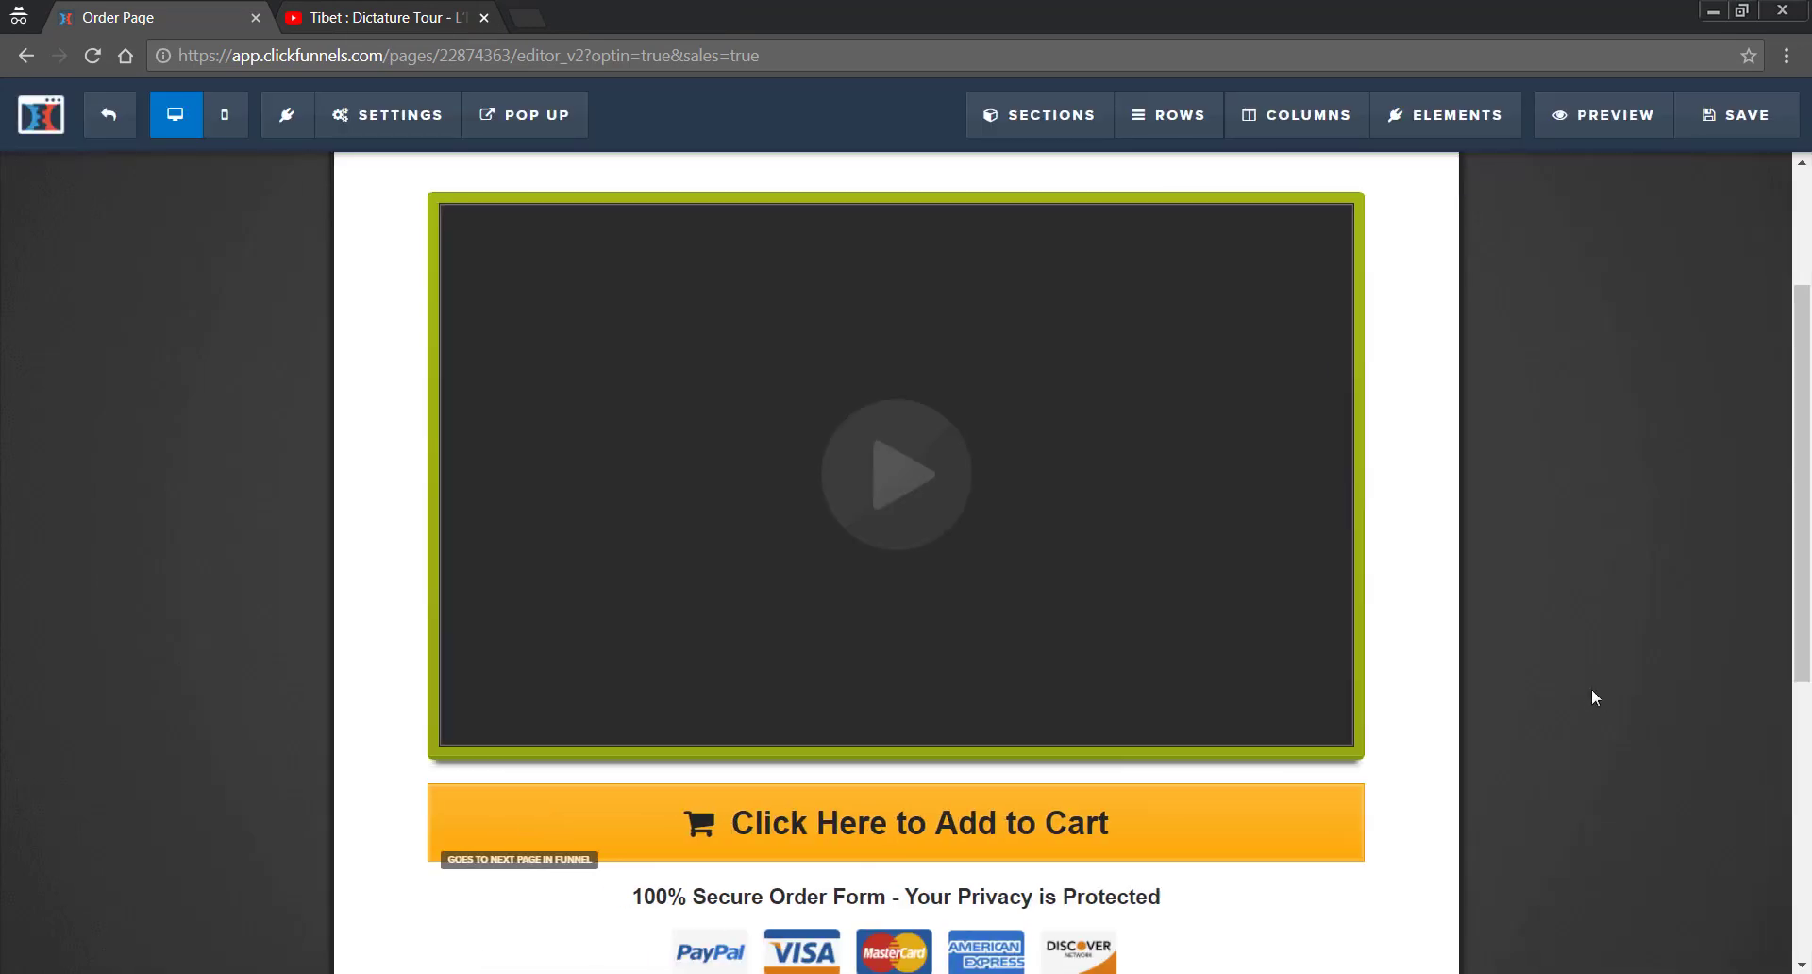
{"action": "scroll", "coordinate": [1591, 694], "scroll_direction": "down", "scroll_amount": 2}
{"action": "scroll", "coordinate": [1567, 679], "scroll_direction": "up", "scroll_amount": 5}
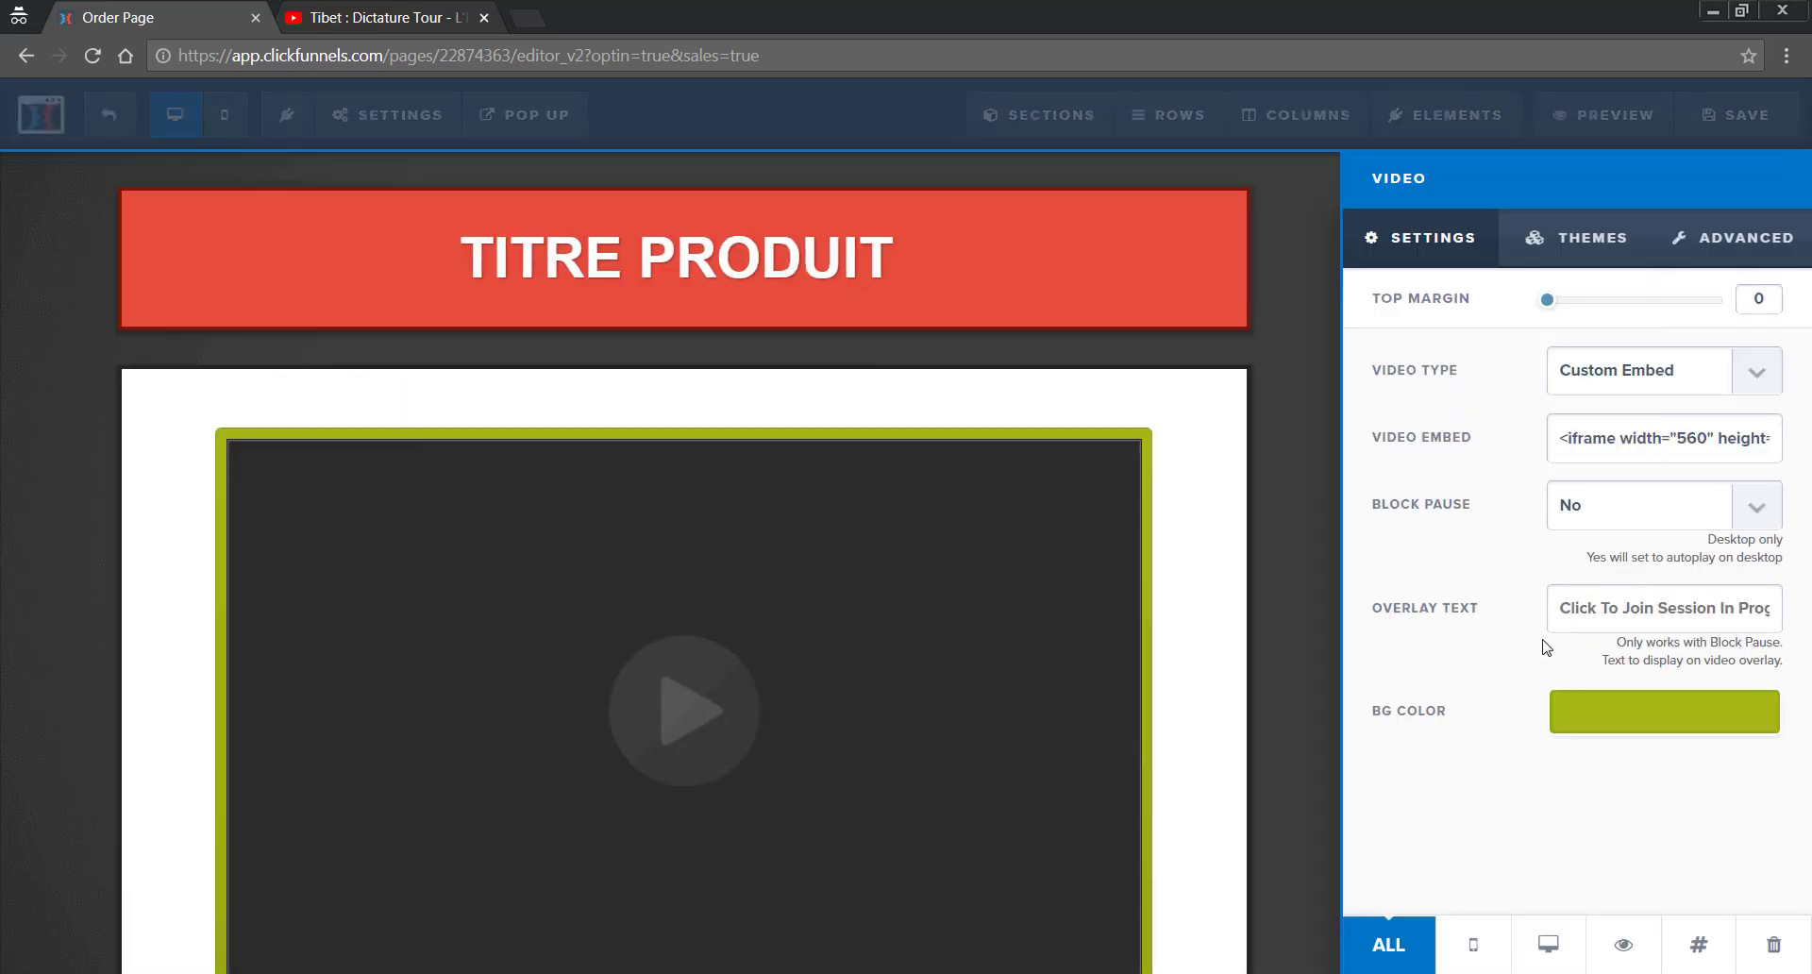
- Try the video's Block Pause option set to Yes, restore it to No and close the video settings
{"action": "left_click", "coordinate": [1753, 514]}
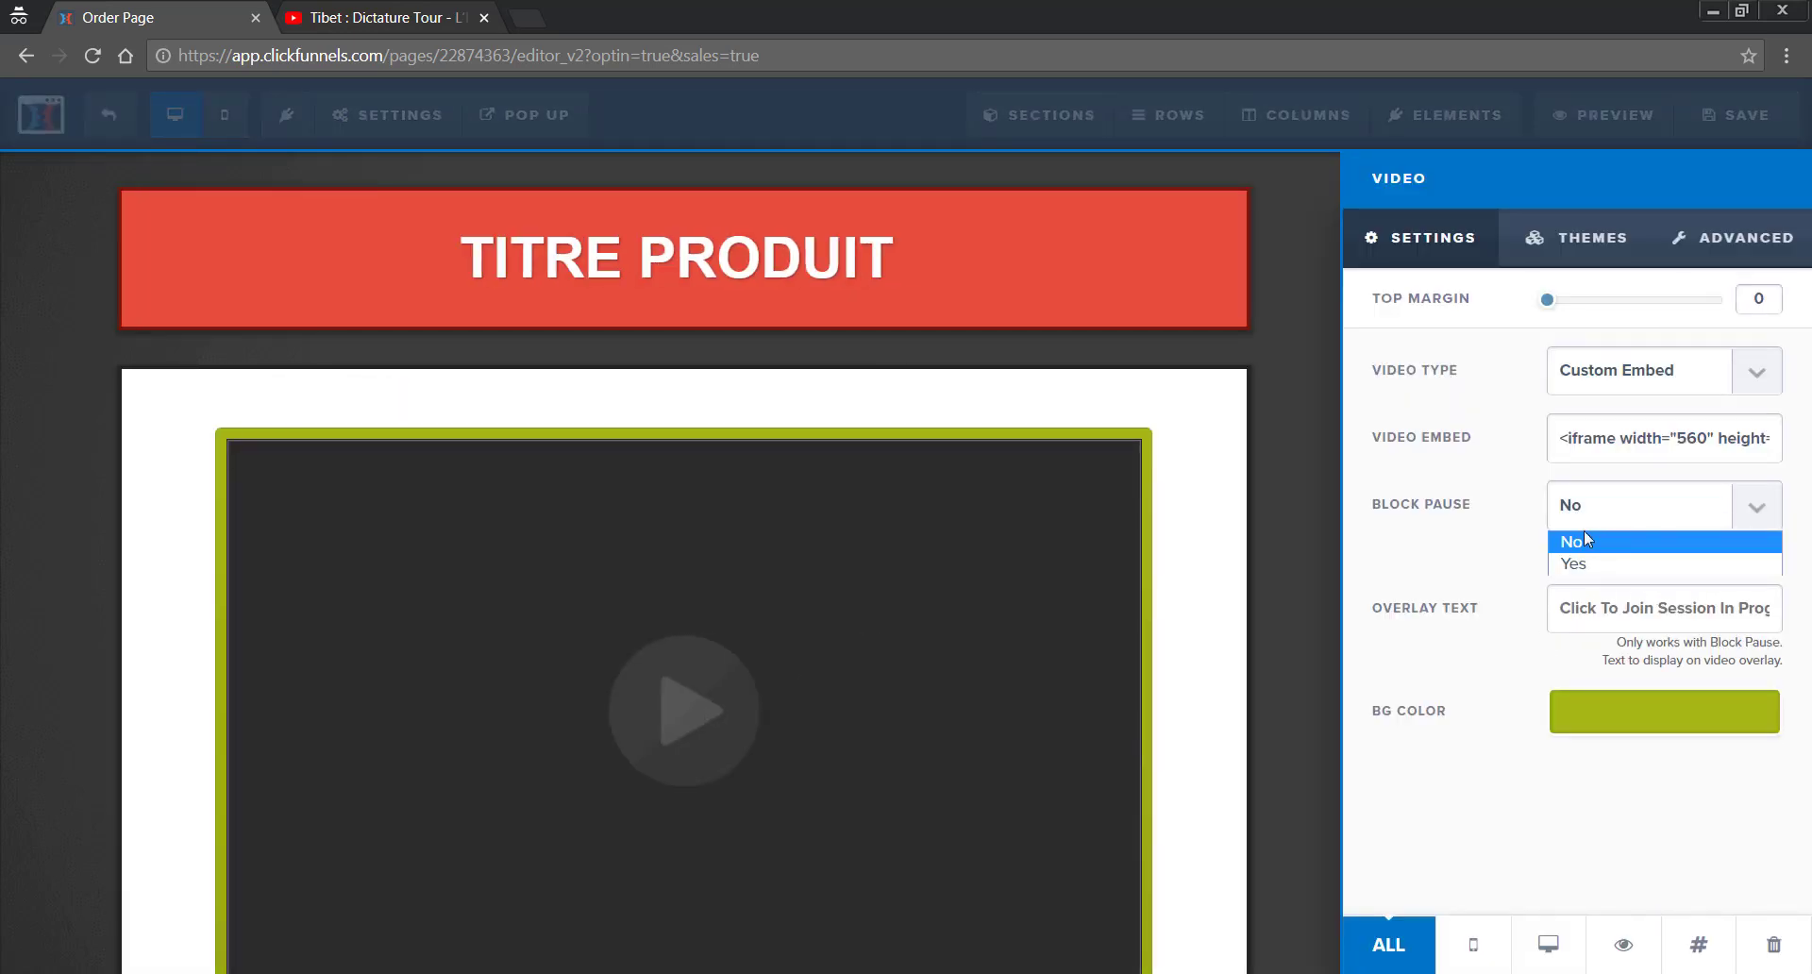
{"action": "left_click", "coordinate": [1465, 542]}
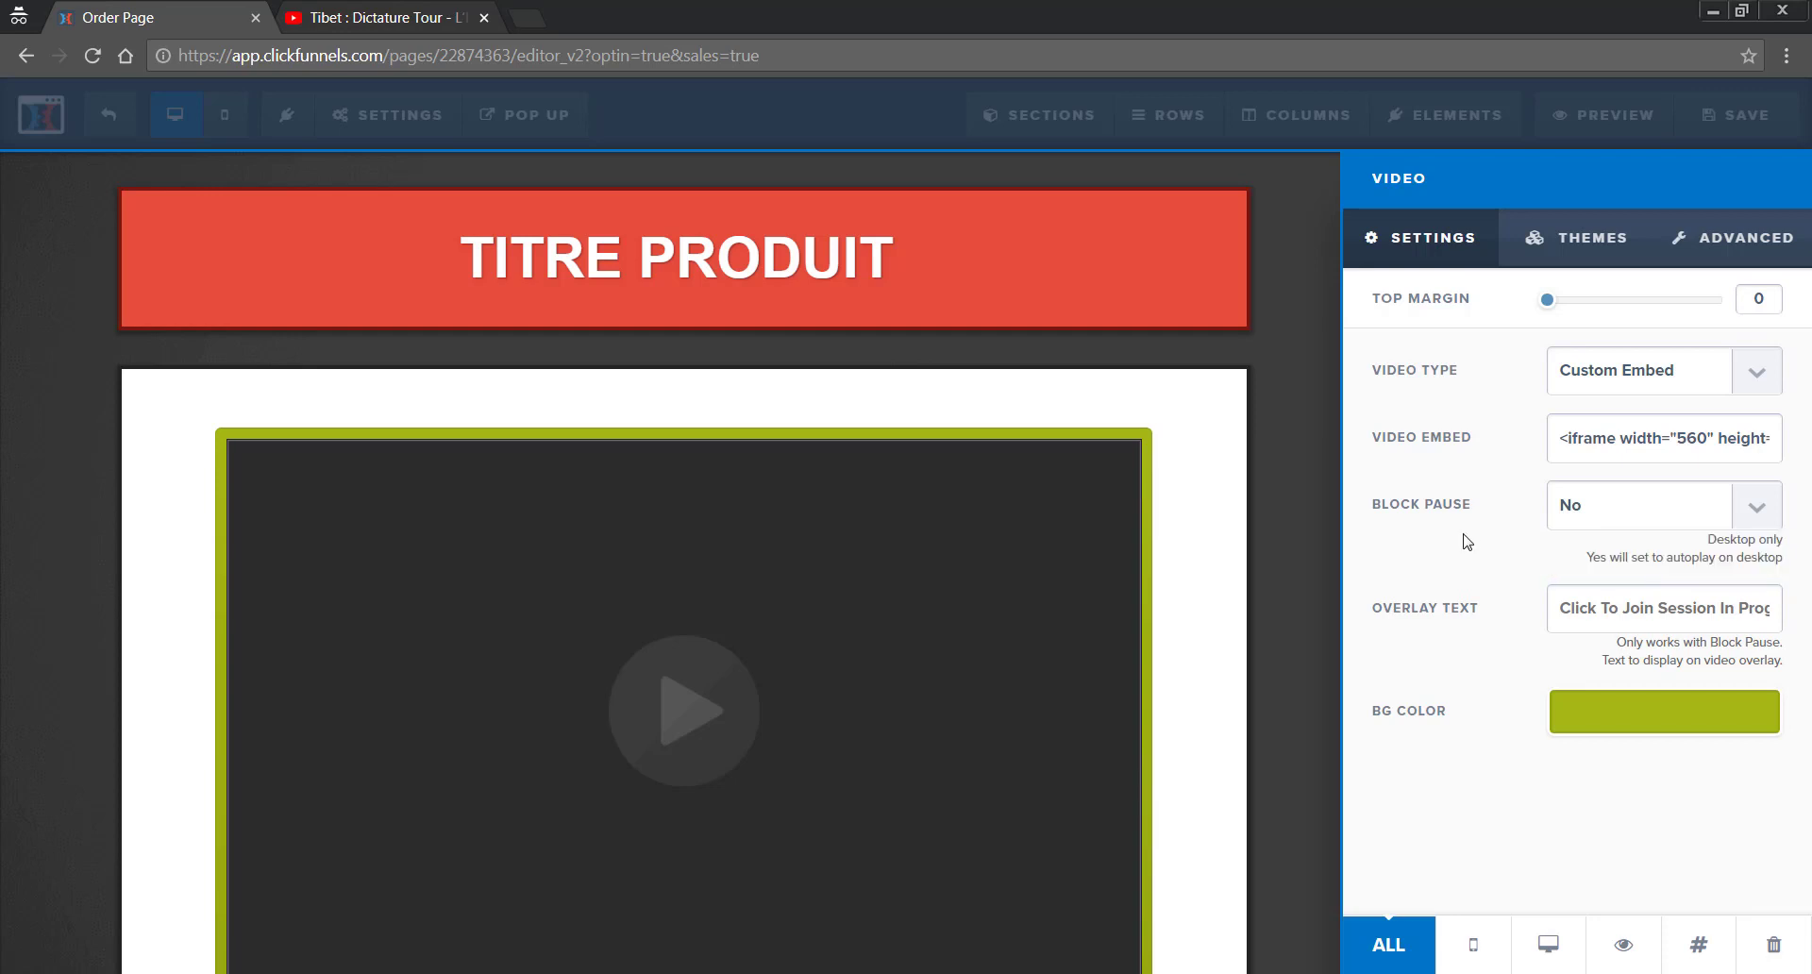
{"action": "left_click", "coordinate": [1574, 514]}
{"action": "left_click", "coordinate": [1571, 559]}
{"action": "left_click", "coordinate": [1656, 509]}
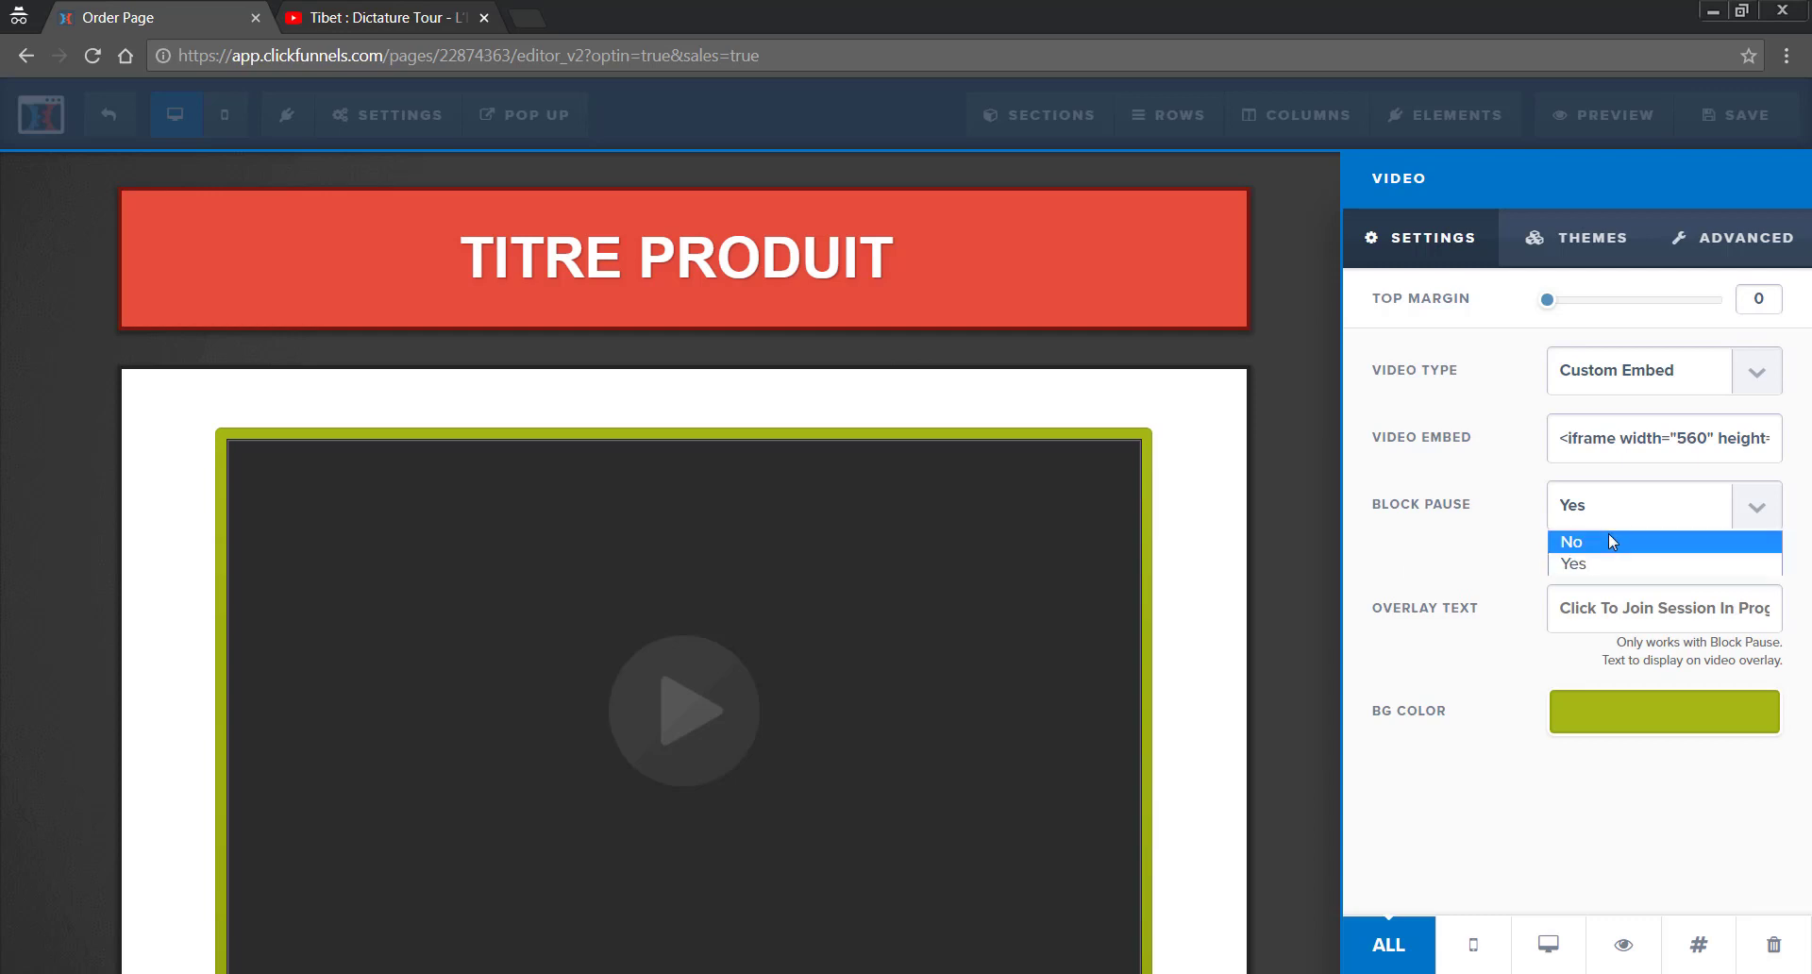
{"action": "left_click", "coordinate": [1608, 534]}
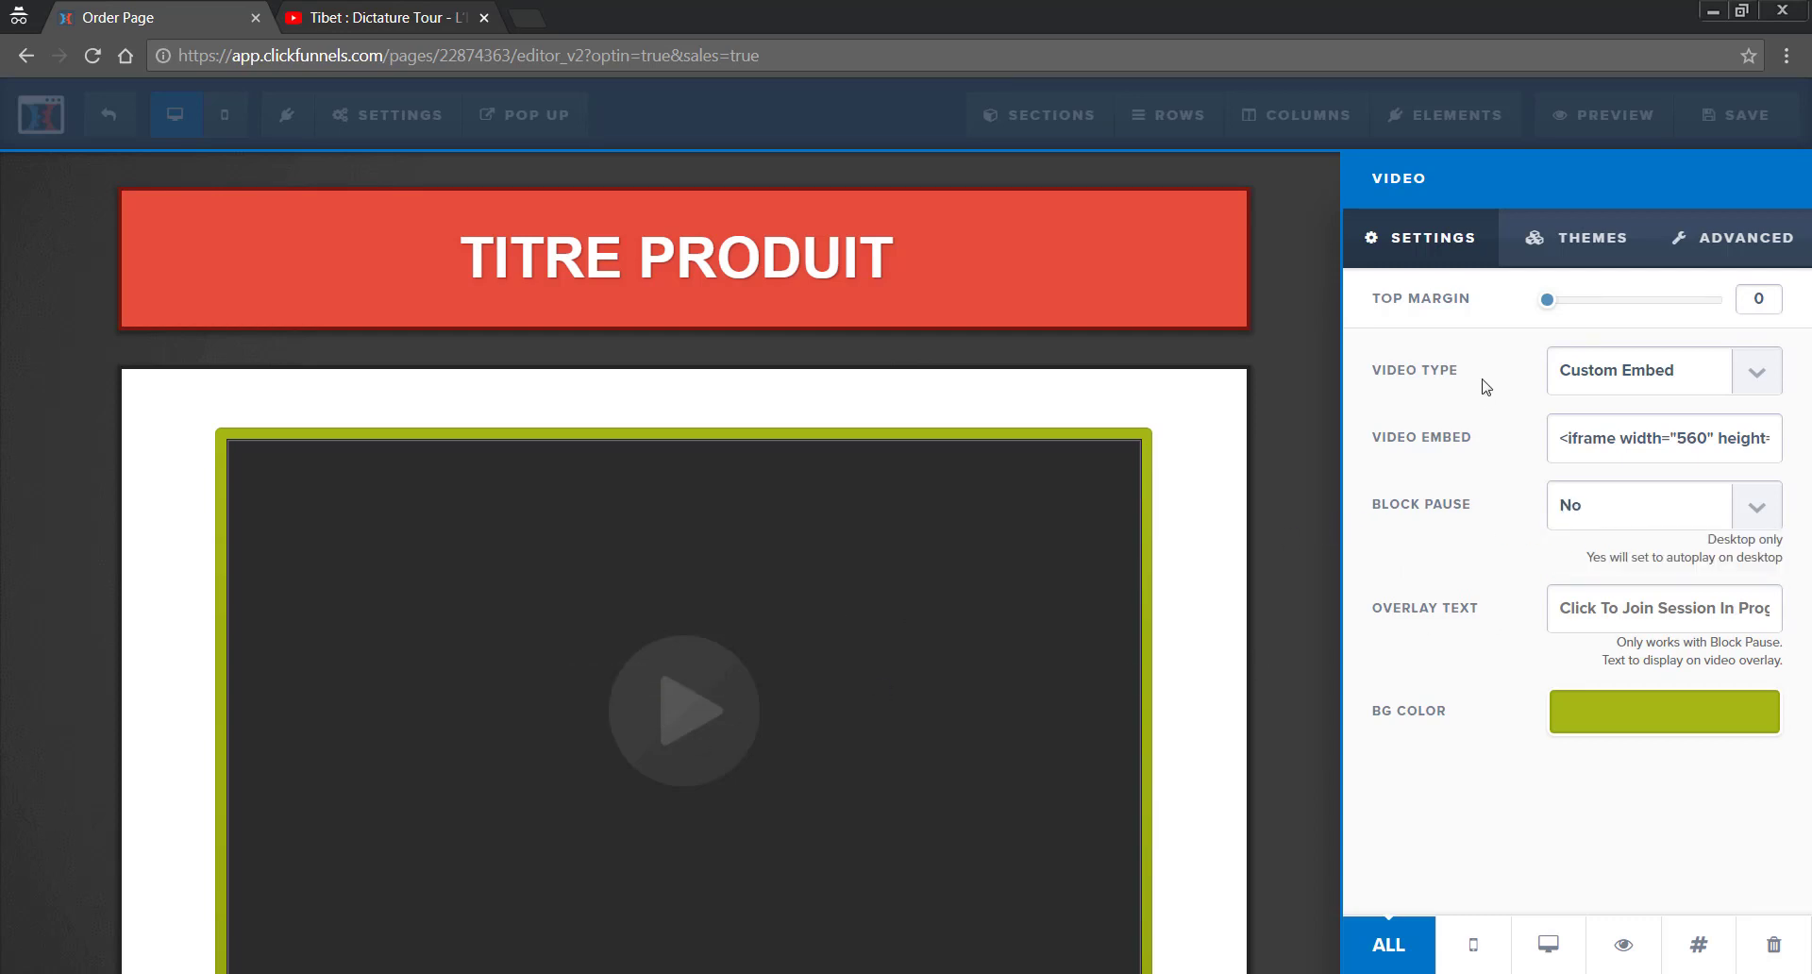
{"action": "left_click", "coordinate": [1304, 420]}
- Change the order button's text below the video to "Rejoindre le programme"
{"action": "scroll", "coordinate": [1301, 421], "scroll_direction": "down", "scroll_amount": 3}
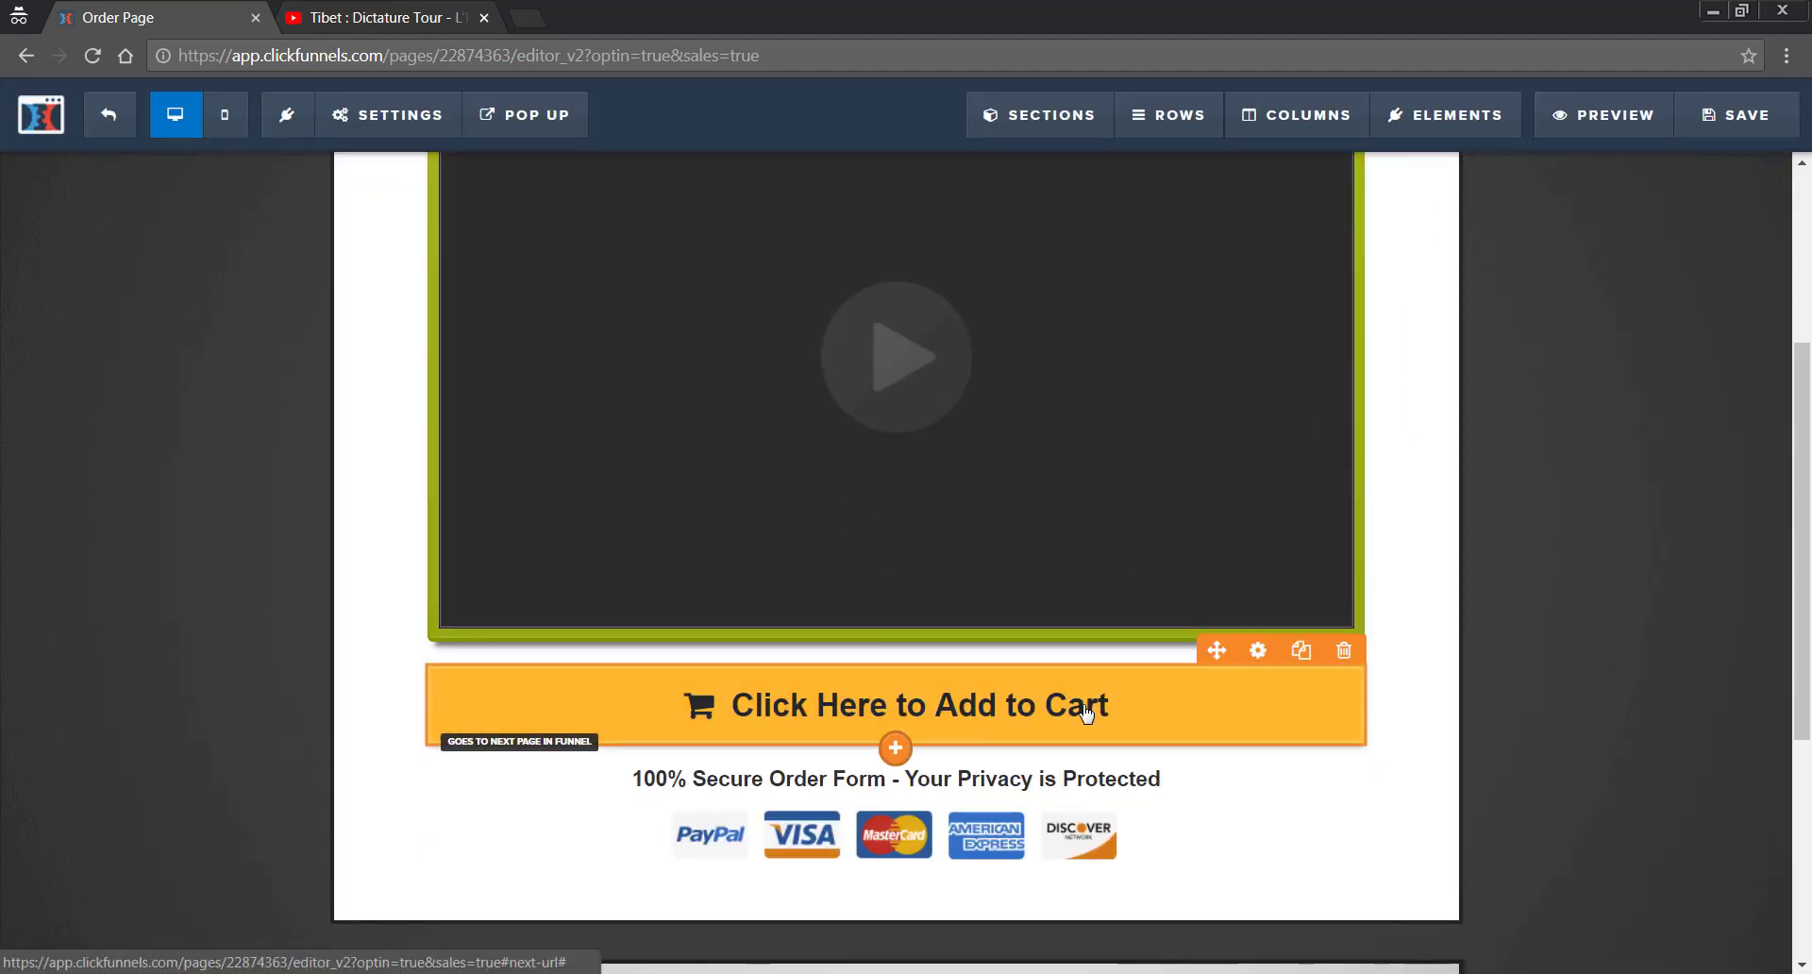
{"action": "left_click", "coordinate": [1064, 717]}
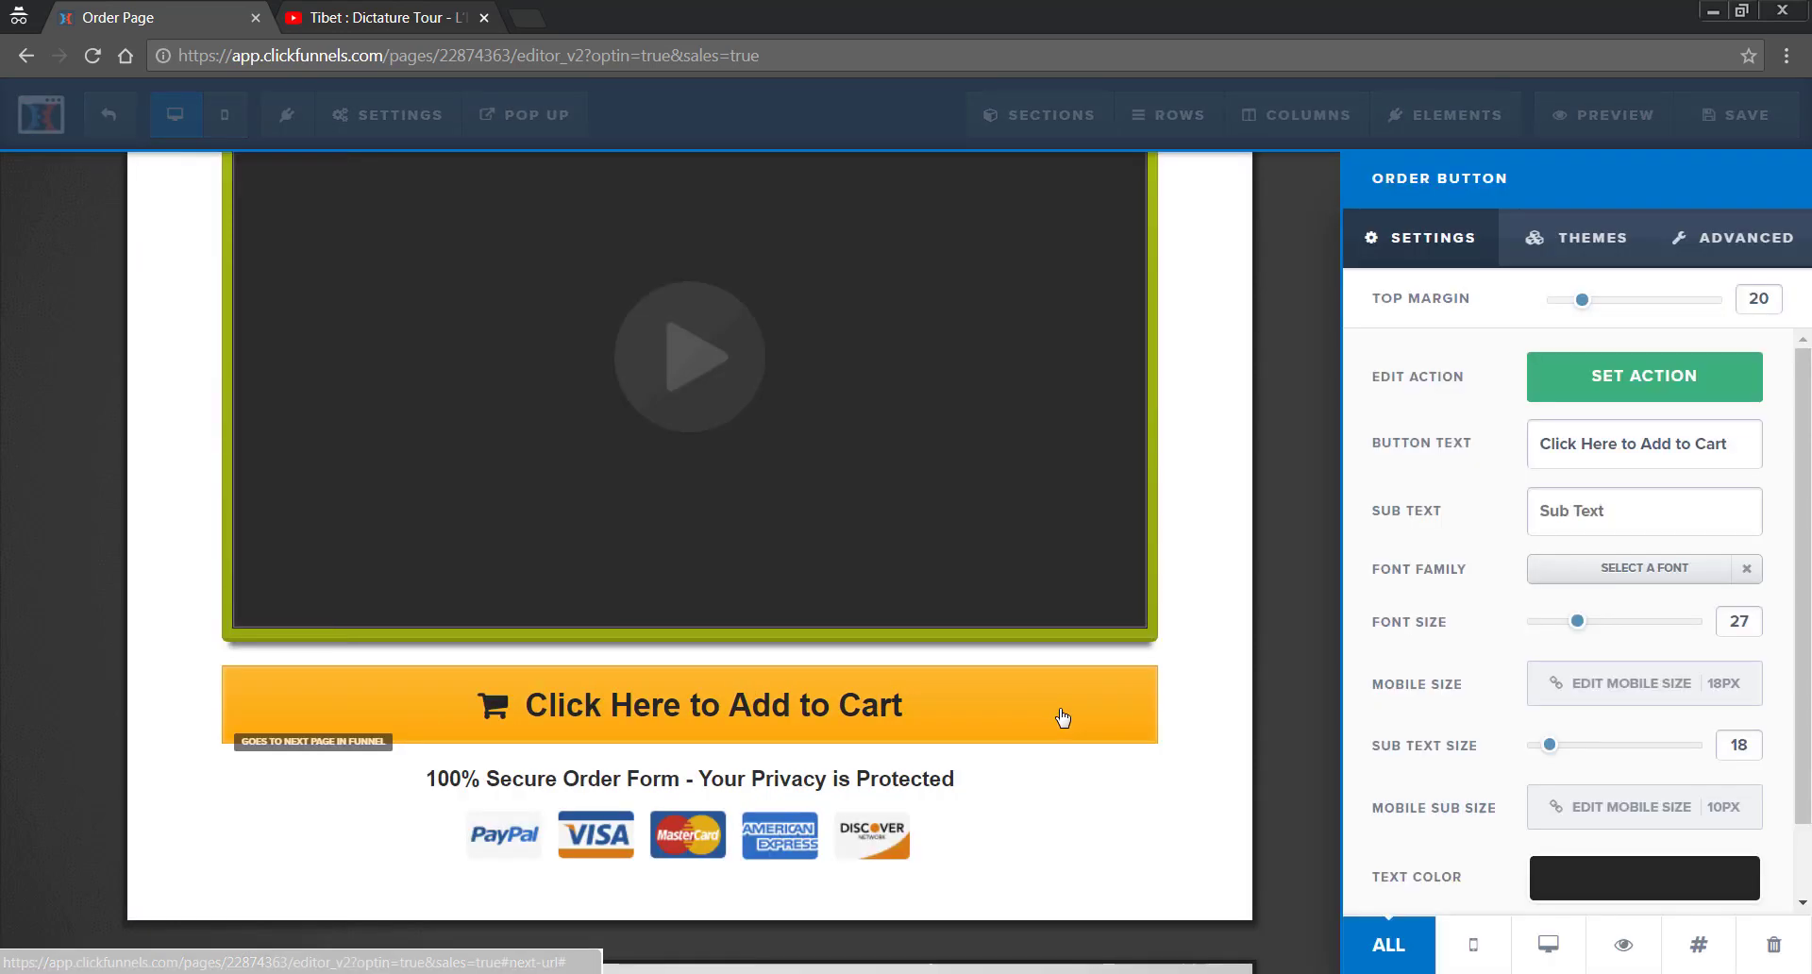
{"action": "left_click_drag", "start_coordinate": [1726, 436], "coordinate": [1527, 435]}
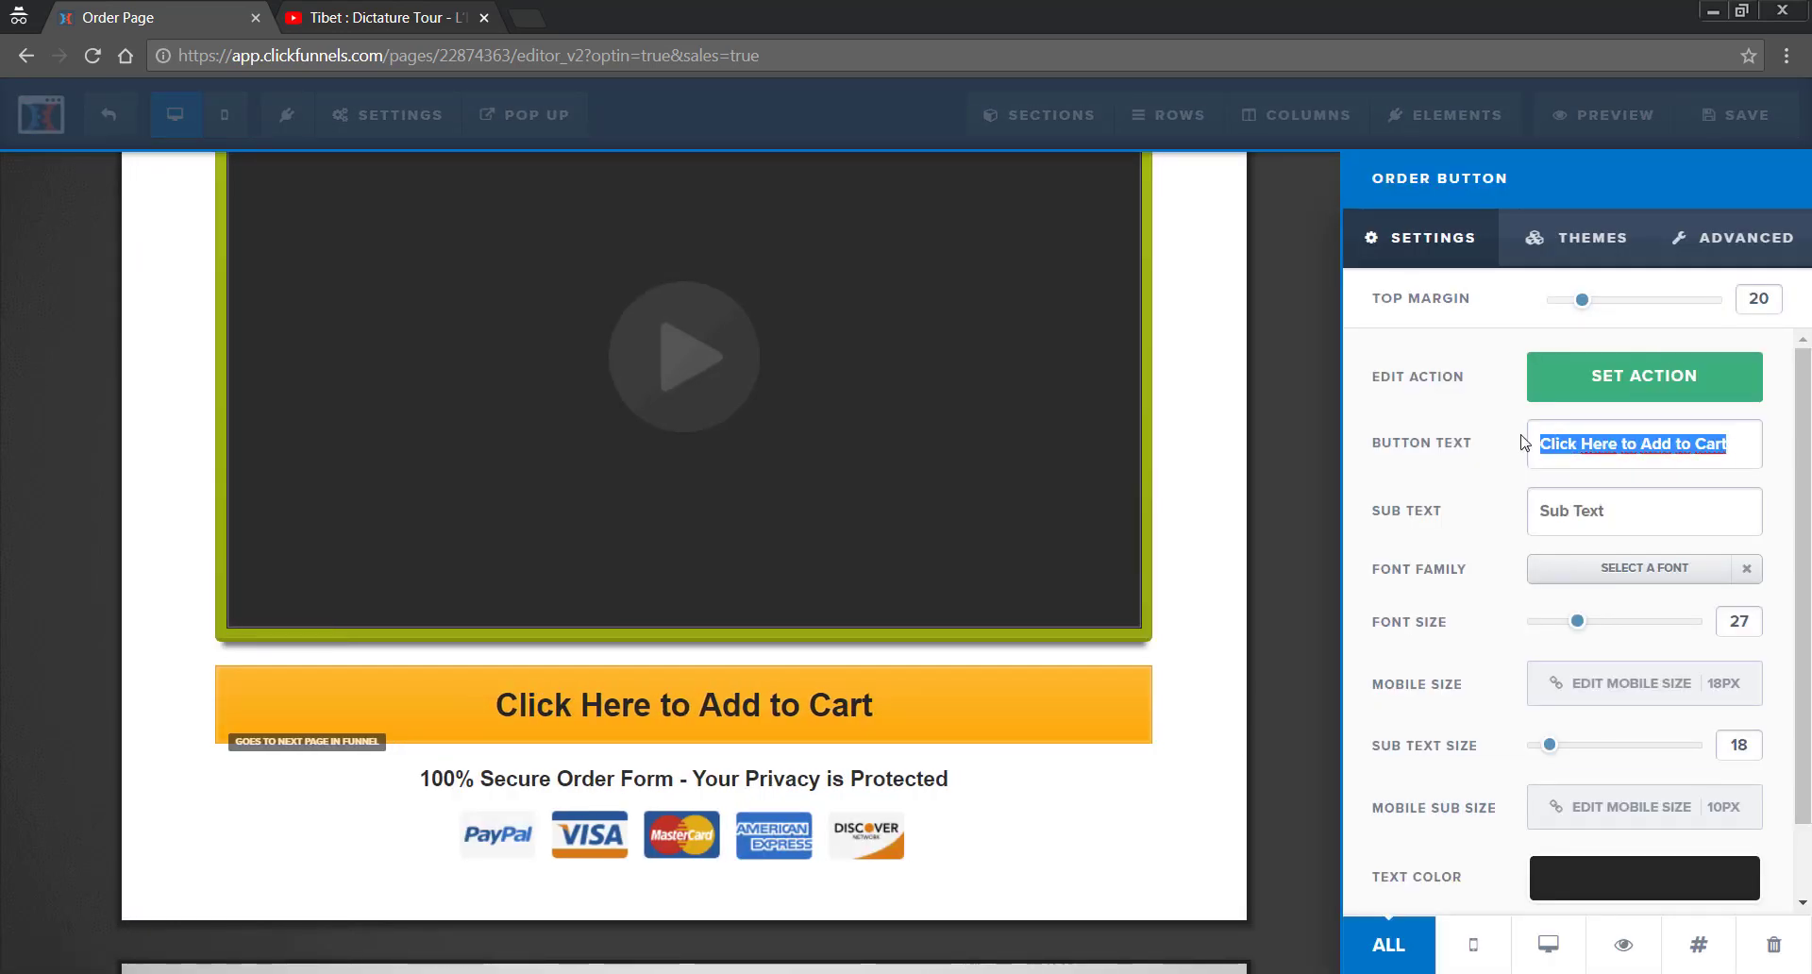
{"action": "type", "text": "Rejoin"}
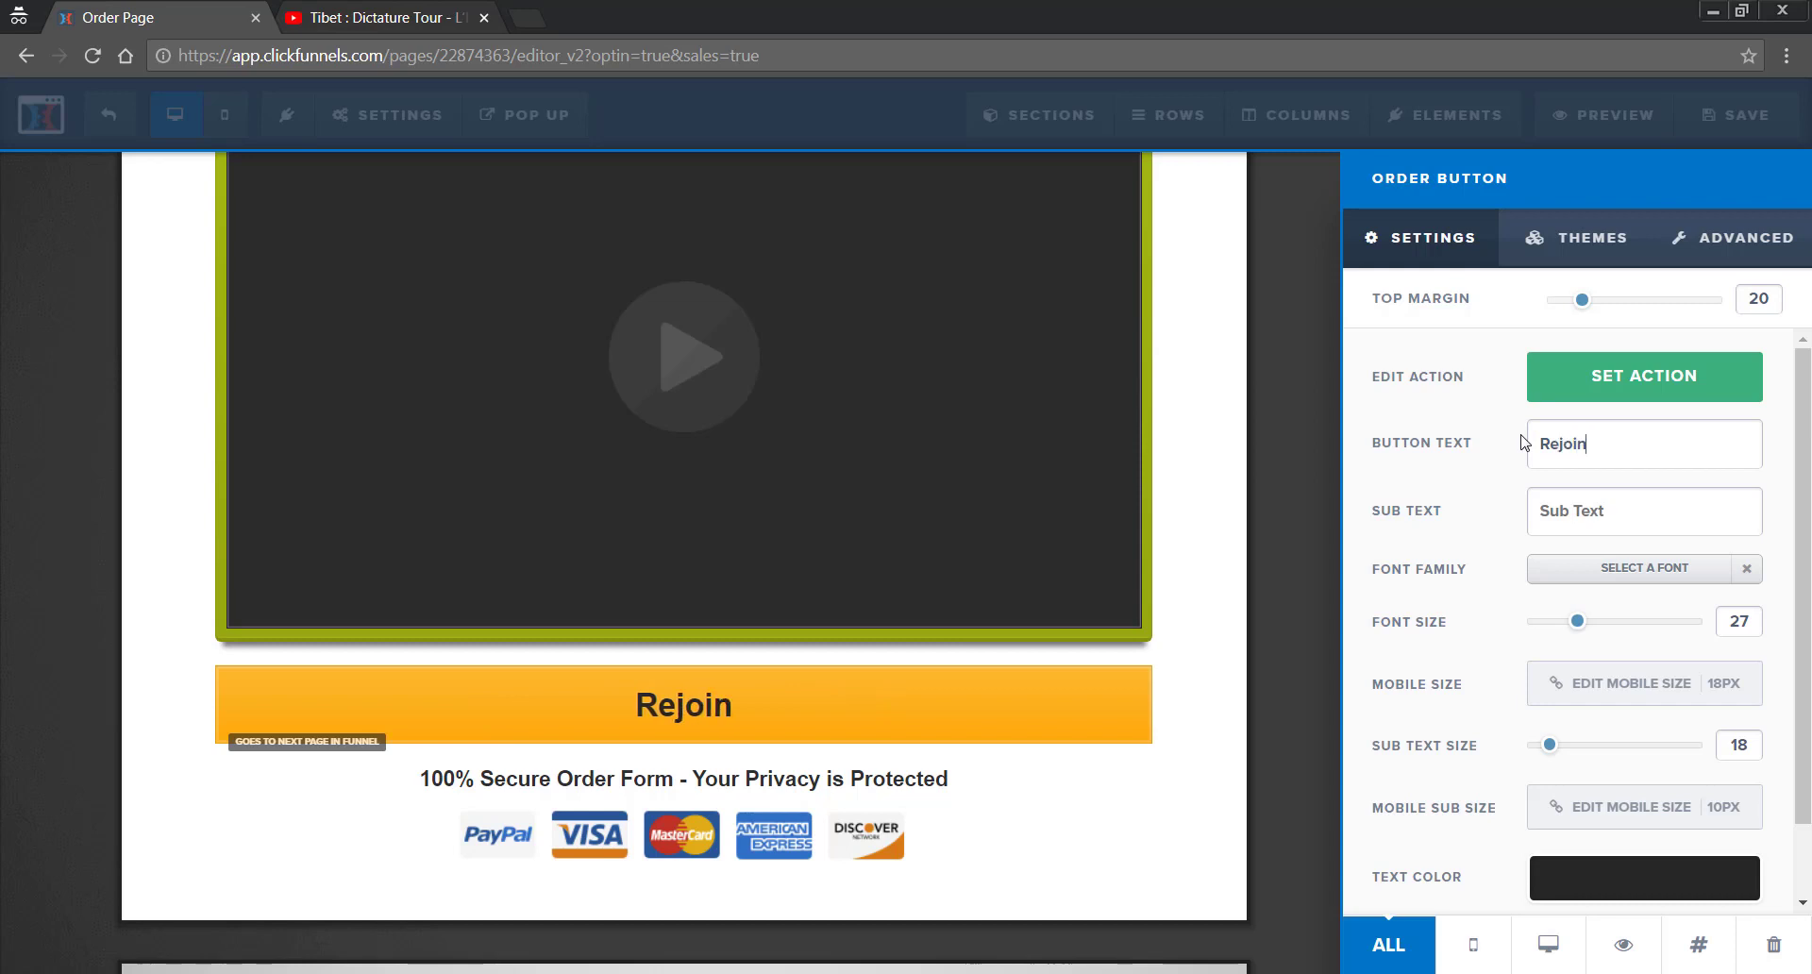
{"action": "type", "text": "dre le prof"}
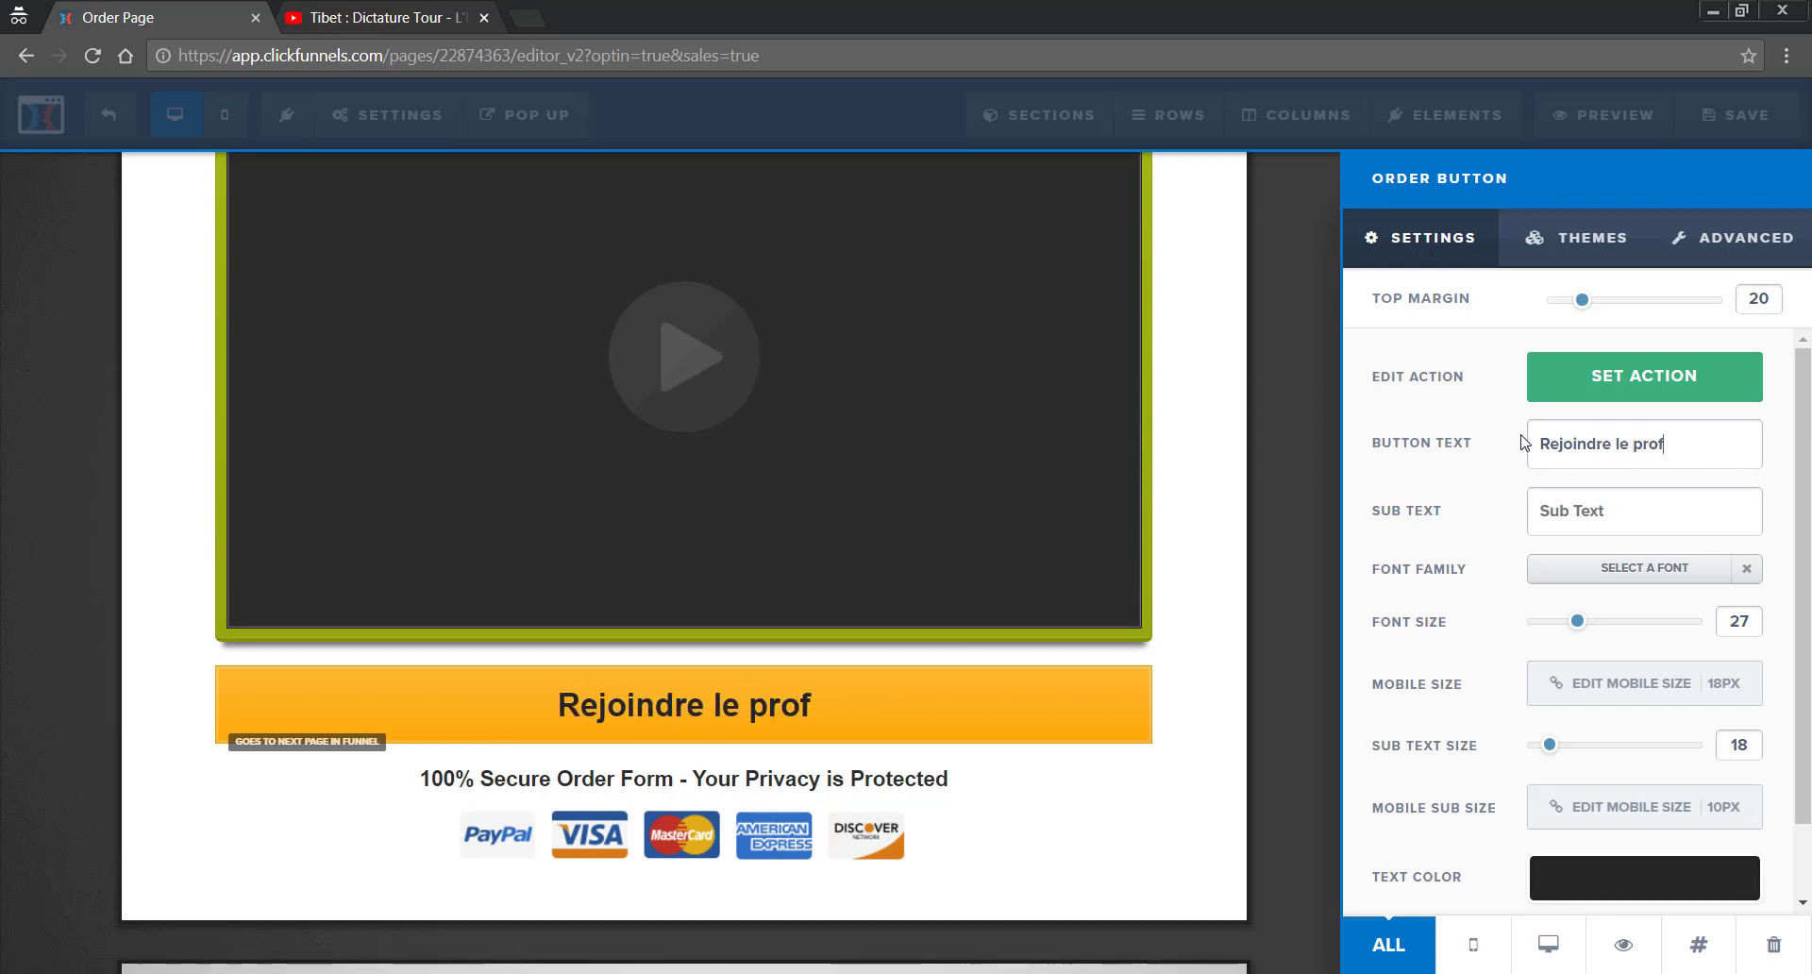
{"action": "key", "text": "BackSpace"}
{"action": "type", "text": "gramme"}
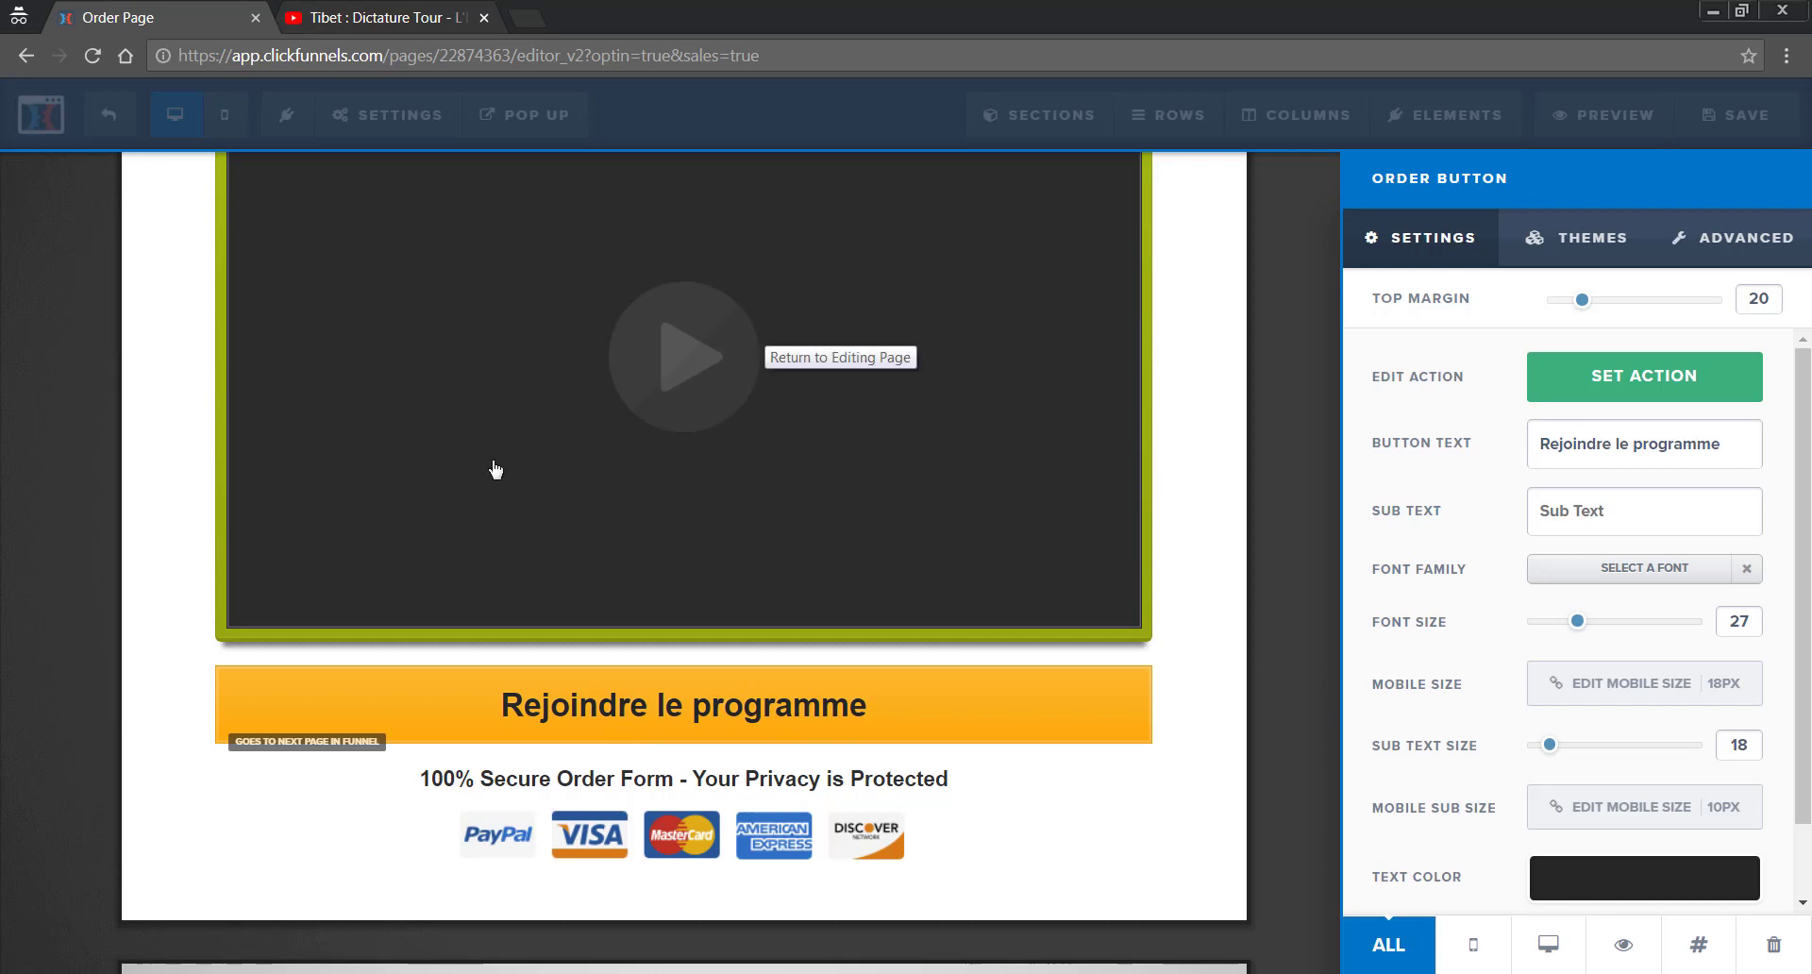
{"action": "left_click", "coordinate": [1296, 627]}
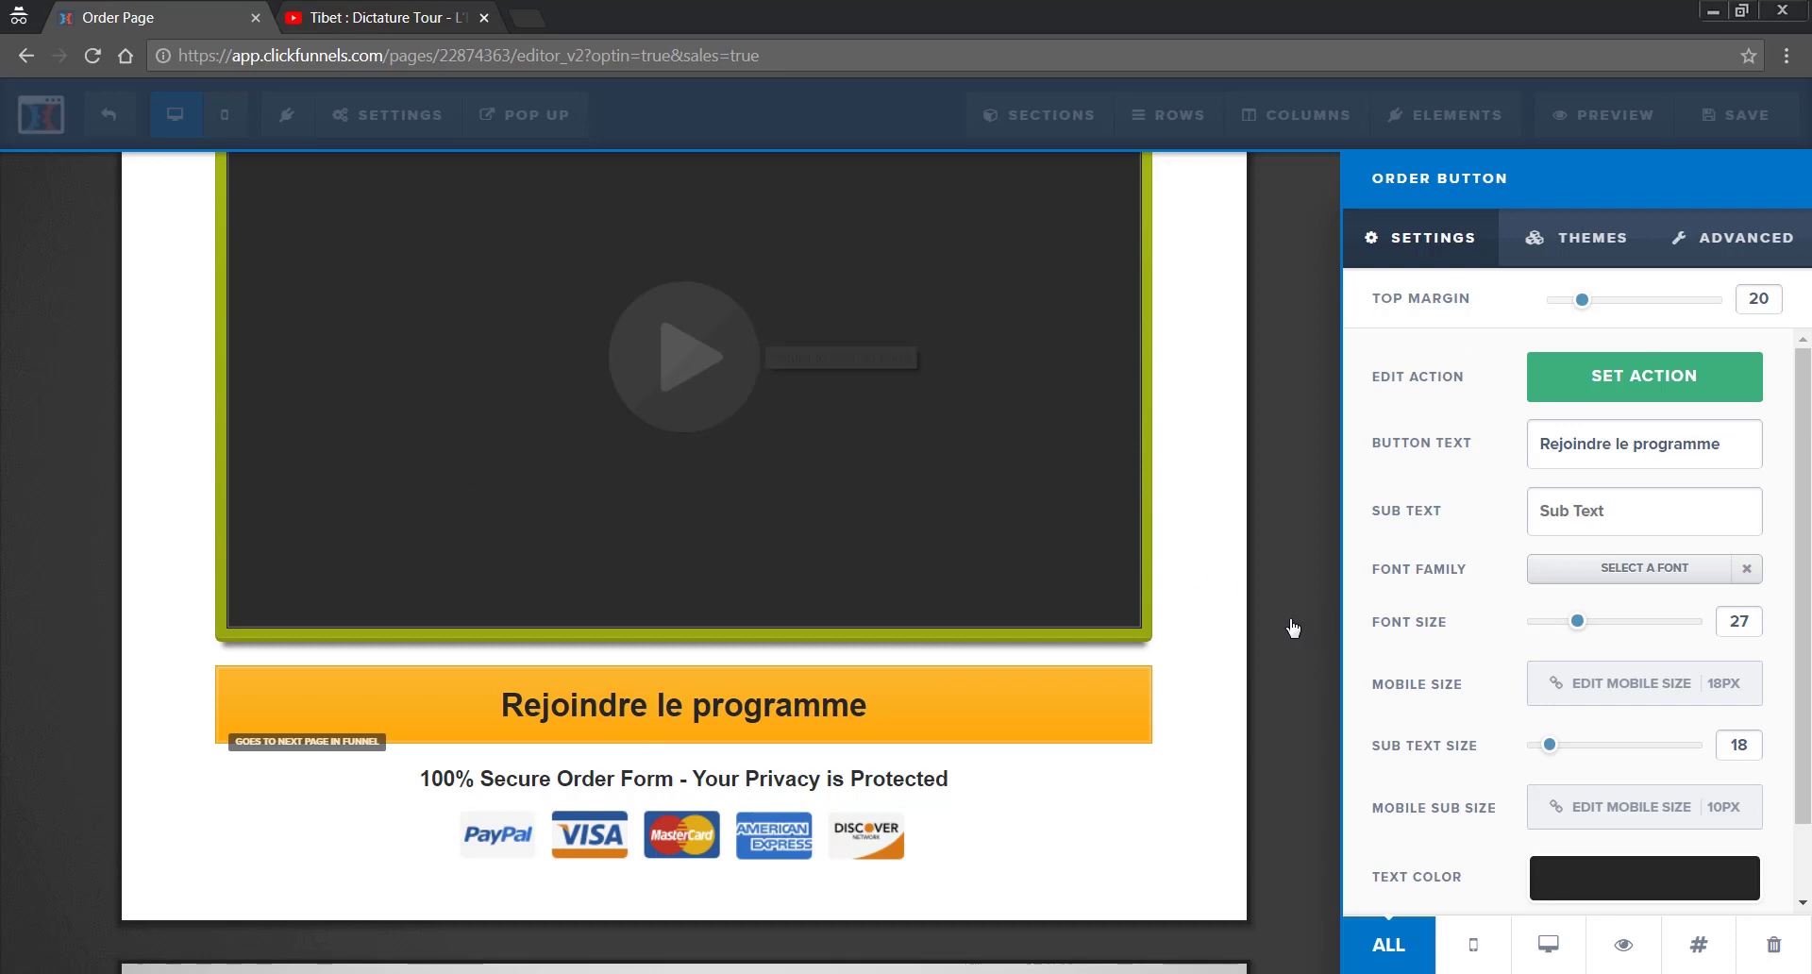
- Apply the Blue 3D Button theme to the order button and set its font size to 42
{"action": "left_click", "coordinate": [925, 717]}
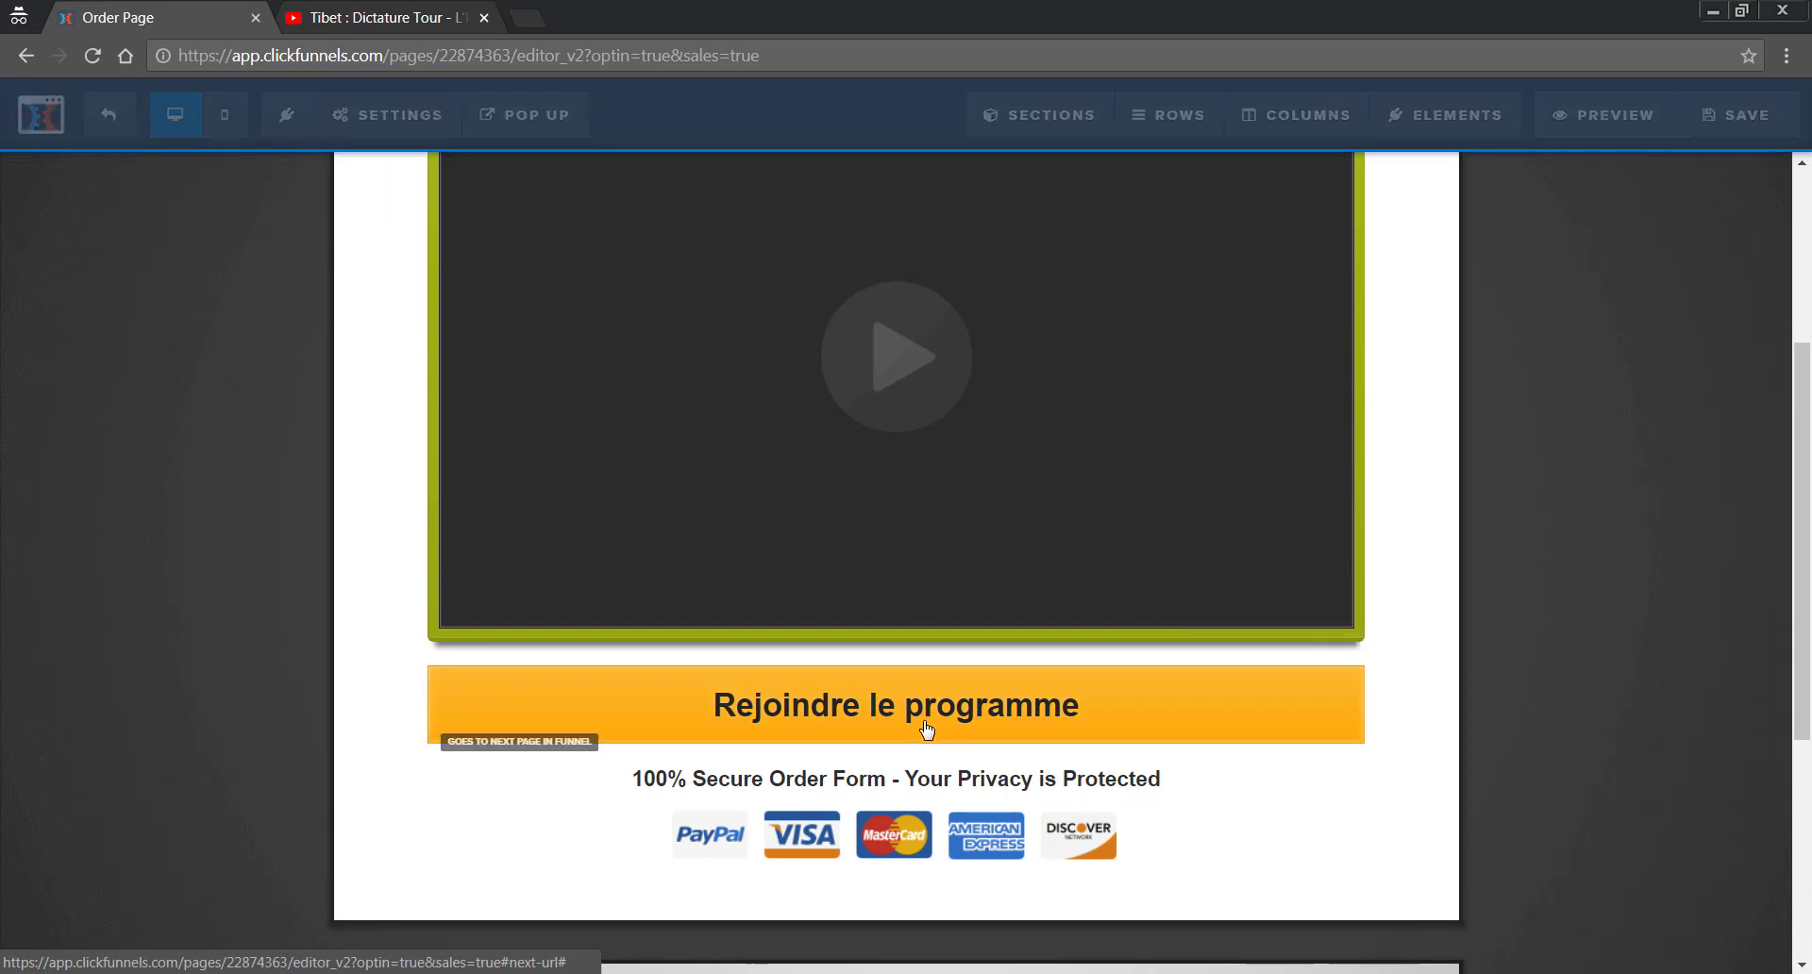
{"action": "left_click", "coordinate": [1637, 248]}
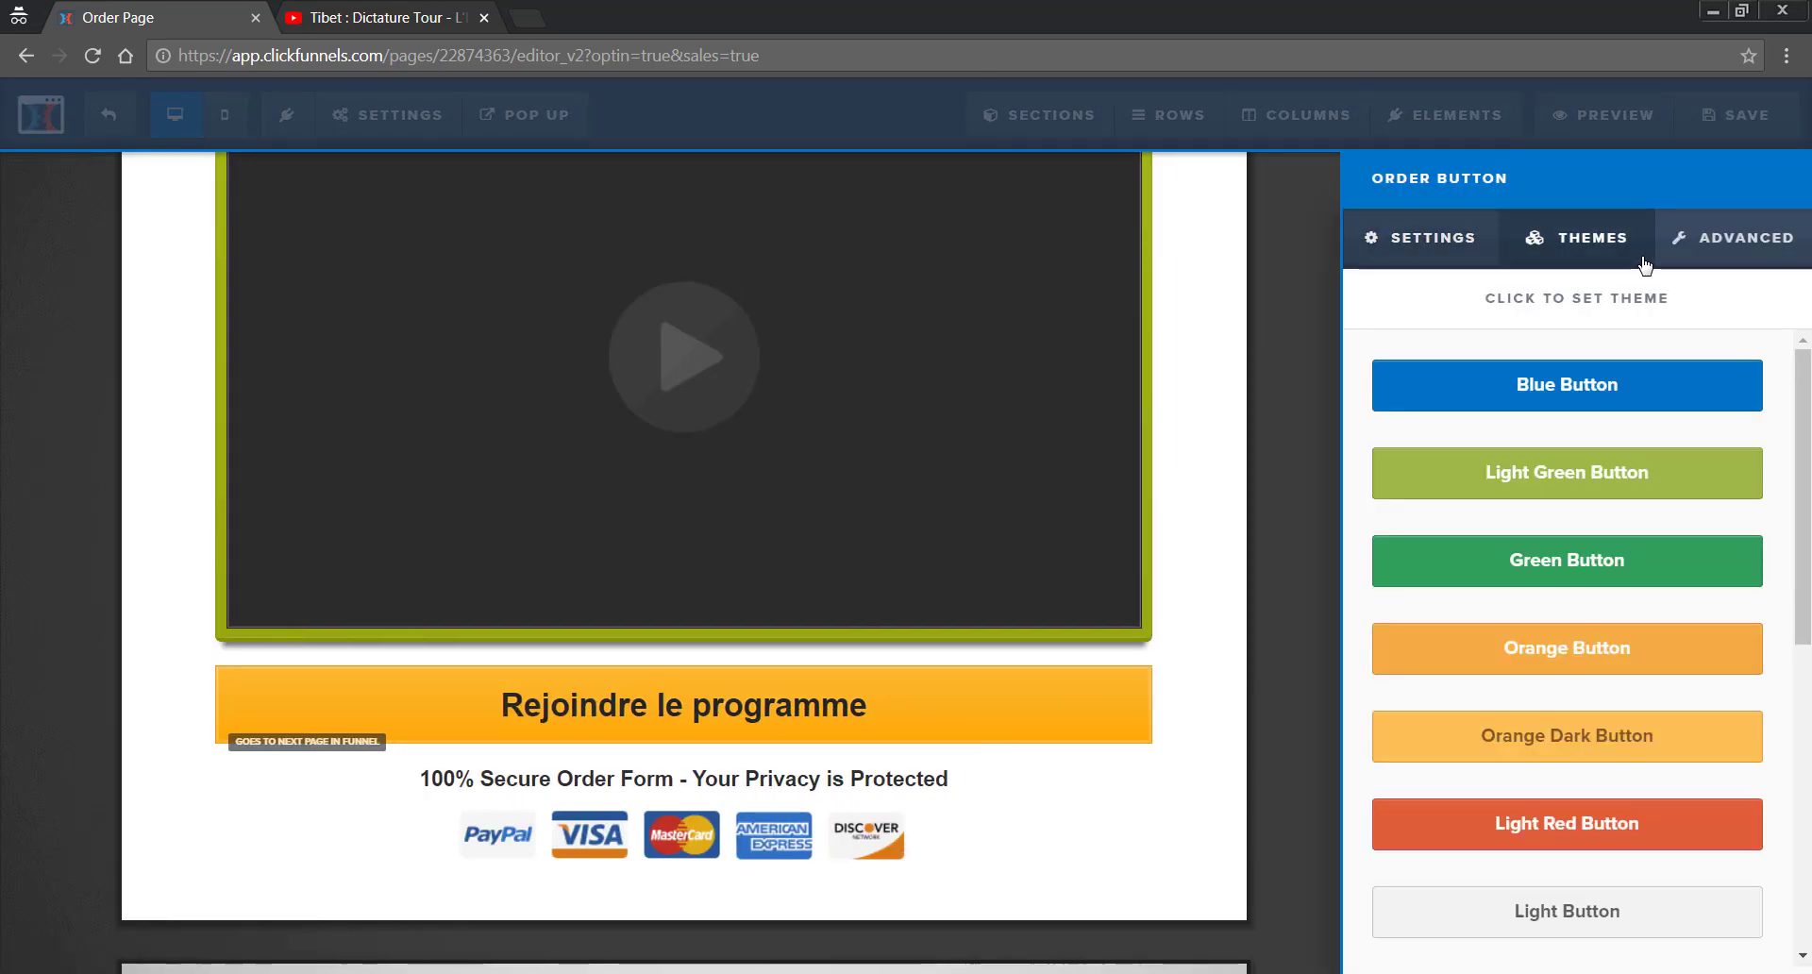
{"action": "scroll", "coordinate": [1576, 529], "scroll_direction": "down", "scroll_amount": 5}
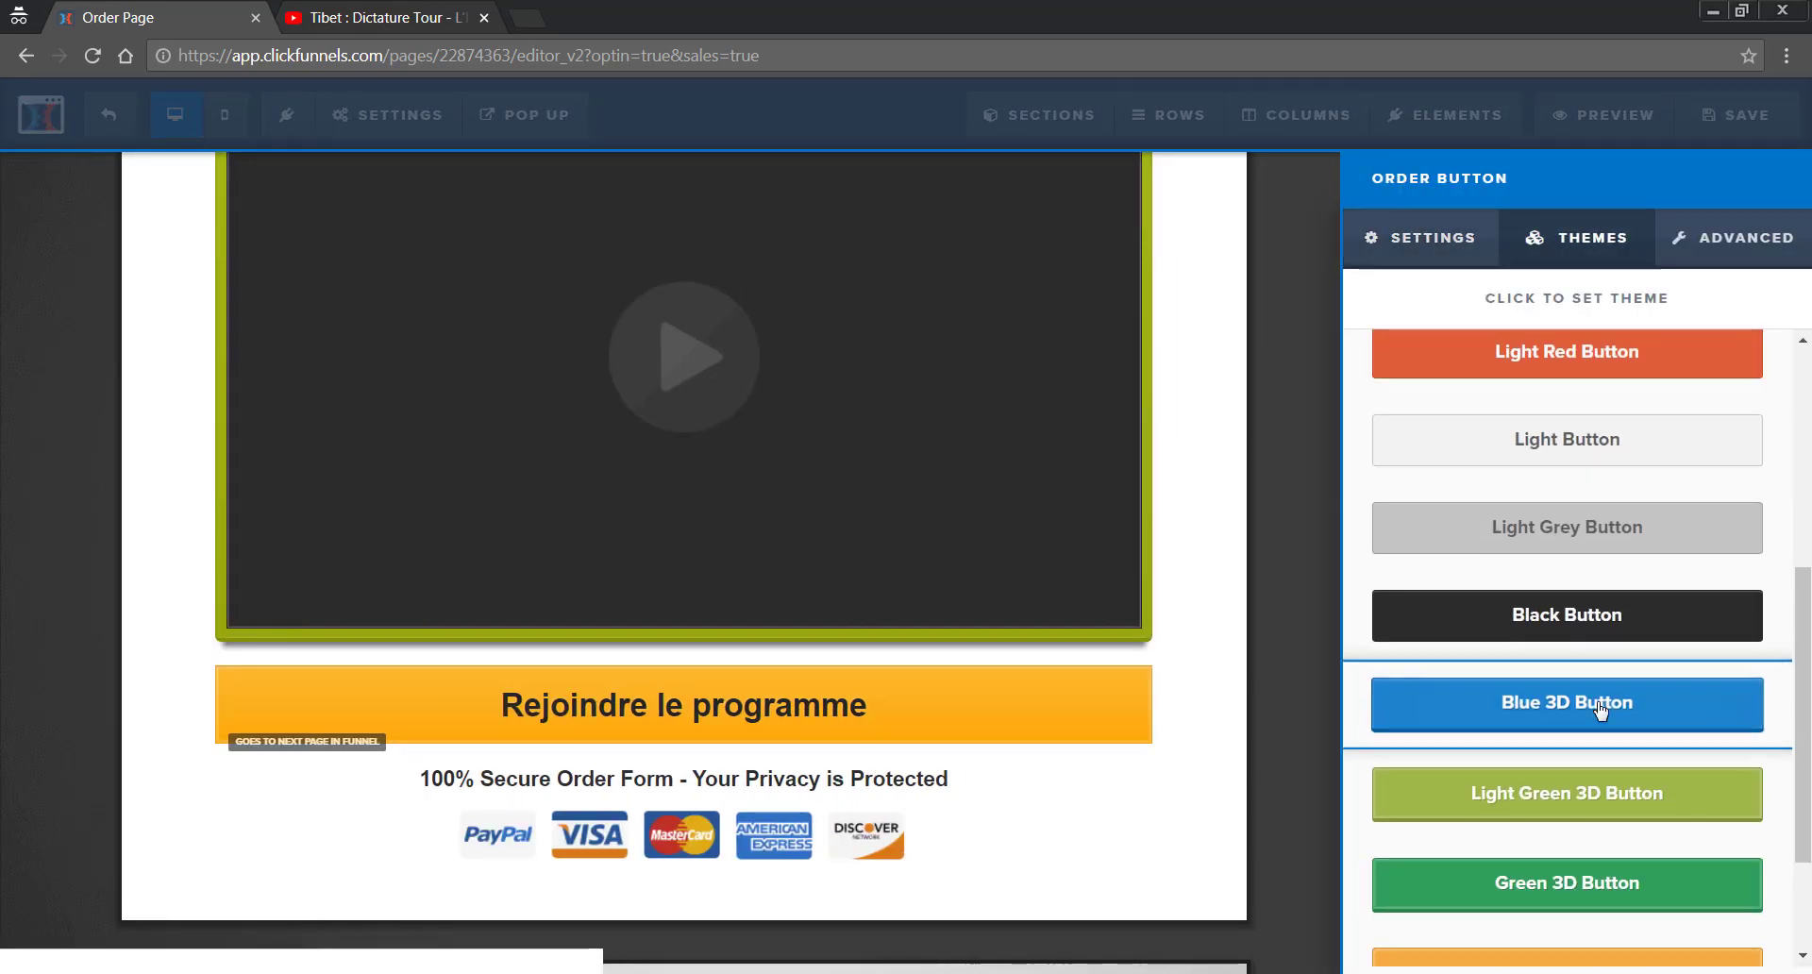
{"action": "left_click", "coordinate": [1592, 735]}
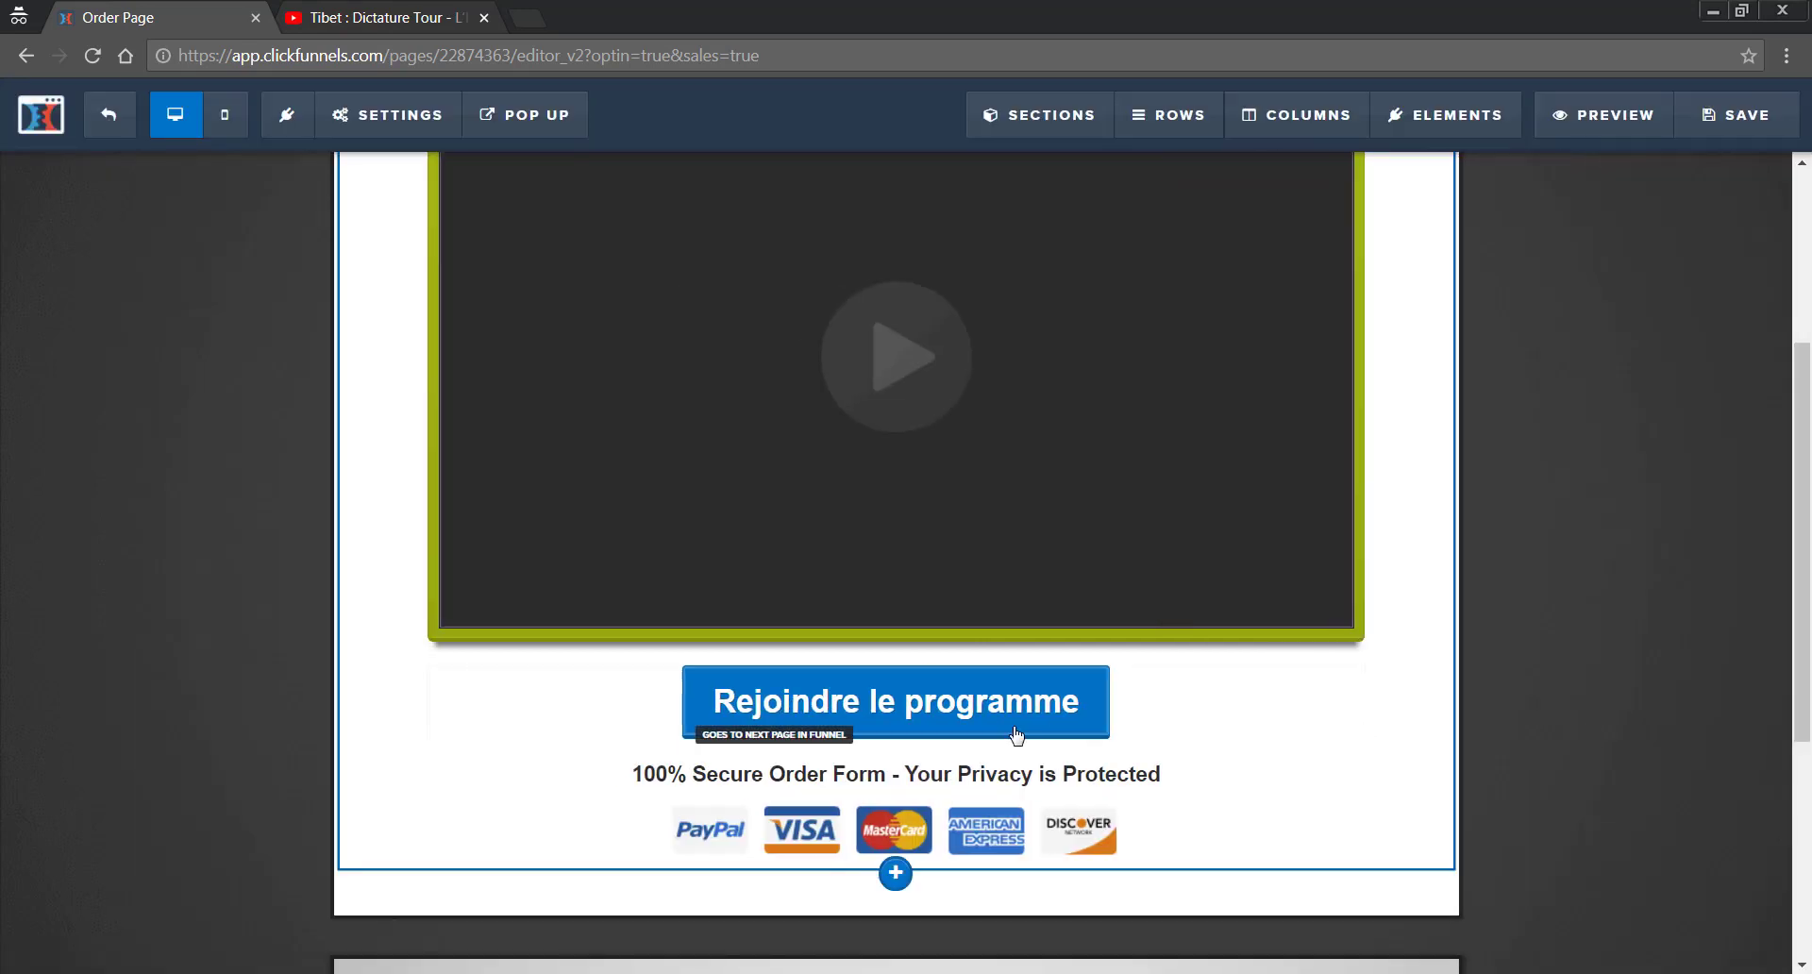
{"action": "left_click", "coordinate": [987, 734]}
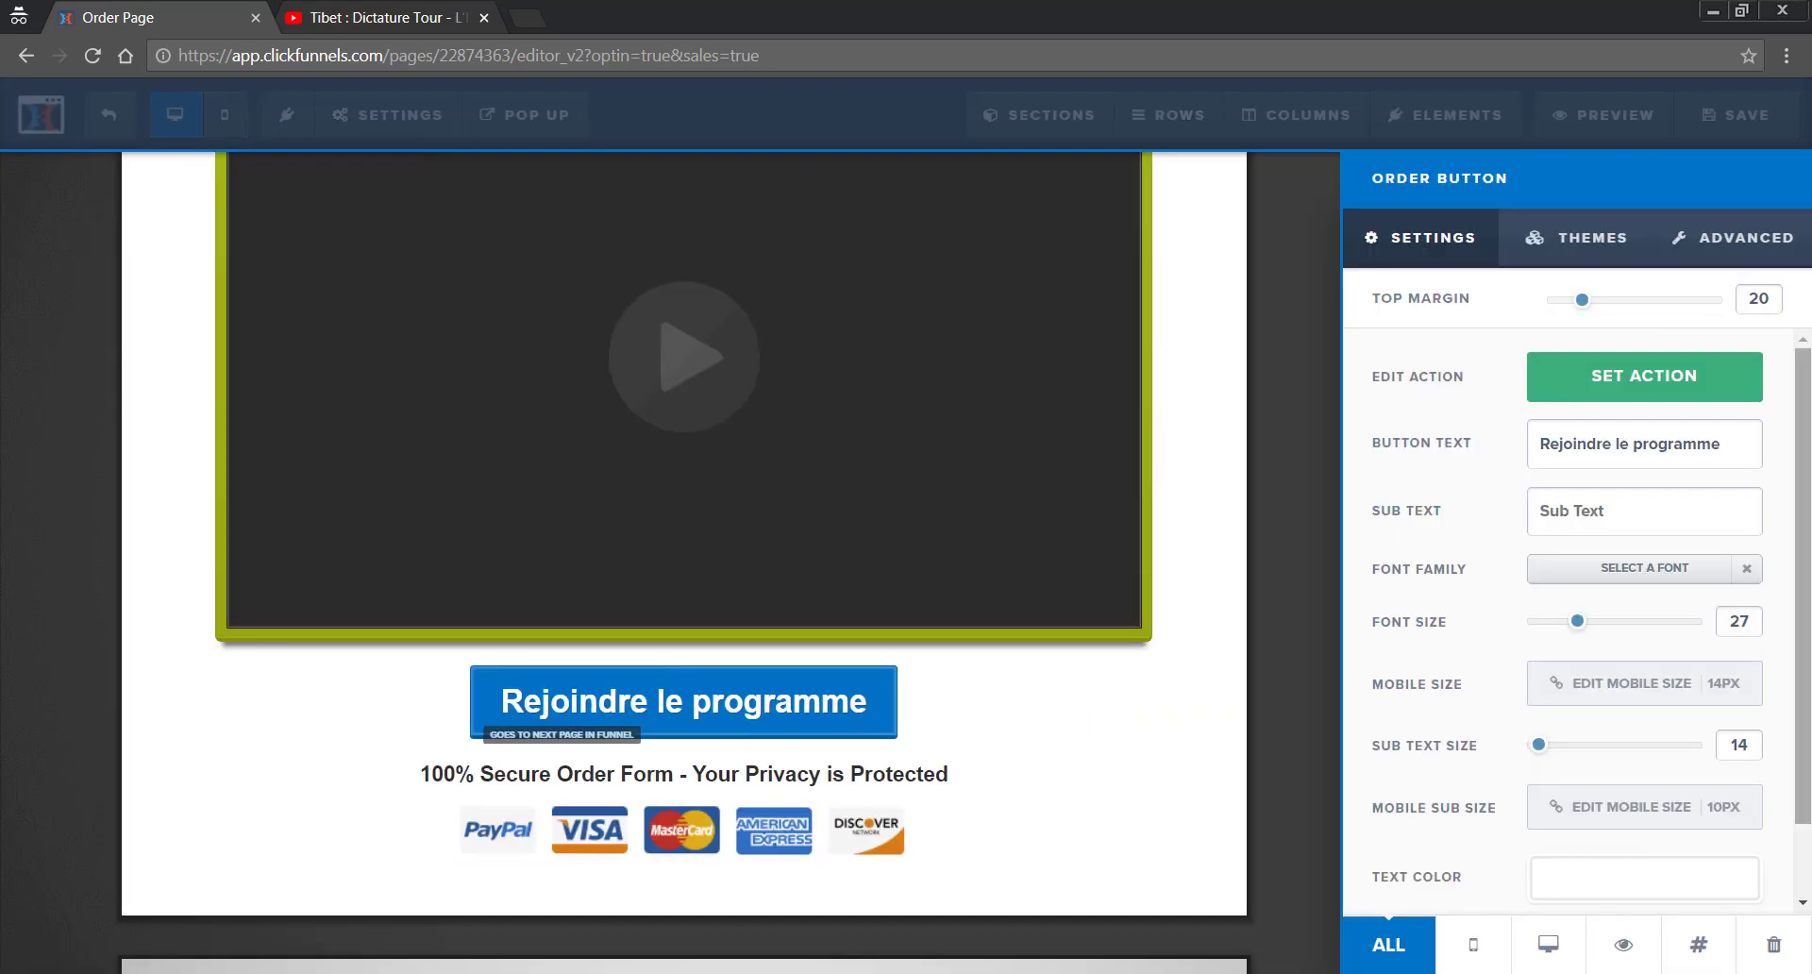
{"action": "mouse_move", "coordinate": [1586, 625]}
{"action": "left_mouse_down"}
{"action": "mouse_move", "coordinate": [1646, 628]}
{"action": "mouse_move", "coordinate": [1618, 628]}
{"action": "left_mouse_up"}
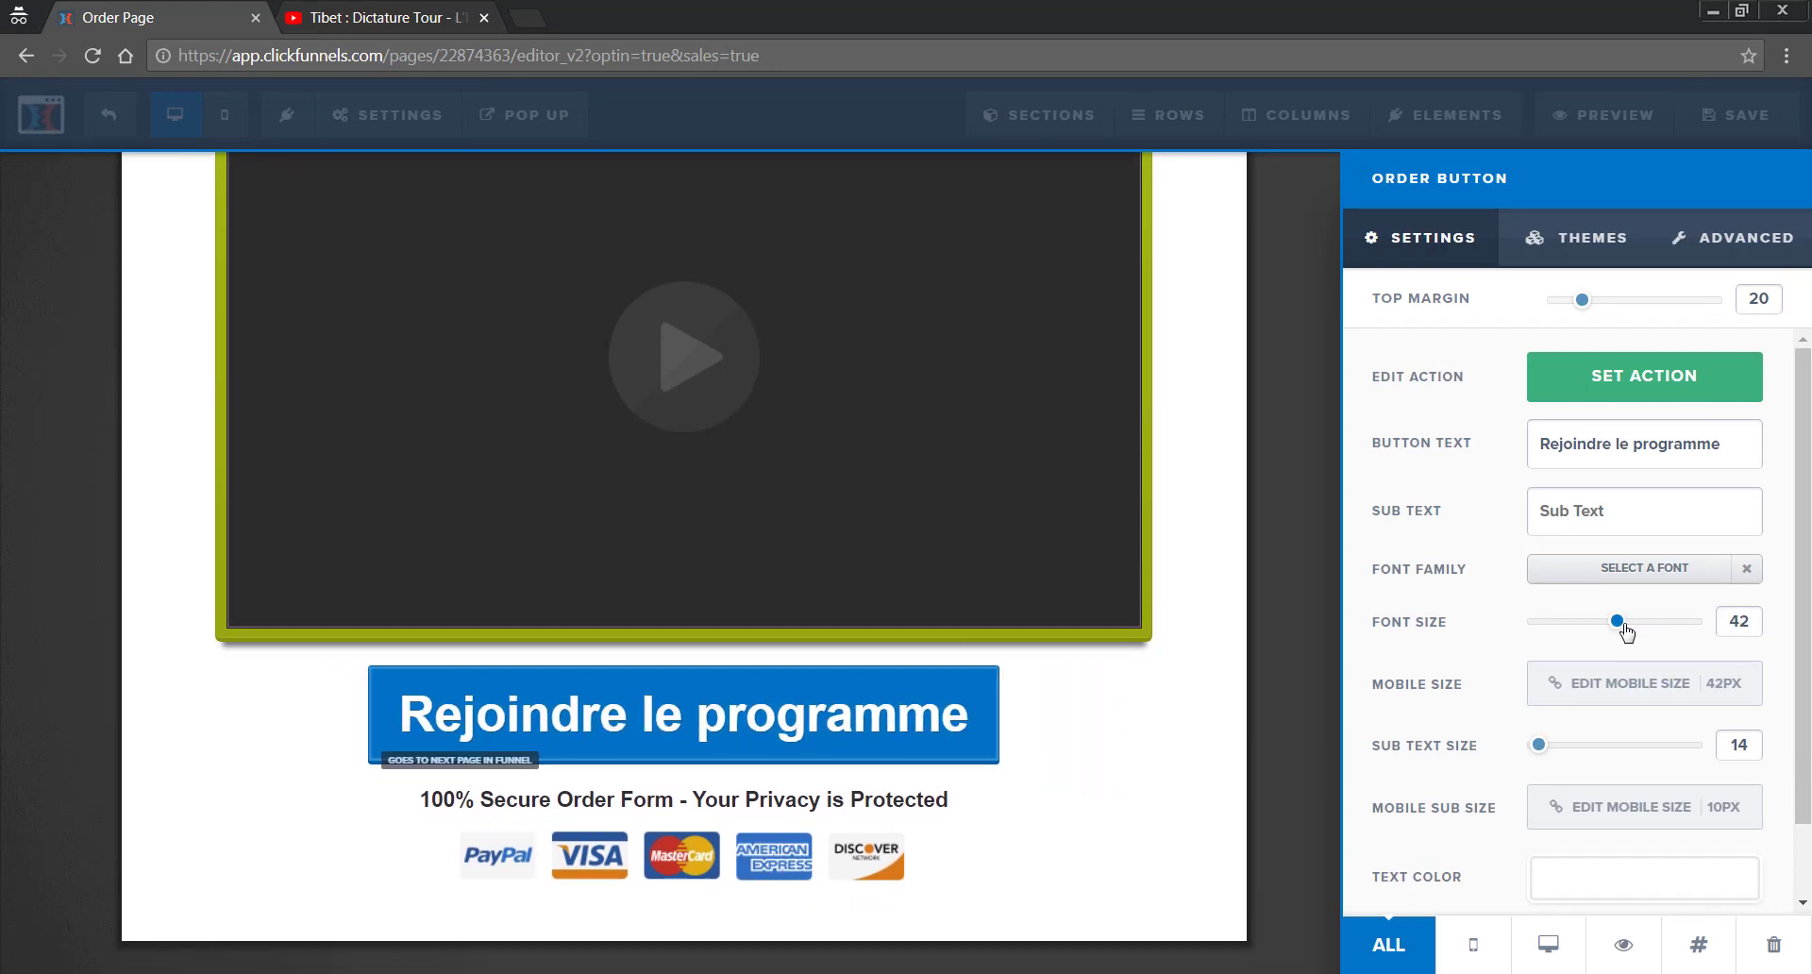
- Try the Pulse Glow (loop) and Rocking (loop) effects on the order button, and restore No Effect
{"action": "left_click", "coordinate": [1694, 253]}
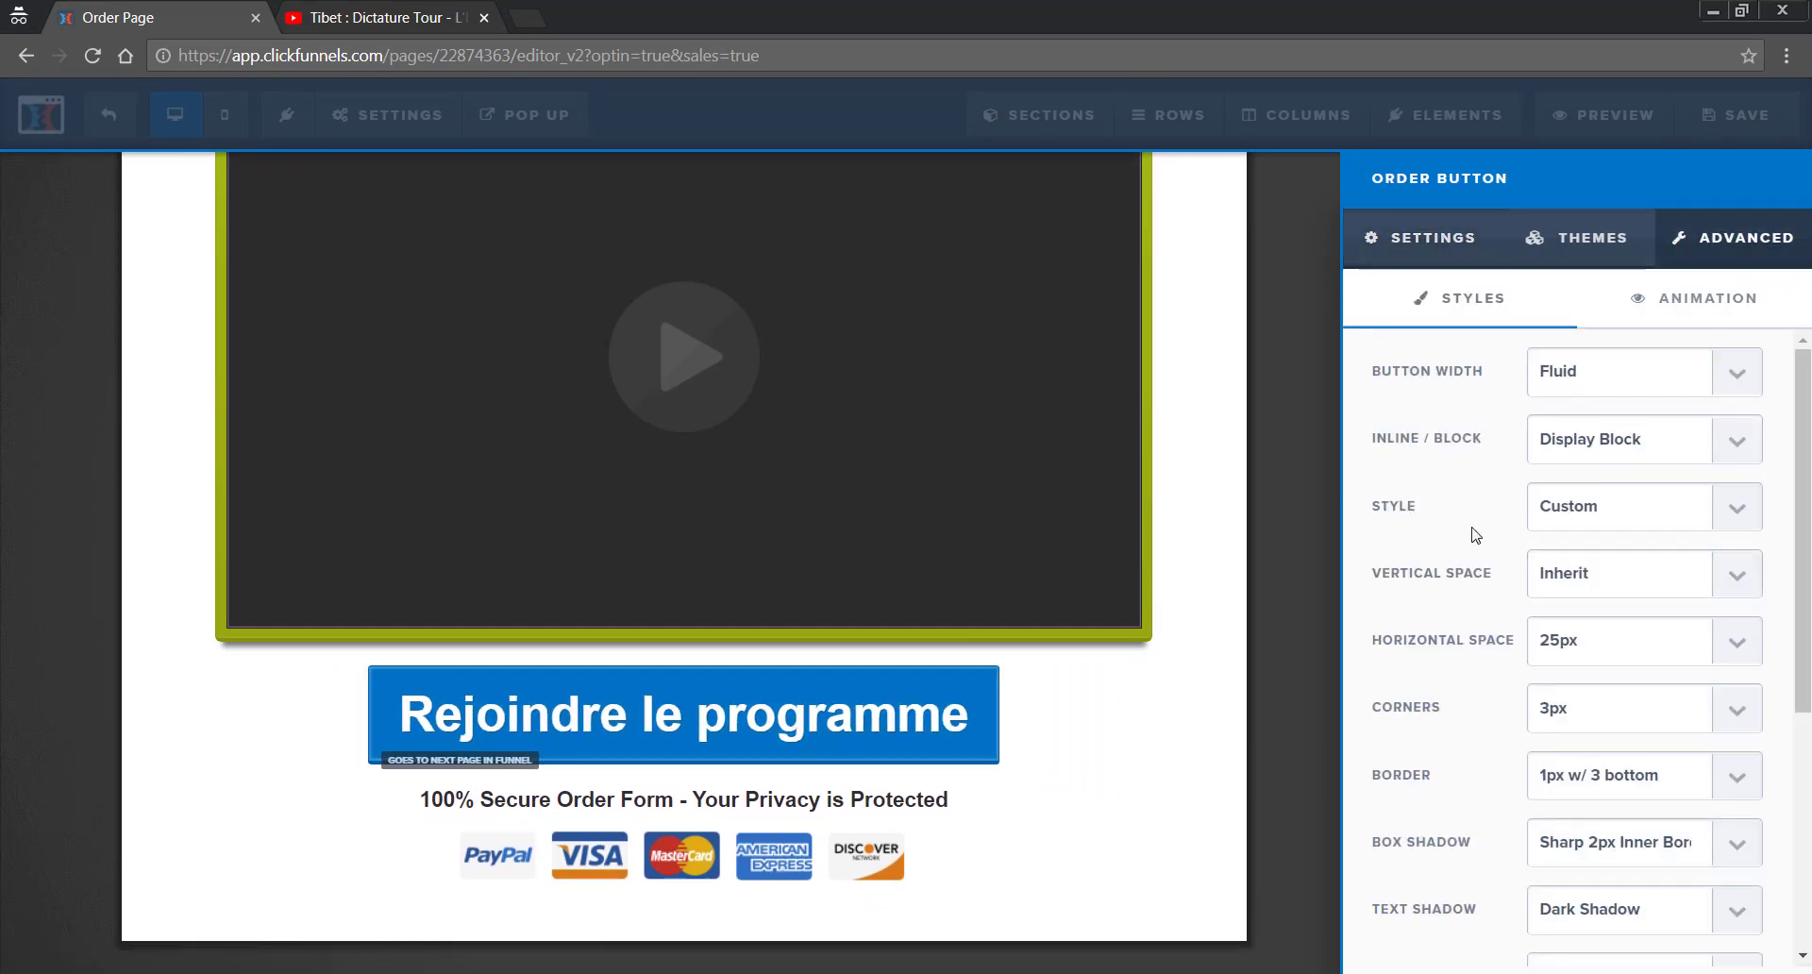
{"action": "scroll", "coordinate": [1482, 547], "scroll_direction": "down", "scroll_amount": 5}
{"action": "left_click", "coordinate": [1595, 847]}
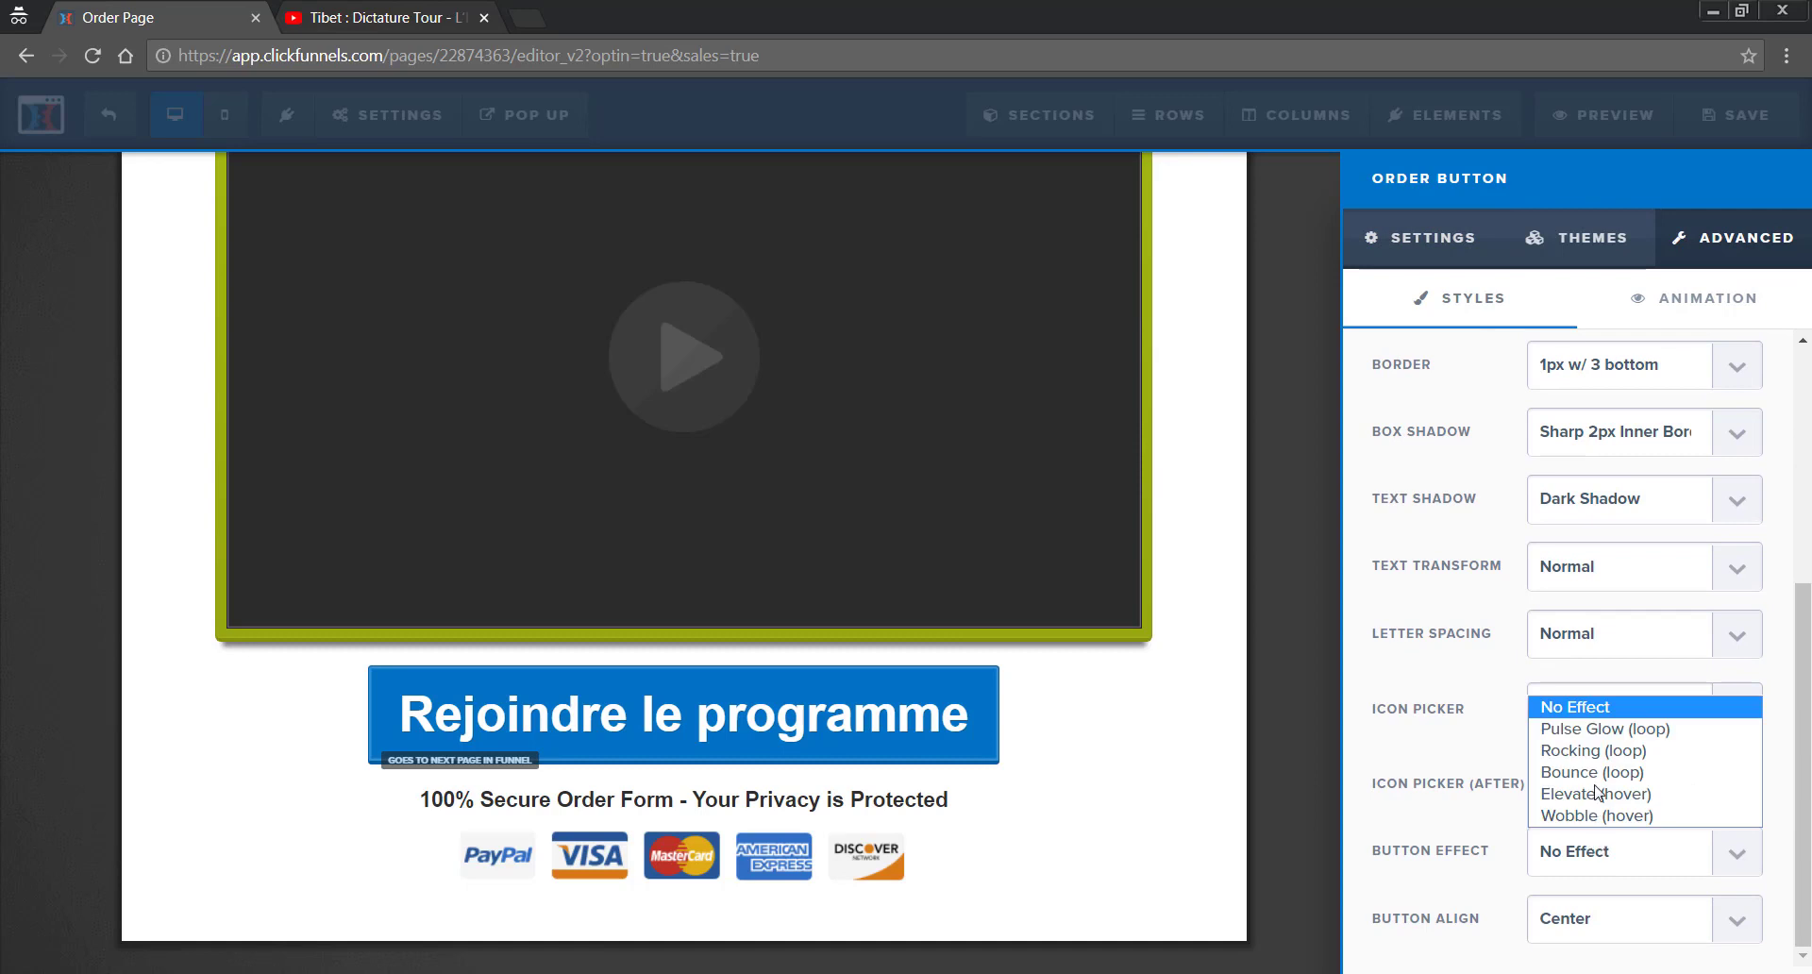
{"action": "left_click", "coordinate": [1604, 730]}
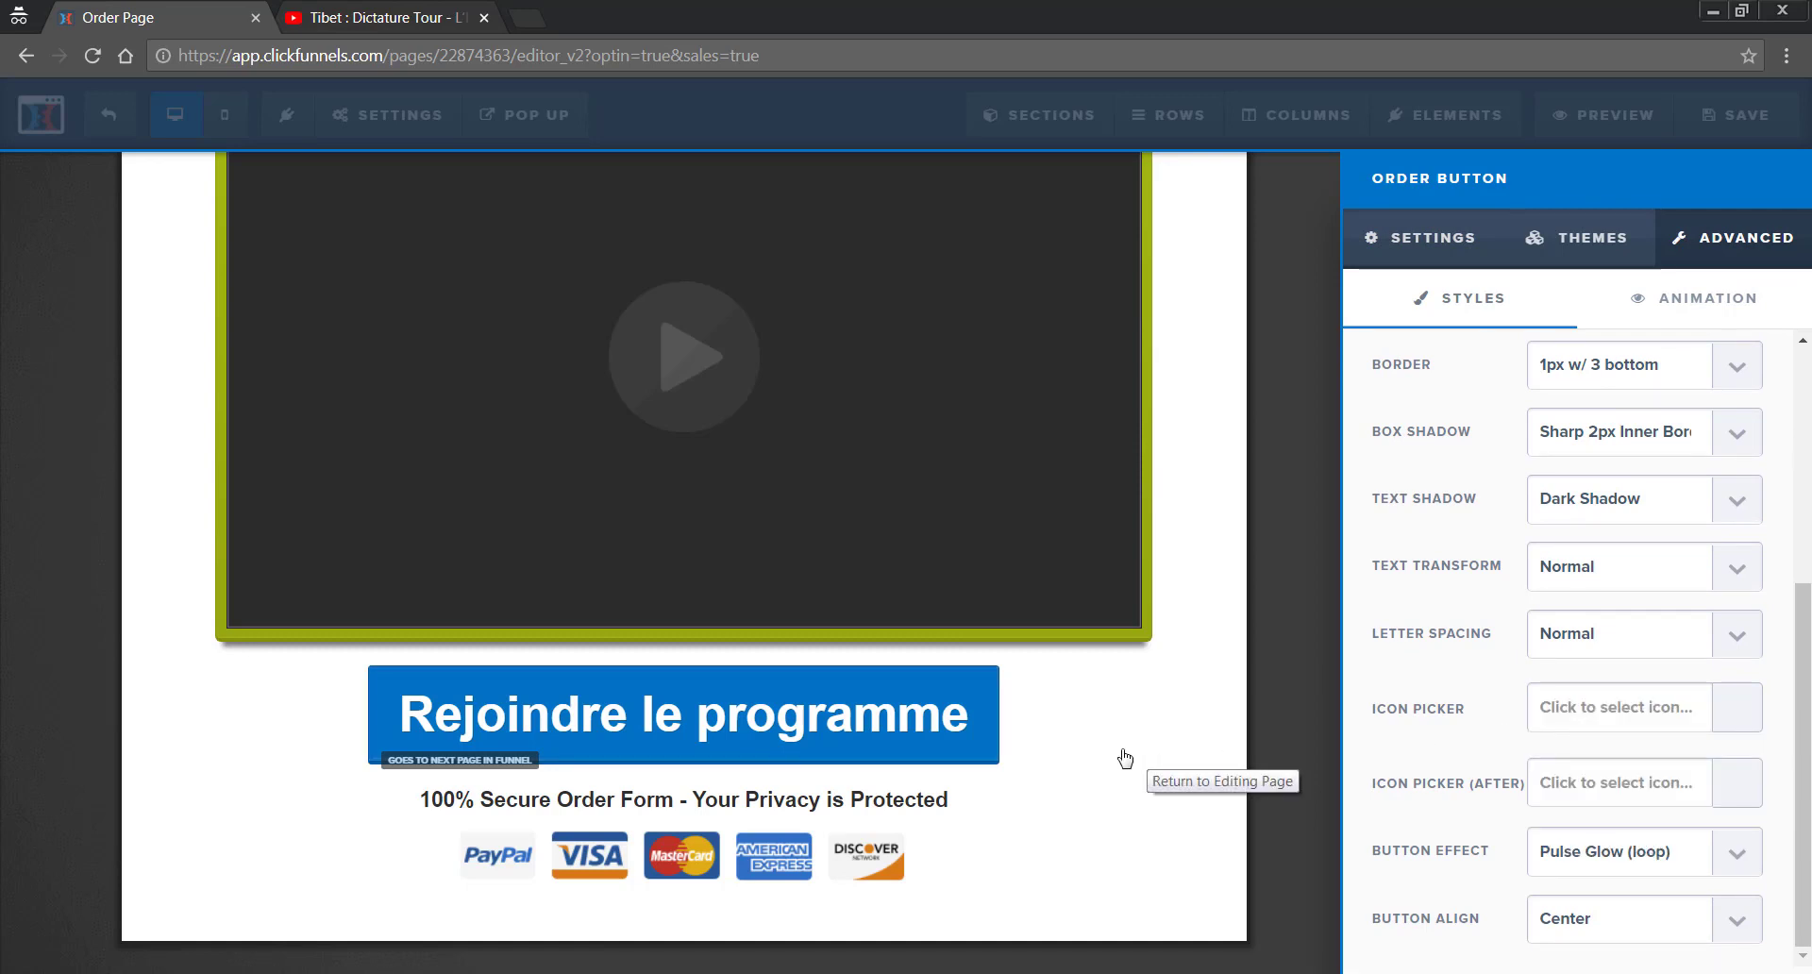
{"action": "left_click", "coordinate": [1566, 849]}
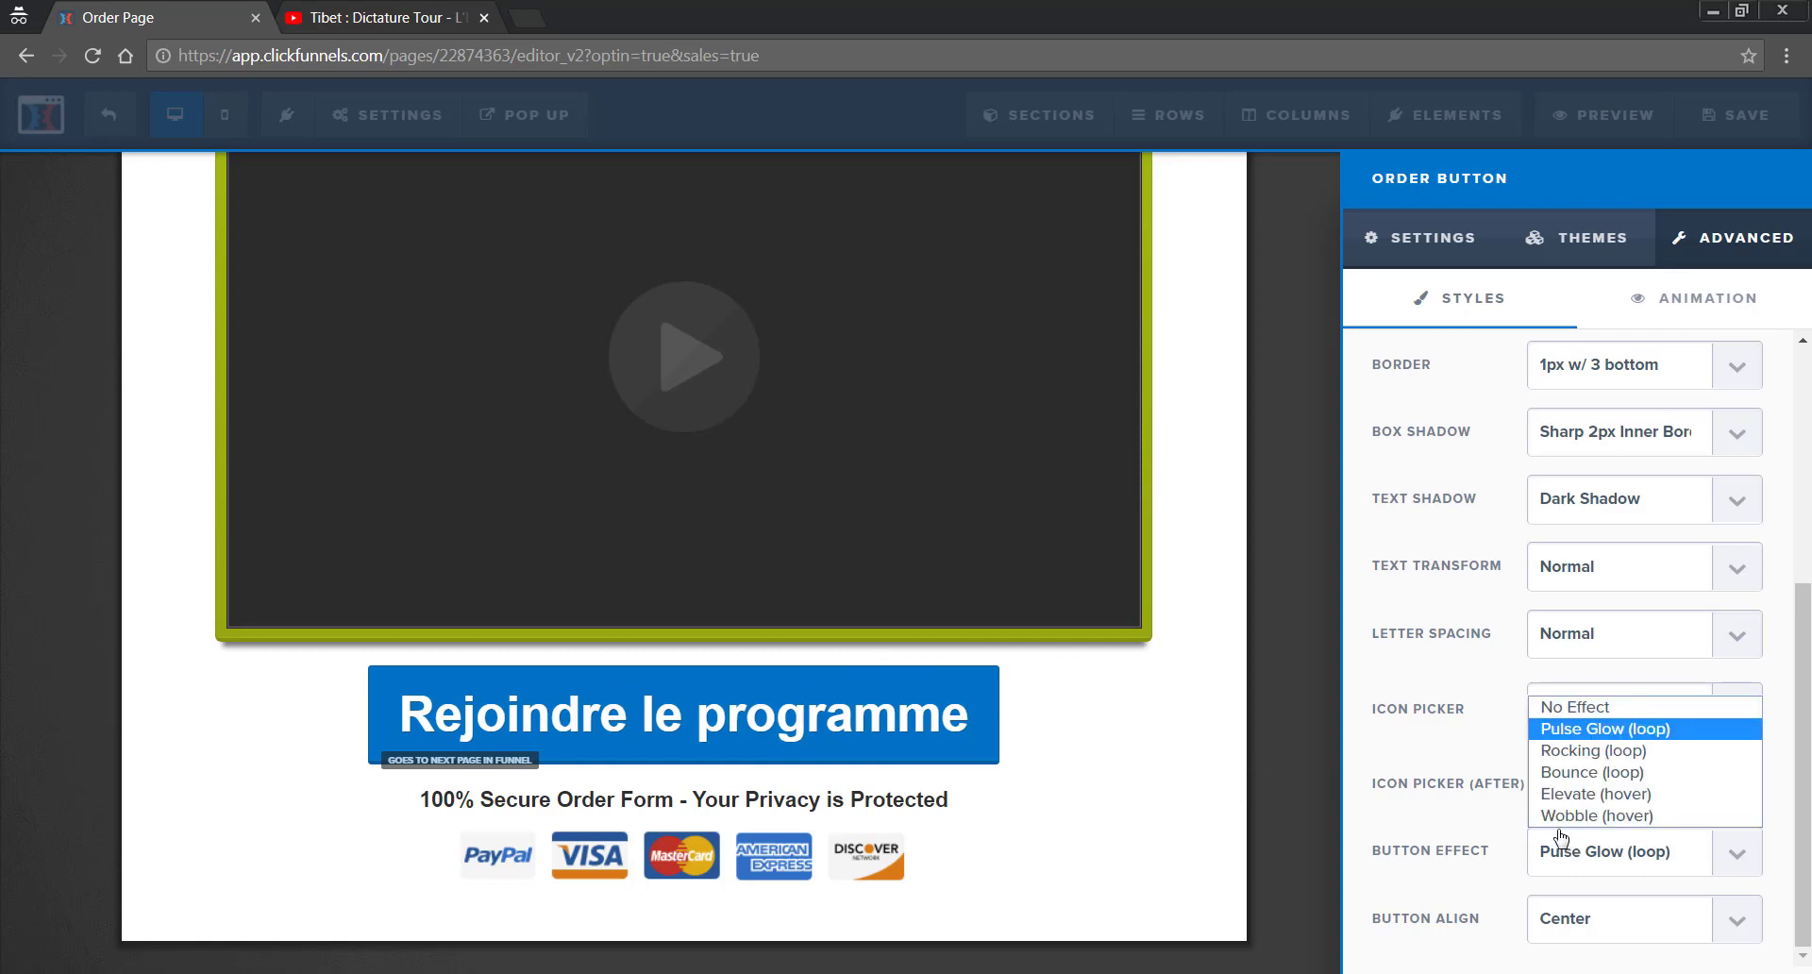
{"action": "left_click", "coordinate": [1593, 750]}
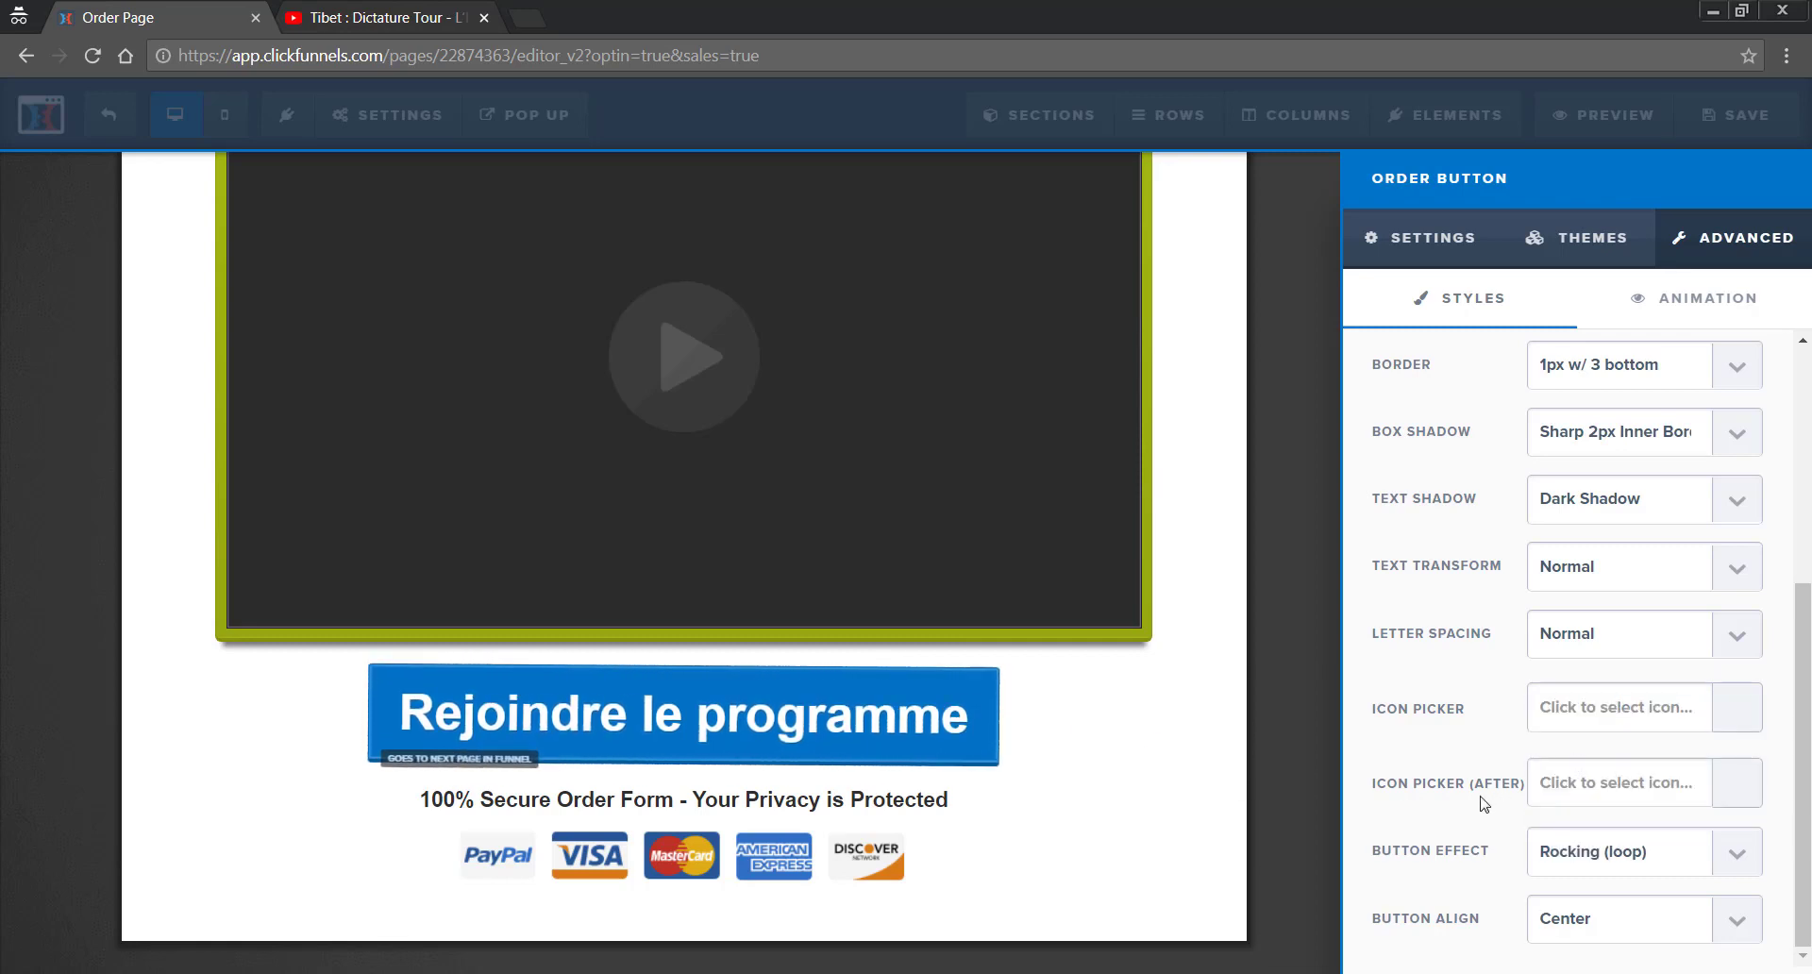
{"action": "left_click", "coordinate": [1623, 853]}
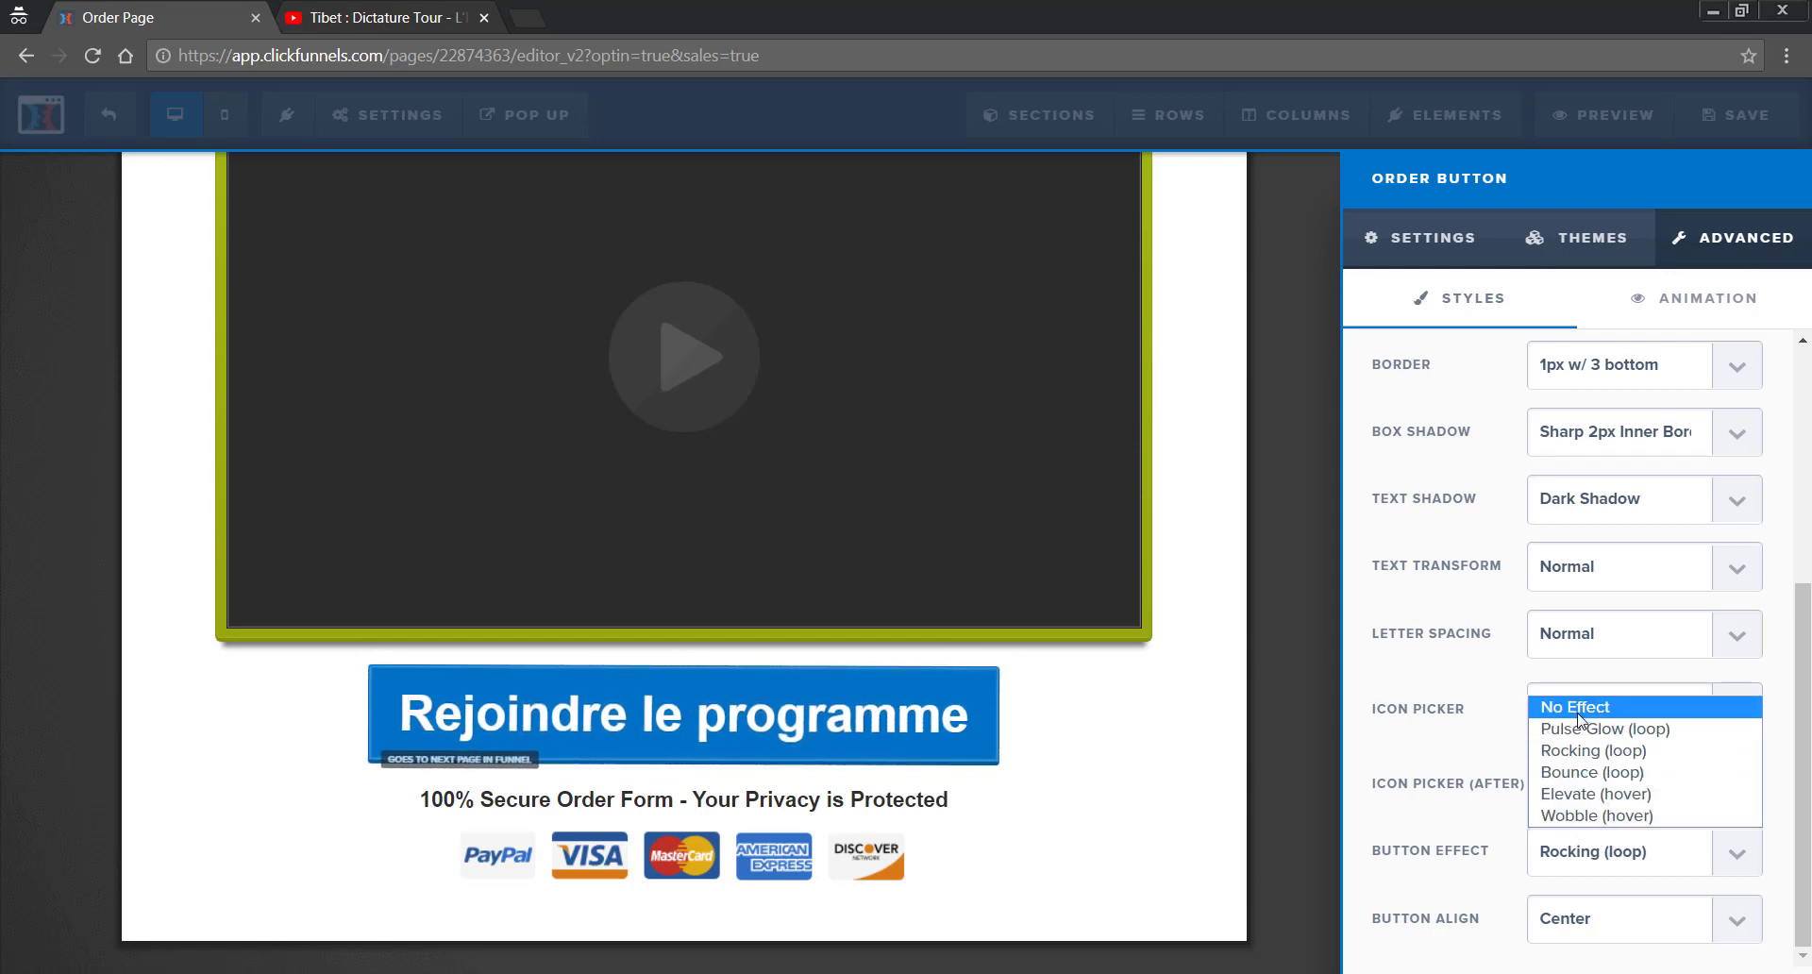
{"action": "left_click", "coordinate": [1579, 713]}
{"action": "scroll", "coordinate": [1557, 613], "scroll_direction": "up", "scroll_amount": 5}
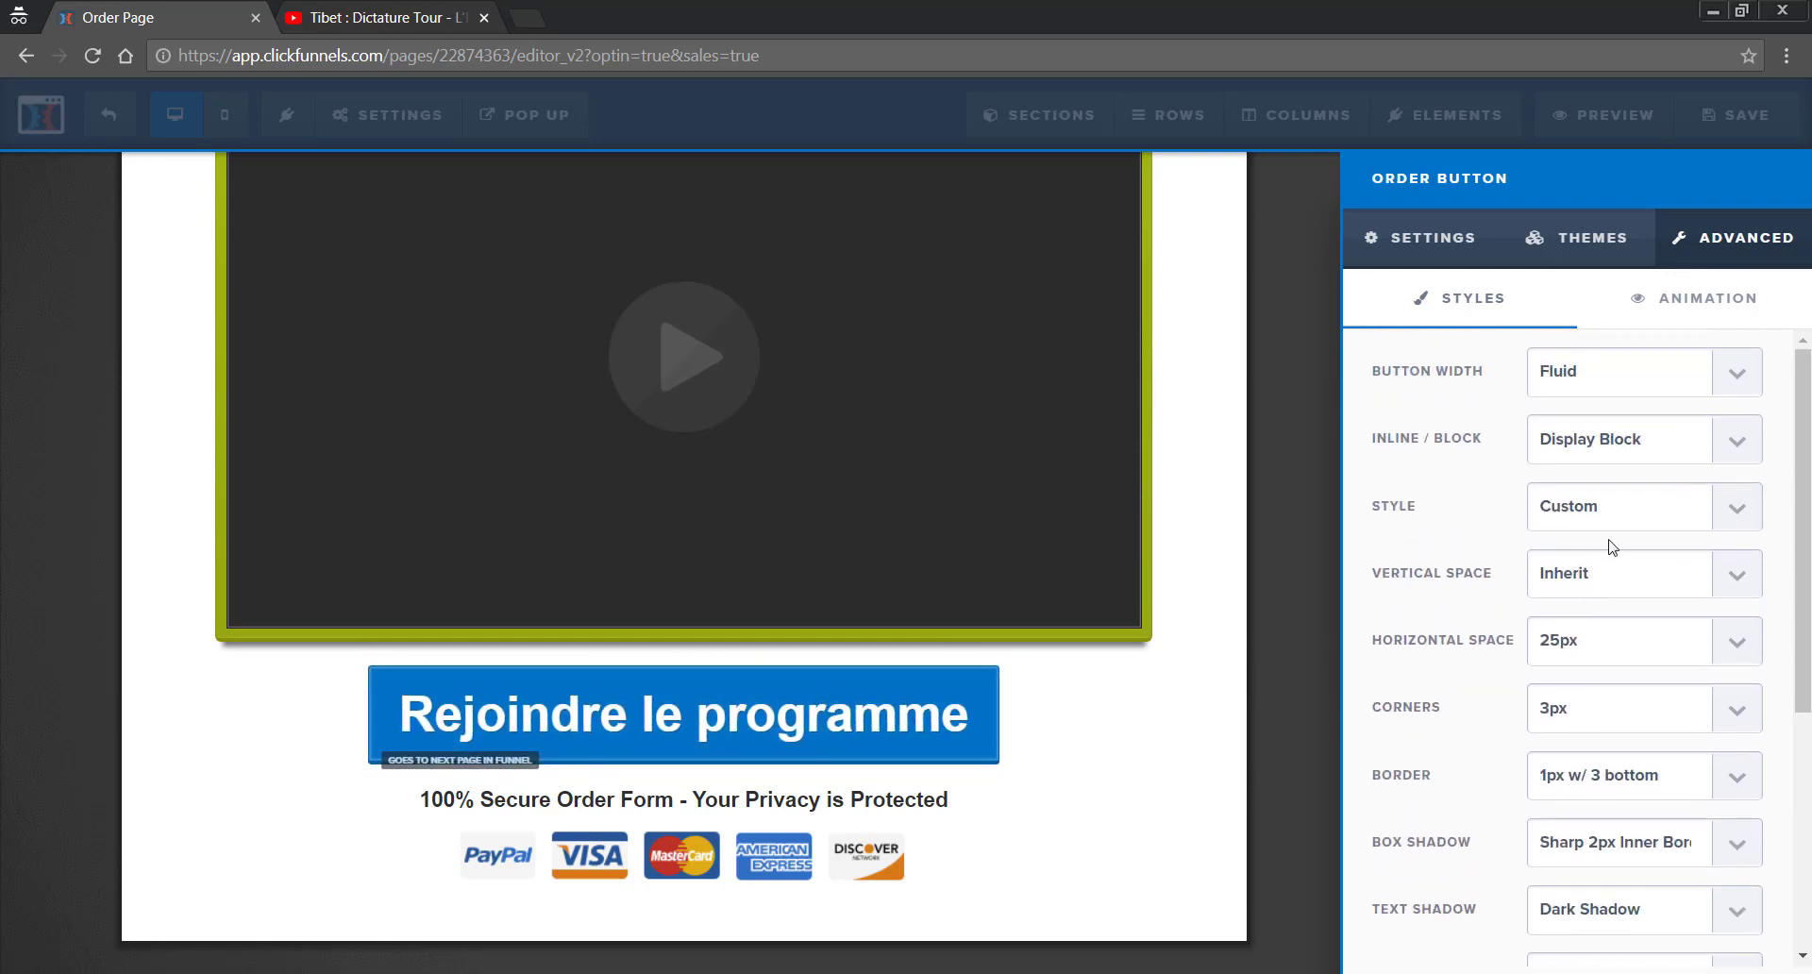
{"action": "left_click", "coordinate": [1591, 244]}
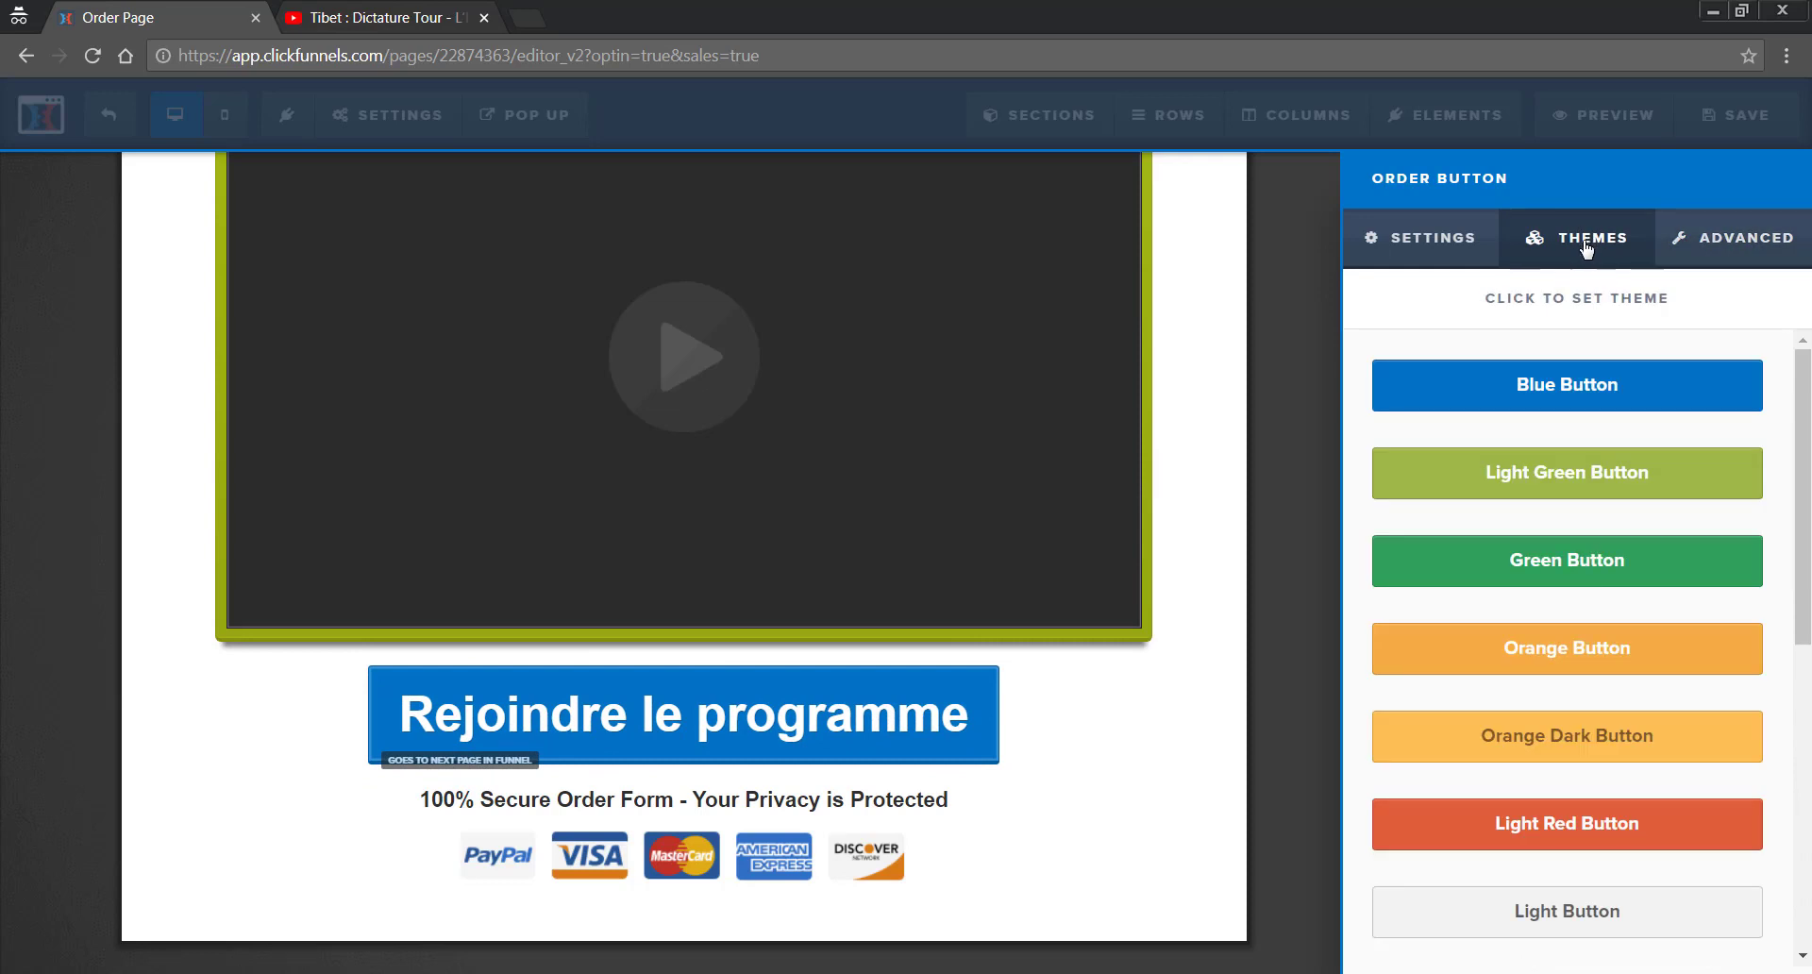
{"action": "left_click", "coordinate": [1413, 250]}
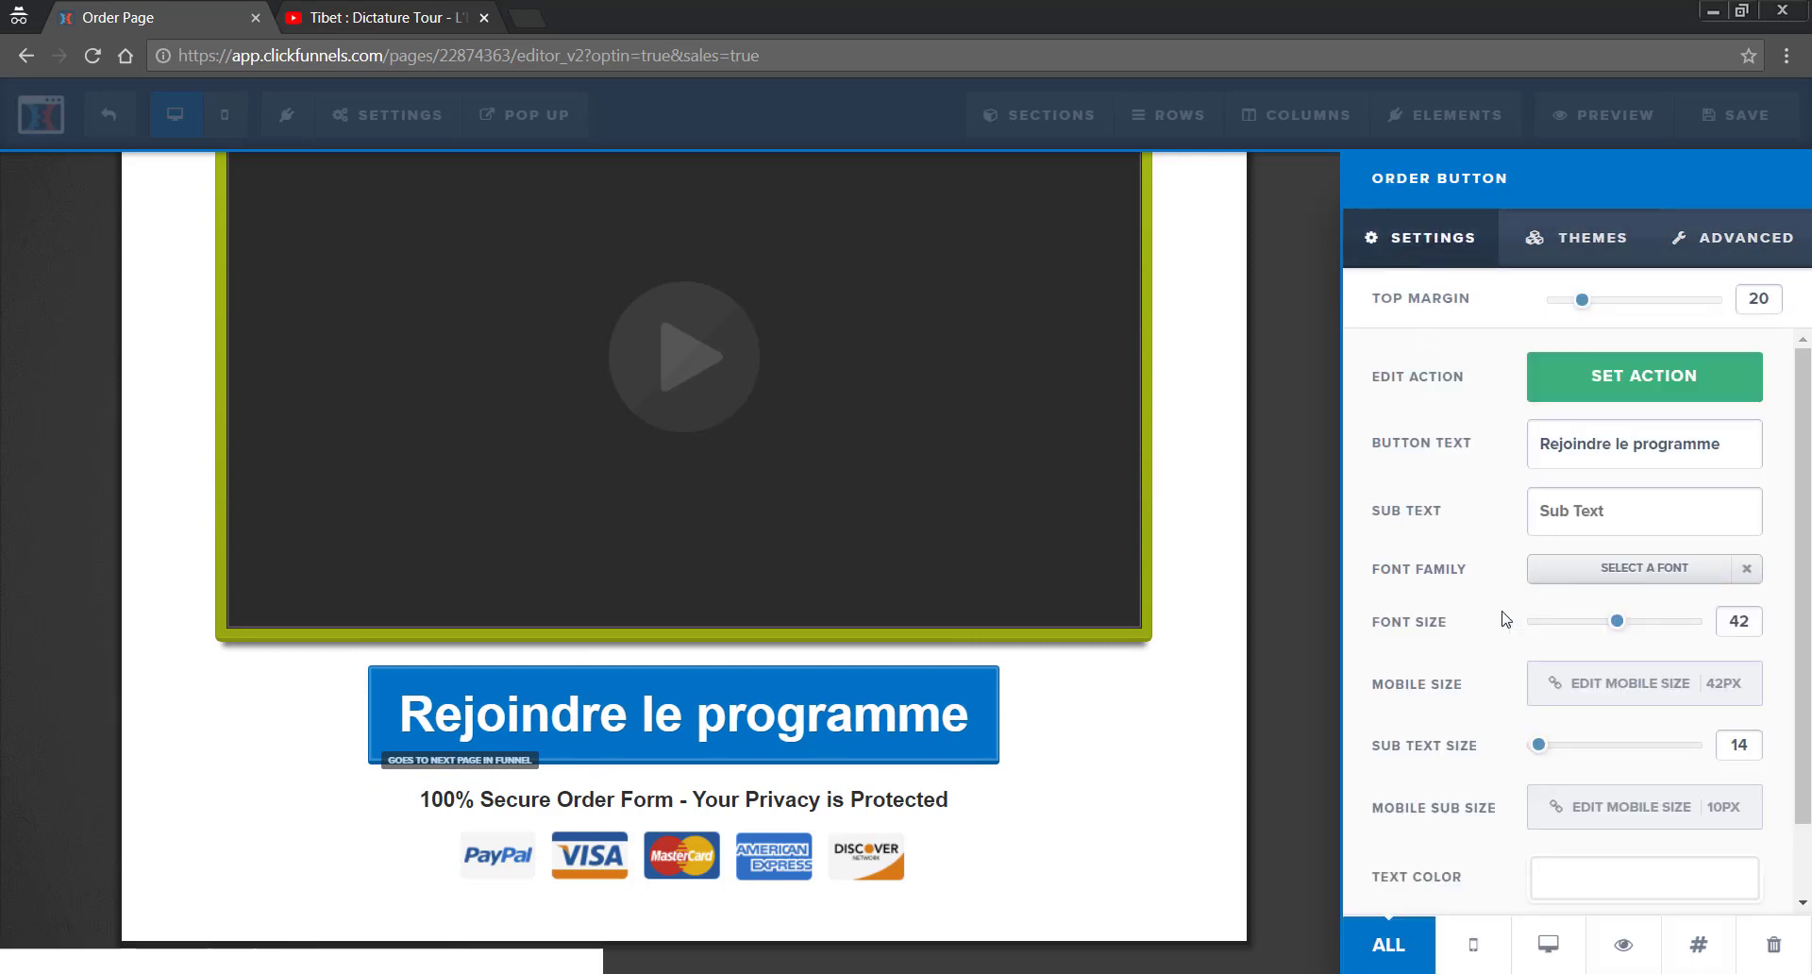
{"action": "scroll", "coordinate": [1504, 595], "scroll_direction": "down", "scroll_amount": 1}
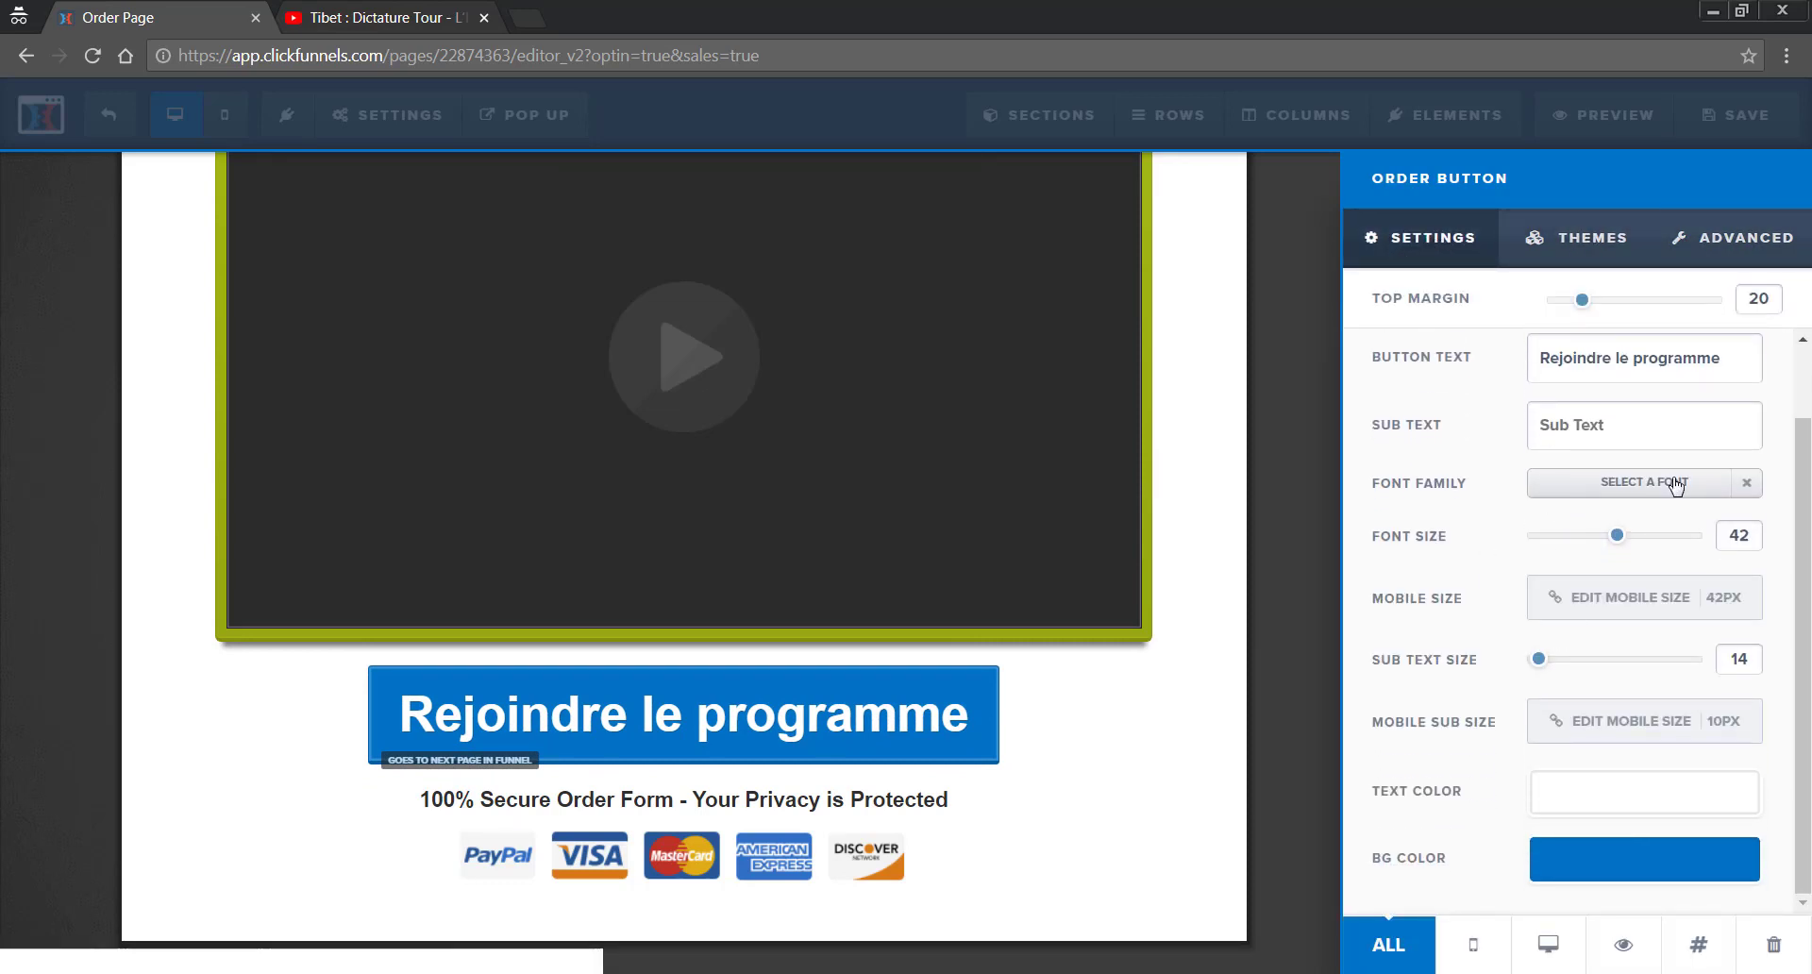
{"action": "left_click", "coordinate": [1259, 720]}
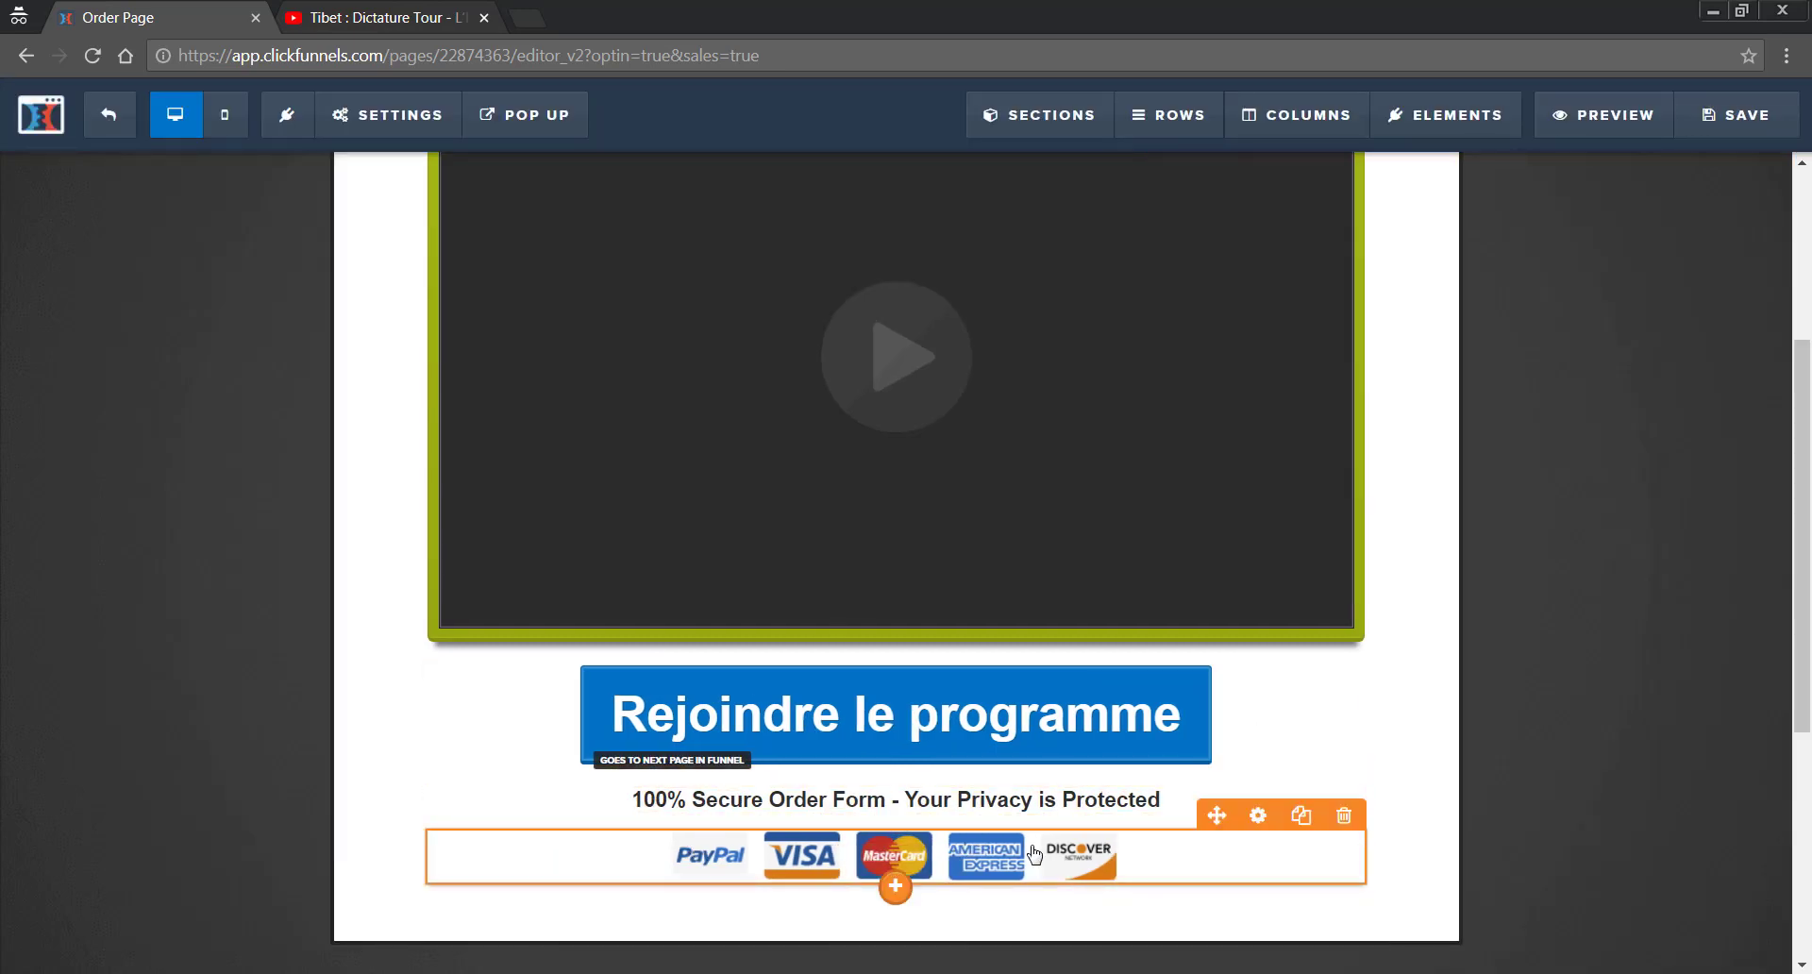
- Delete the payment card logos and the "100% Secure Order Form" line below the order button
{"action": "left_click", "coordinate": [1344, 817]}
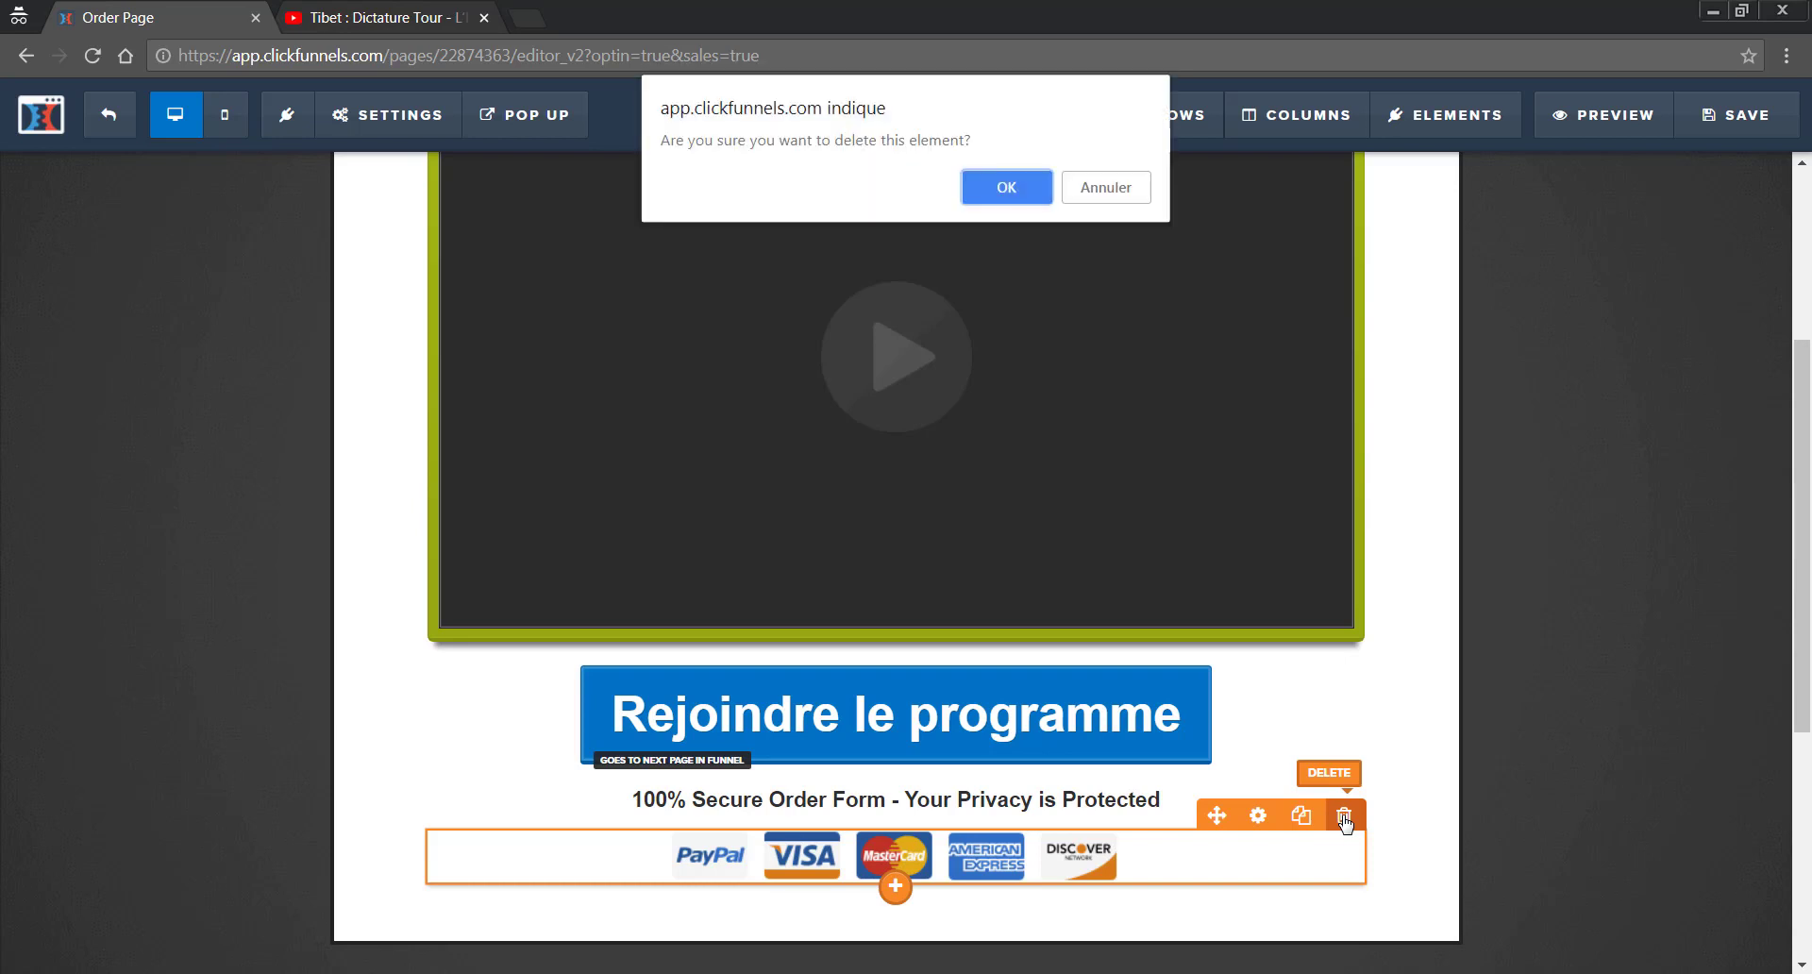
{"action": "left_click", "coordinate": [980, 198]}
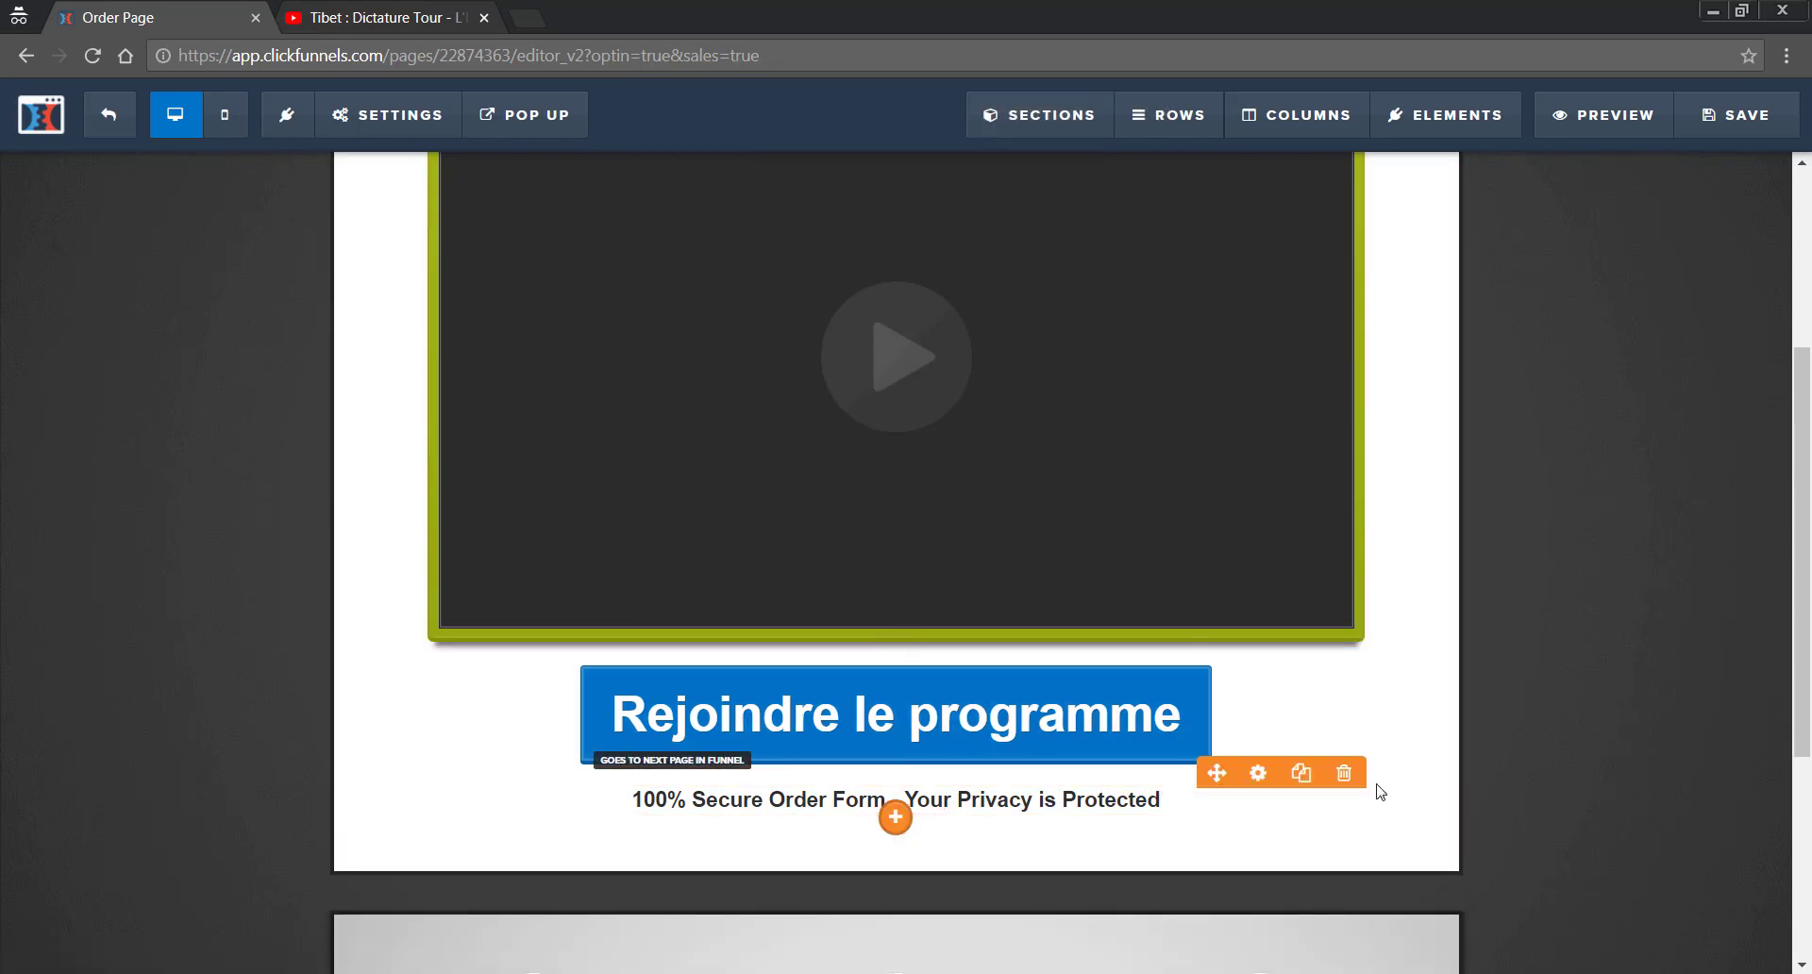
{"action": "left_click", "coordinate": [1343, 784]}
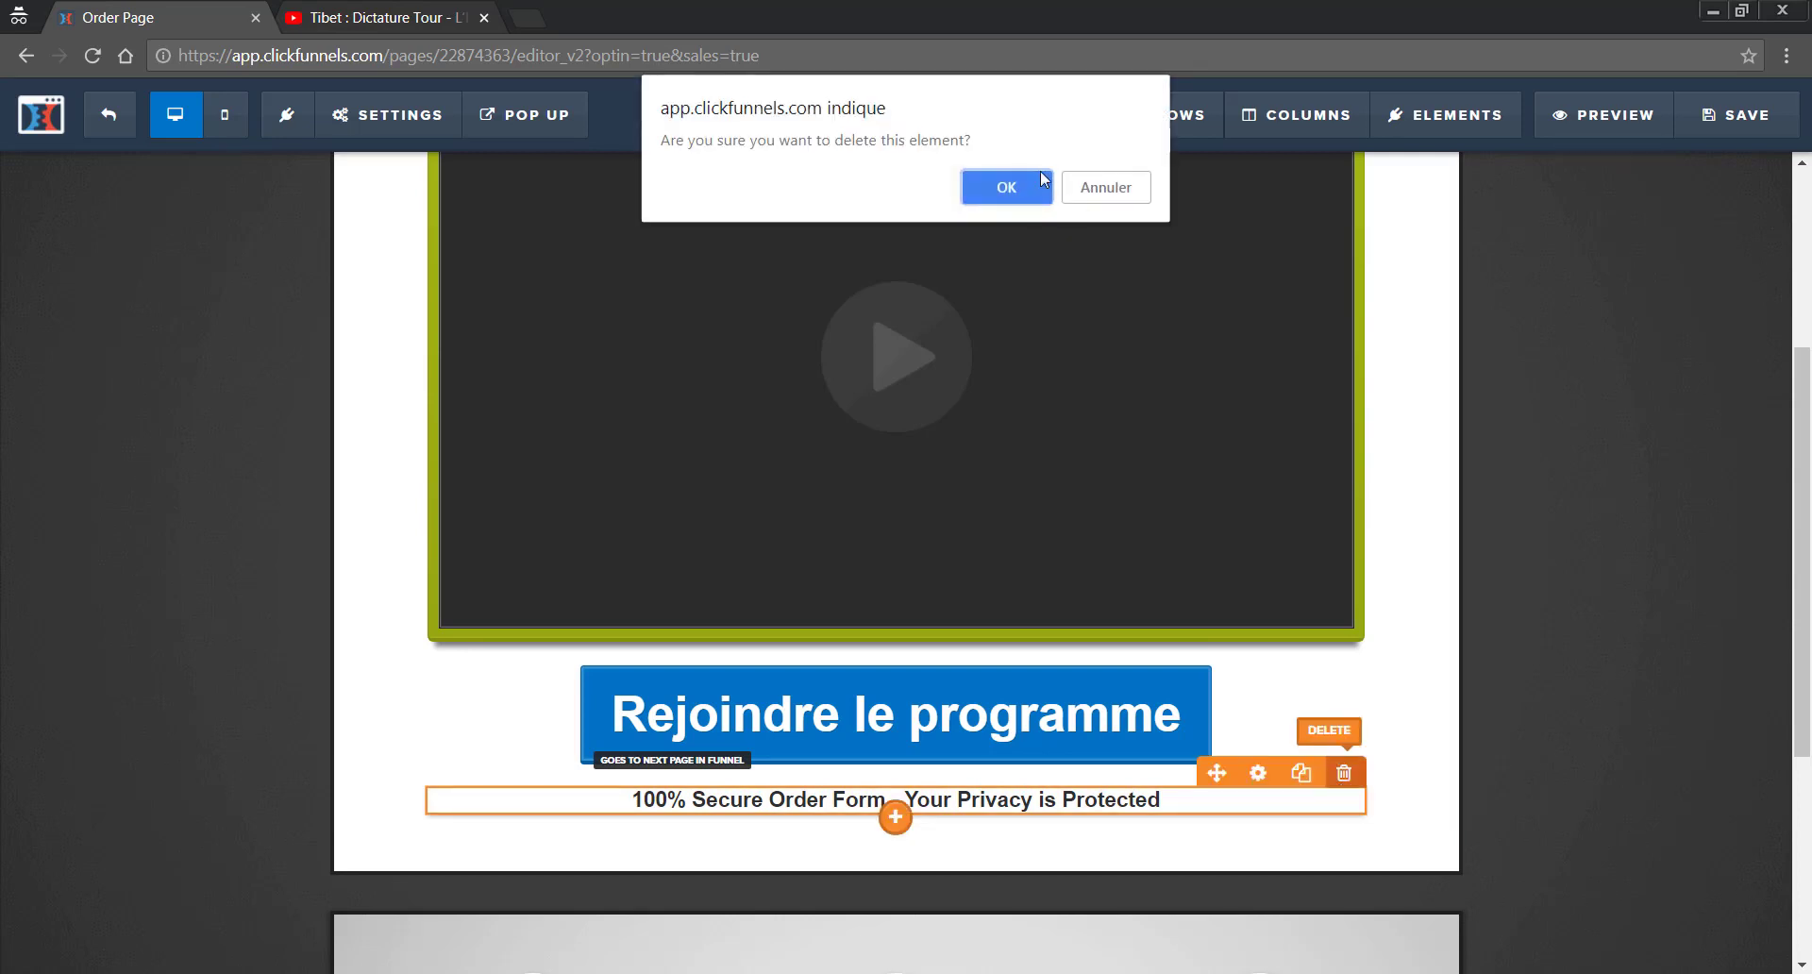
{"action": "left_click", "coordinate": [1015, 187]}
- Open the image library for the middle testimonial photo, and close it without choosing an image
{"action": "scroll", "coordinate": [1097, 489], "scroll_direction": "up", "scroll_amount": 4}
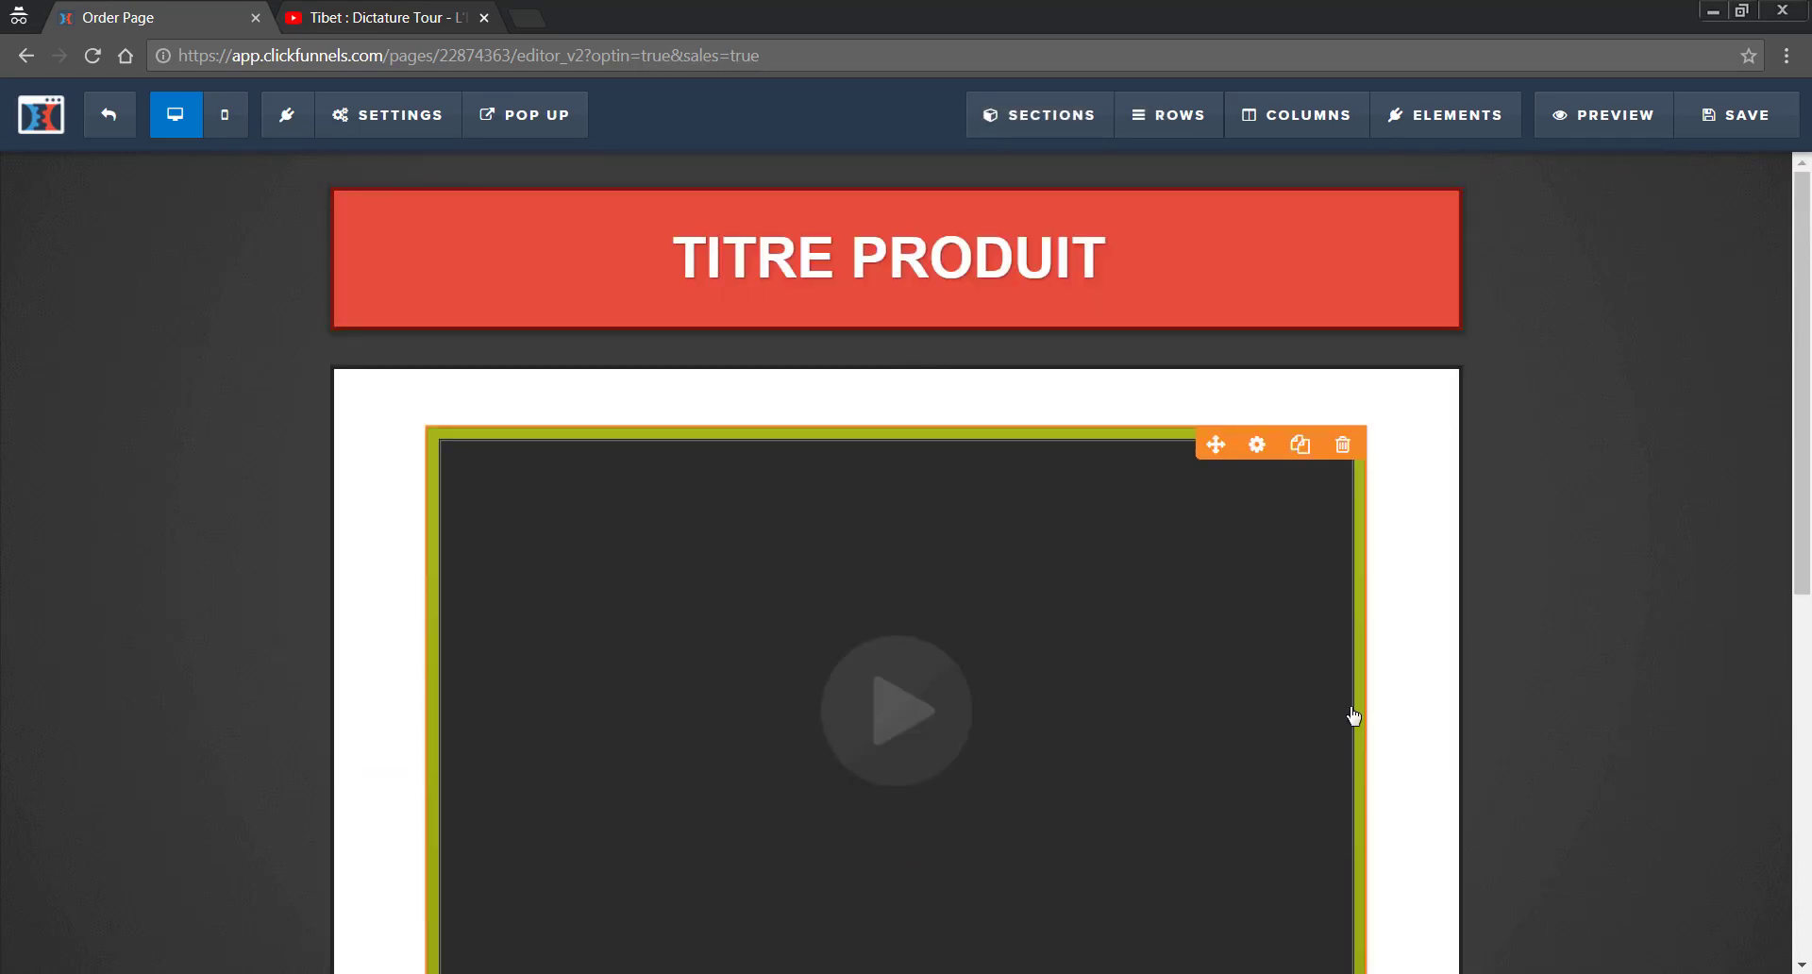
{"action": "scroll", "coordinate": [1246, 590], "scroll_direction": "down", "scroll_amount": 6}
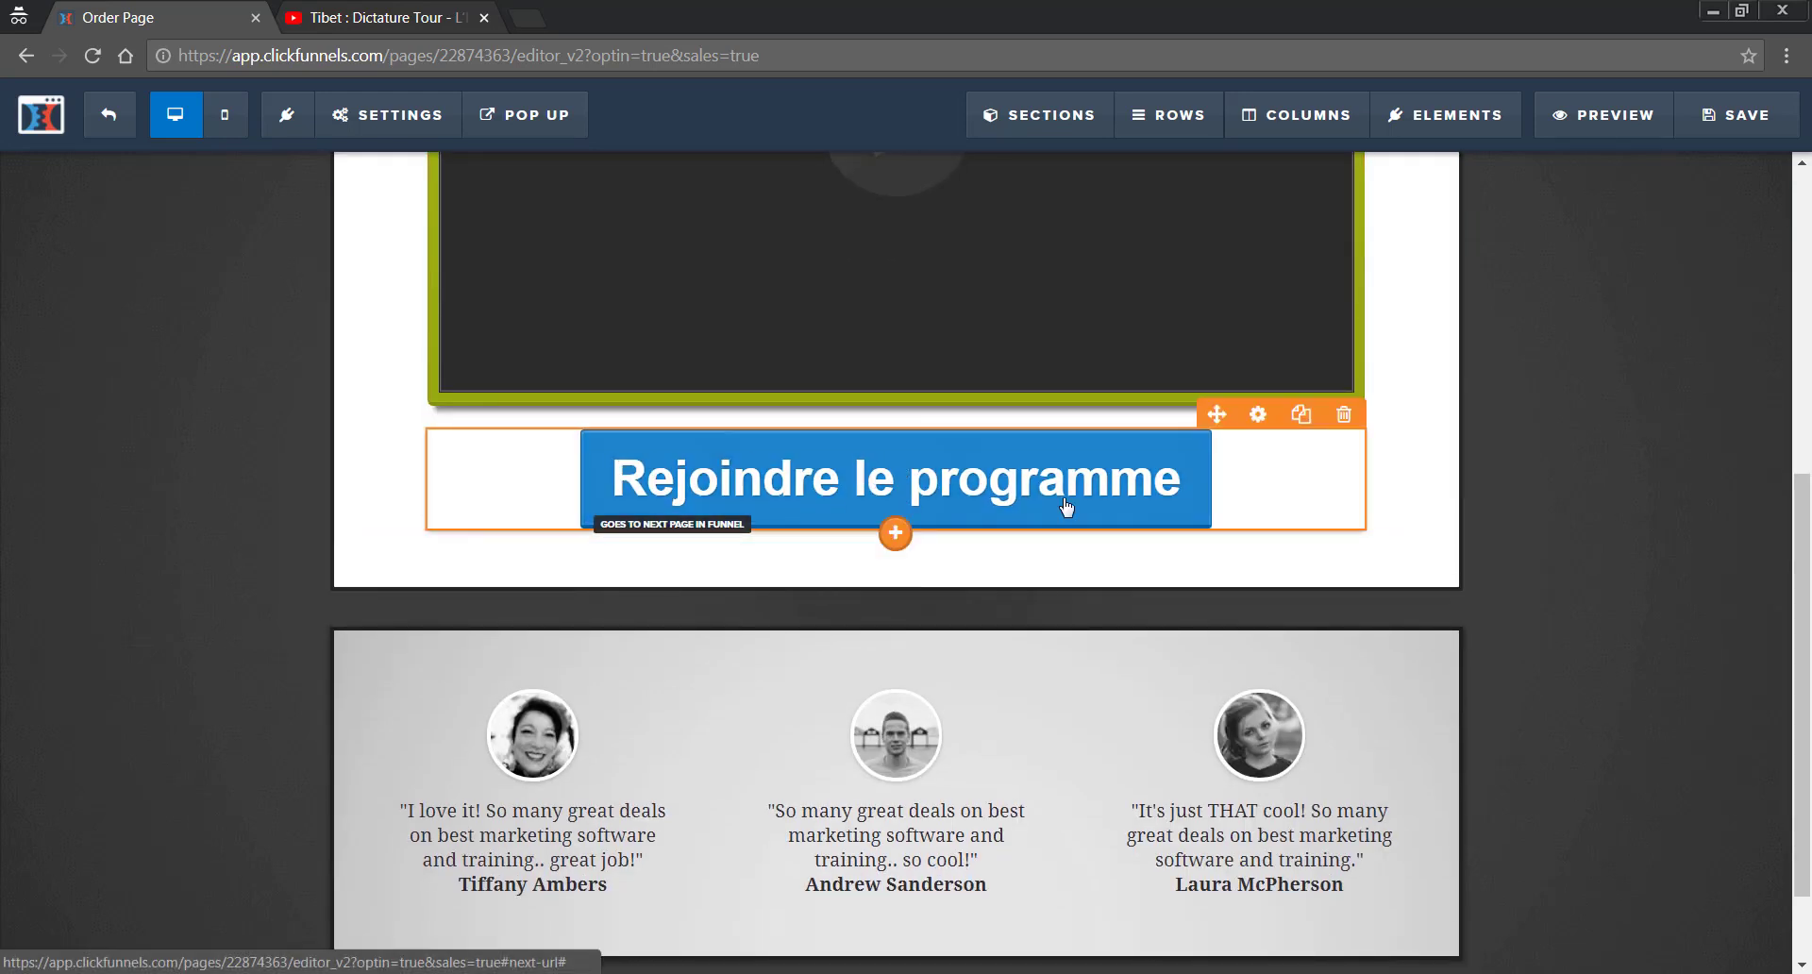
{"action": "scroll", "coordinate": [1067, 507], "scroll_direction": "down", "scroll_amount": 2}
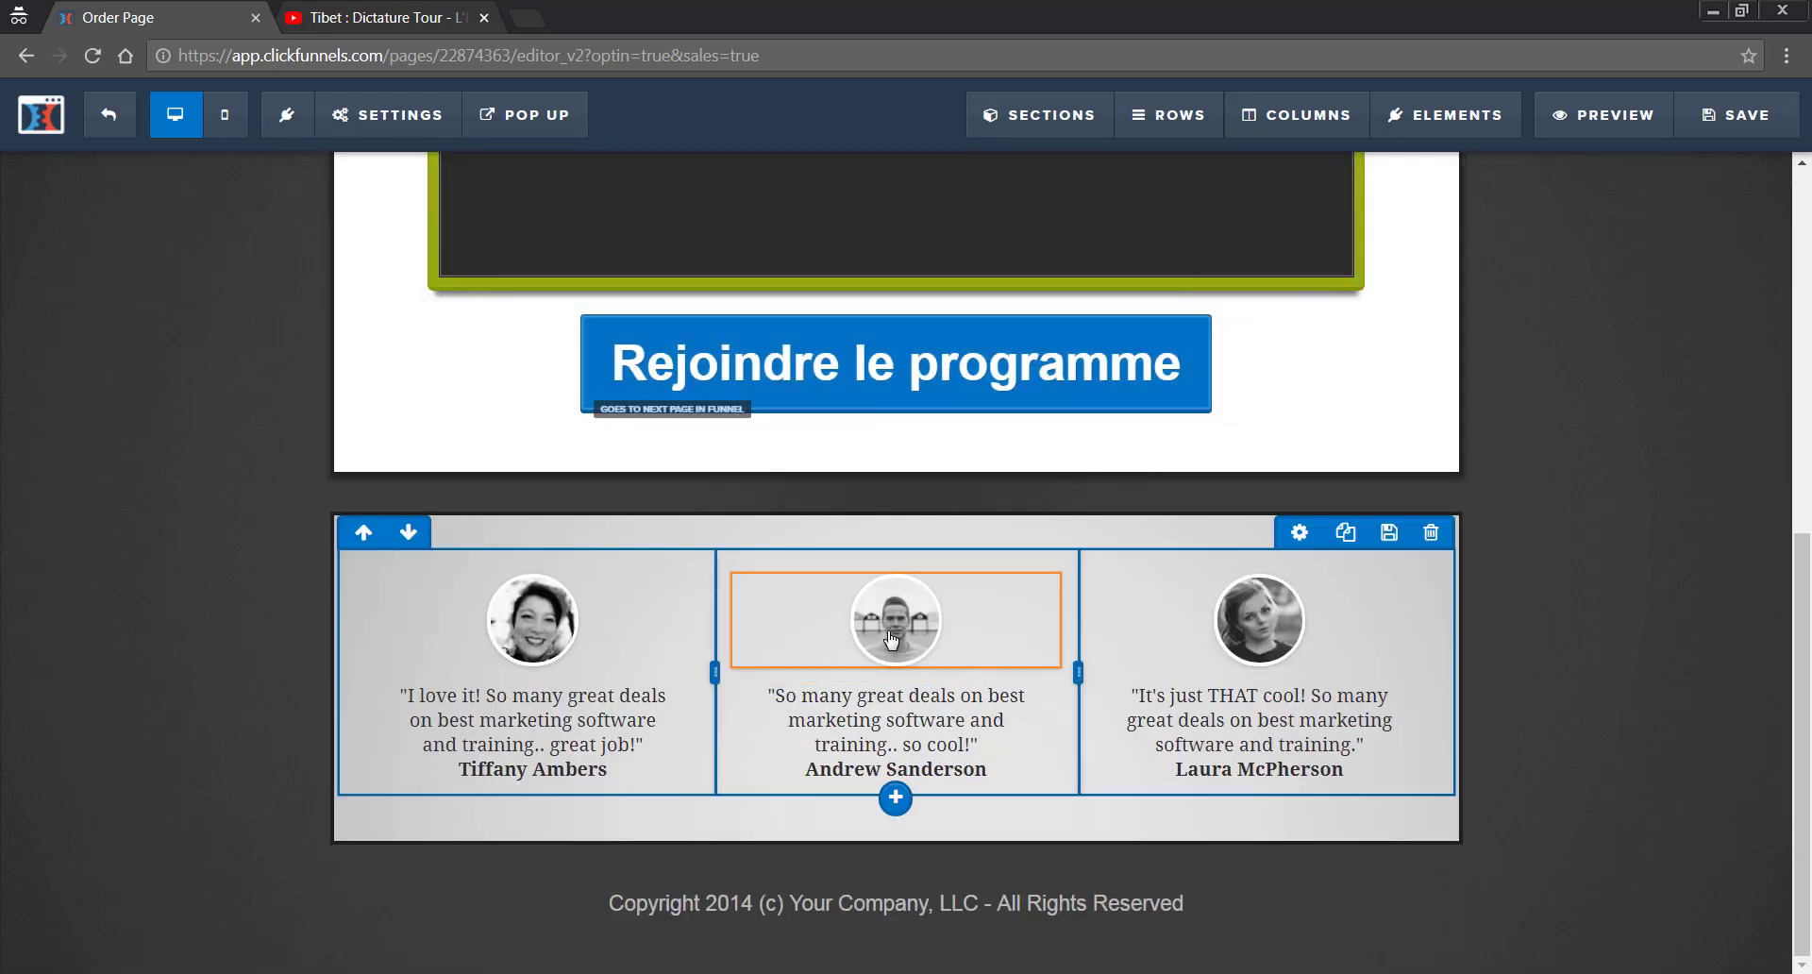
{"action": "left_click", "coordinate": [890, 640]}
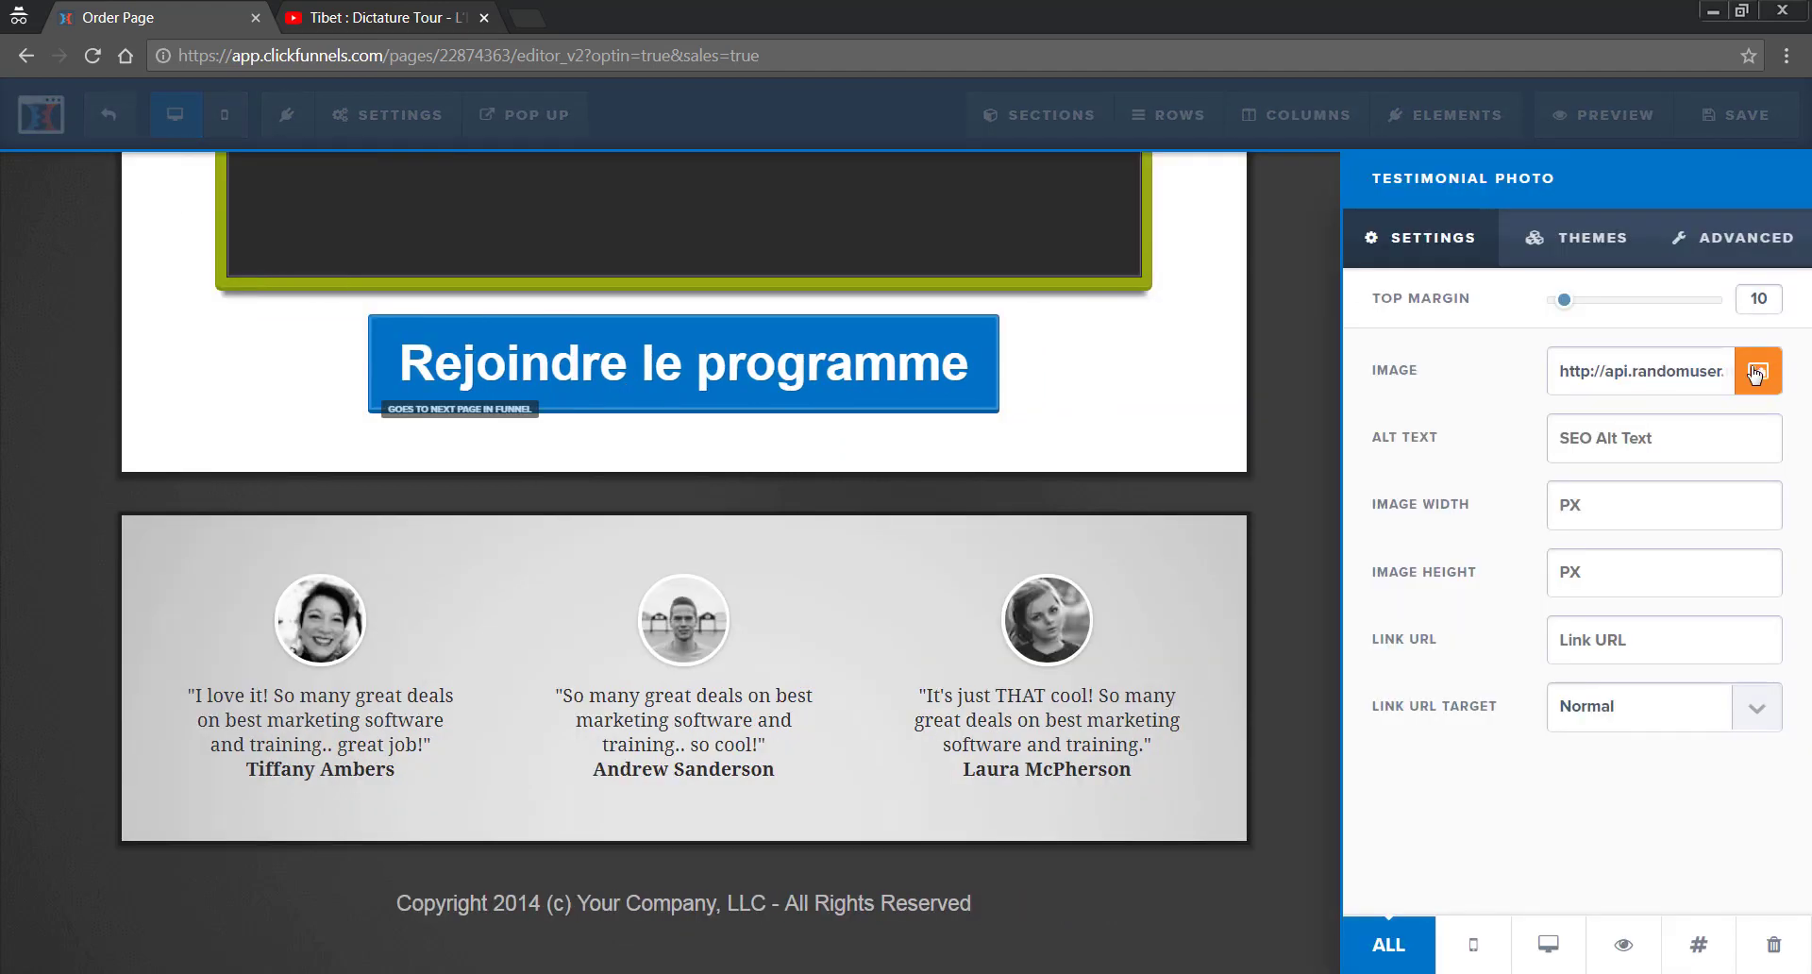
{"action": "left_click", "coordinate": [1749, 375]}
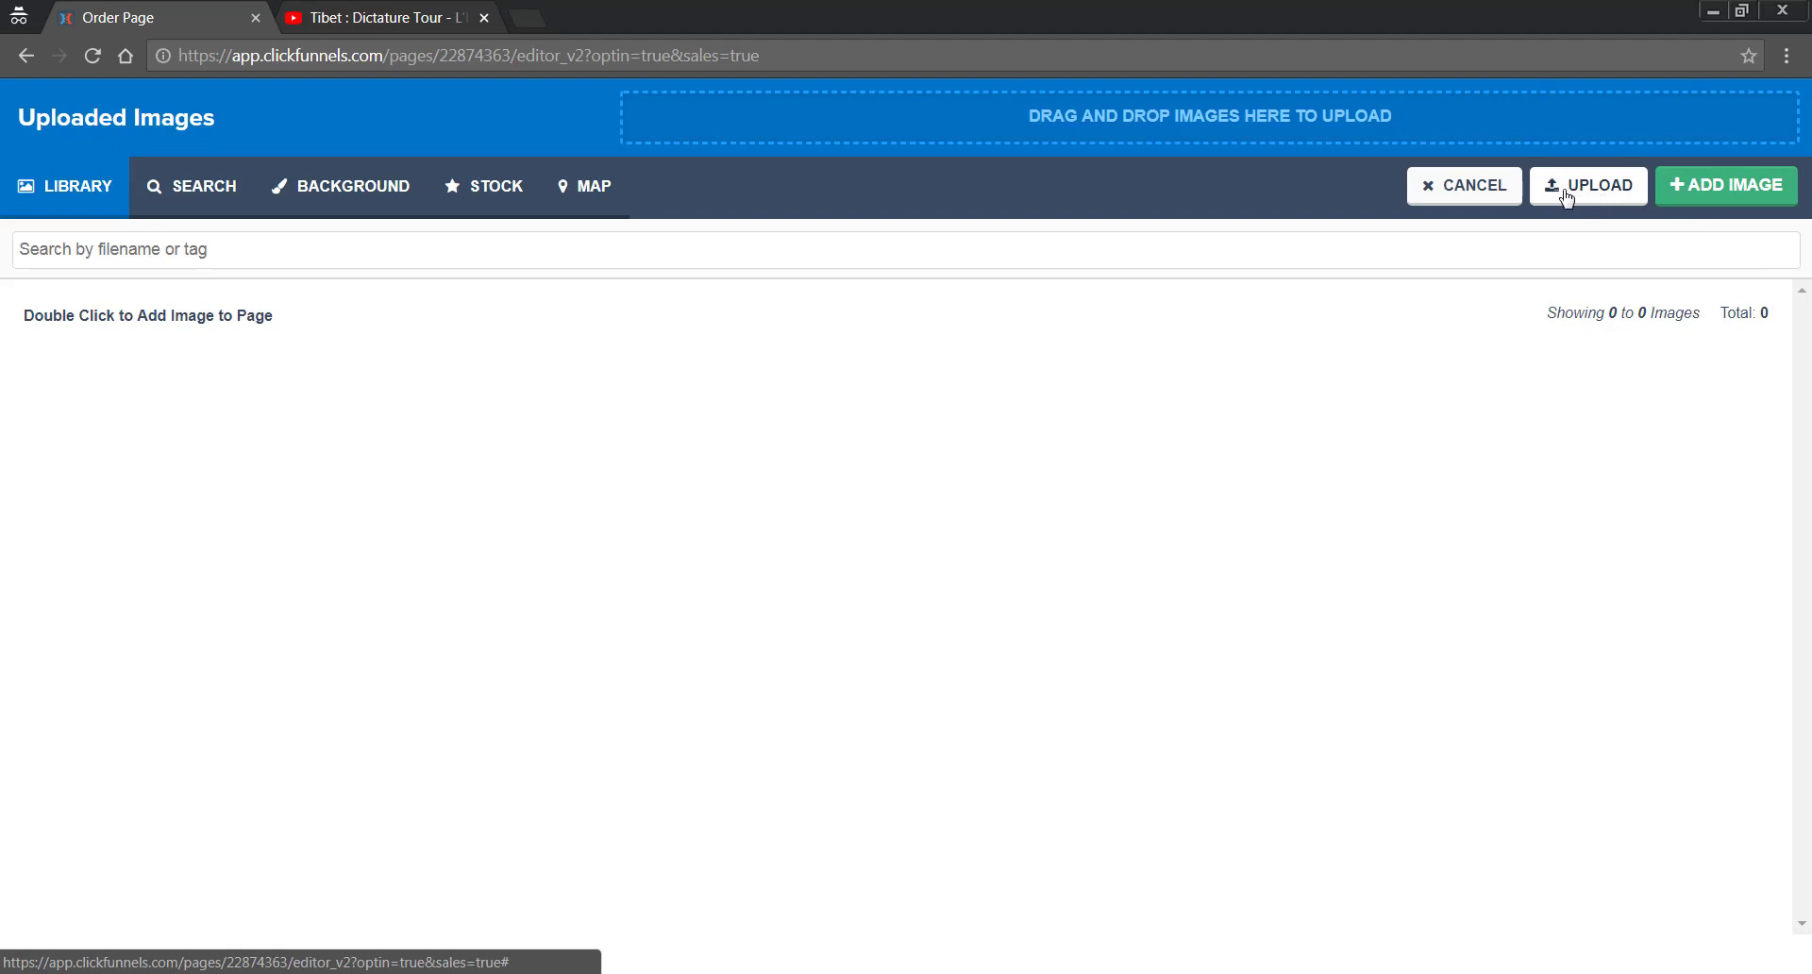
{"action": "left_click", "coordinate": [1436, 194]}
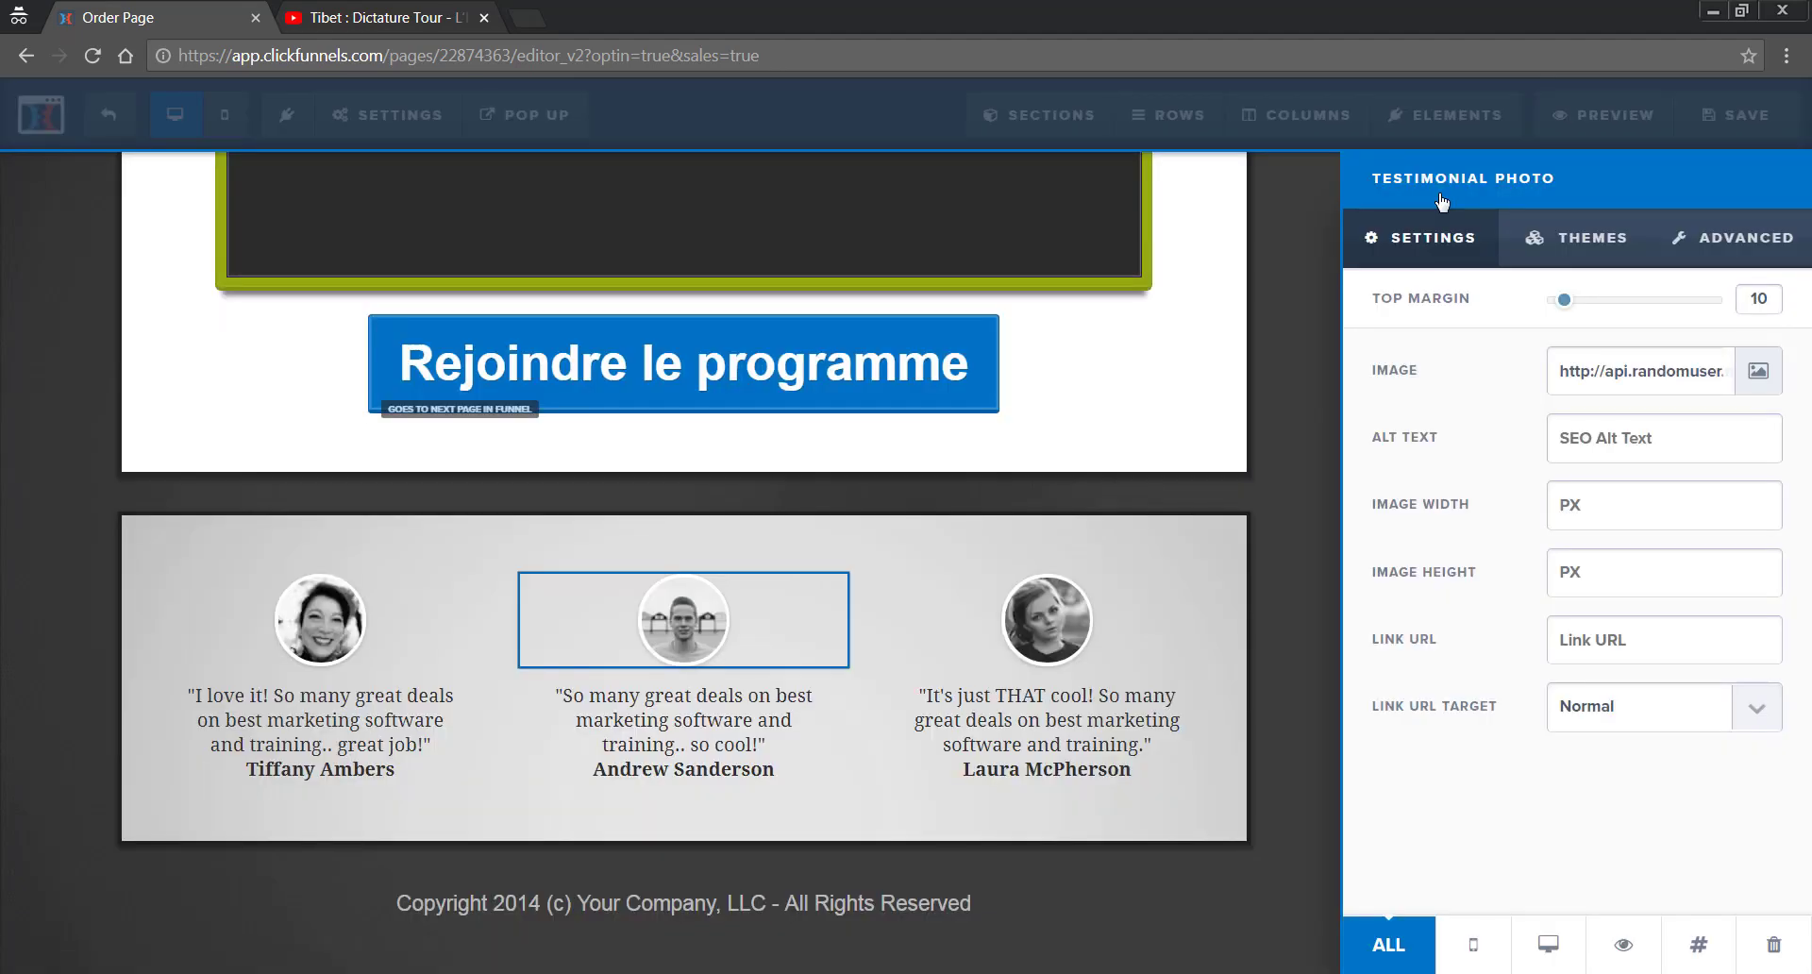
{"action": "left_click", "coordinate": [1308, 763]}
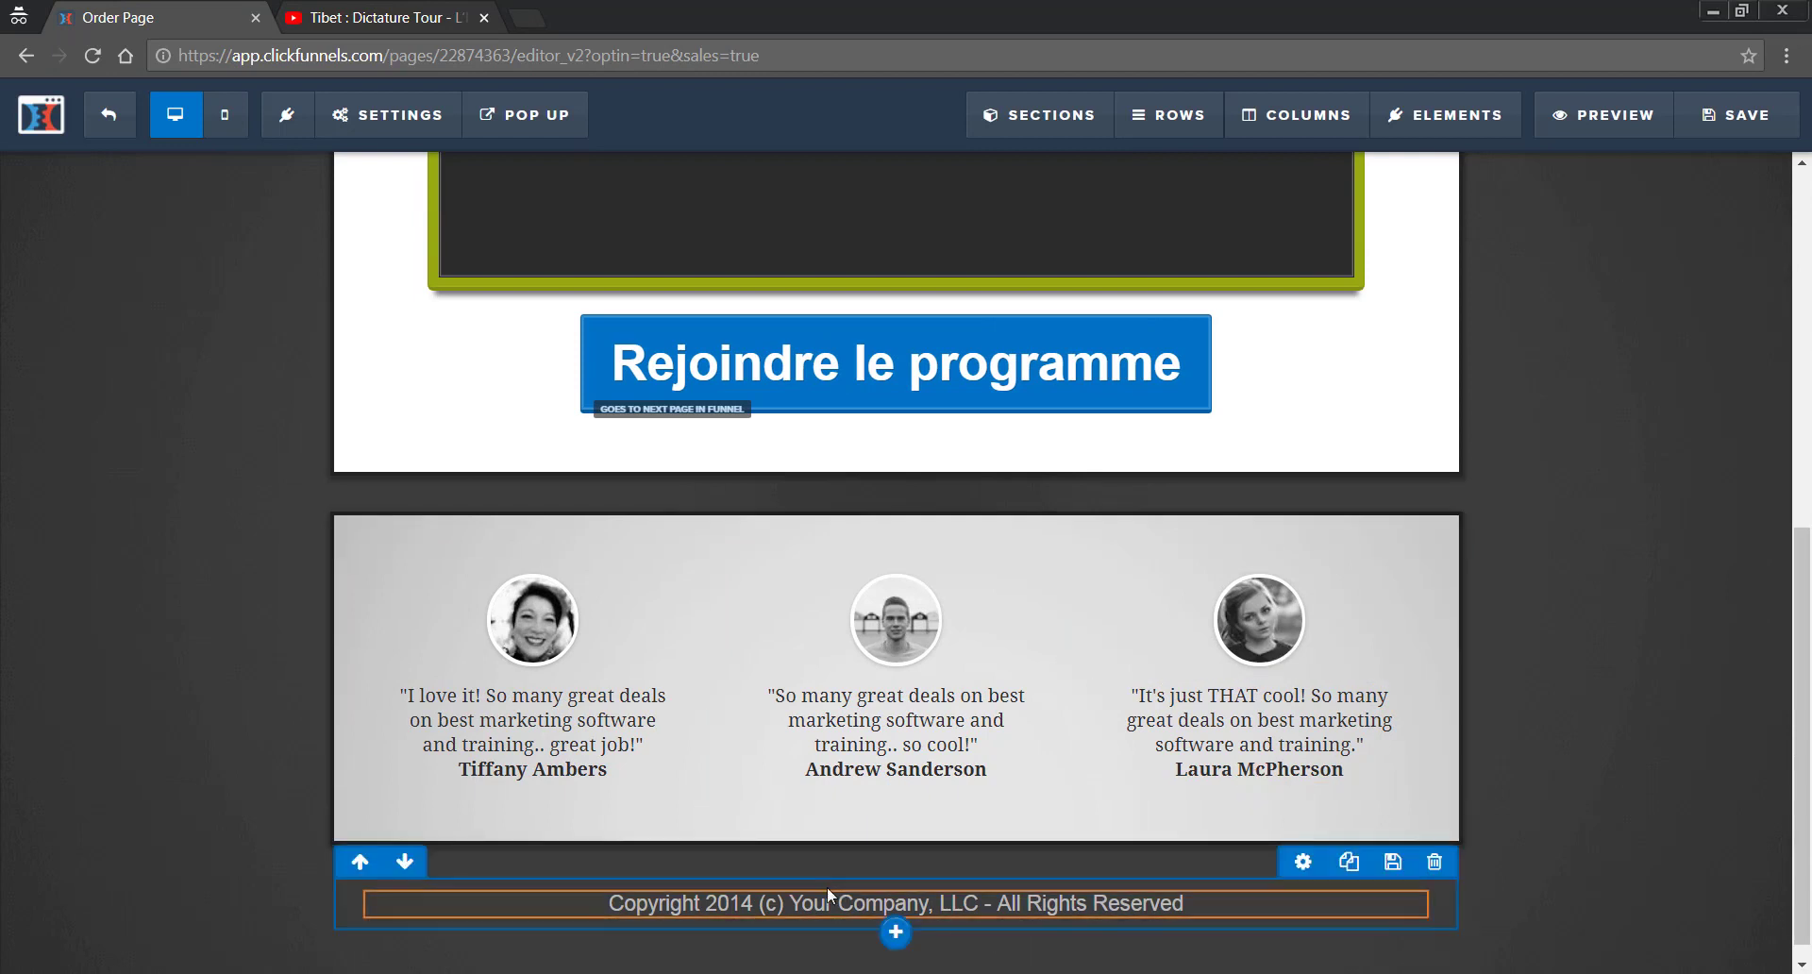
- Select the company name in the footer copyright line and the first testimonial's text, leaving both unedited
{"action": "scroll", "coordinate": [737, 872], "scroll_direction": "down", "scroll_amount": 1}
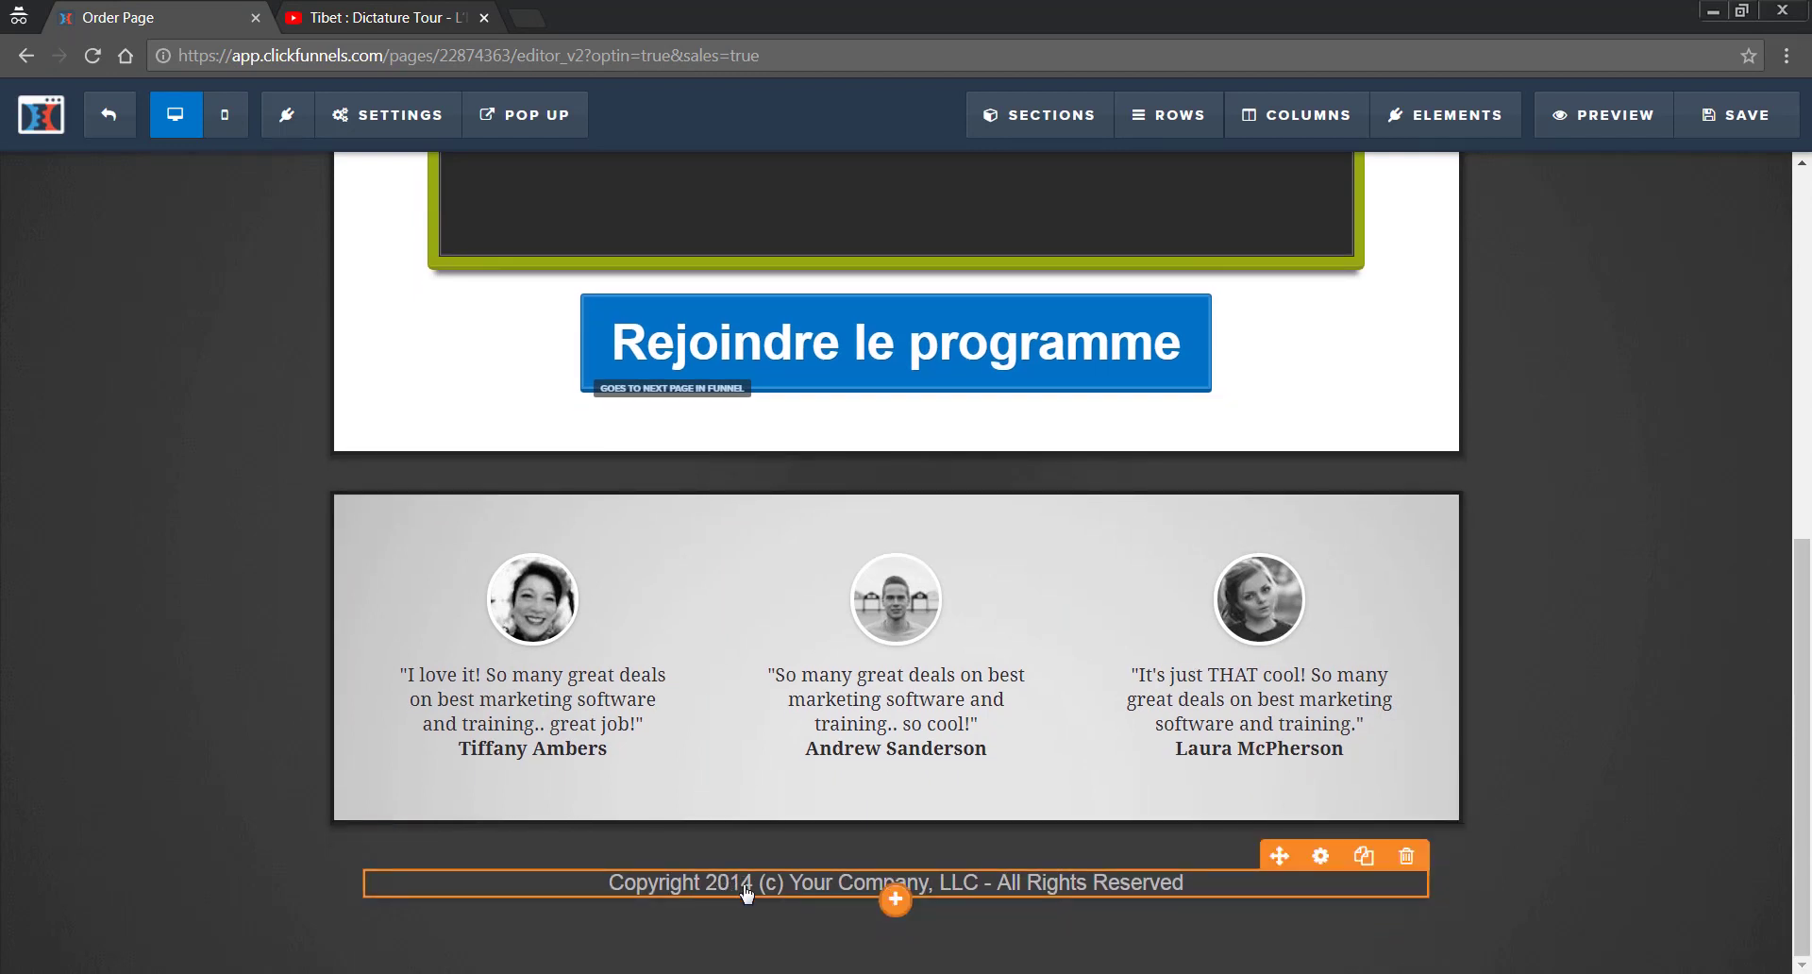
{"action": "left_click", "coordinate": [747, 893]}
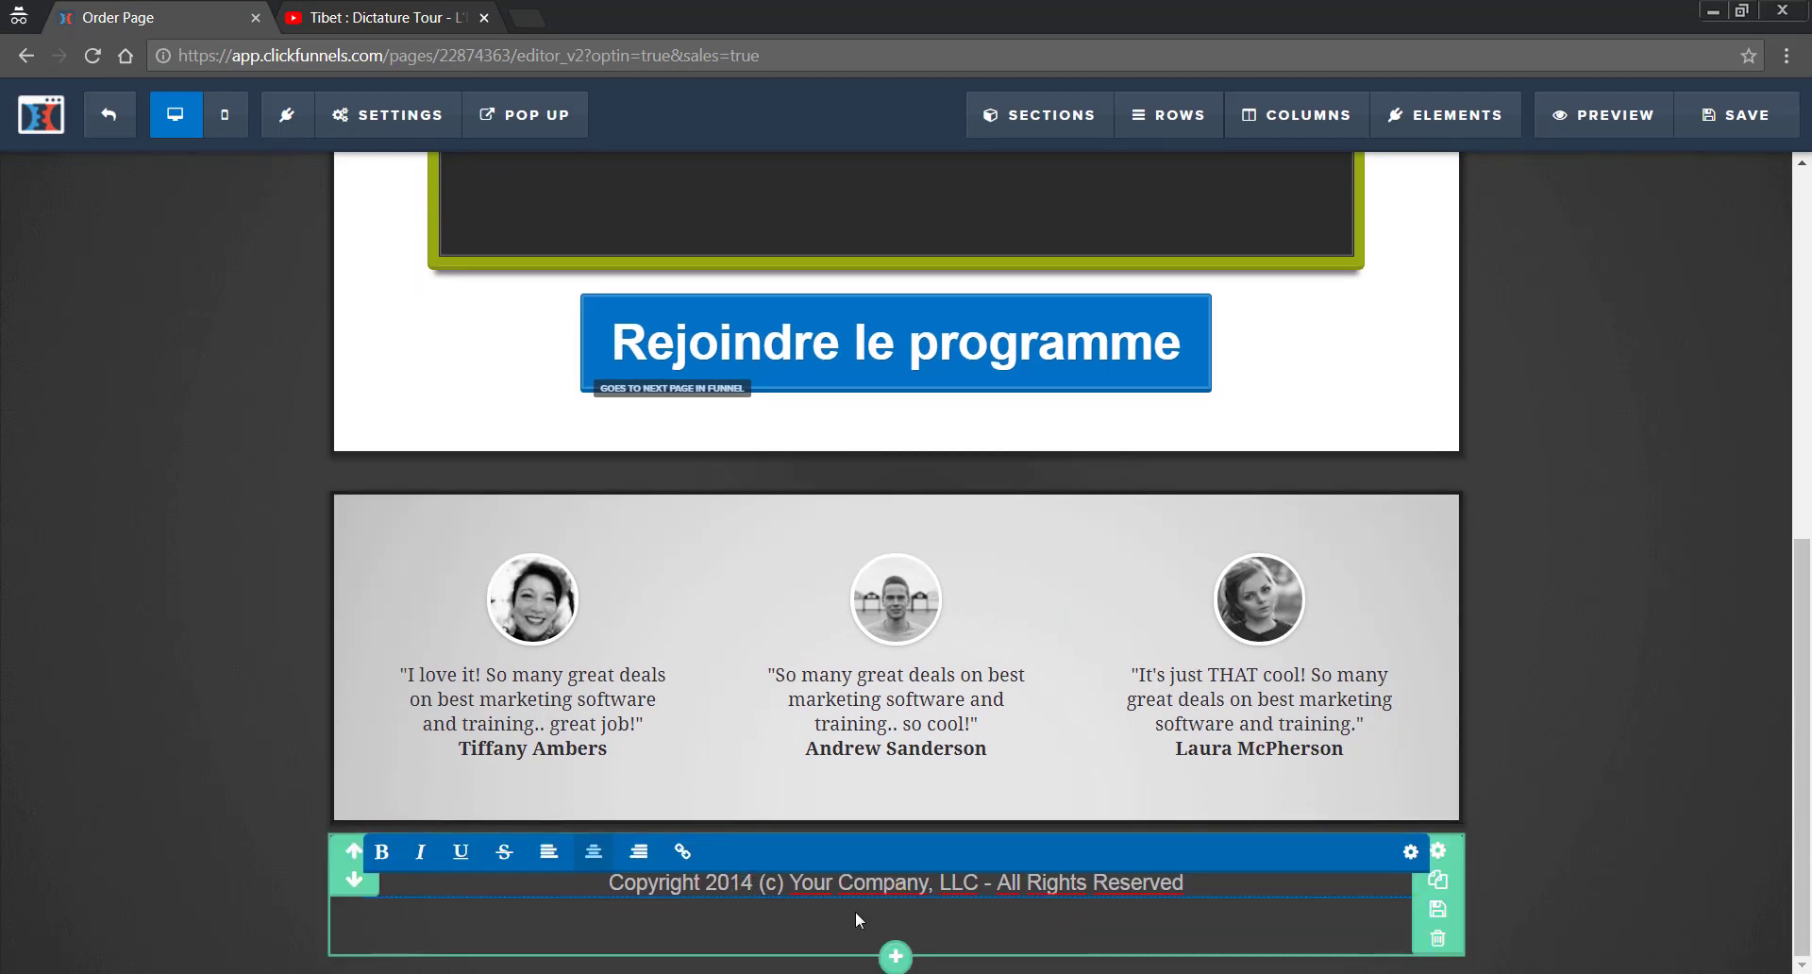
{"action": "left_click_drag", "start_coordinate": [791, 882], "coordinate": [972, 883]}
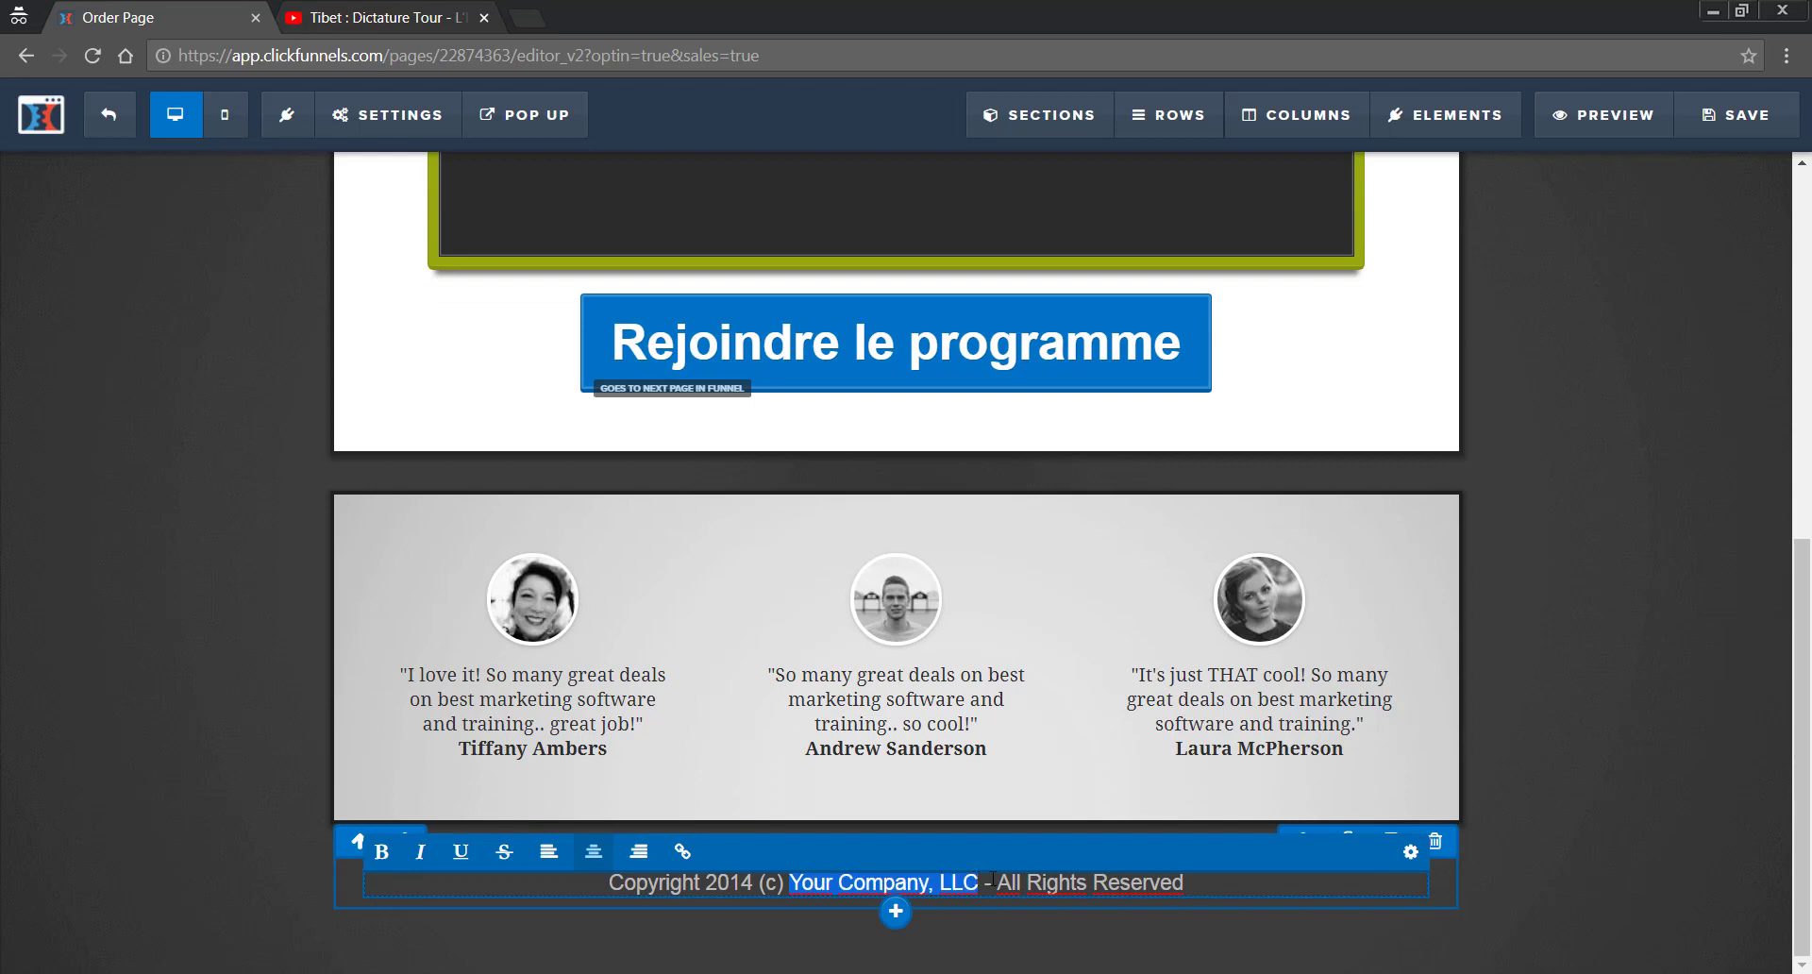
{"action": "left_click", "coordinate": [1722, 717]}
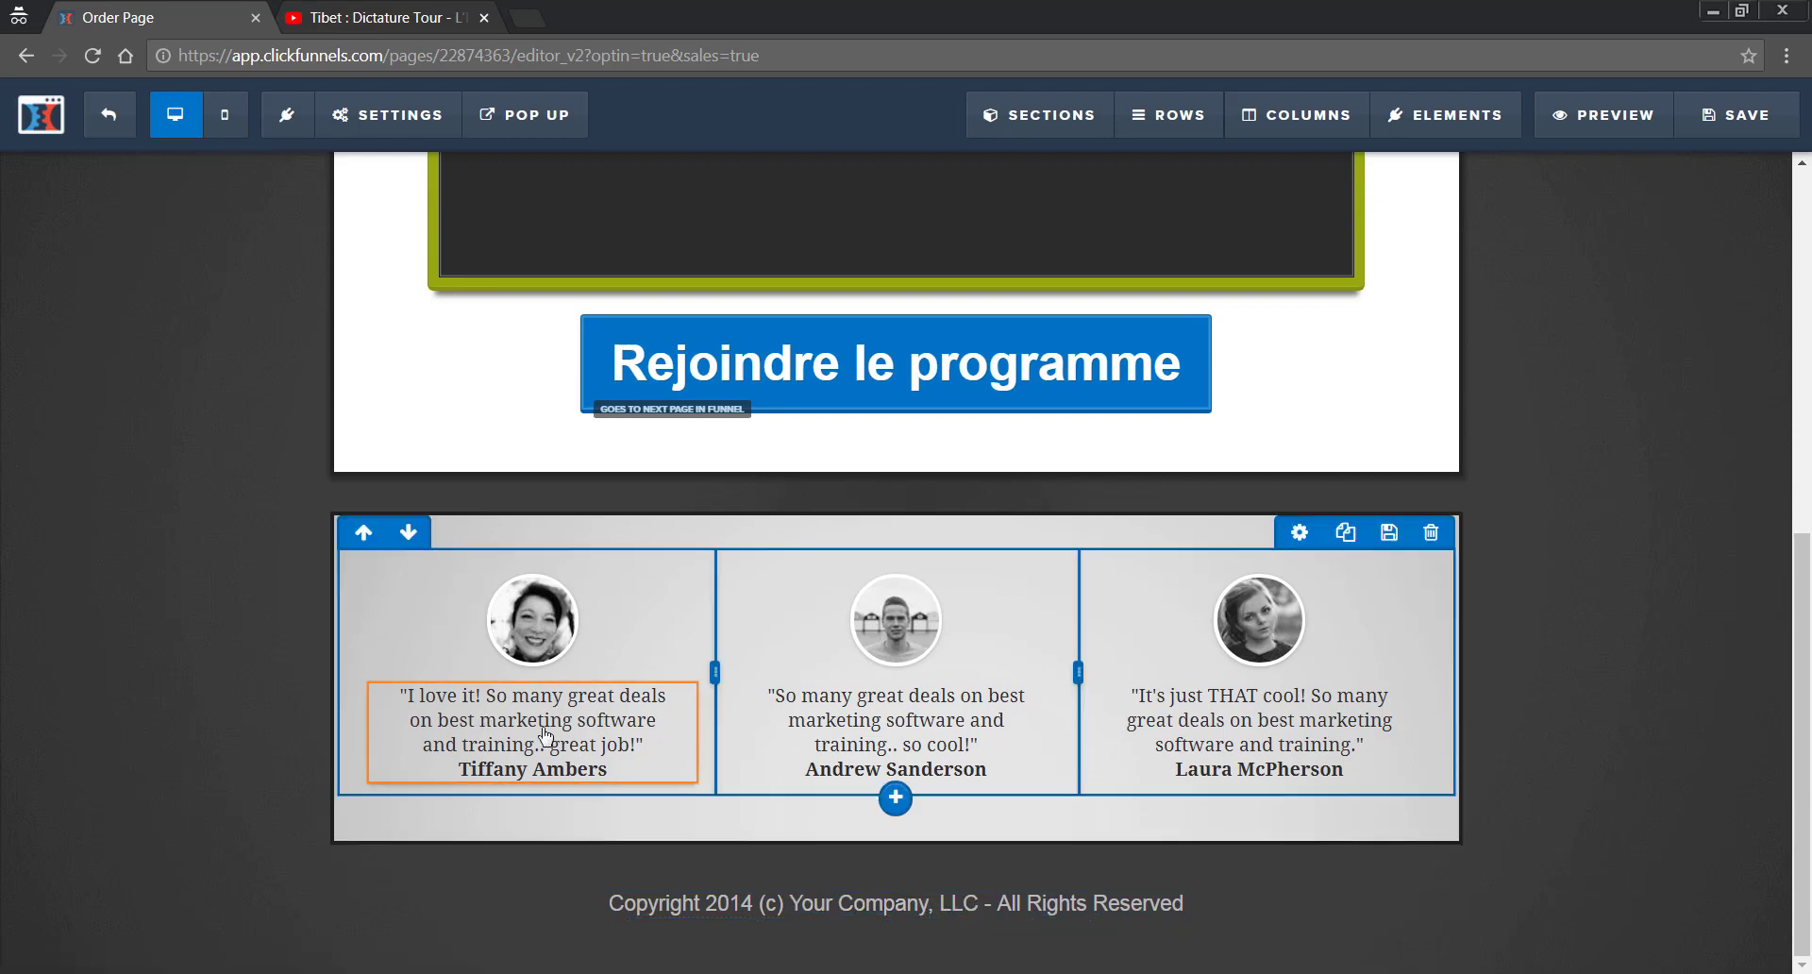
{"action": "left_click", "coordinate": [577, 712]}
{"action": "left_click", "coordinate": [235, 572]}
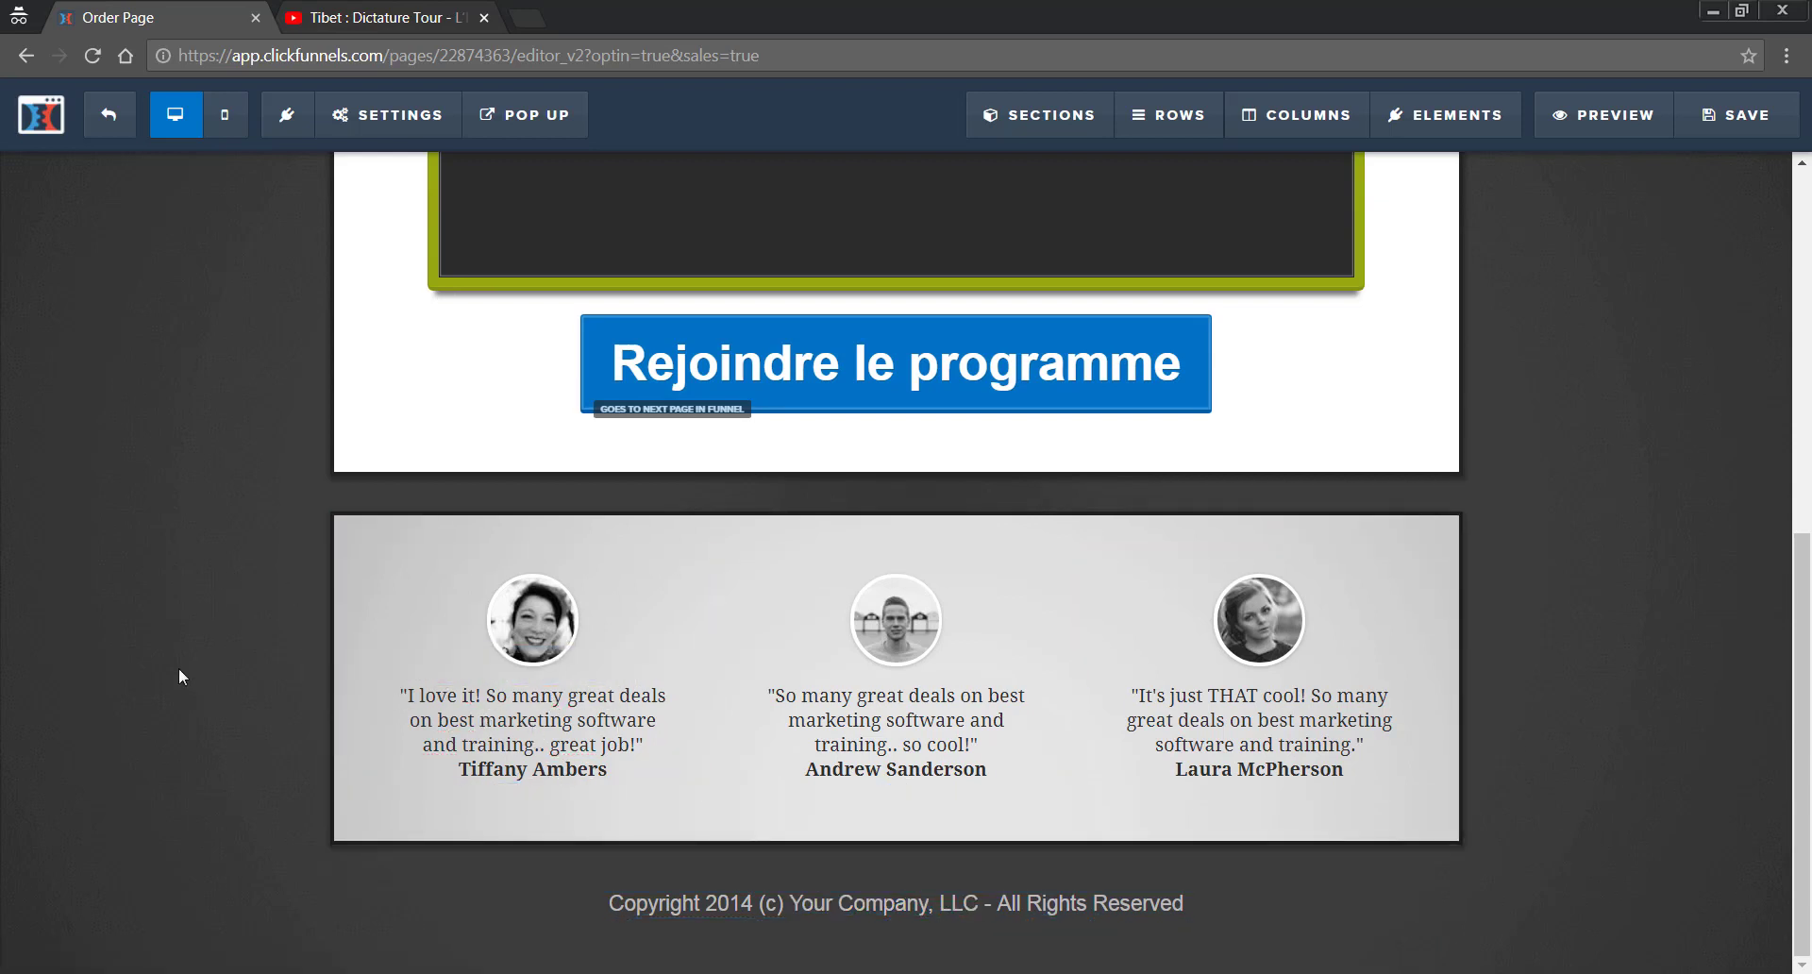
- Review the sales page from headline to testimonials, and check the order button's settings
{"action": "scroll", "coordinate": [179, 685], "scroll_direction": "up", "scroll_amount": 7}
{"action": "scroll", "coordinate": [1189, 356], "scroll_direction": "down", "scroll_amount": 7}
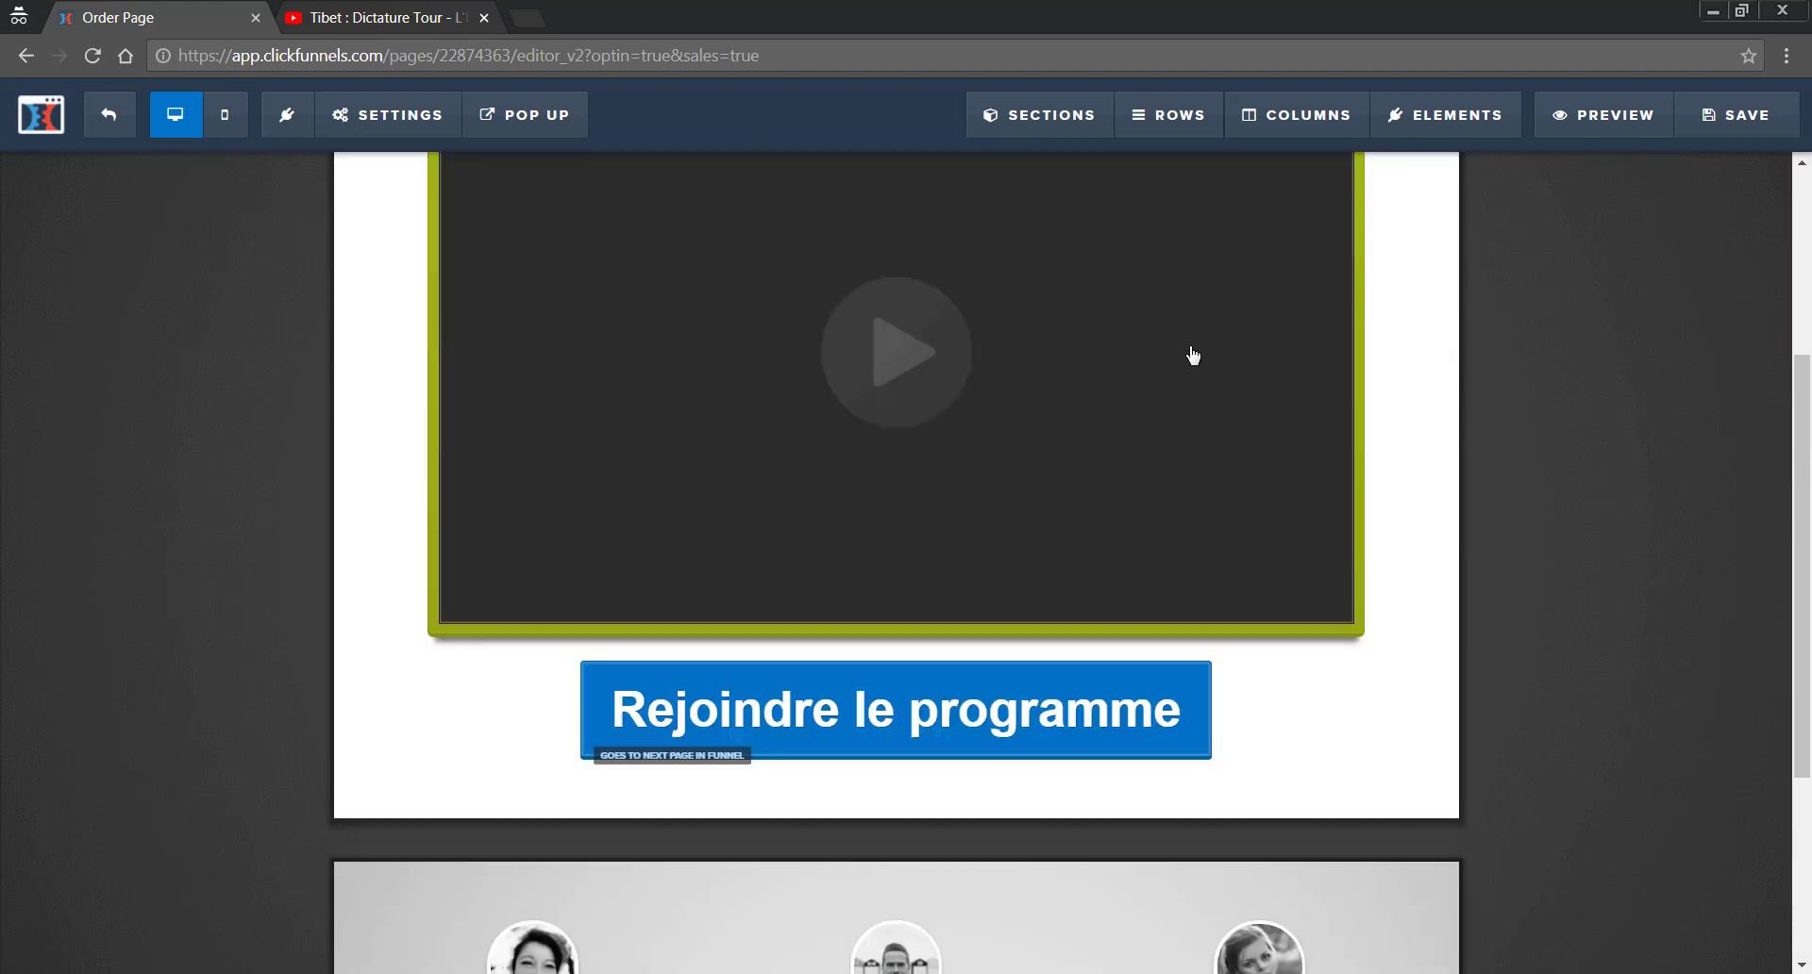
{"action": "scroll", "coordinate": [1647, 639], "scroll_direction": "up", "scroll_amount": 2}
{"action": "scroll", "coordinate": [1646, 644], "scroll_direction": "up", "scroll_amount": 5}
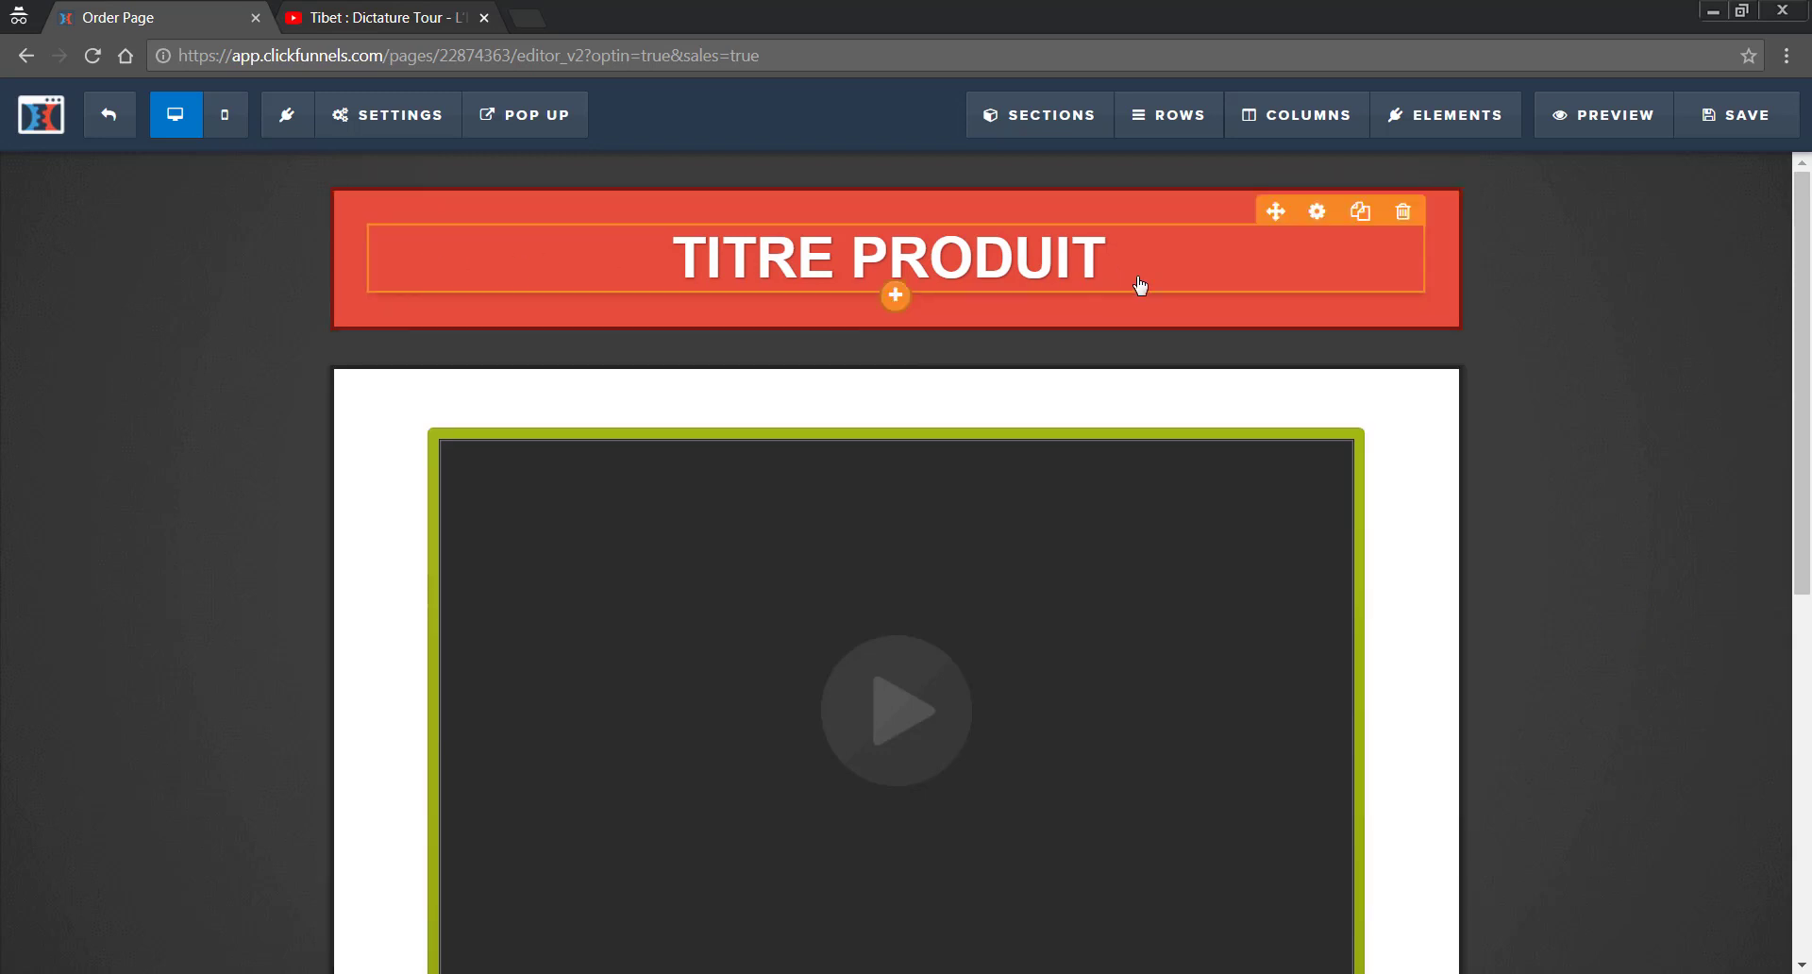
{"action": "scroll", "coordinate": [1140, 285], "scroll_direction": "down", "scroll_amount": 4}
{"action": "scroll", "coordinate": [1066, 510], "scroll_direction": "up", "scroll_amount": 2}
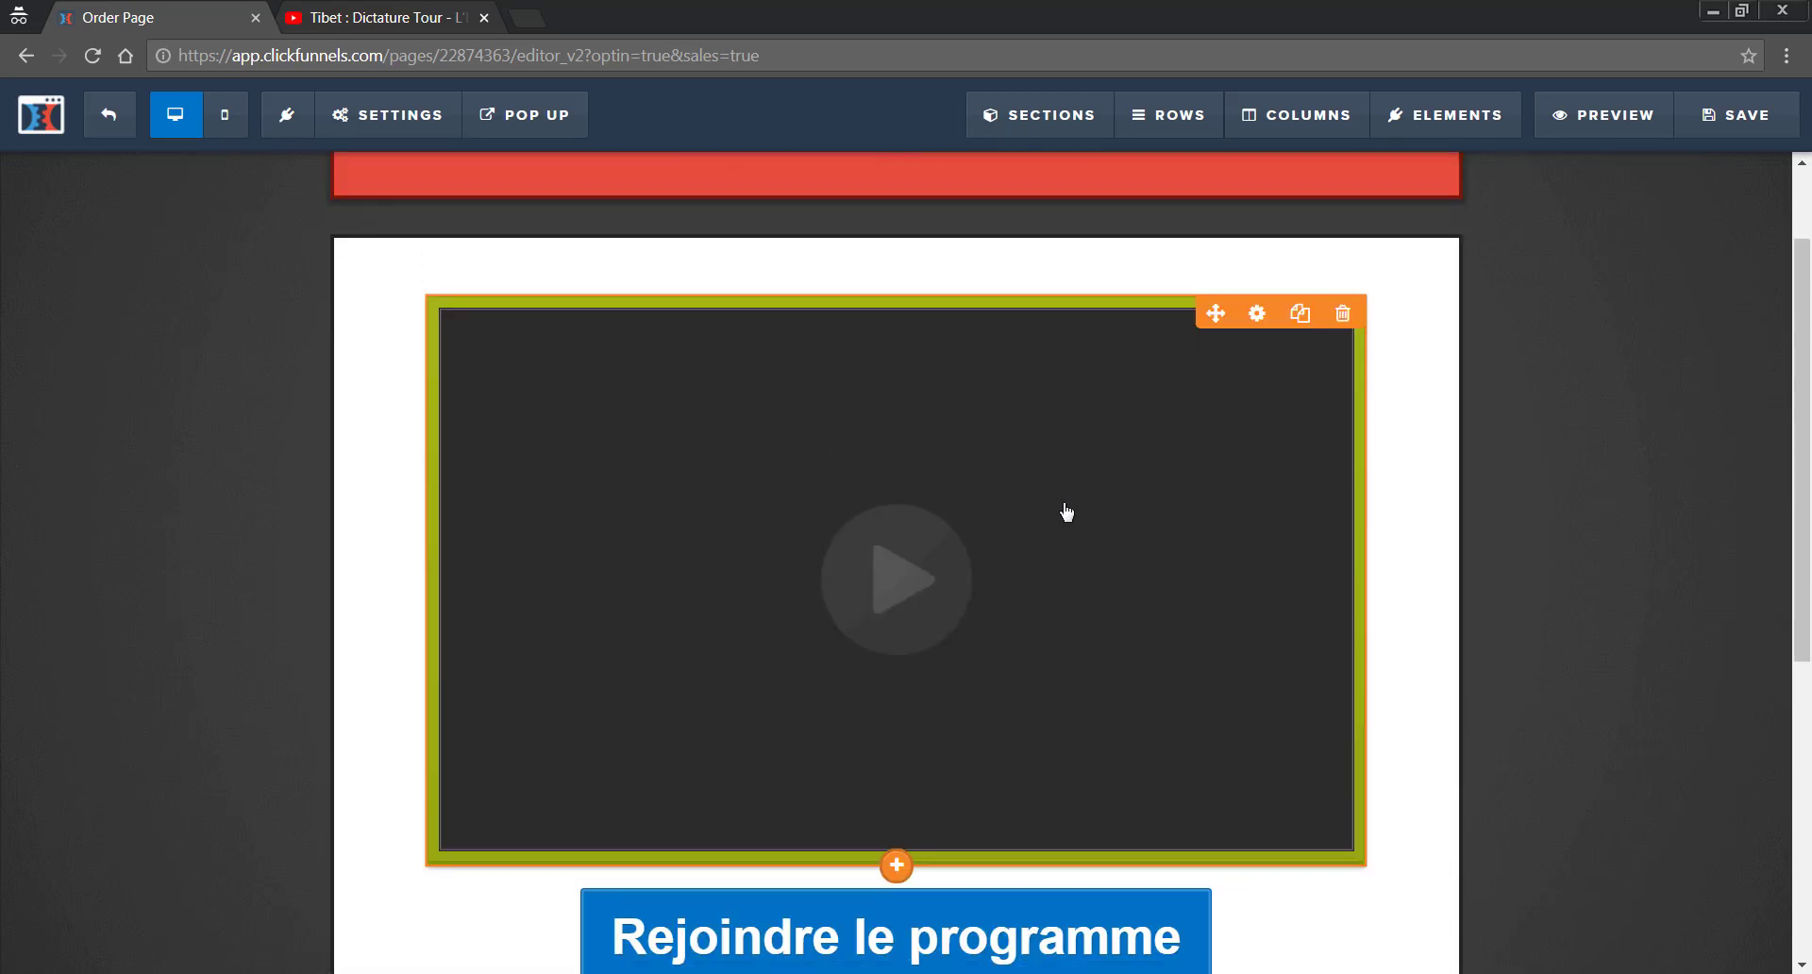
{"action": "scroll", "coordinate": [1066, 510], "scroll_direction": "down", "scroll_amount": 3}
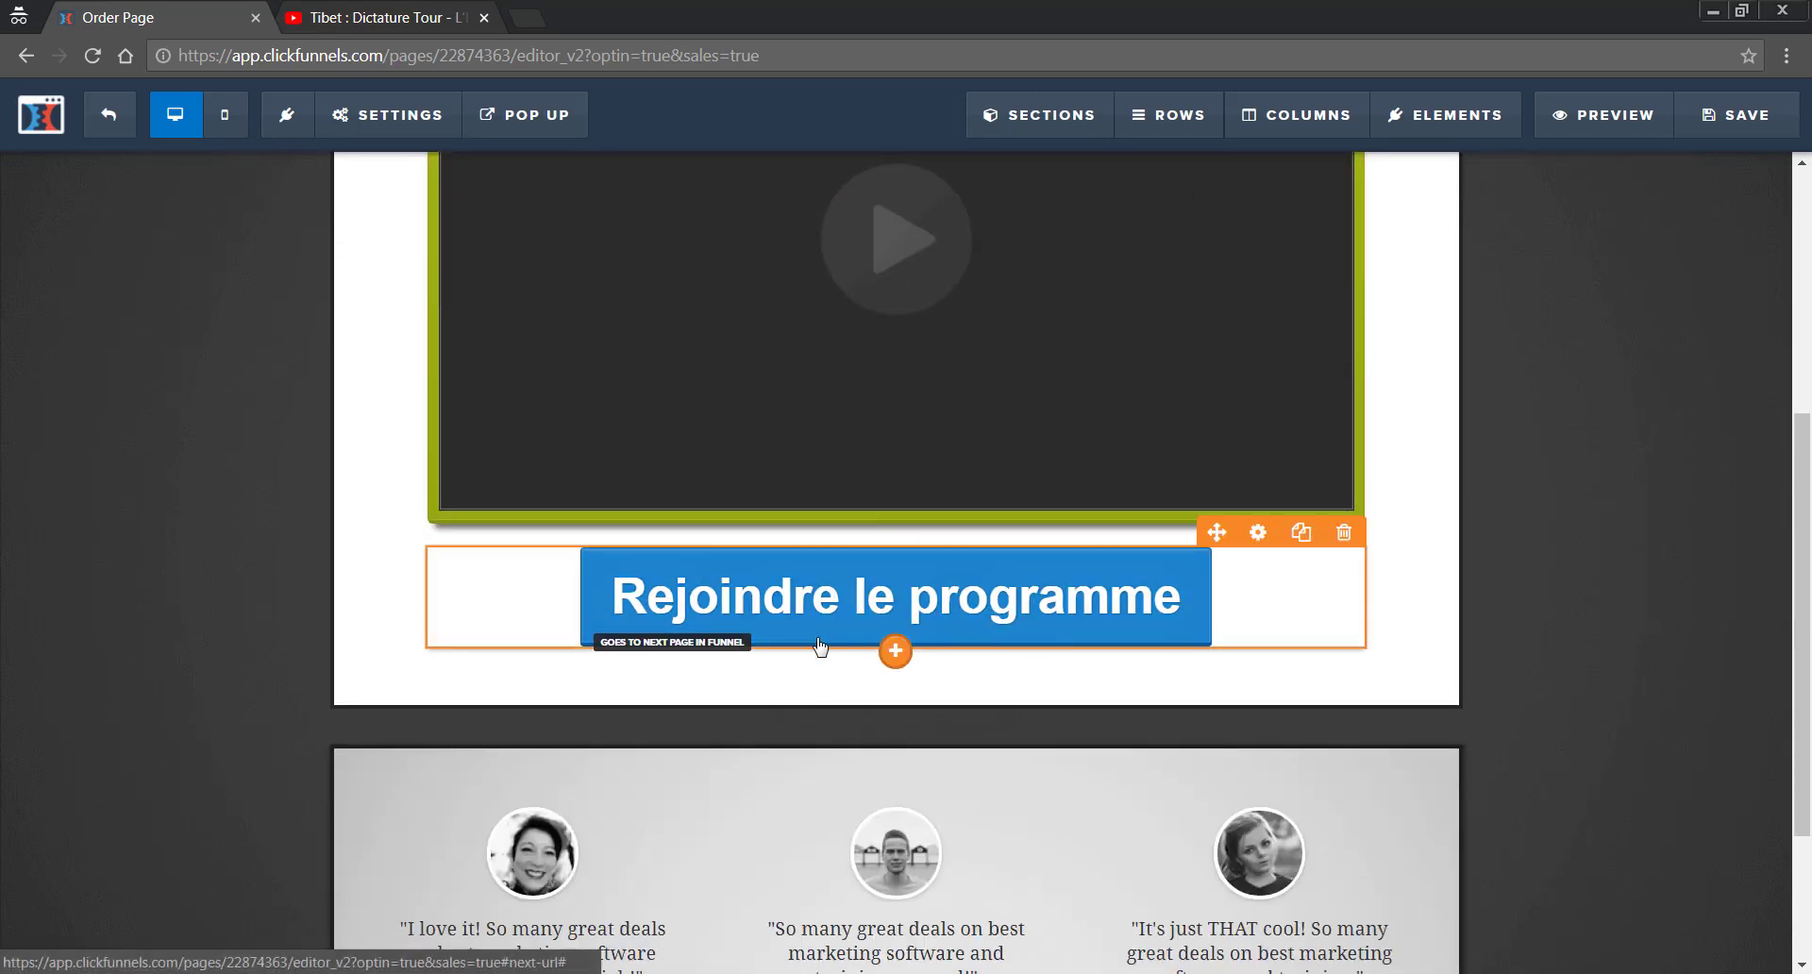
{"action": "left_click", "coordinate": [924, 627]}
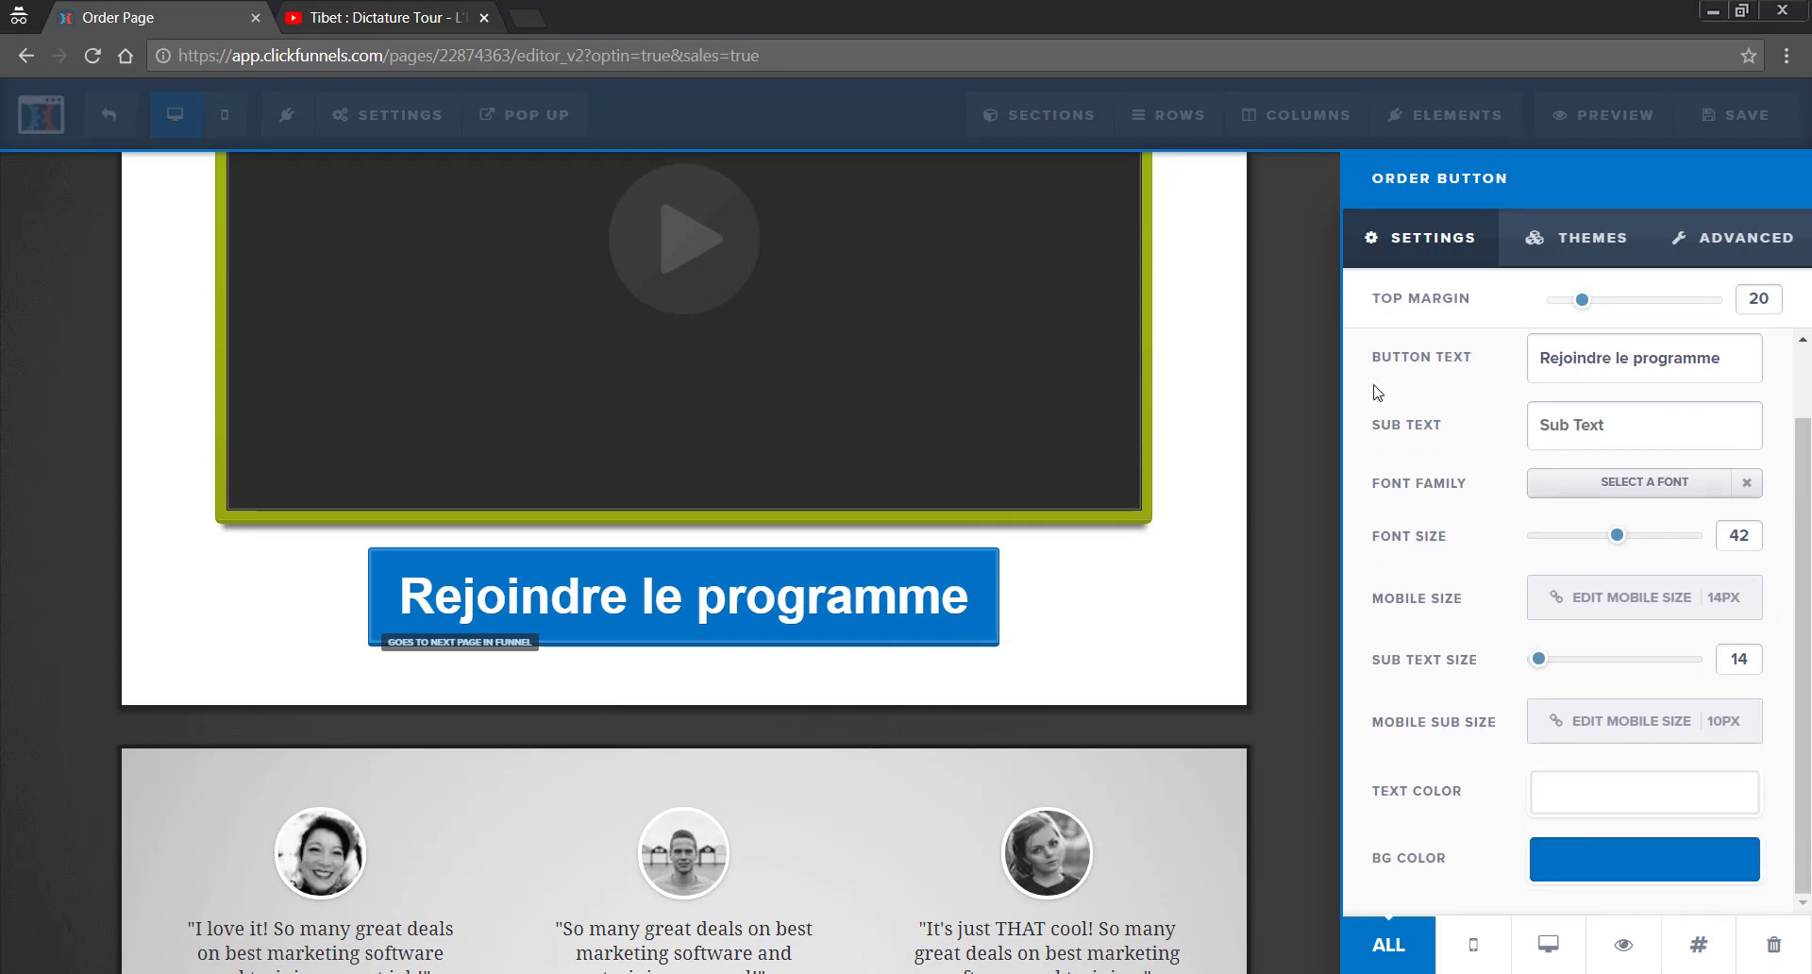
{"action": "left_click", "coordinate": [1294, 513]}
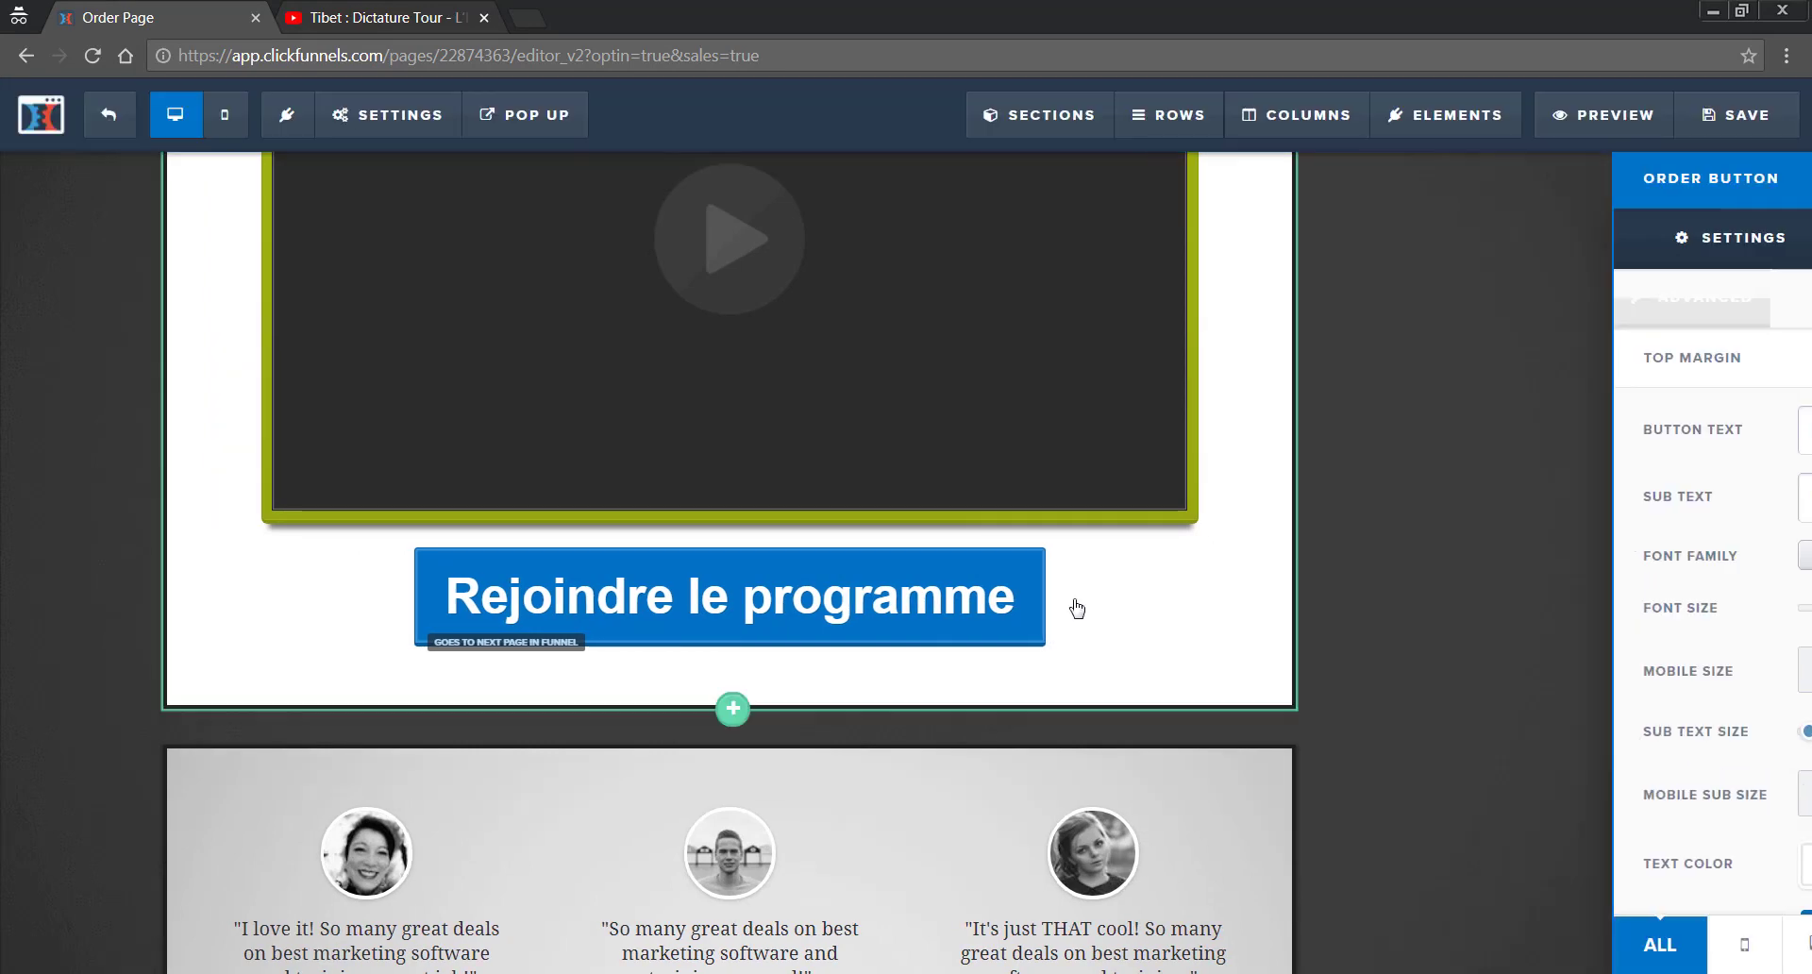
- Save the sales page and open the funnel's Order Form step
{"action": "left_click", "coordinate": [1782, 127]}
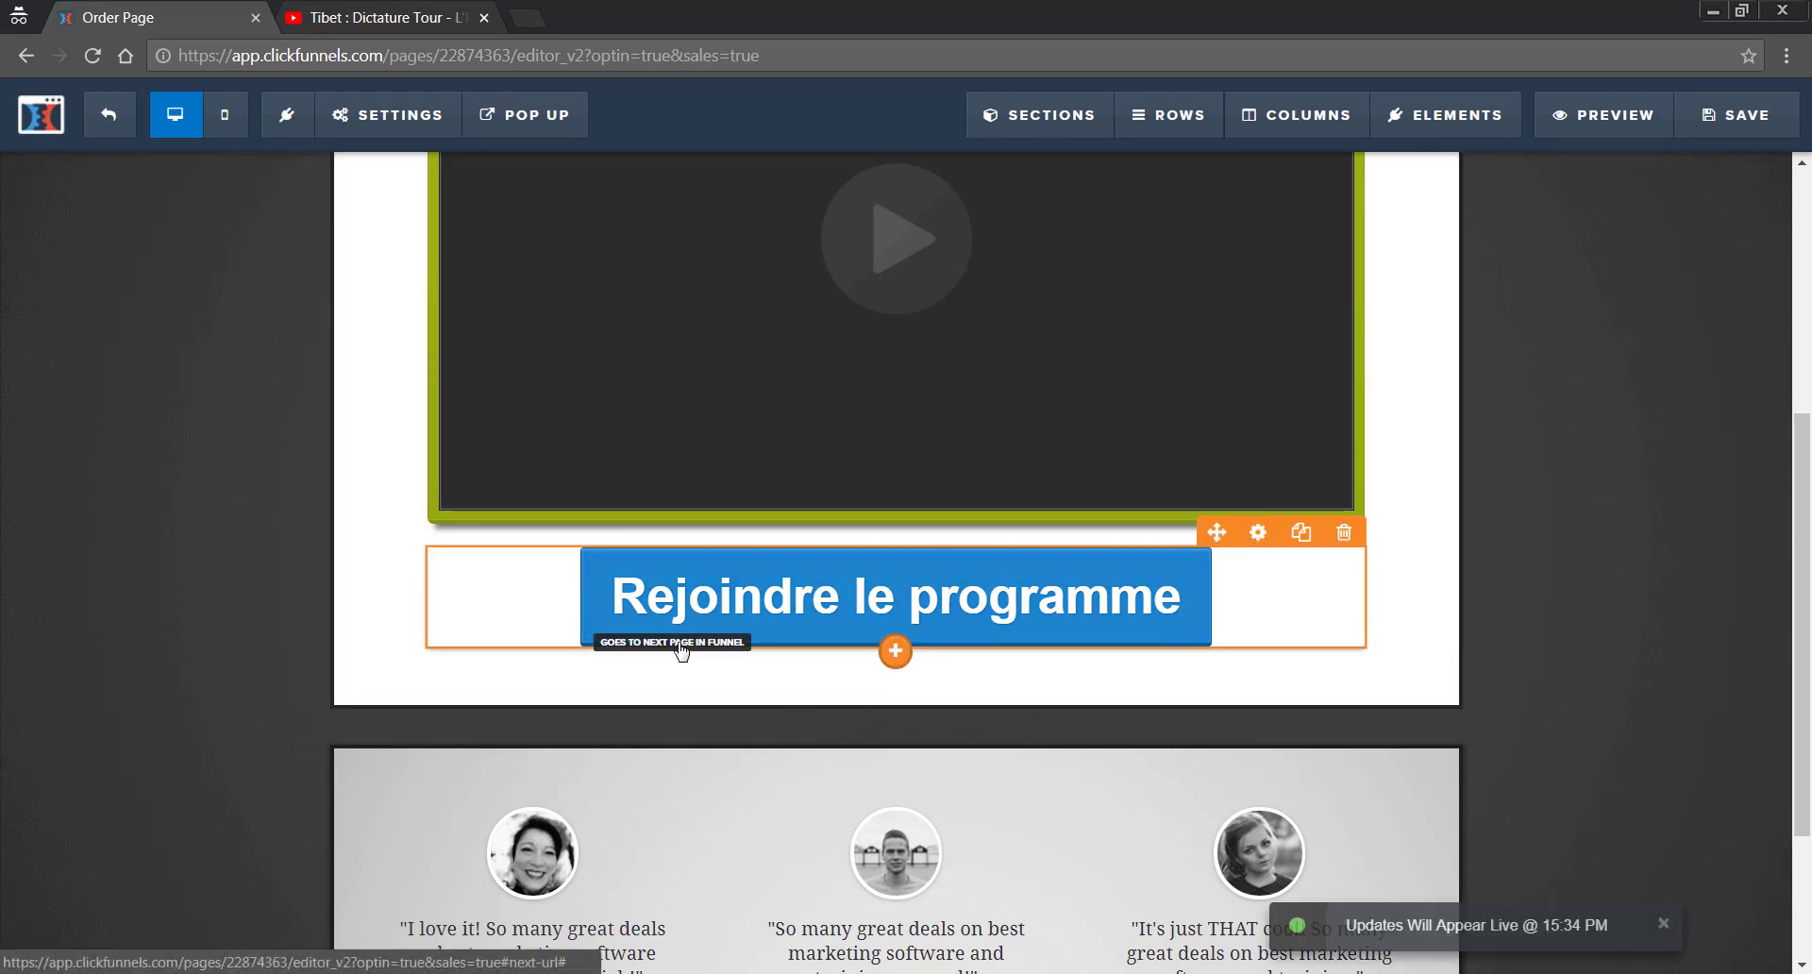
{"action": "left_click", "coordinate": [109, 115]}
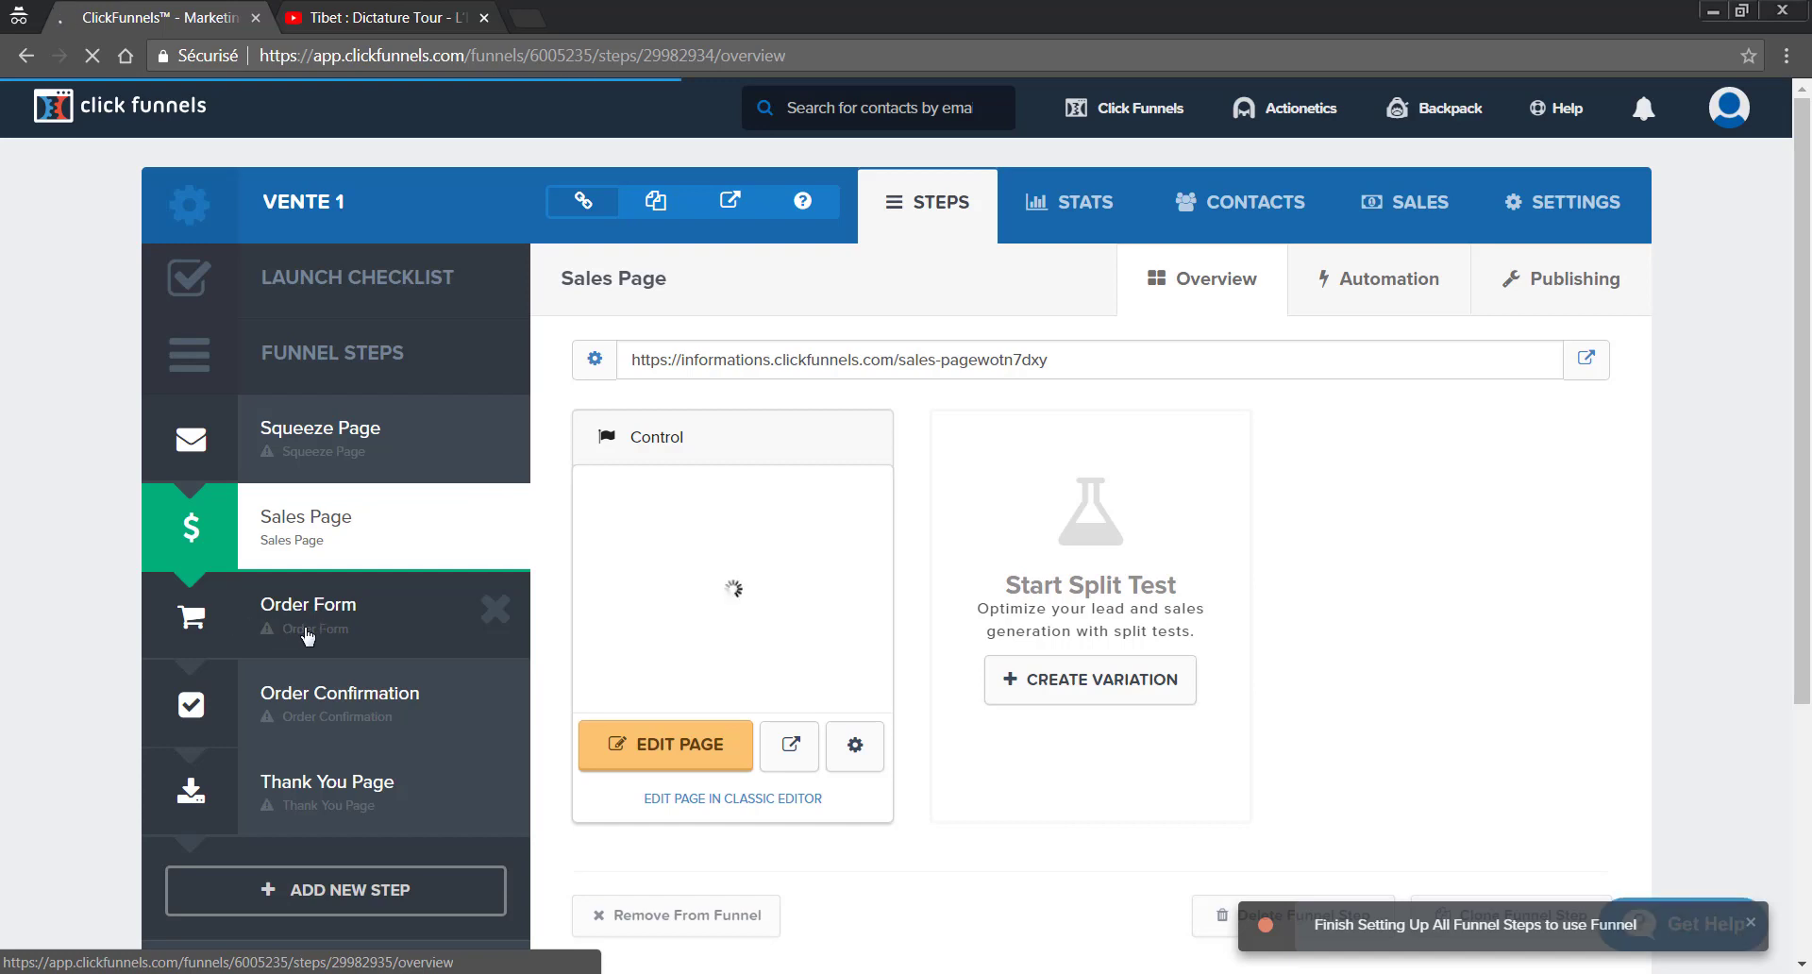
{"action": "left_click", "coordinate": [307, 637]}
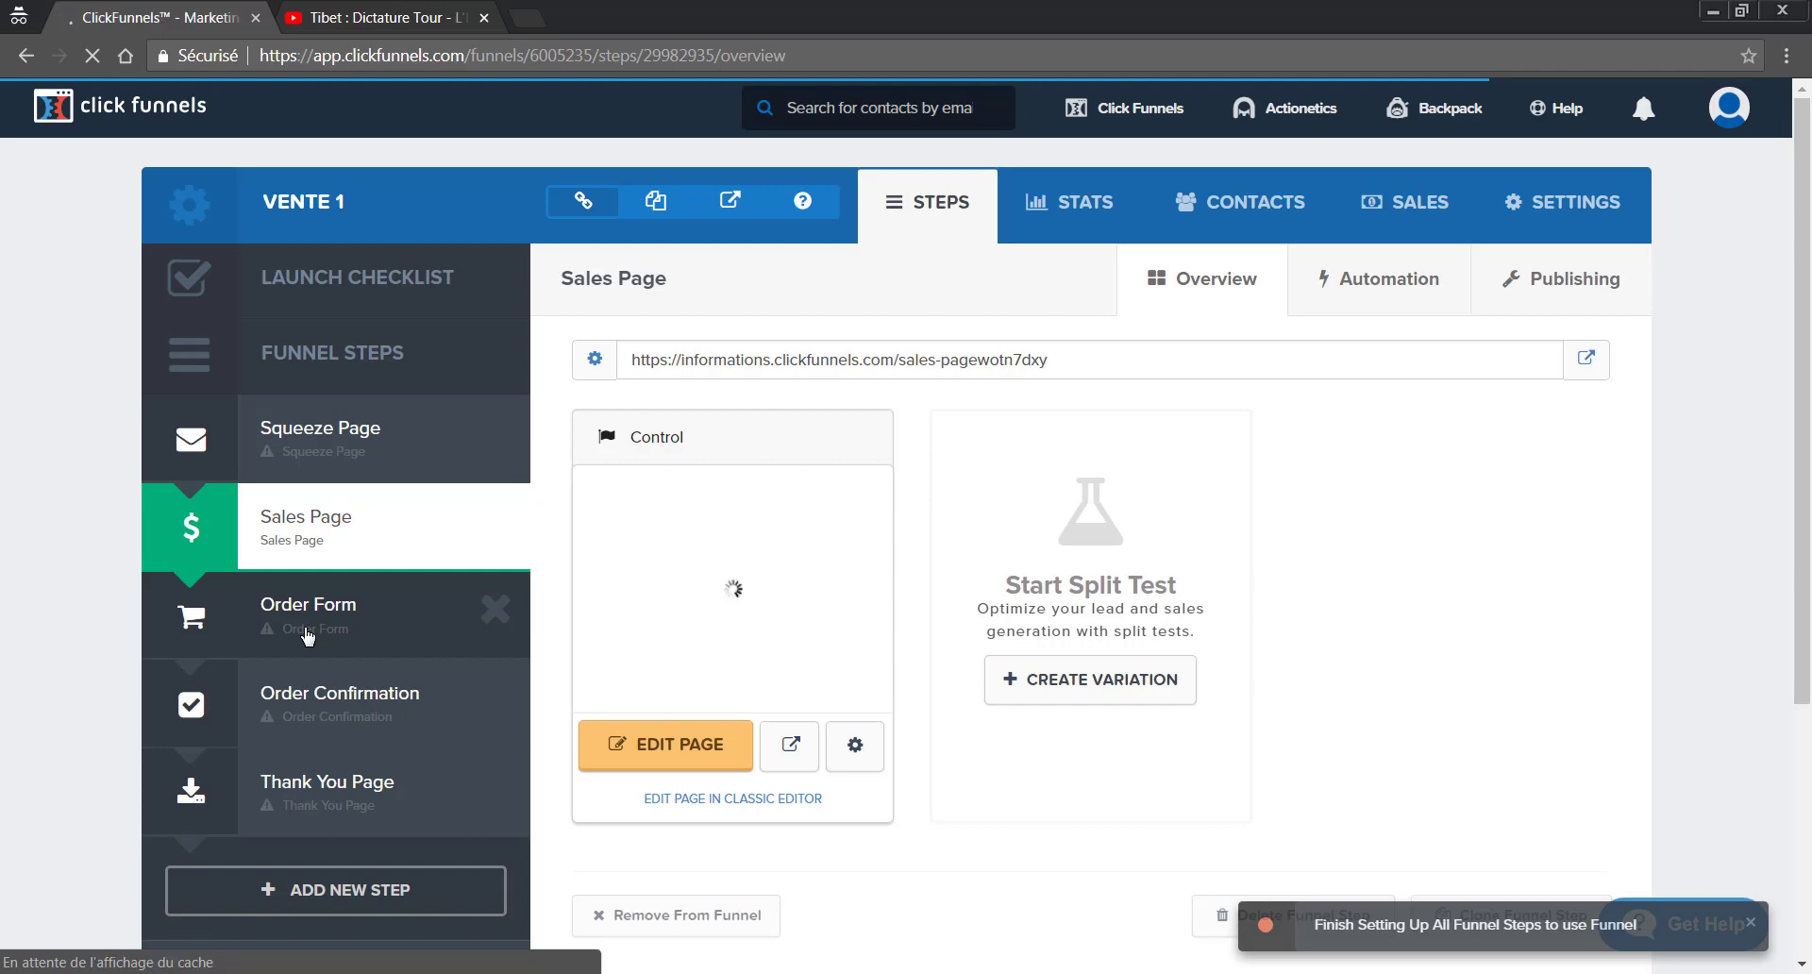
{"action": "left_click", "coordinate": [308, 633]}
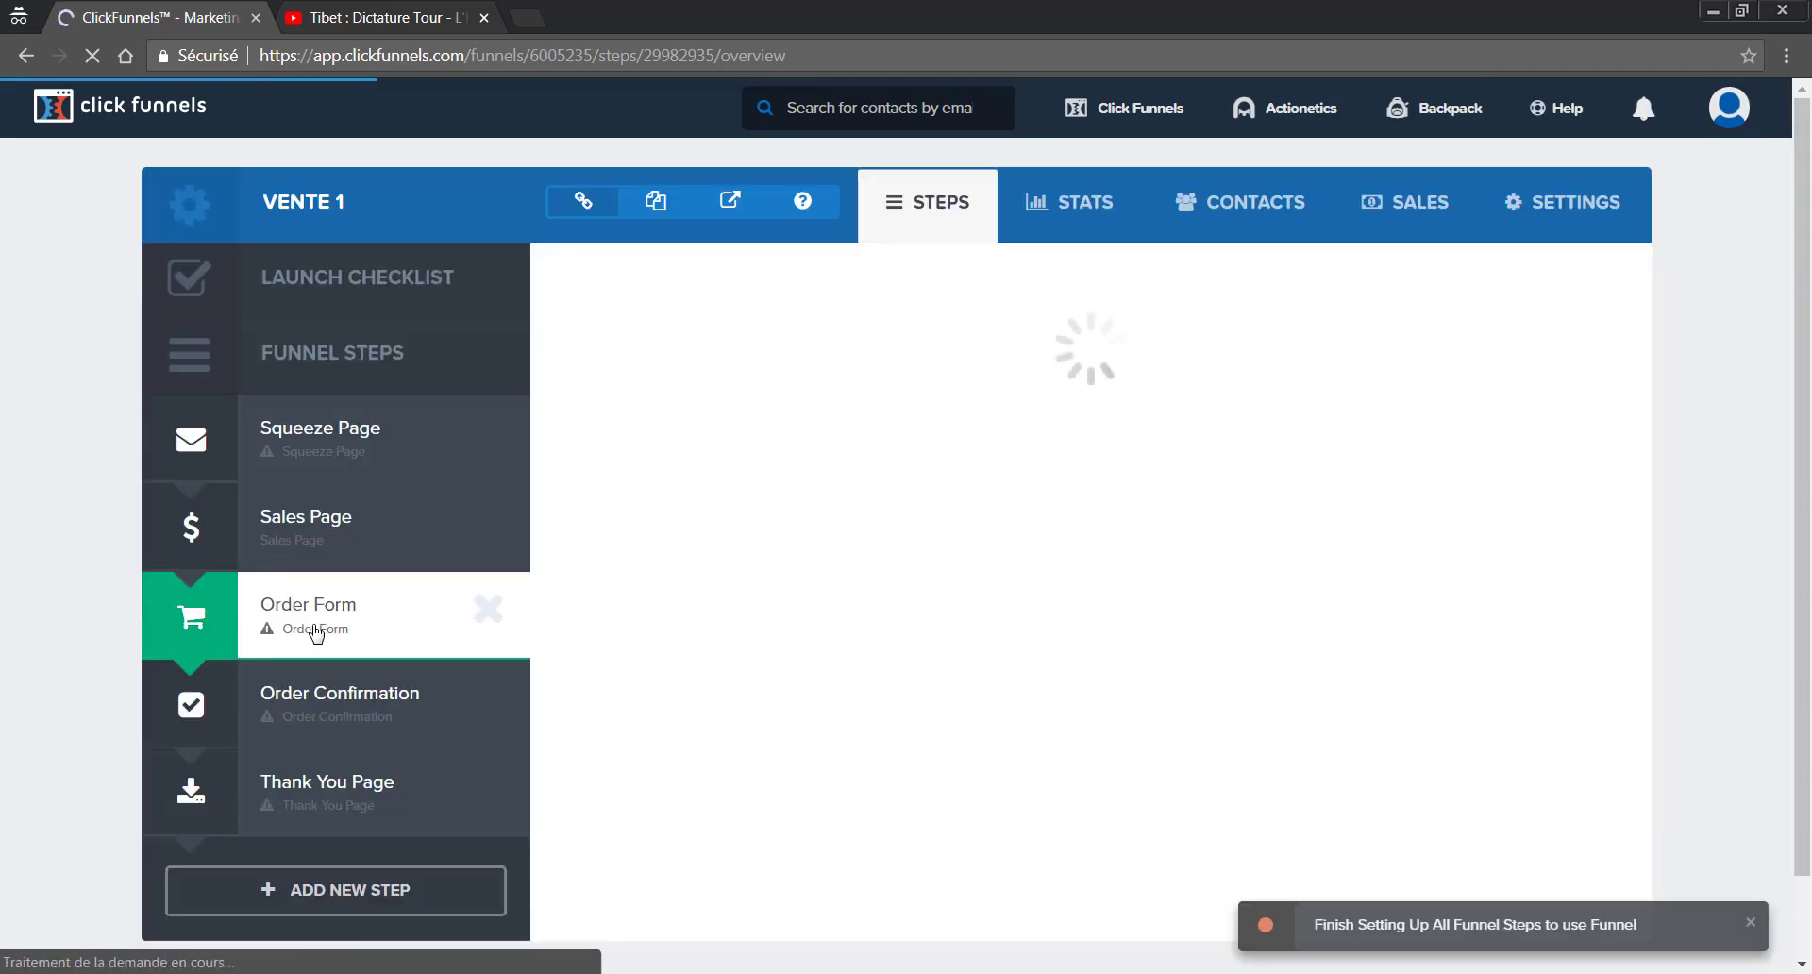